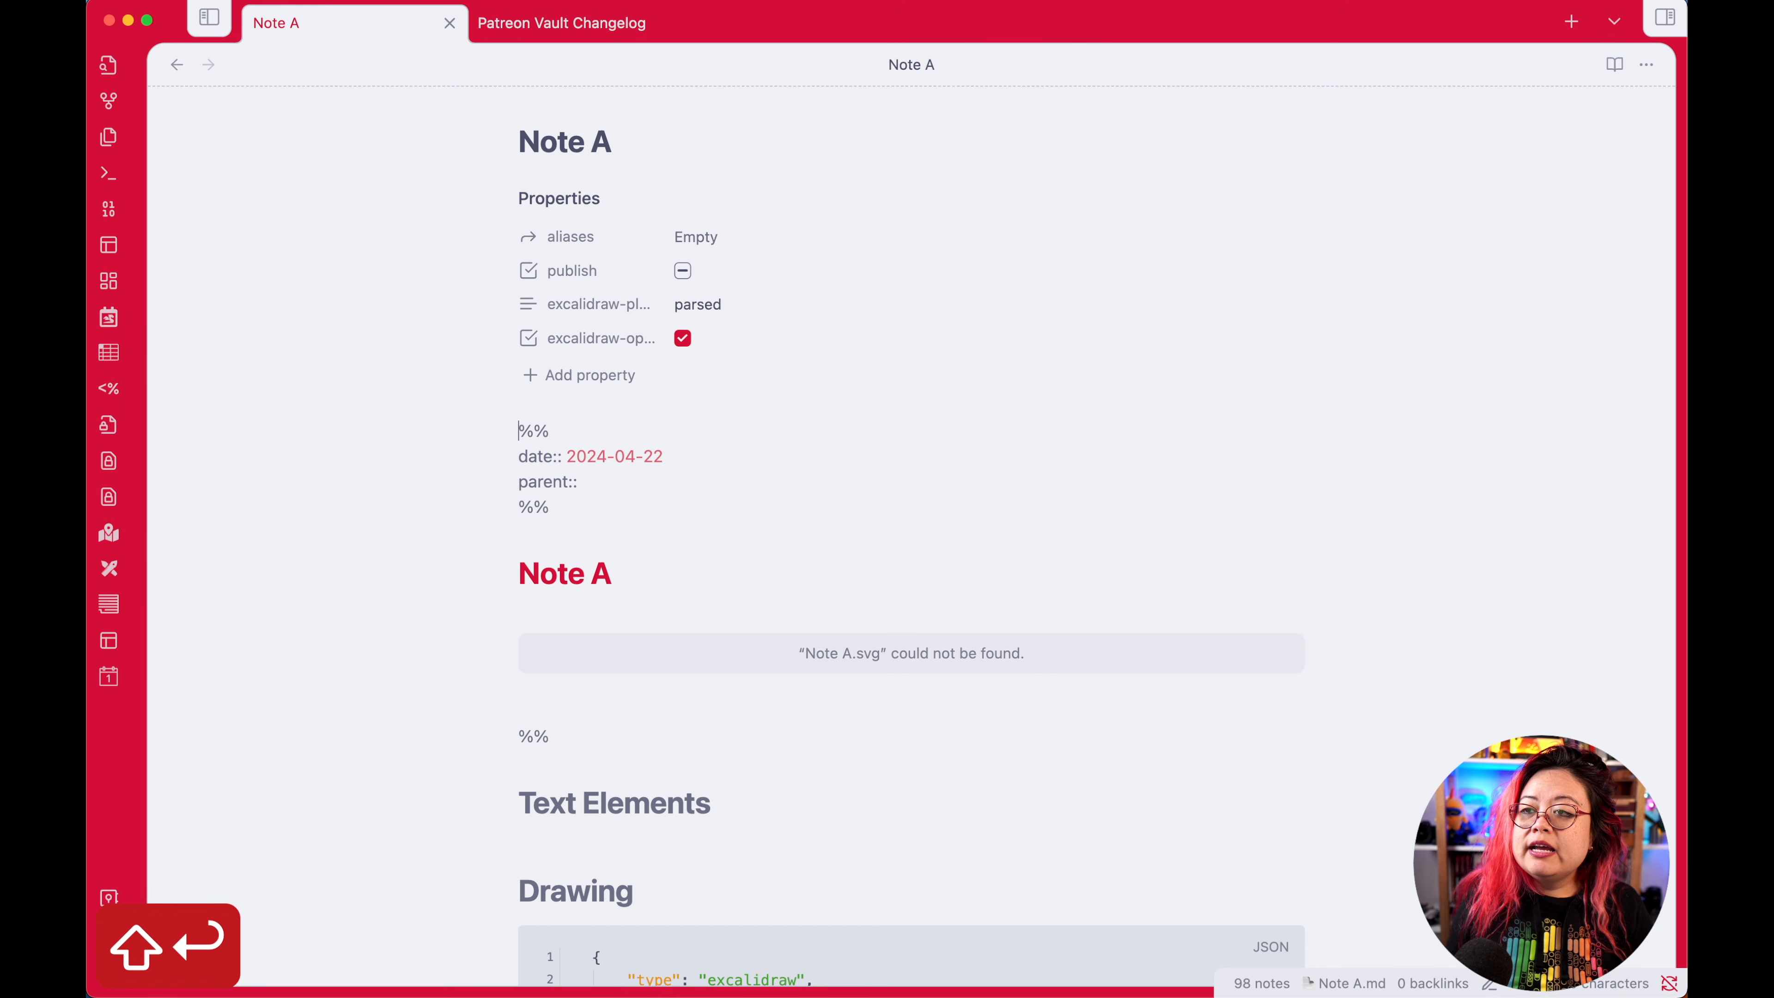
Step: Switch Note A to its Excalidraw view and draw a large diamond with blue stroke and solid blue fill mid-canvas
{"action": "left_click", "coordinate": [882, 573]}
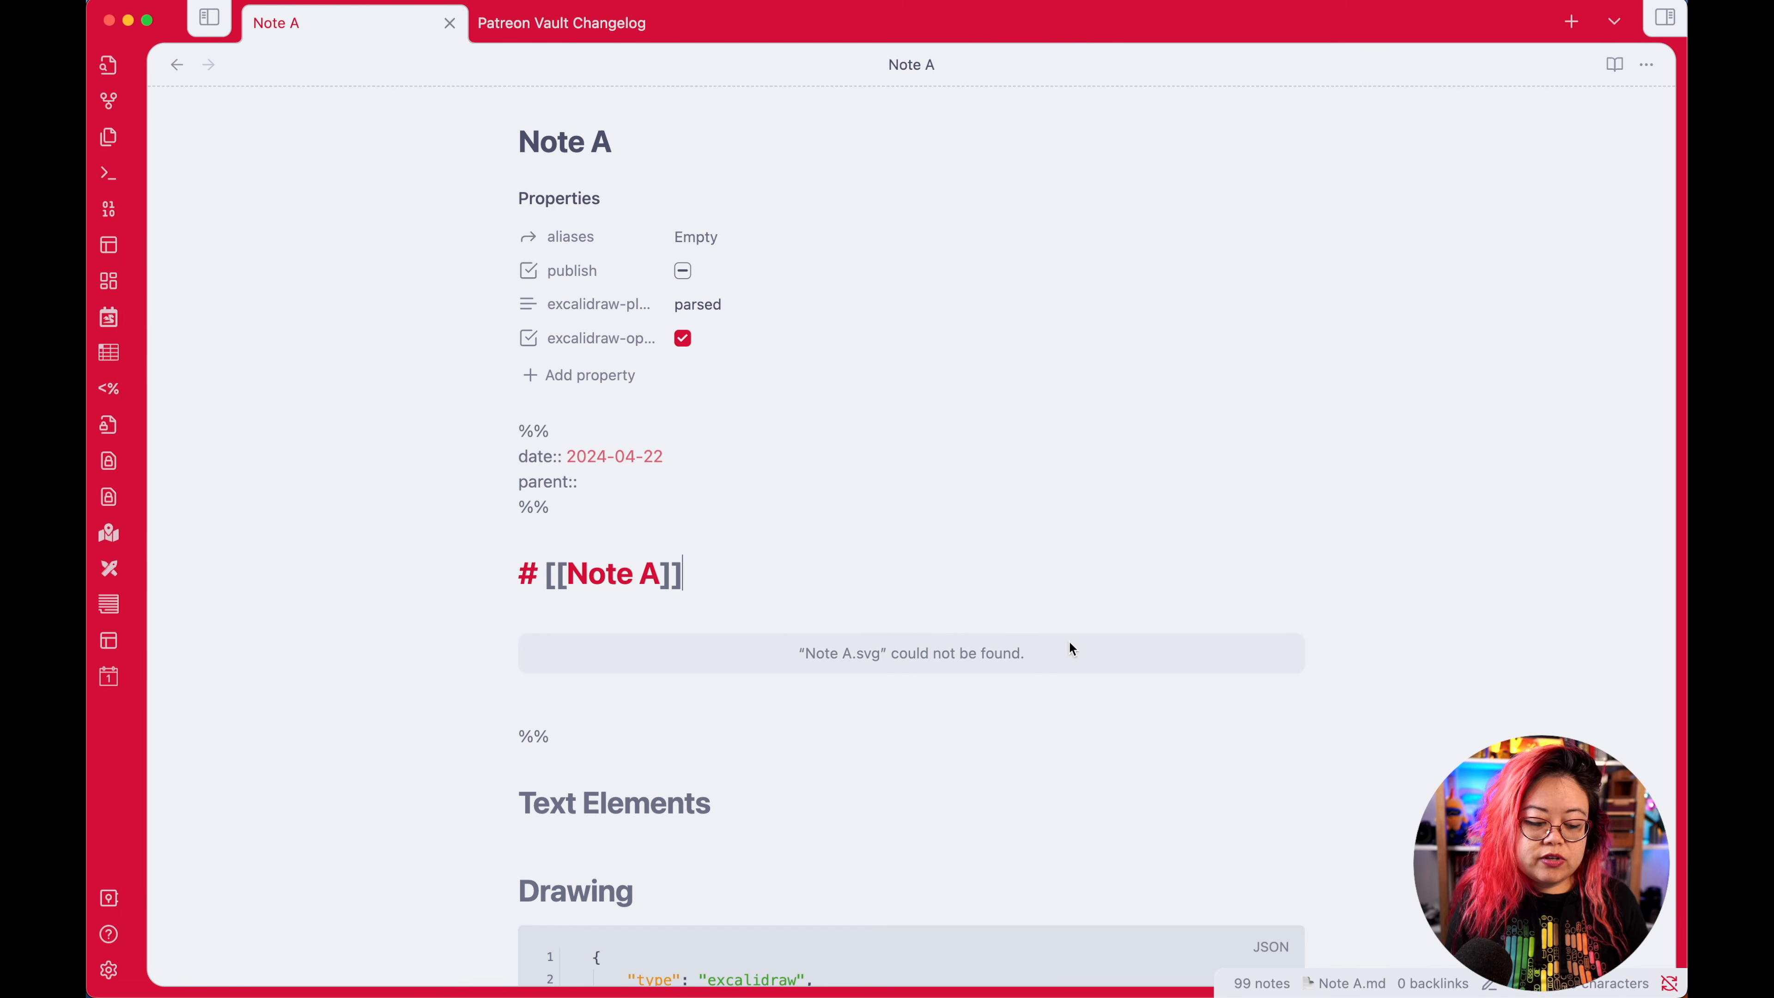
{"action": "key", "text": "alt+super+e"}
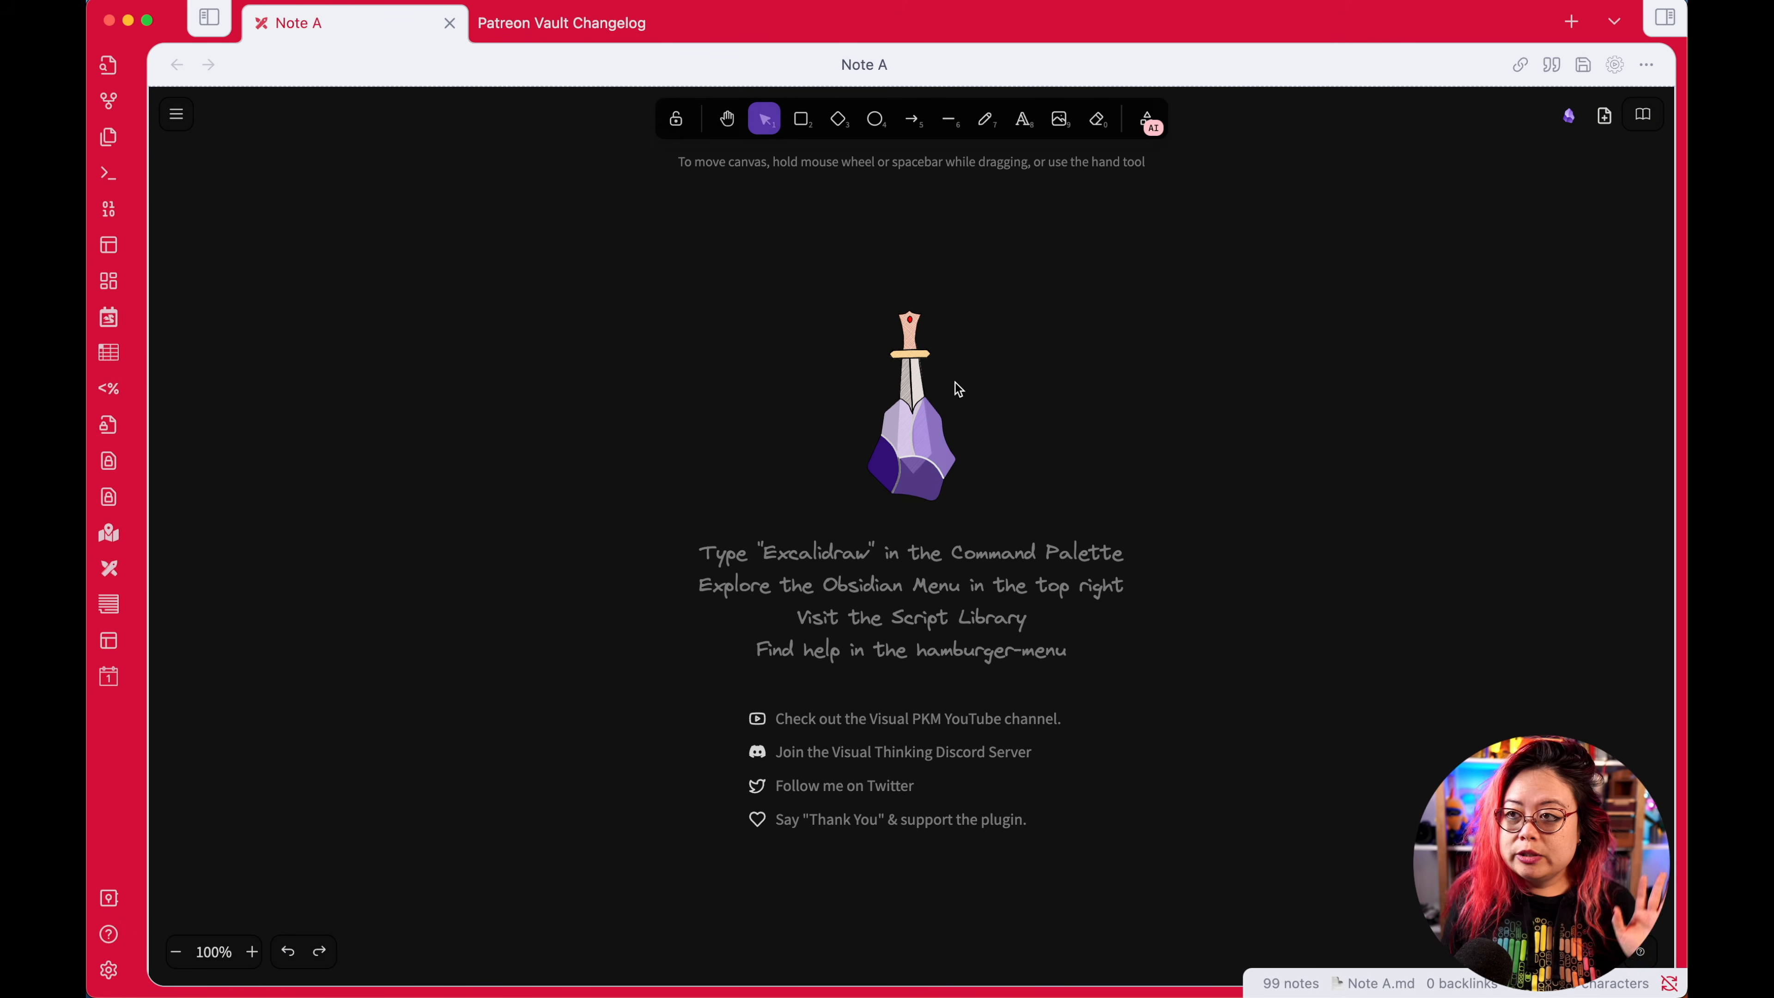
{"action": "left_click", "coordinate": [838, 118]}
{"action": "left_click", "coordinate": [281, 288]}
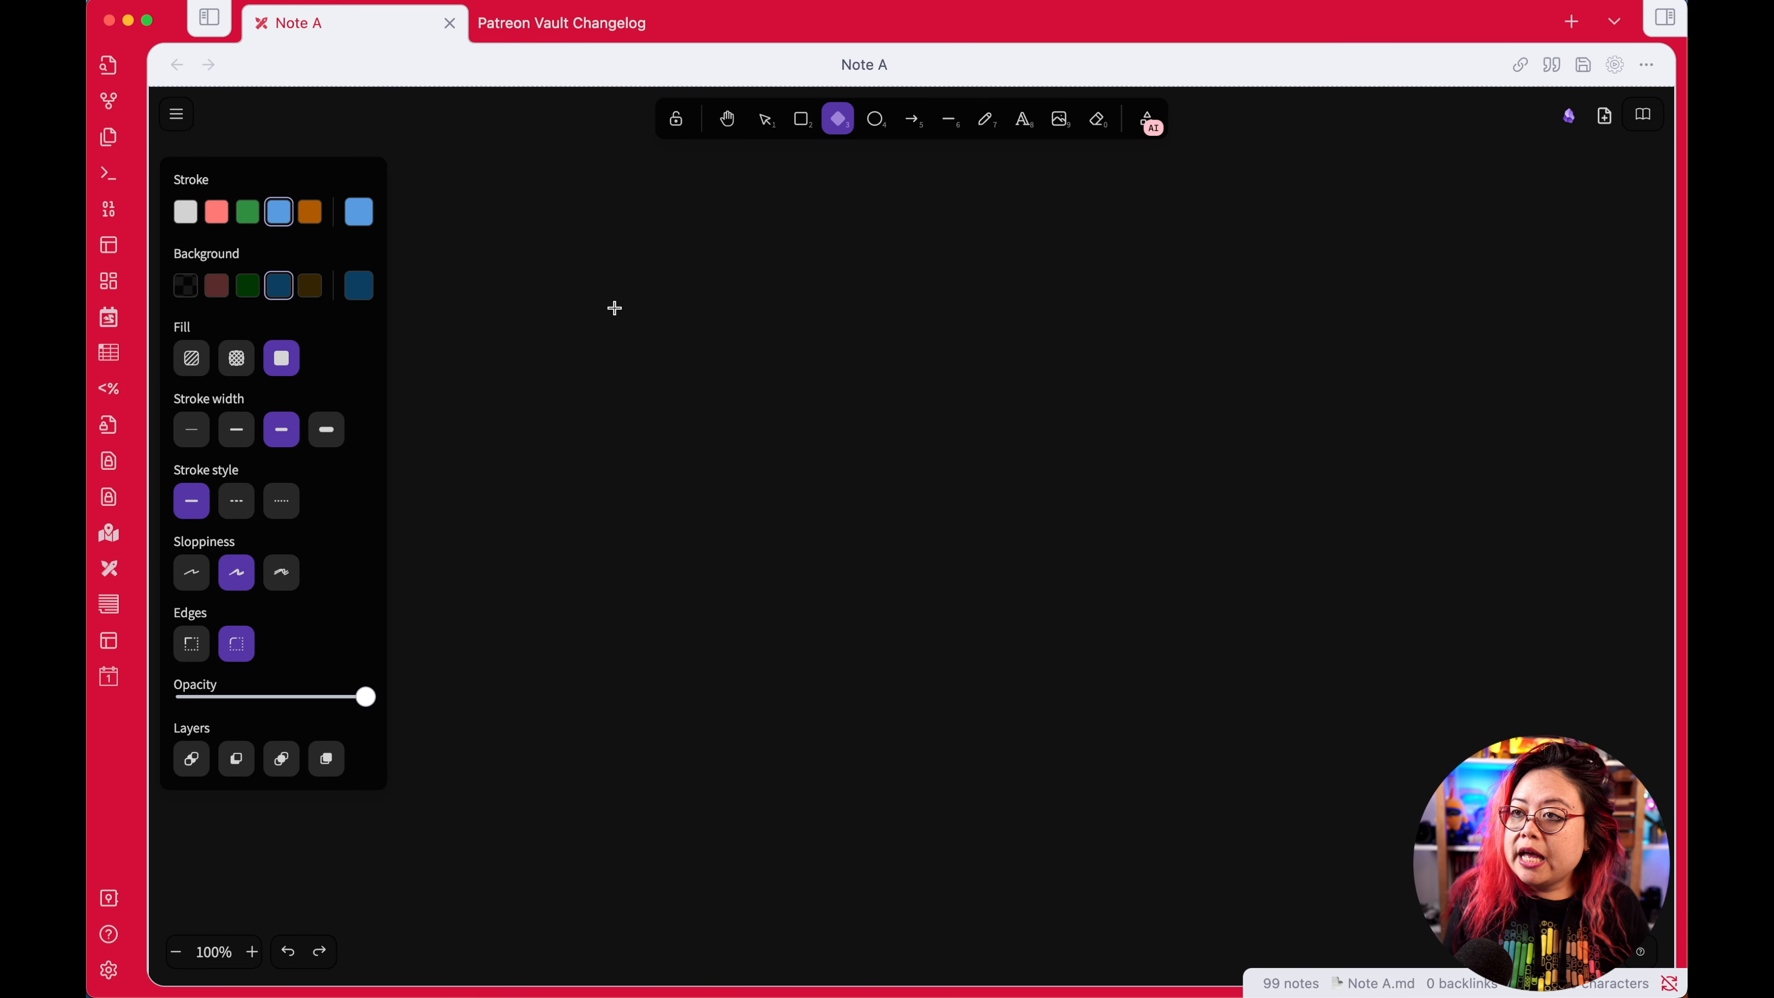
{"action": "left_click_drag", "start_coordinate": [723, 314], "coordinate": [1117, 727]}
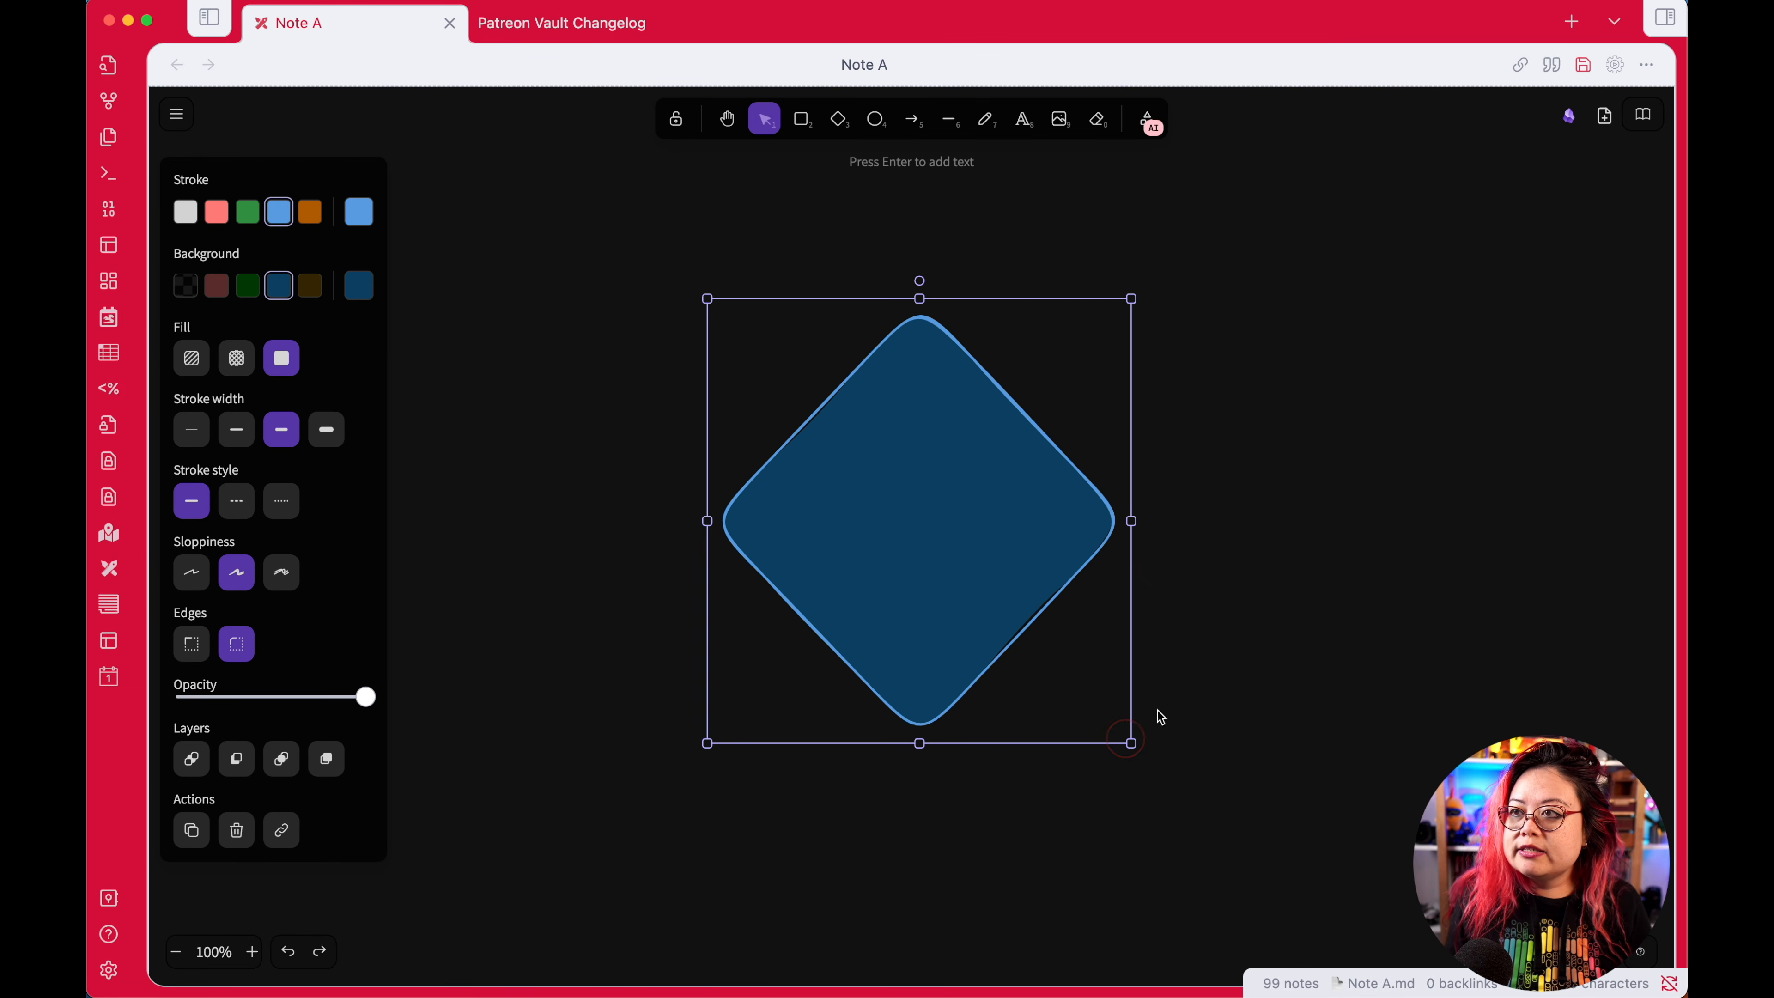
Step: Save the diamond drawing and return Note A to its Markdown view to check the embedded image
{"action": "left_click", "coordinate": [1200, 587]}
{"action": "key", "text": "ctrl+s"}
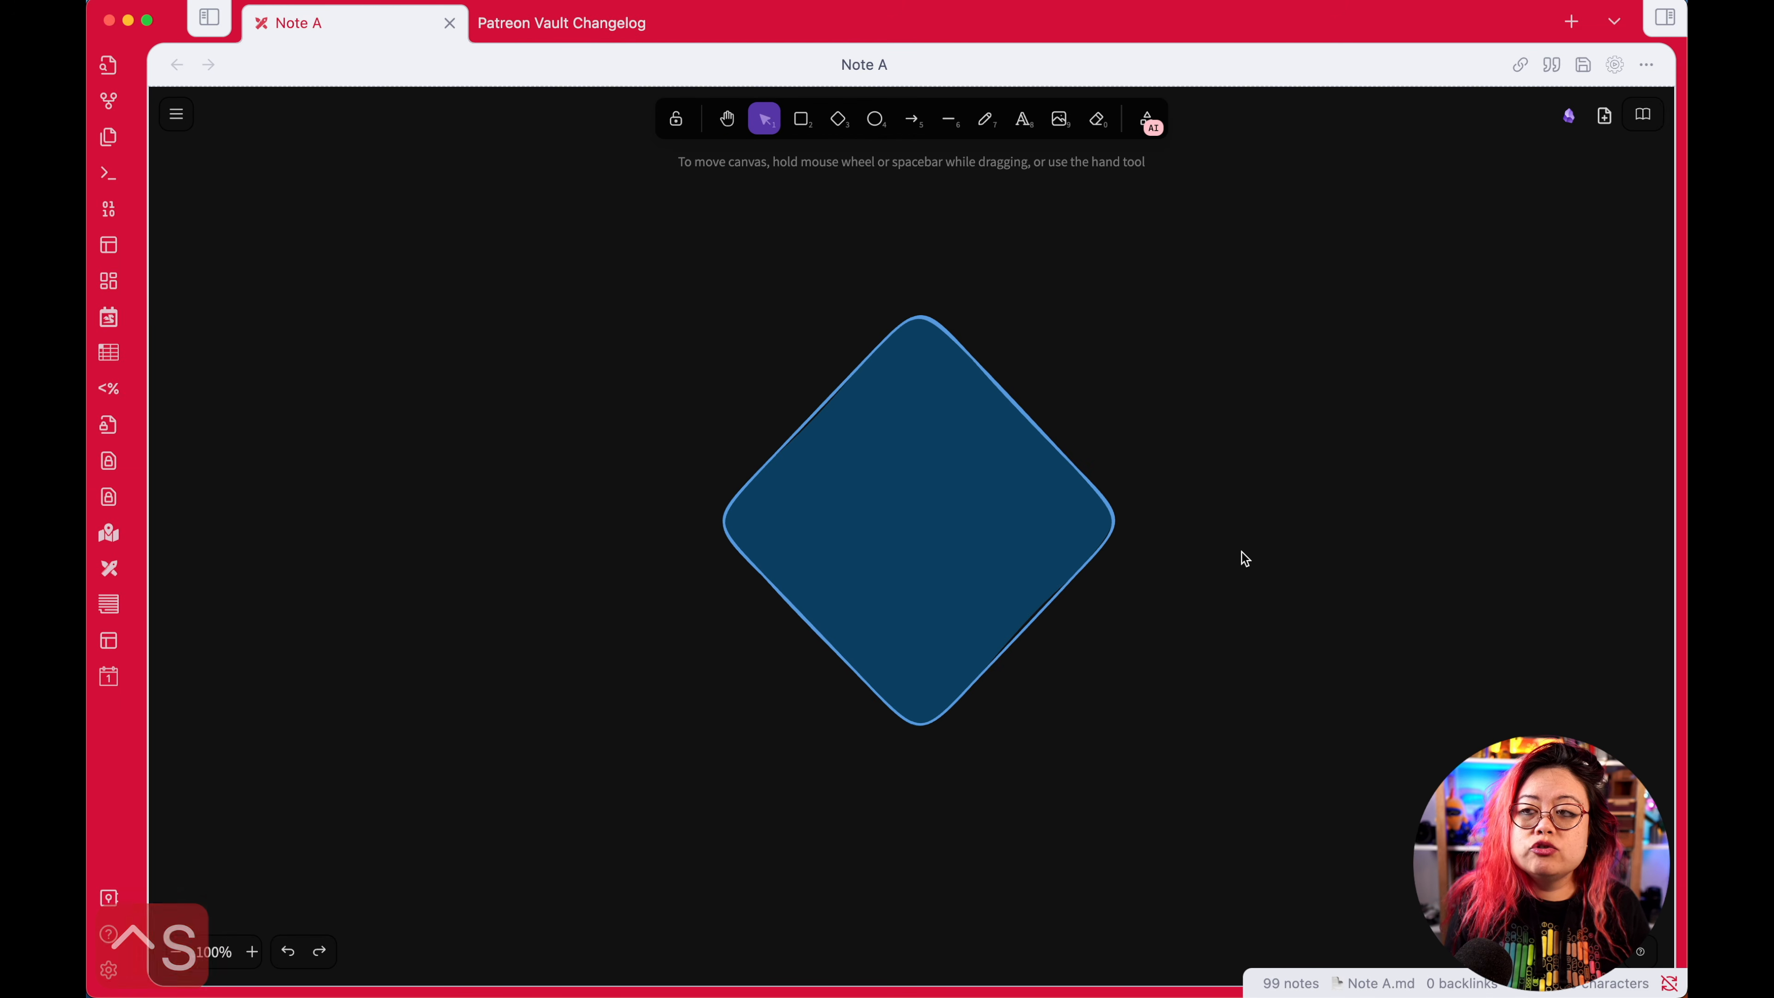
{"action": "key", "text": "alt+super+e"}
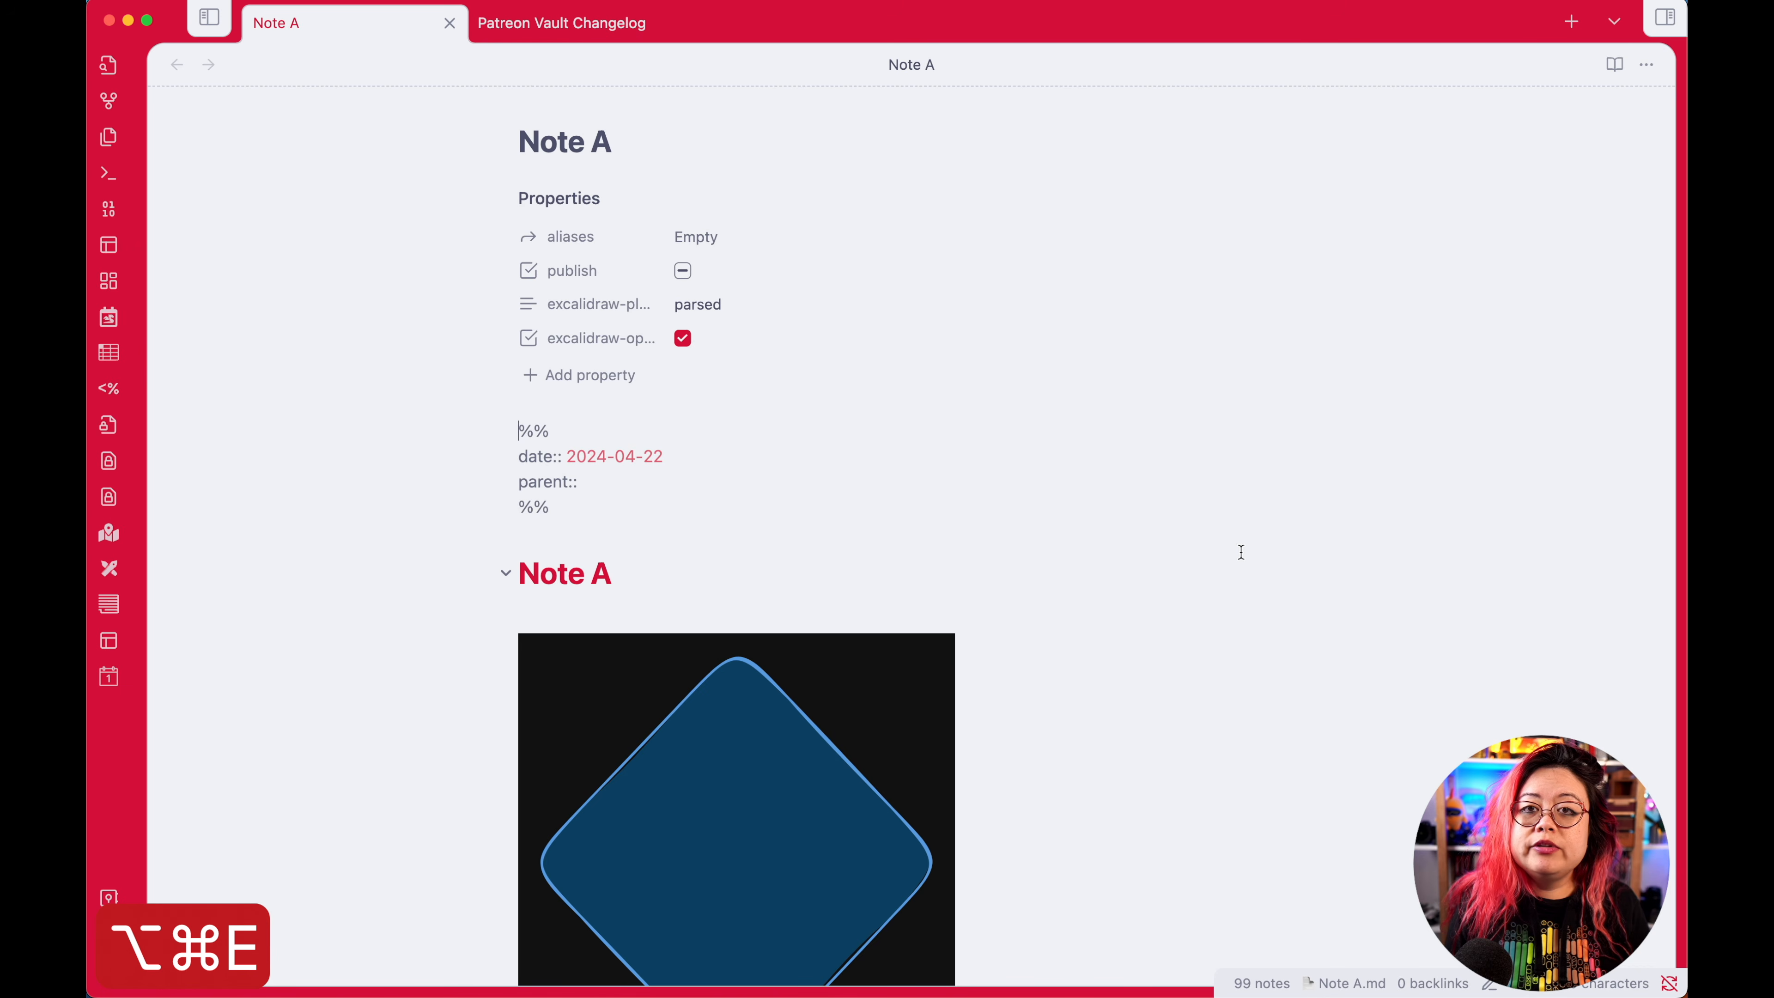
{"action": "scroll", "coordinate": [1241, 552], "scroll_direction": "down", "scroll_amount": 5}
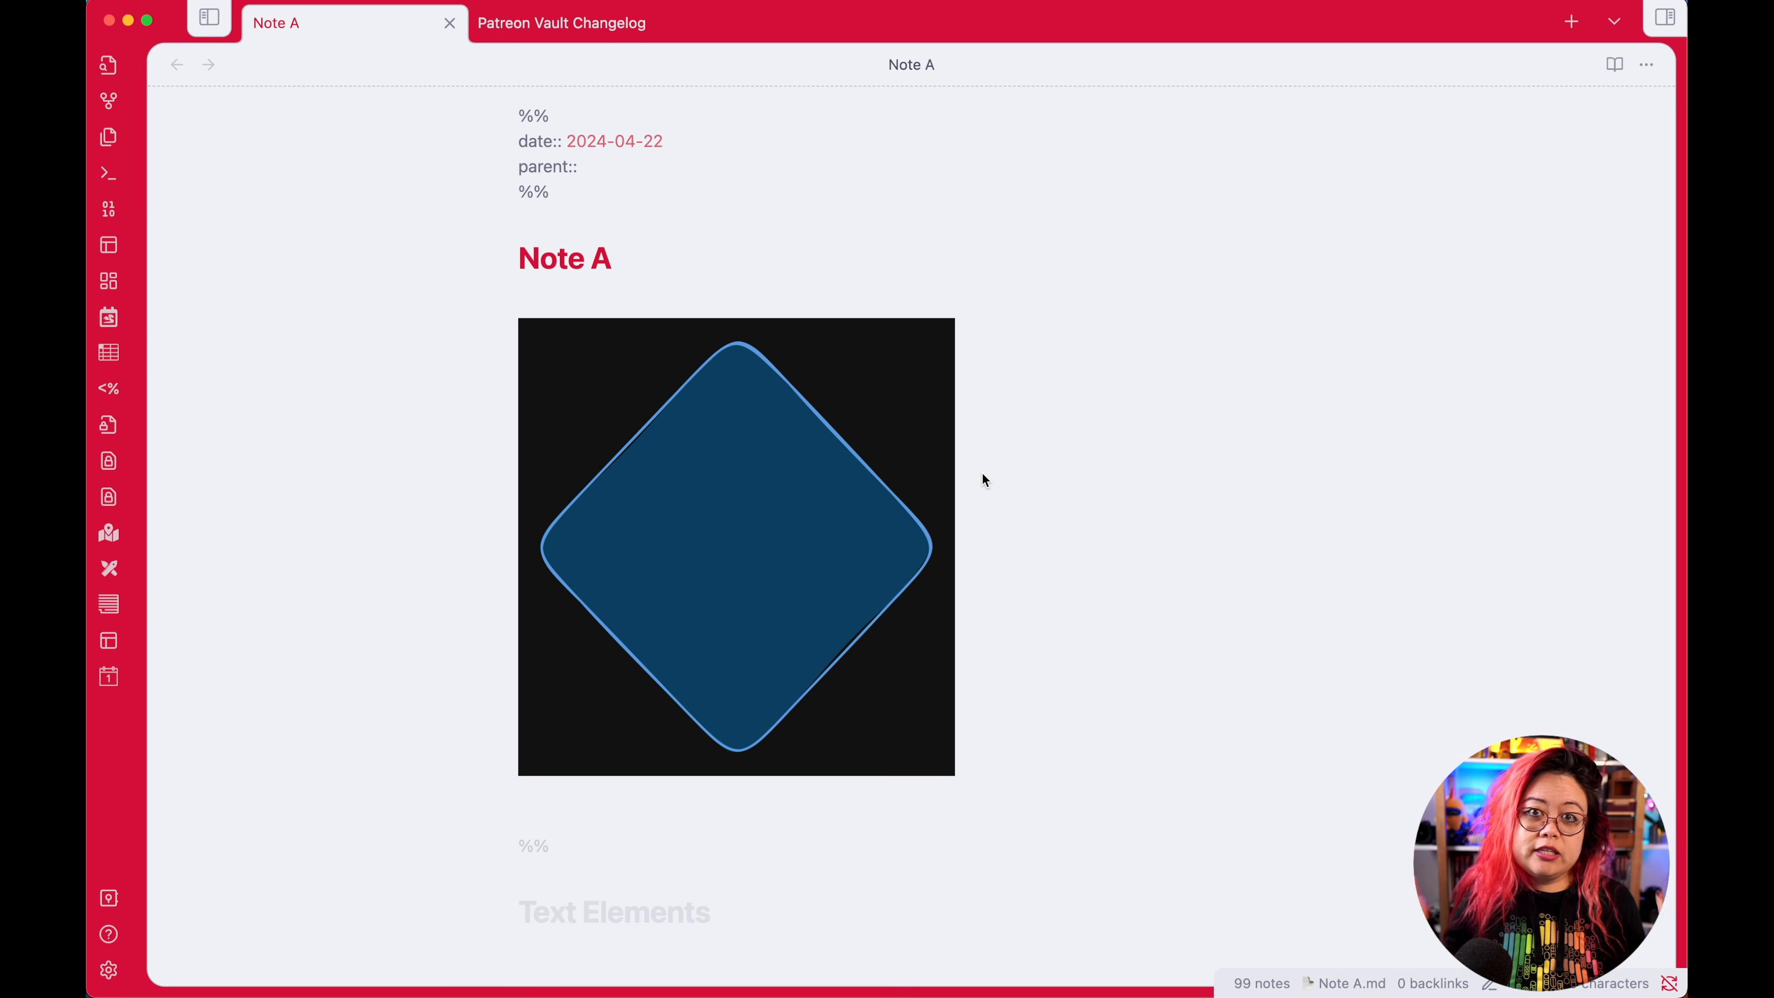
Step: Create a new note named "Note B"
{"action": "key", "text": "super+o"}
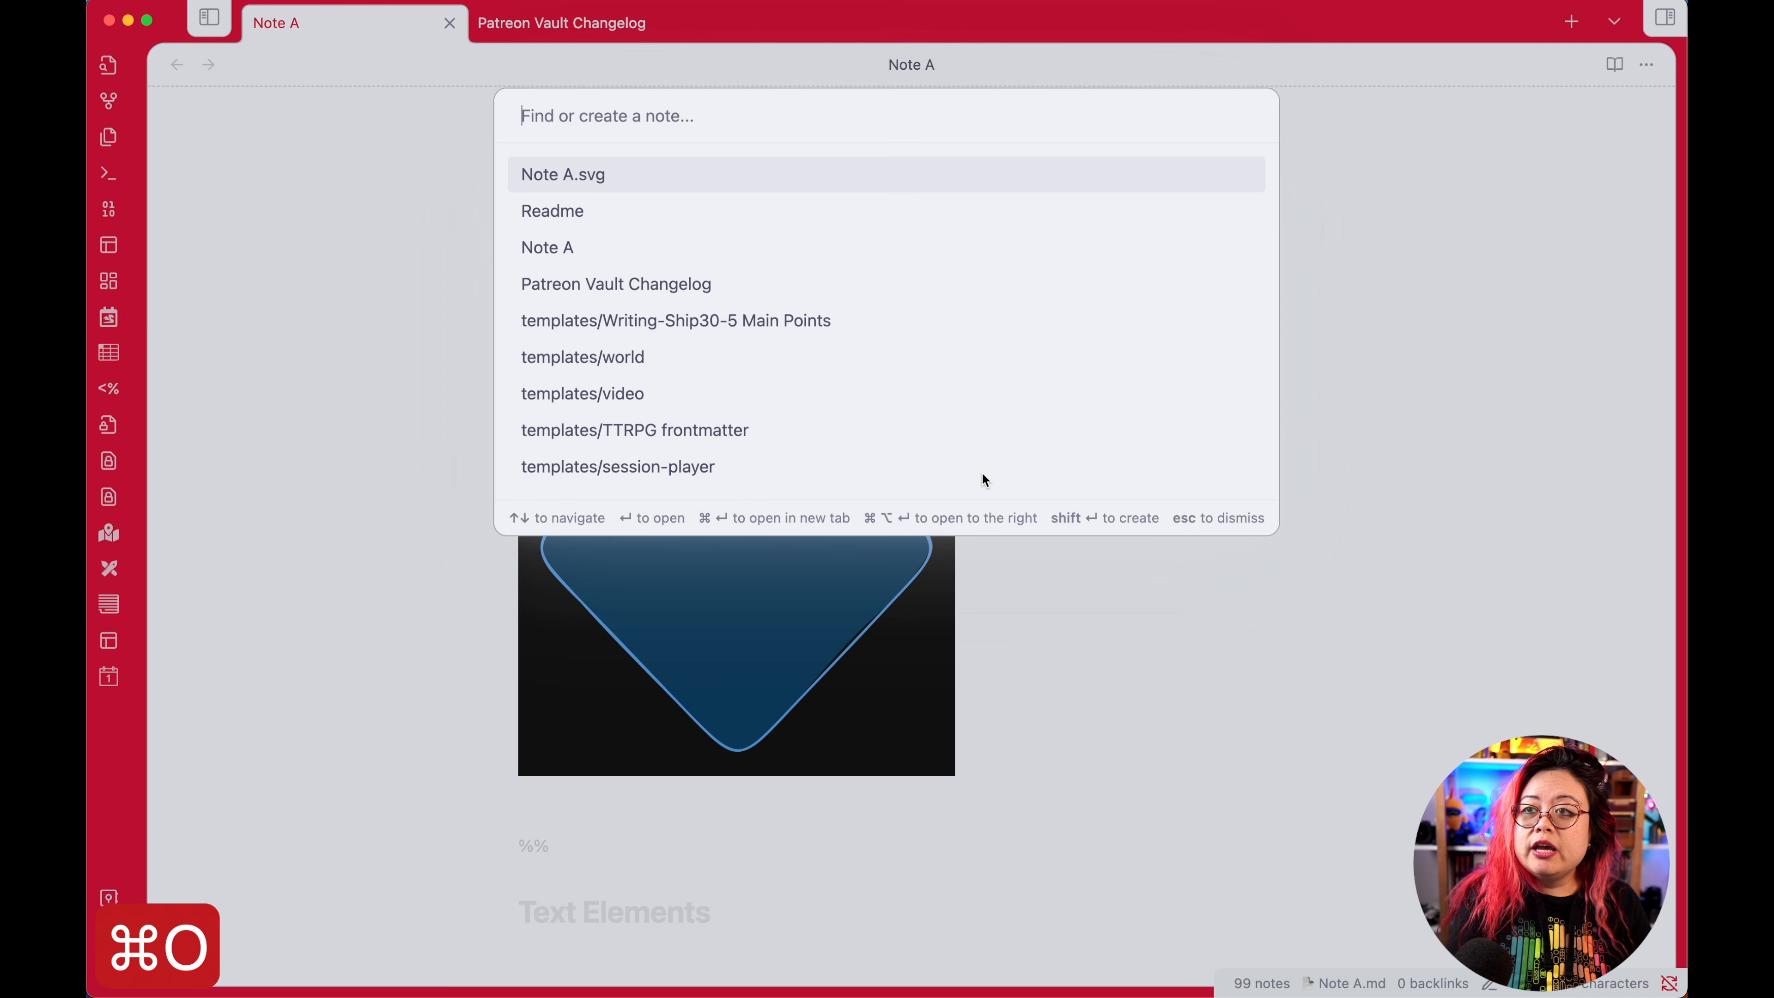
{"action": "type", "text": "Note B"}
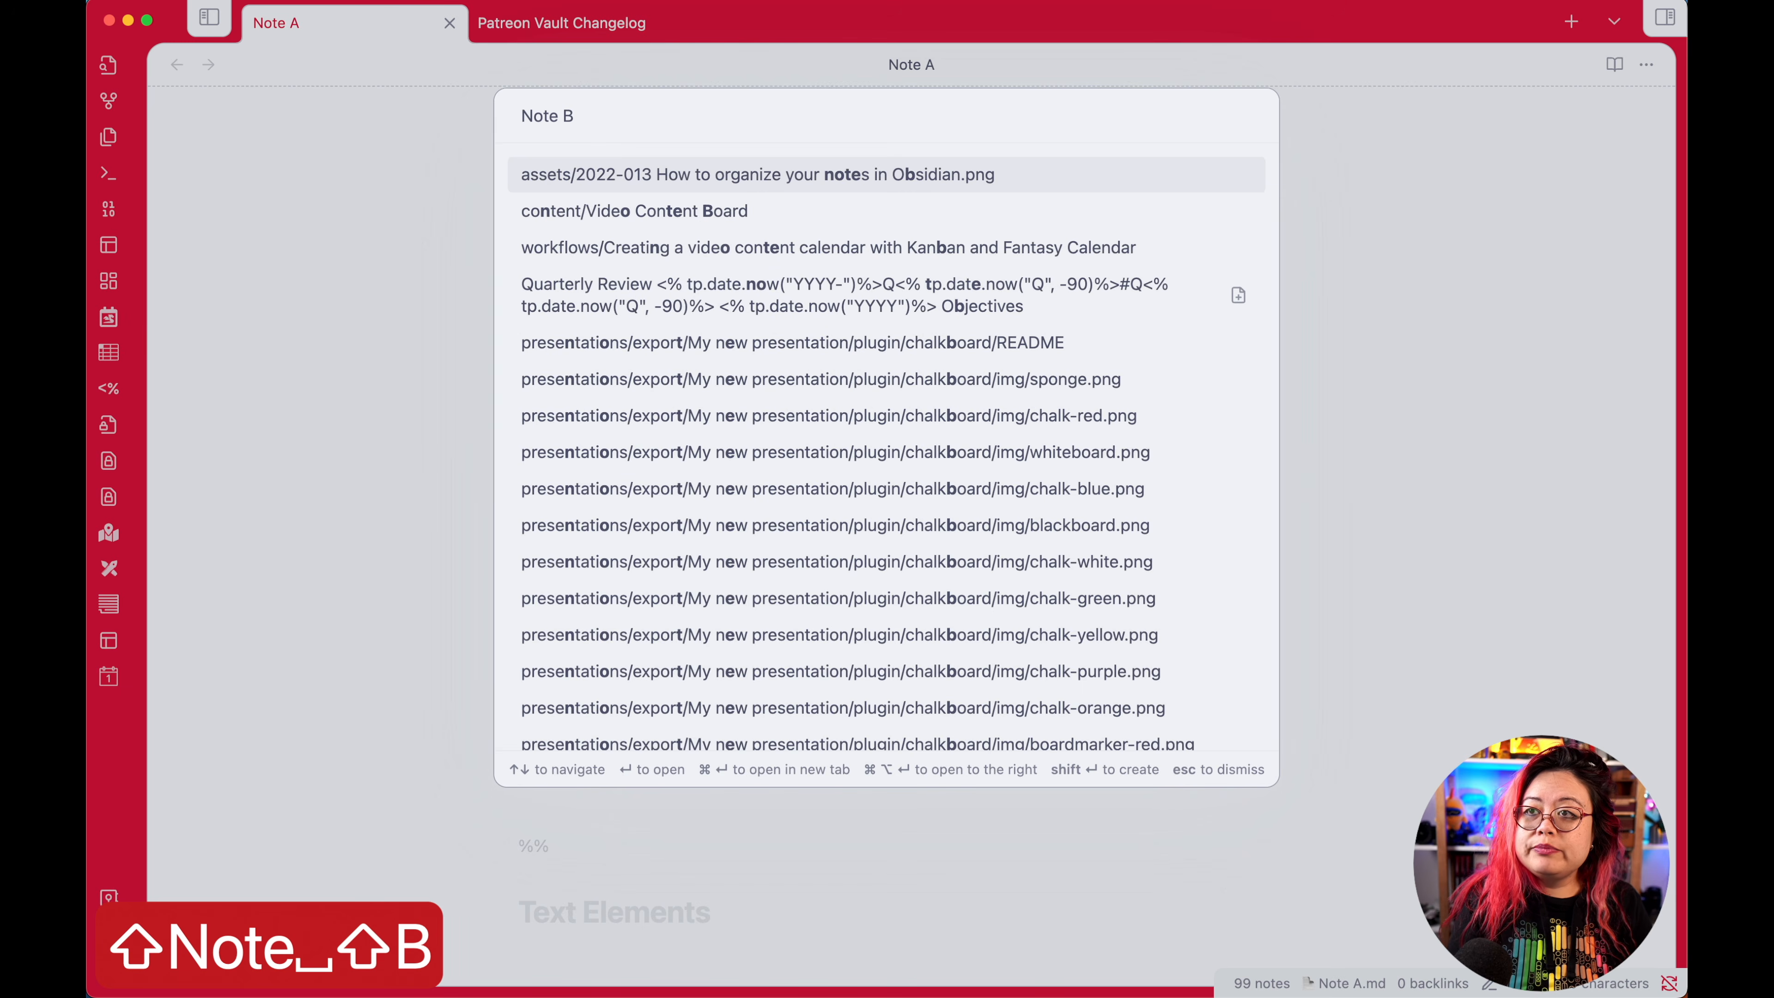
{"action": "key", "text": "shift+Return"}
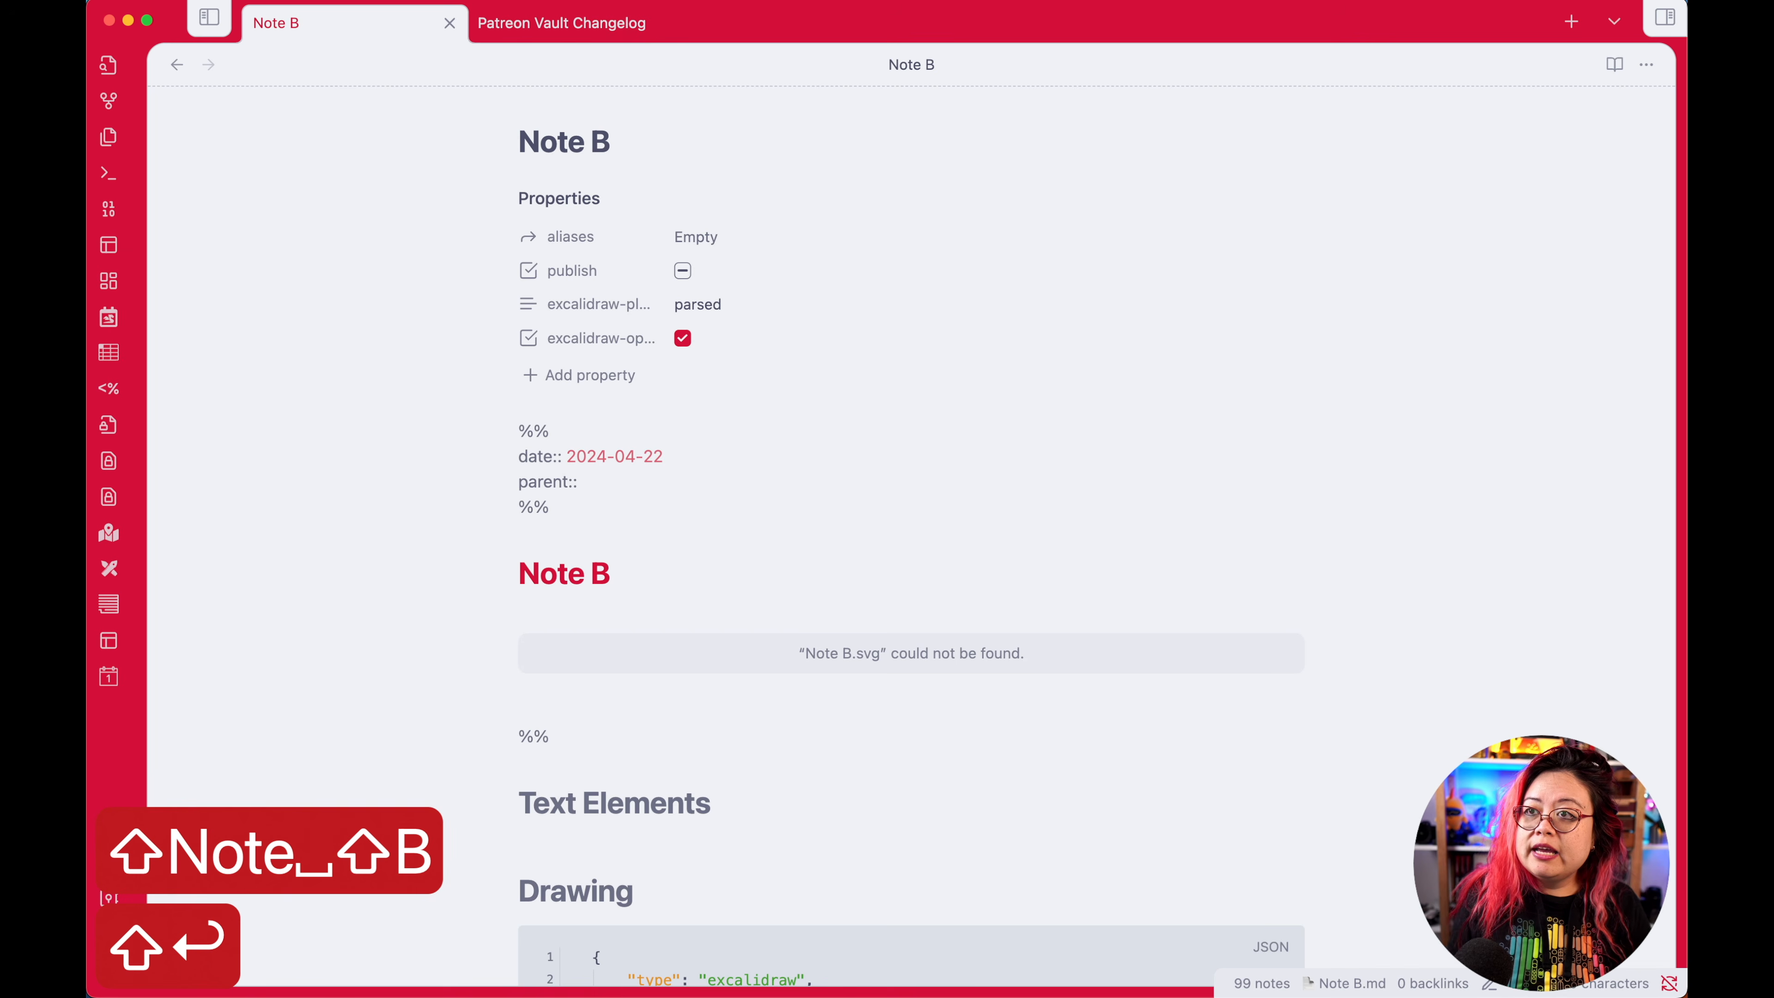
Step: Insert an internal link to Note A in Note B, on its own line below the Note B.svg embed
{"action": "scroll", "coordinate": [998, 490], "scroll_direction": "down", "scroll_amount": 3}
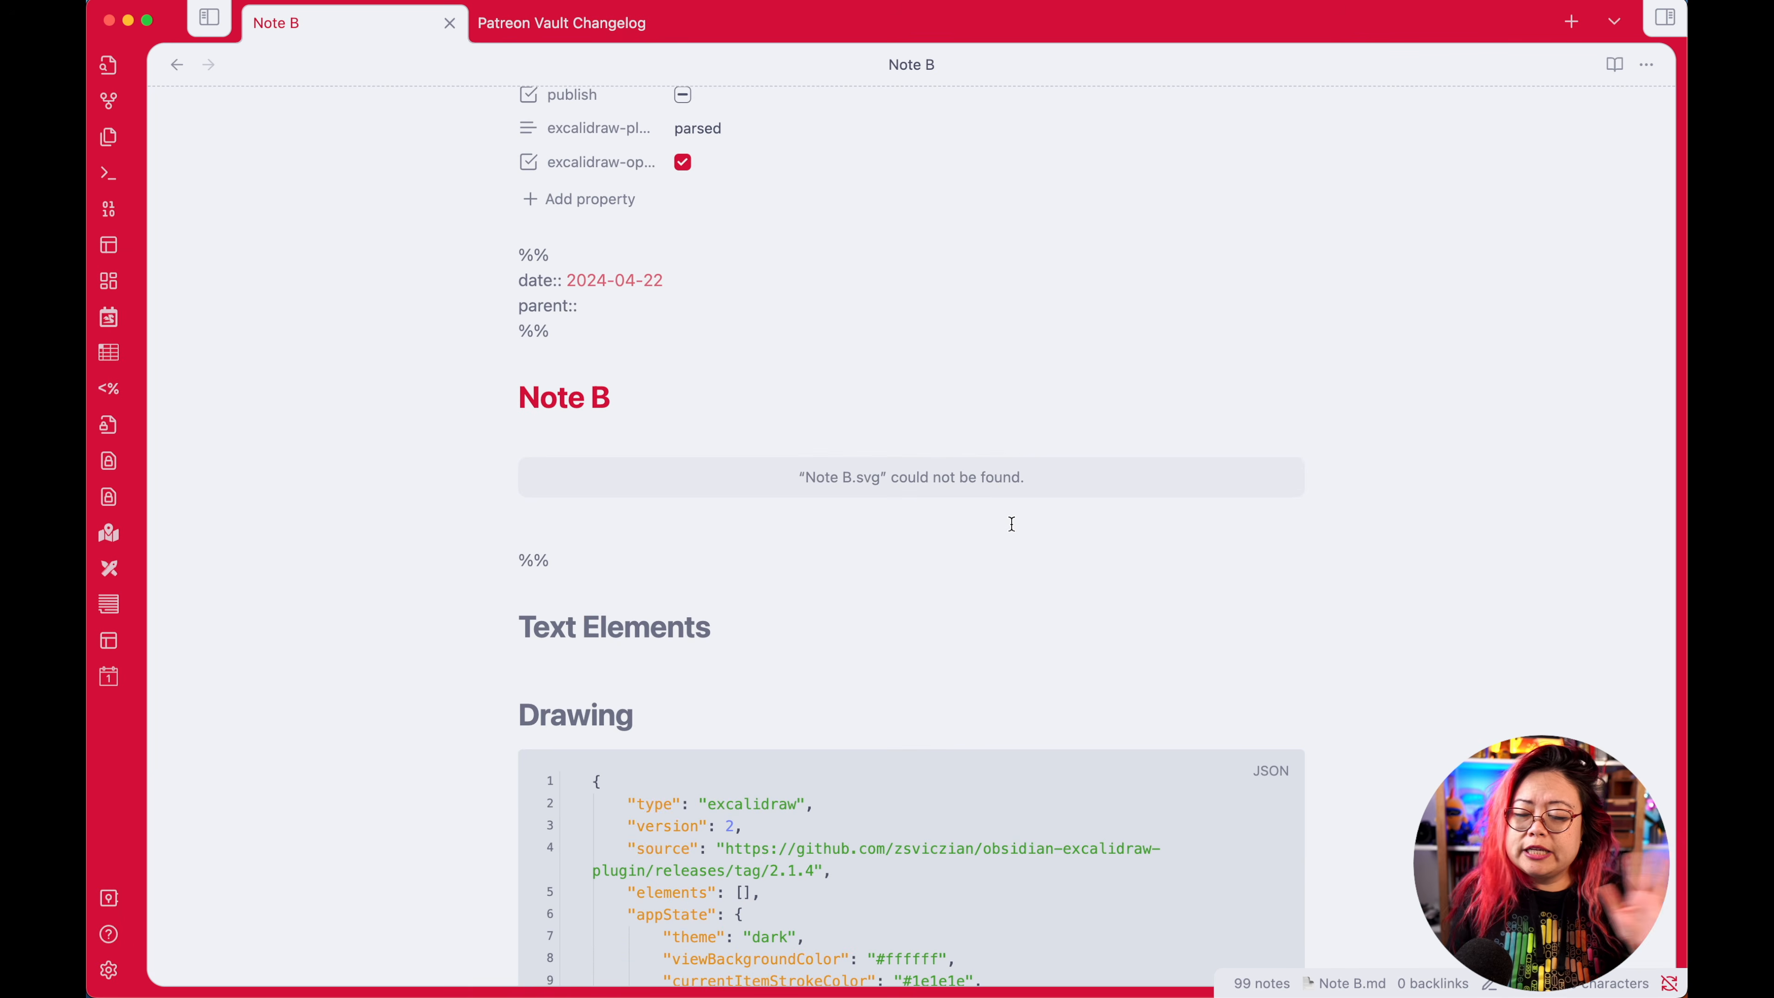
{"action": "left_click", "coordinate": [878, 517]}
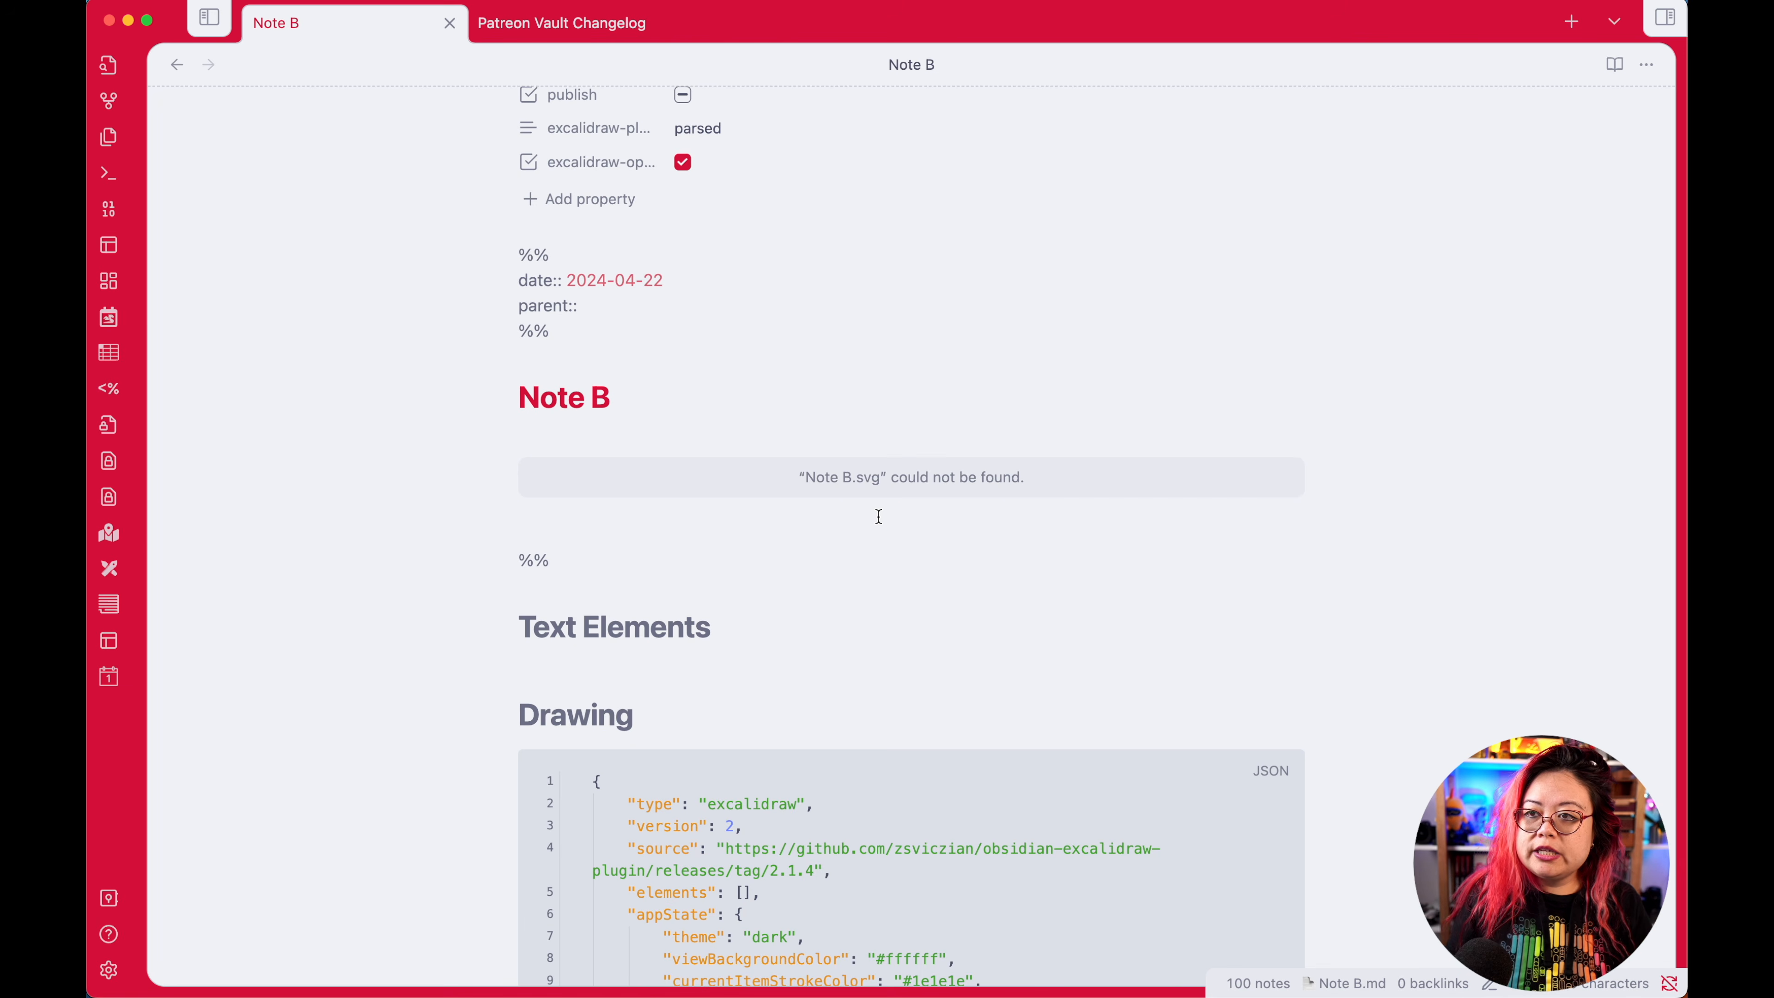
{"action": "key", "text": "Return"}
{"action": "key", "text": "Return"}
{"action": "type", "text": "[[Note A"}
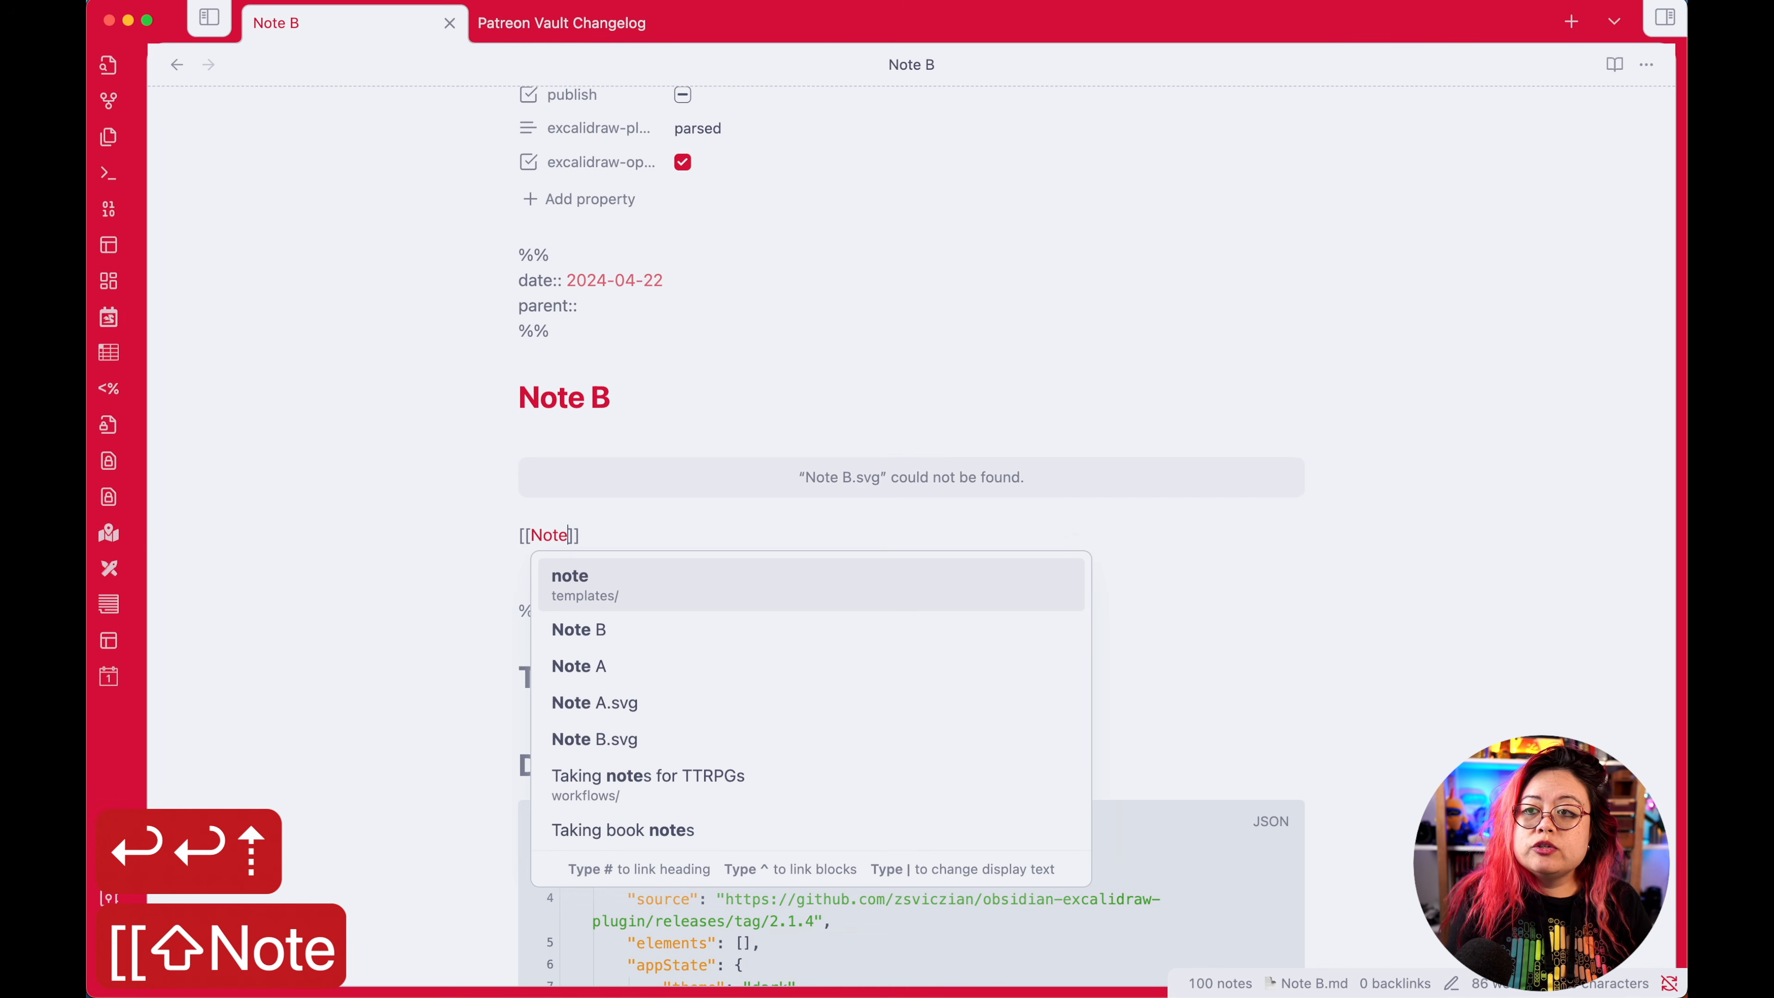
{"action": "key", "text": "Return"}
{"action": "key", "text": "Down"}
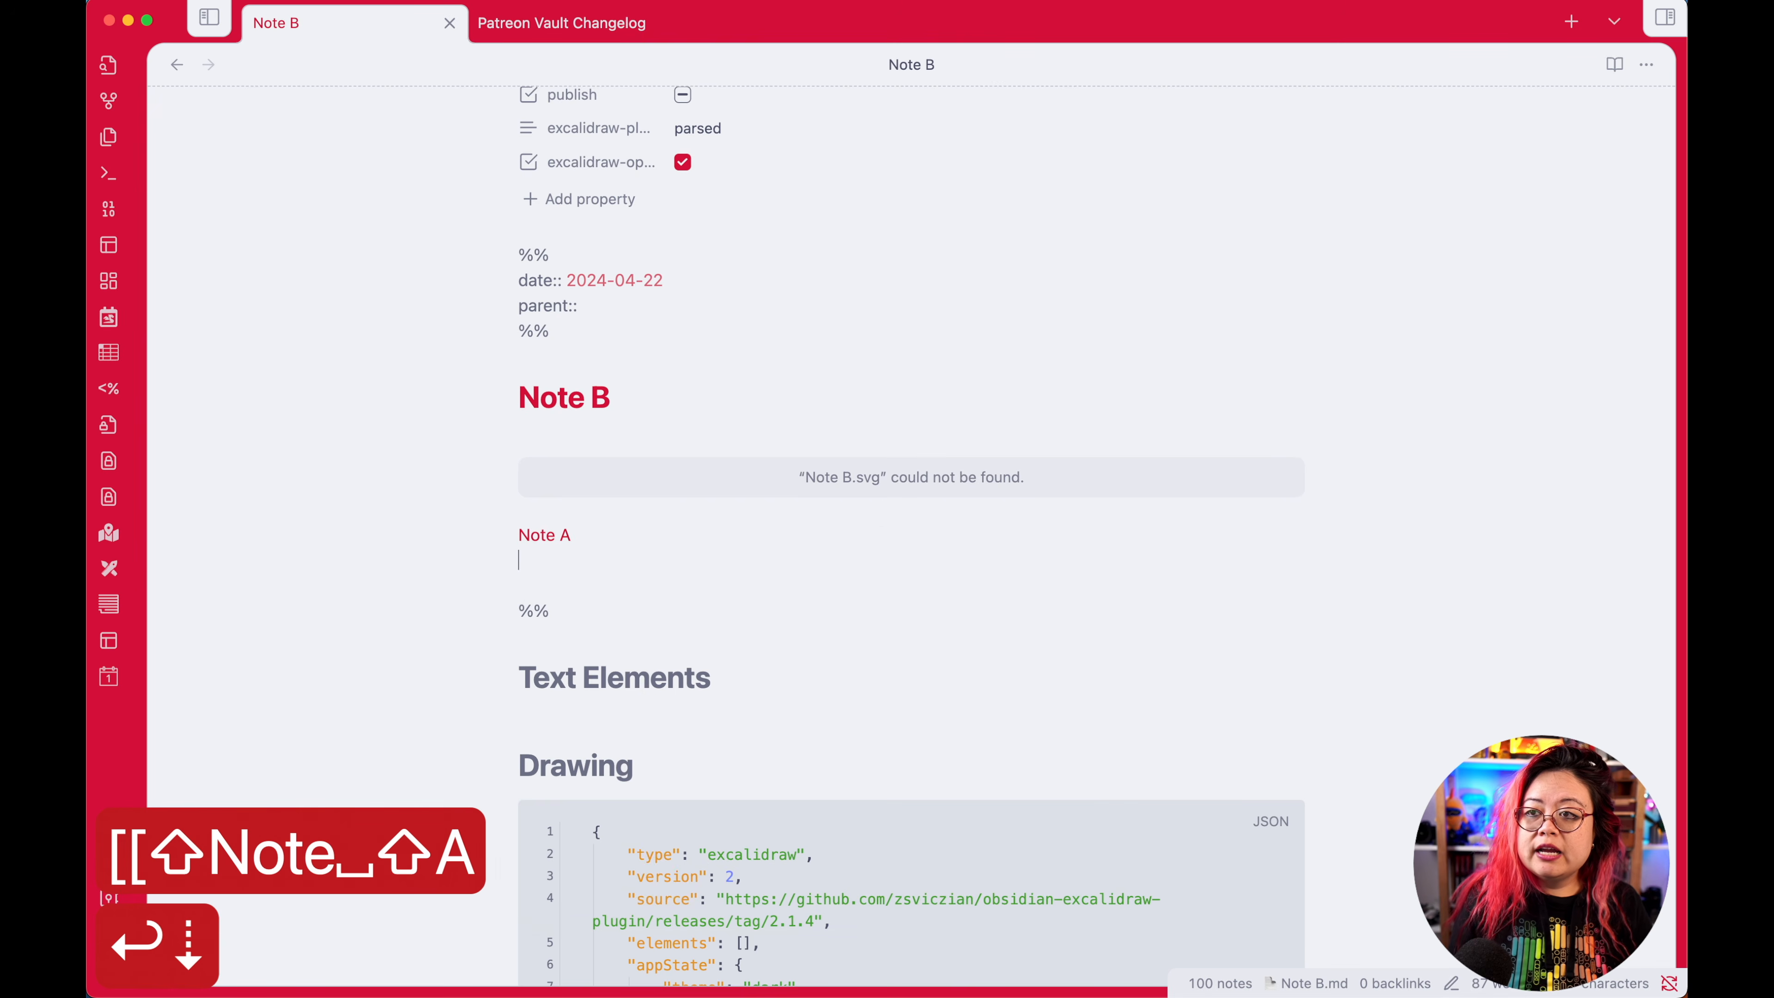
Step: Preview the Note A link, and open Note A in a split pane beside Note B
{"action": "mouse_move", "coordinate": [552, 547]}
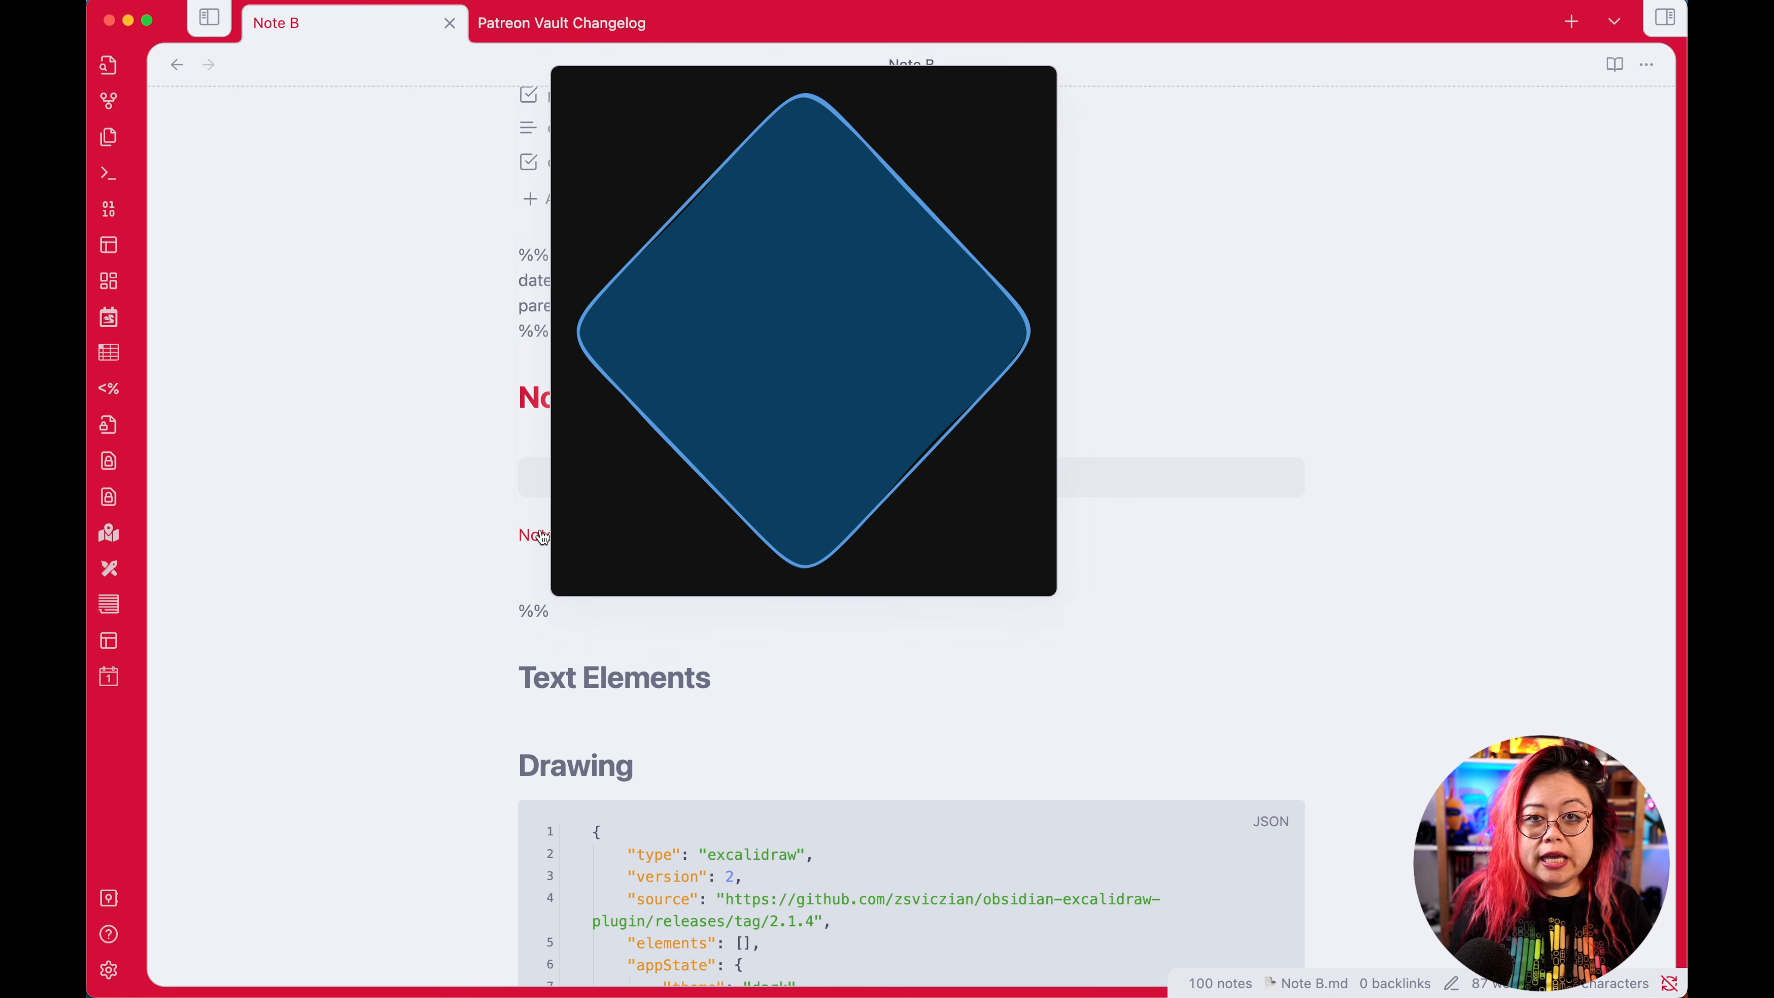
{"action": "left_click", "coordinate": [543, 536], "text": "alt+super"}
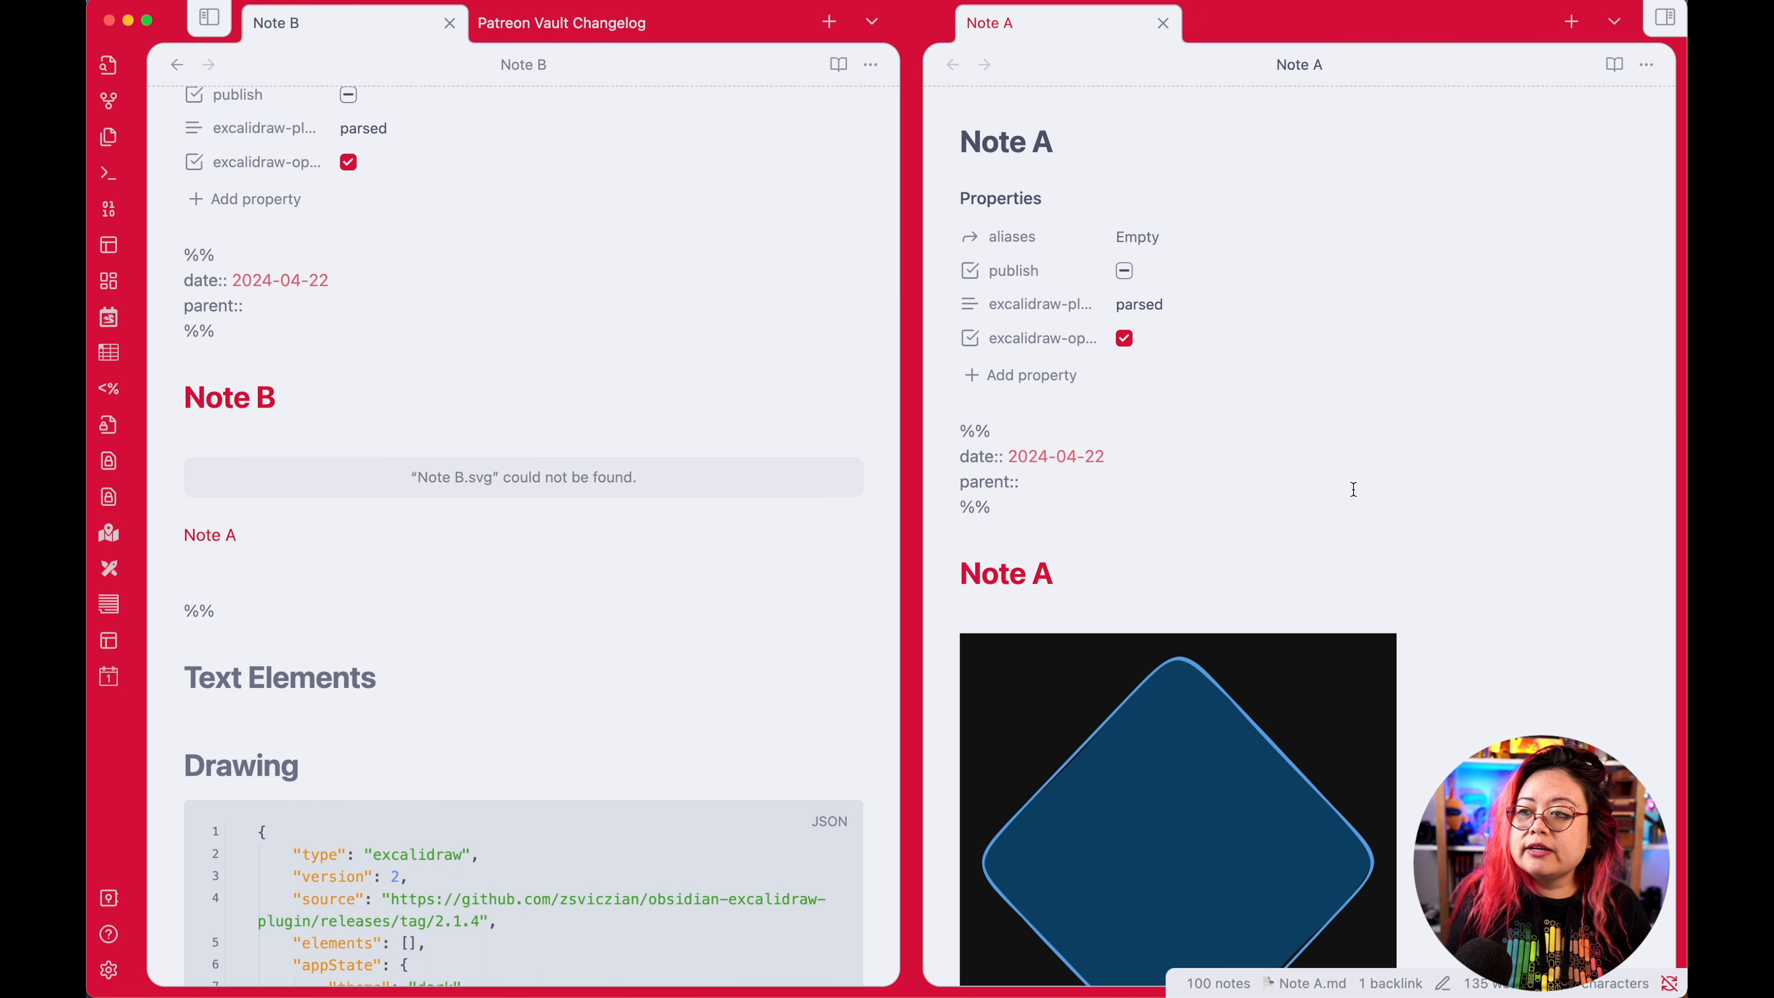
{"action": "scroll", "coordinate": [1352, 489], "scroll_direction": "down", "scroll_amount": 8}
{"action": "scroll", "coordinate": [1350, 487], "scroll_direction": "up", "scroll_amount": 2}
Step: Below Note A's drawing, add the level-2 heading "This is another heading" followed by the text "And some text here"
{"action": "left_click", "coordinate": [1201, 708]}
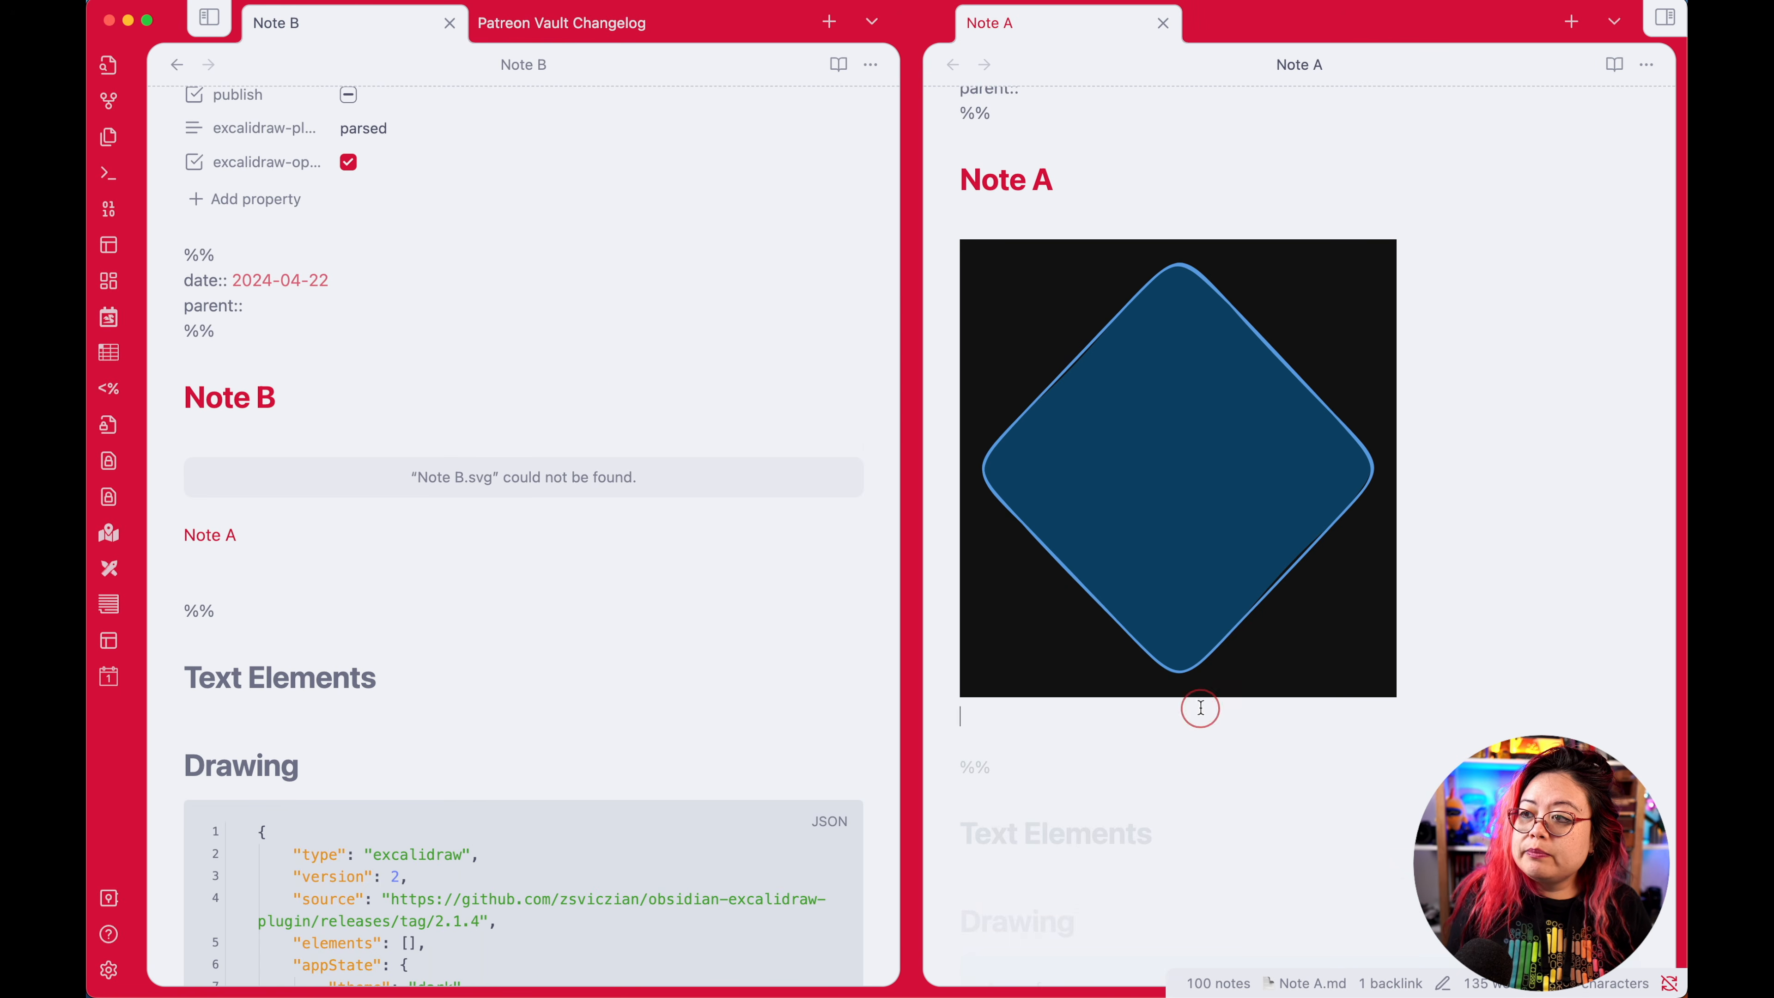
{"action": "key", "text": "Return"}
{"action": "key", "text": "Return"}
{"action": "type", "text": "## "}
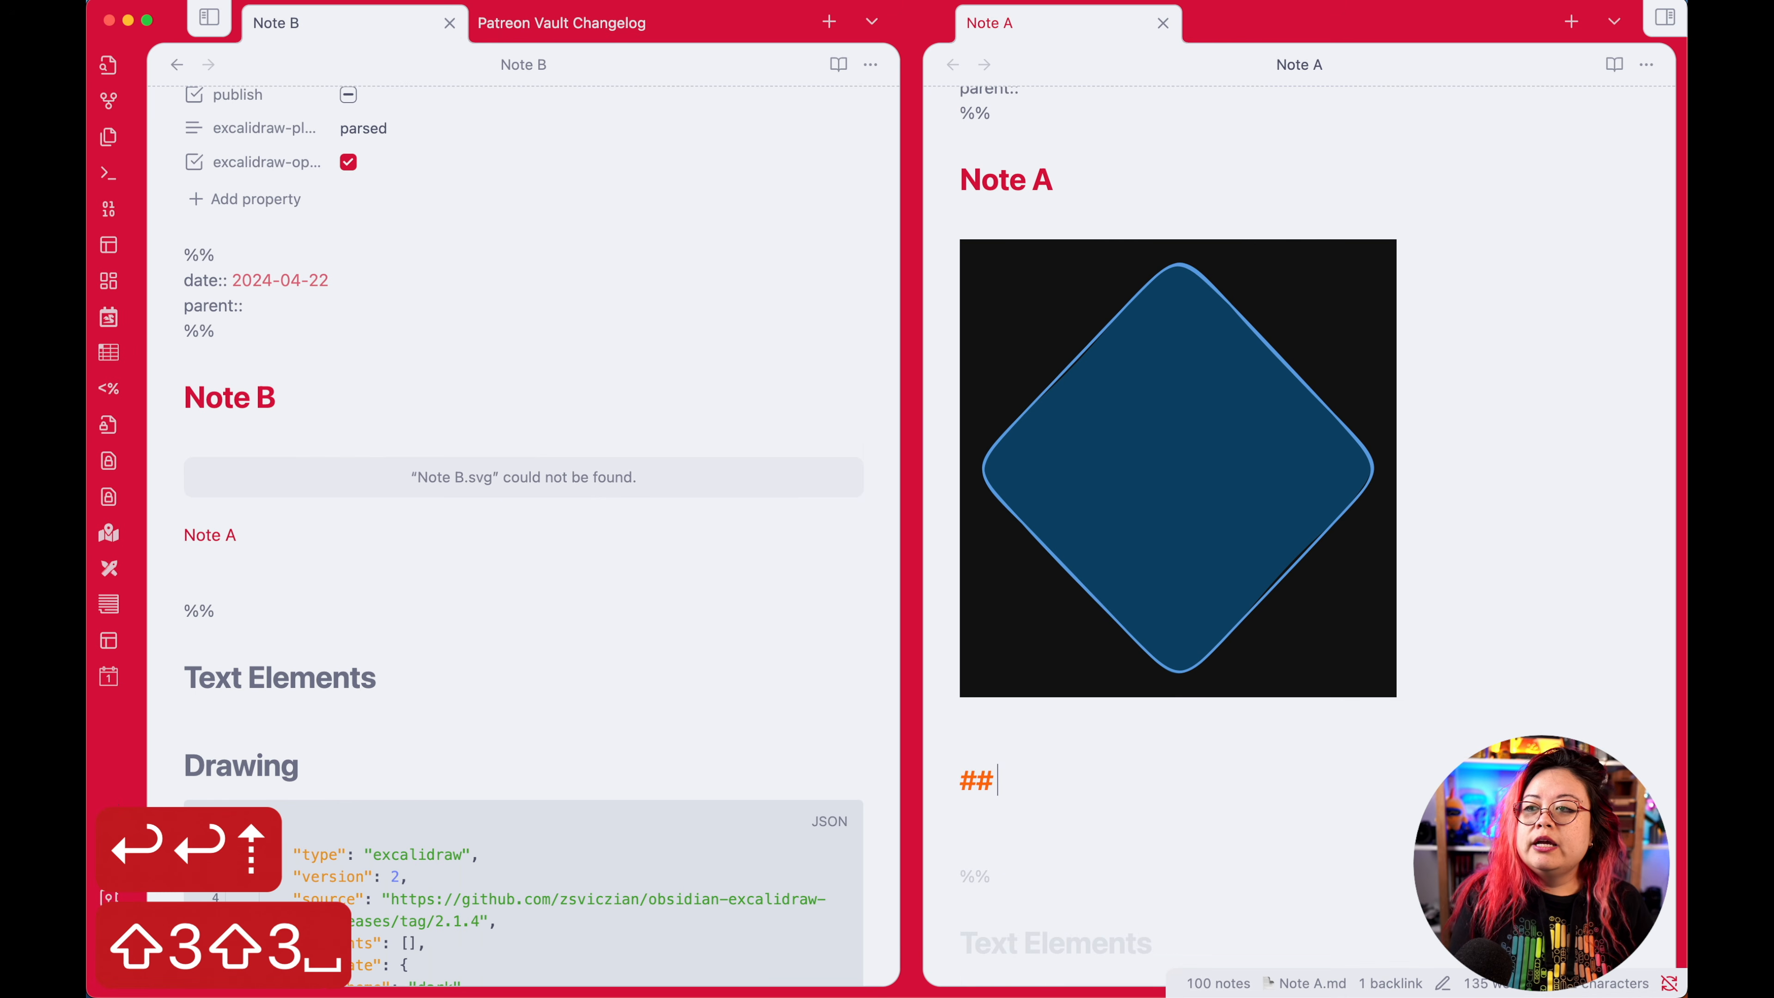
{"action": "type", "text": "This is "}
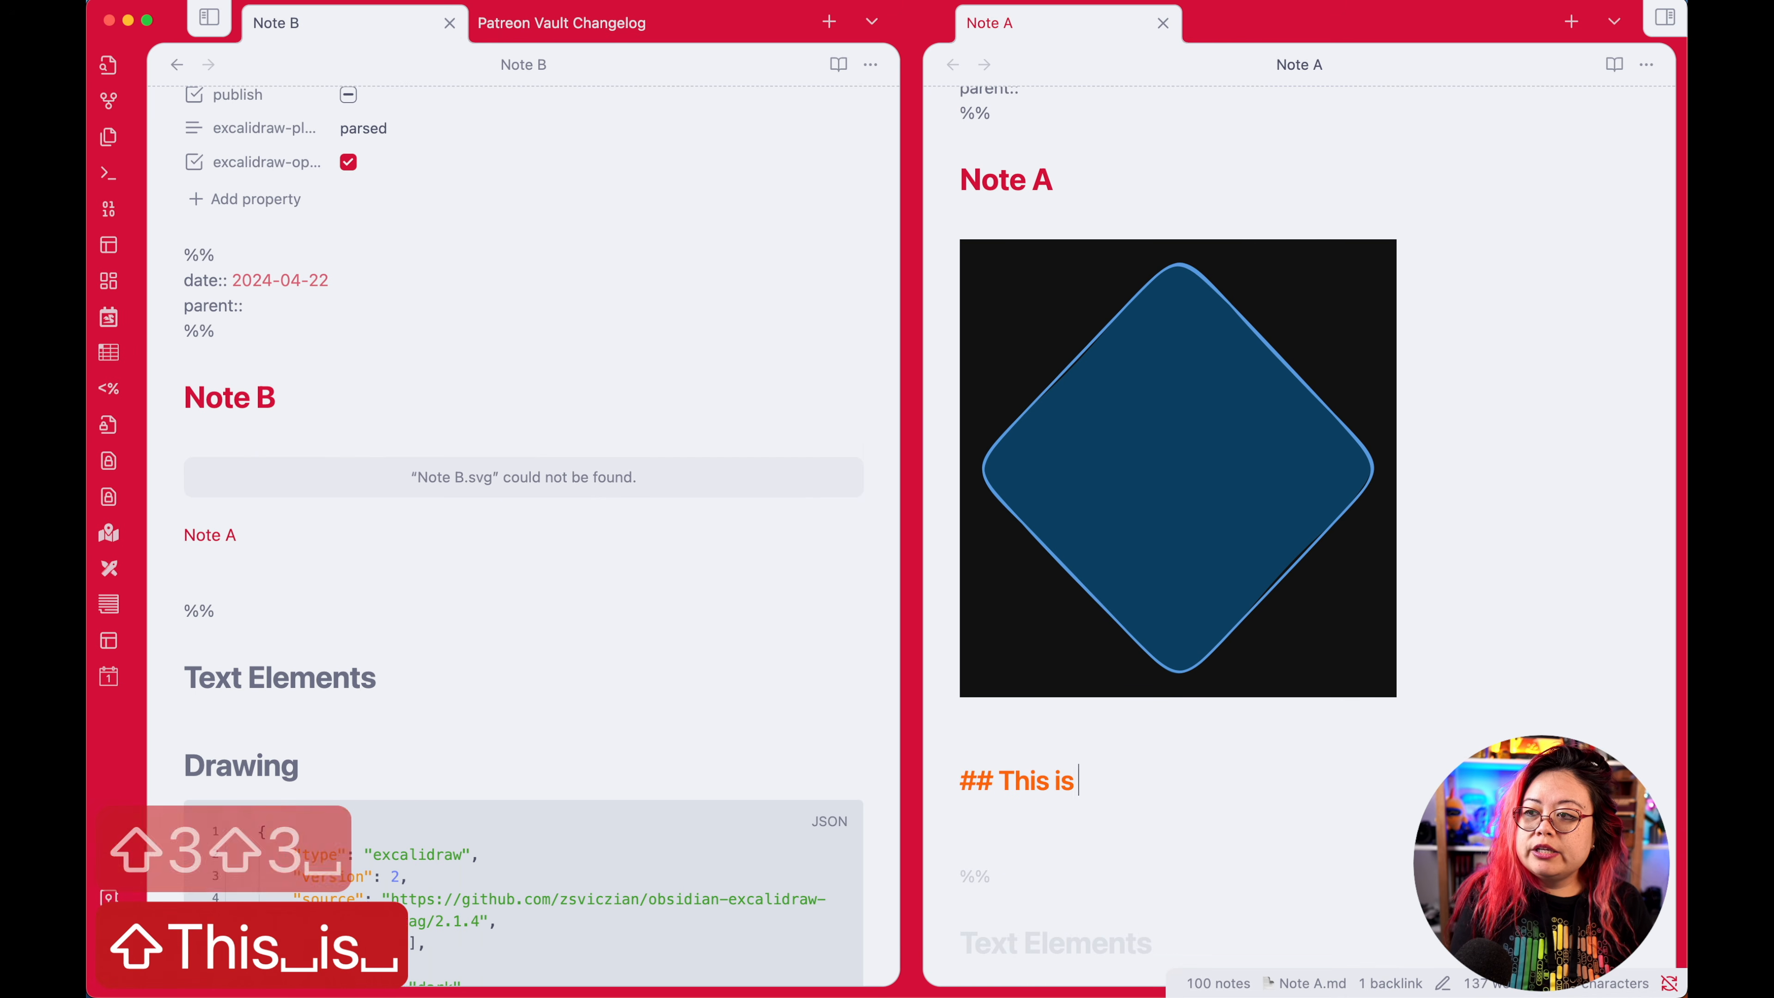
{"action": "type", "text": "another heading"}
{"action": "key", "text": "Return"}
{"action": "key", "text": "Return"}
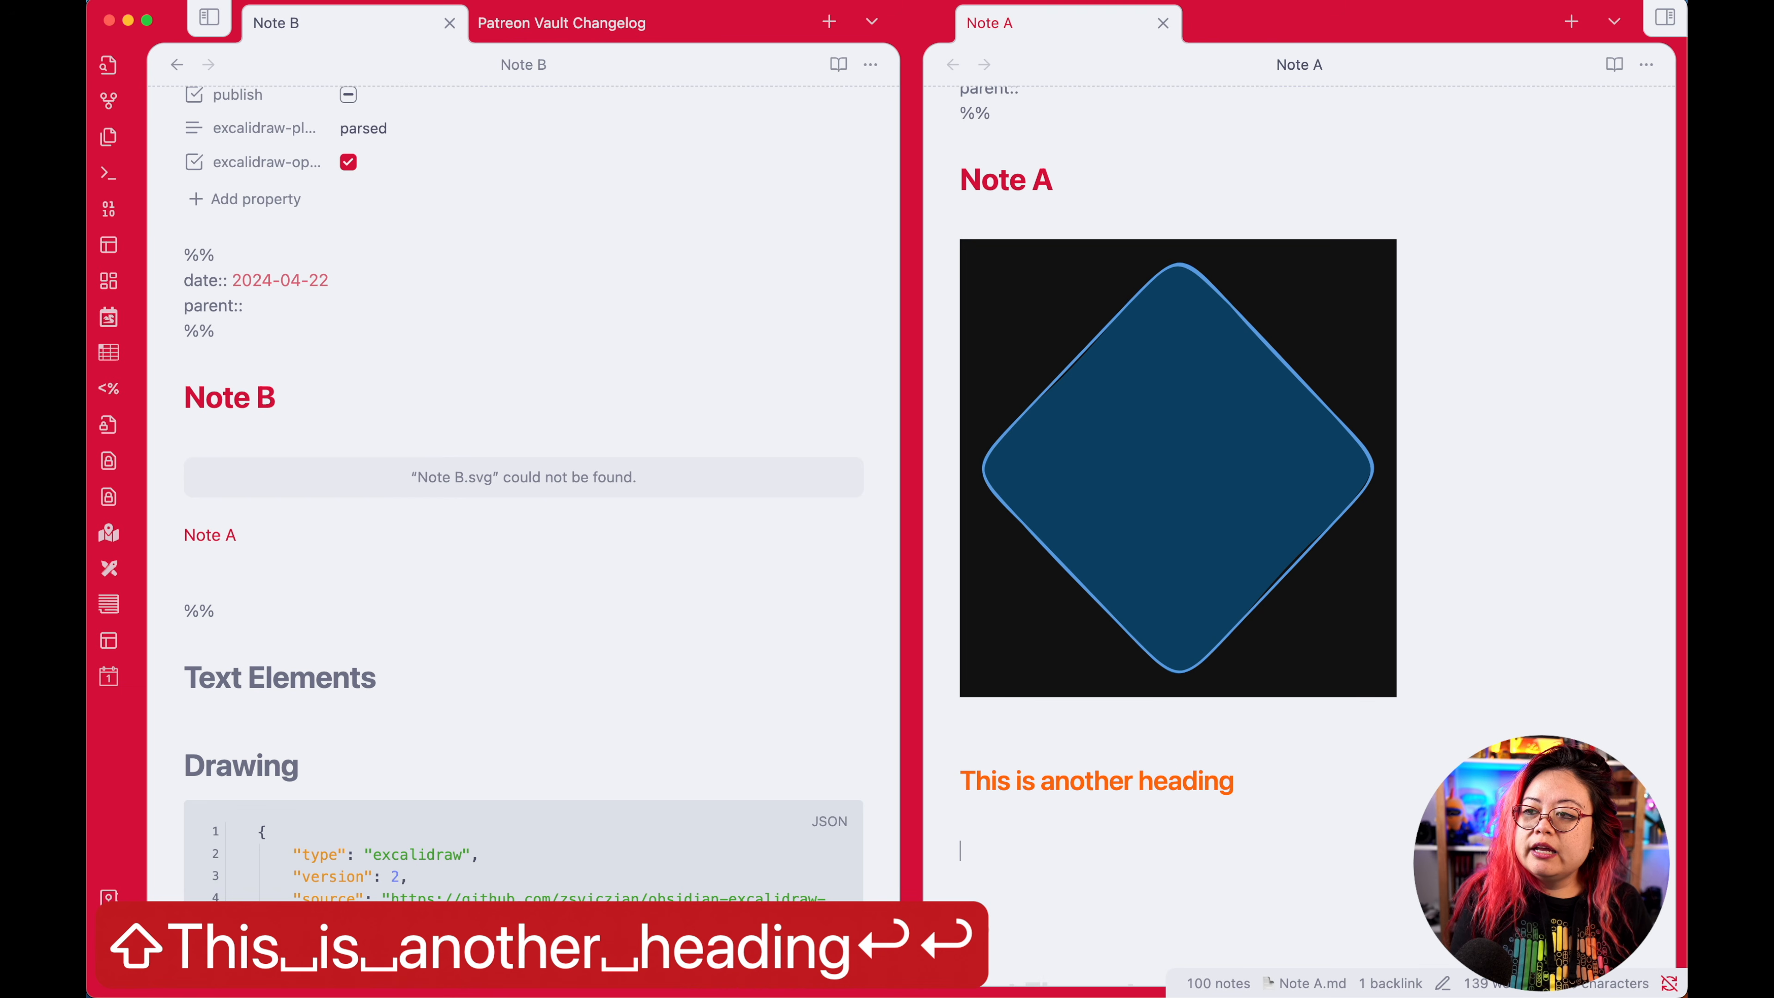
{"action": "type", "text": "And some text here"}
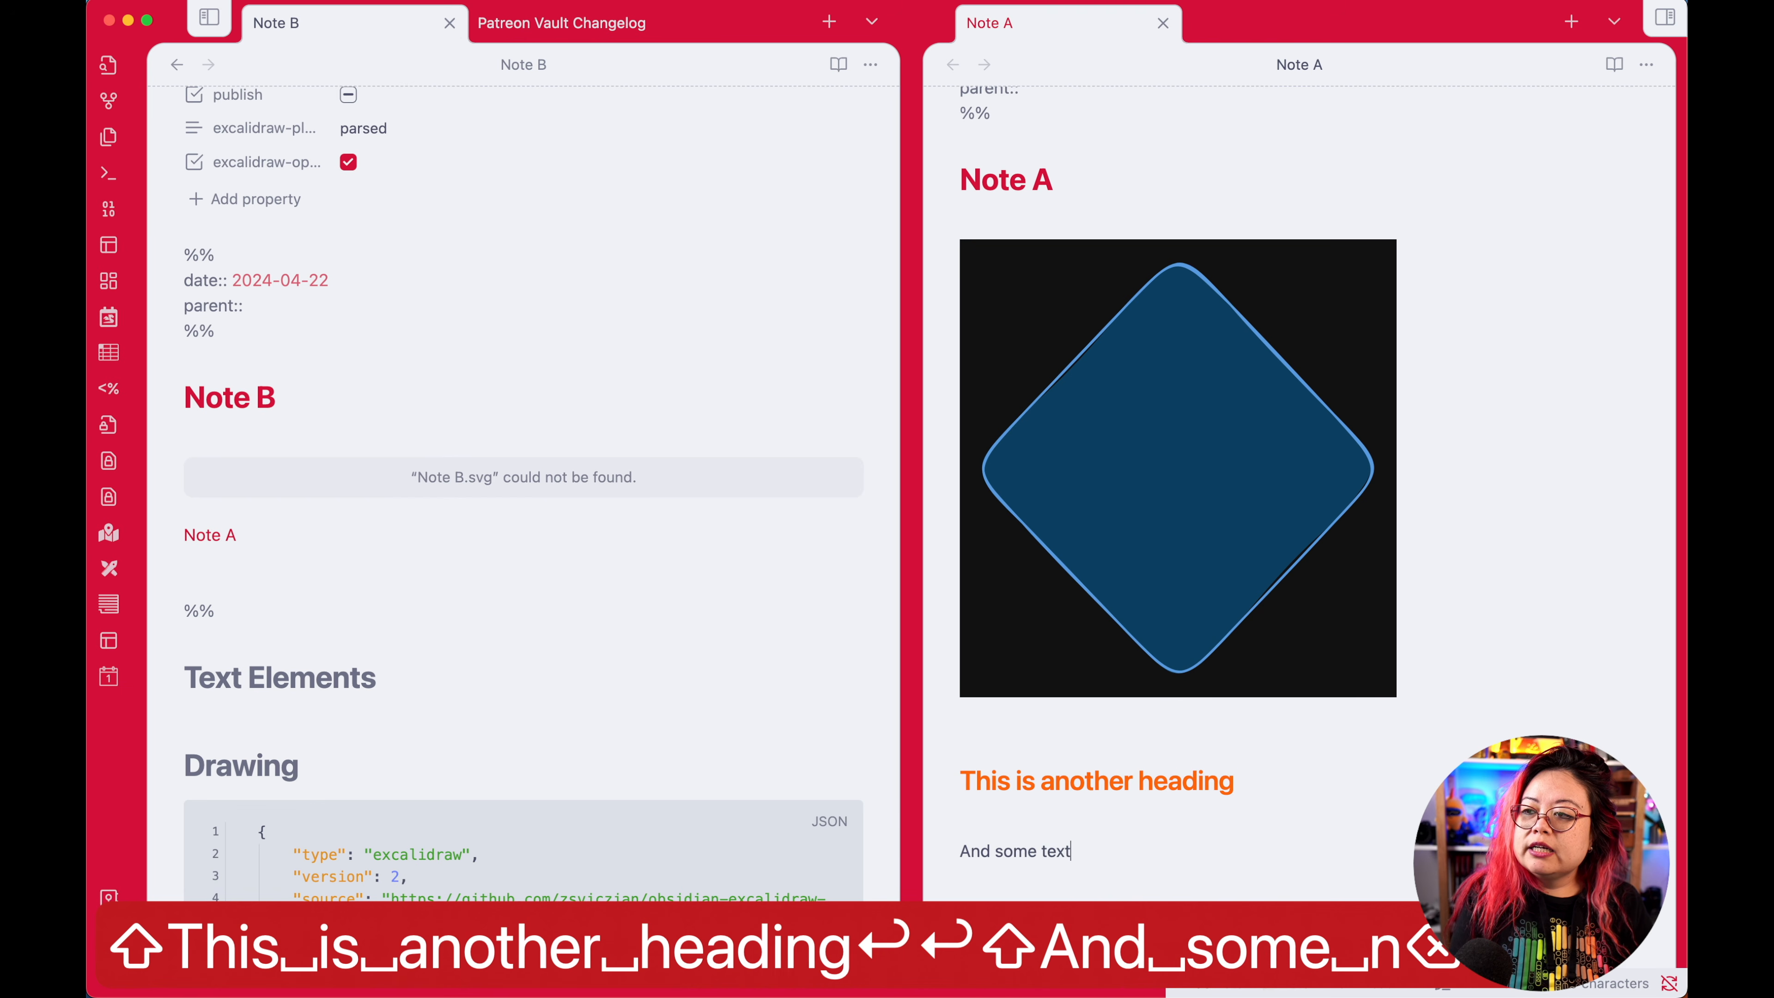
{"action": "scroll", "coordinate": [1510, 459], "scroll_direction": "down", "scroll_amount": 5}
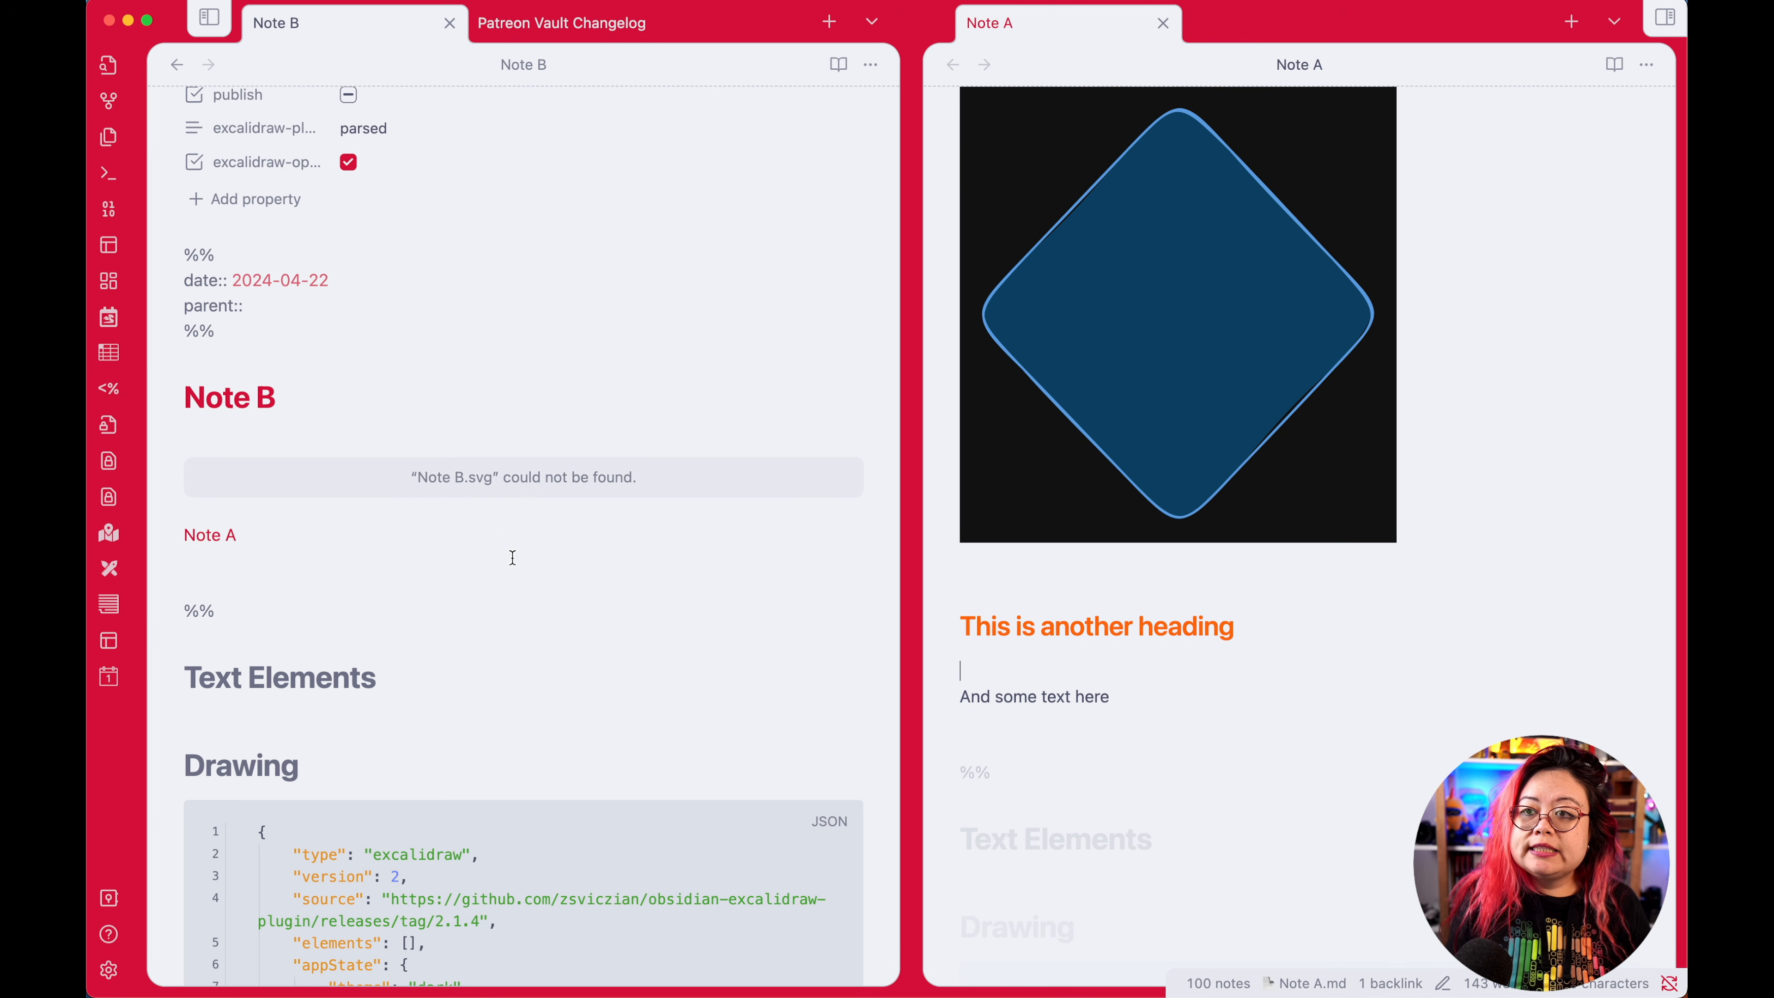
Step: Point Note B's link to Note A at the heading "This is another heading"
{"action": "left_click", "coordinate": [518, 535]}
{"action": "key", "text": "Down"}
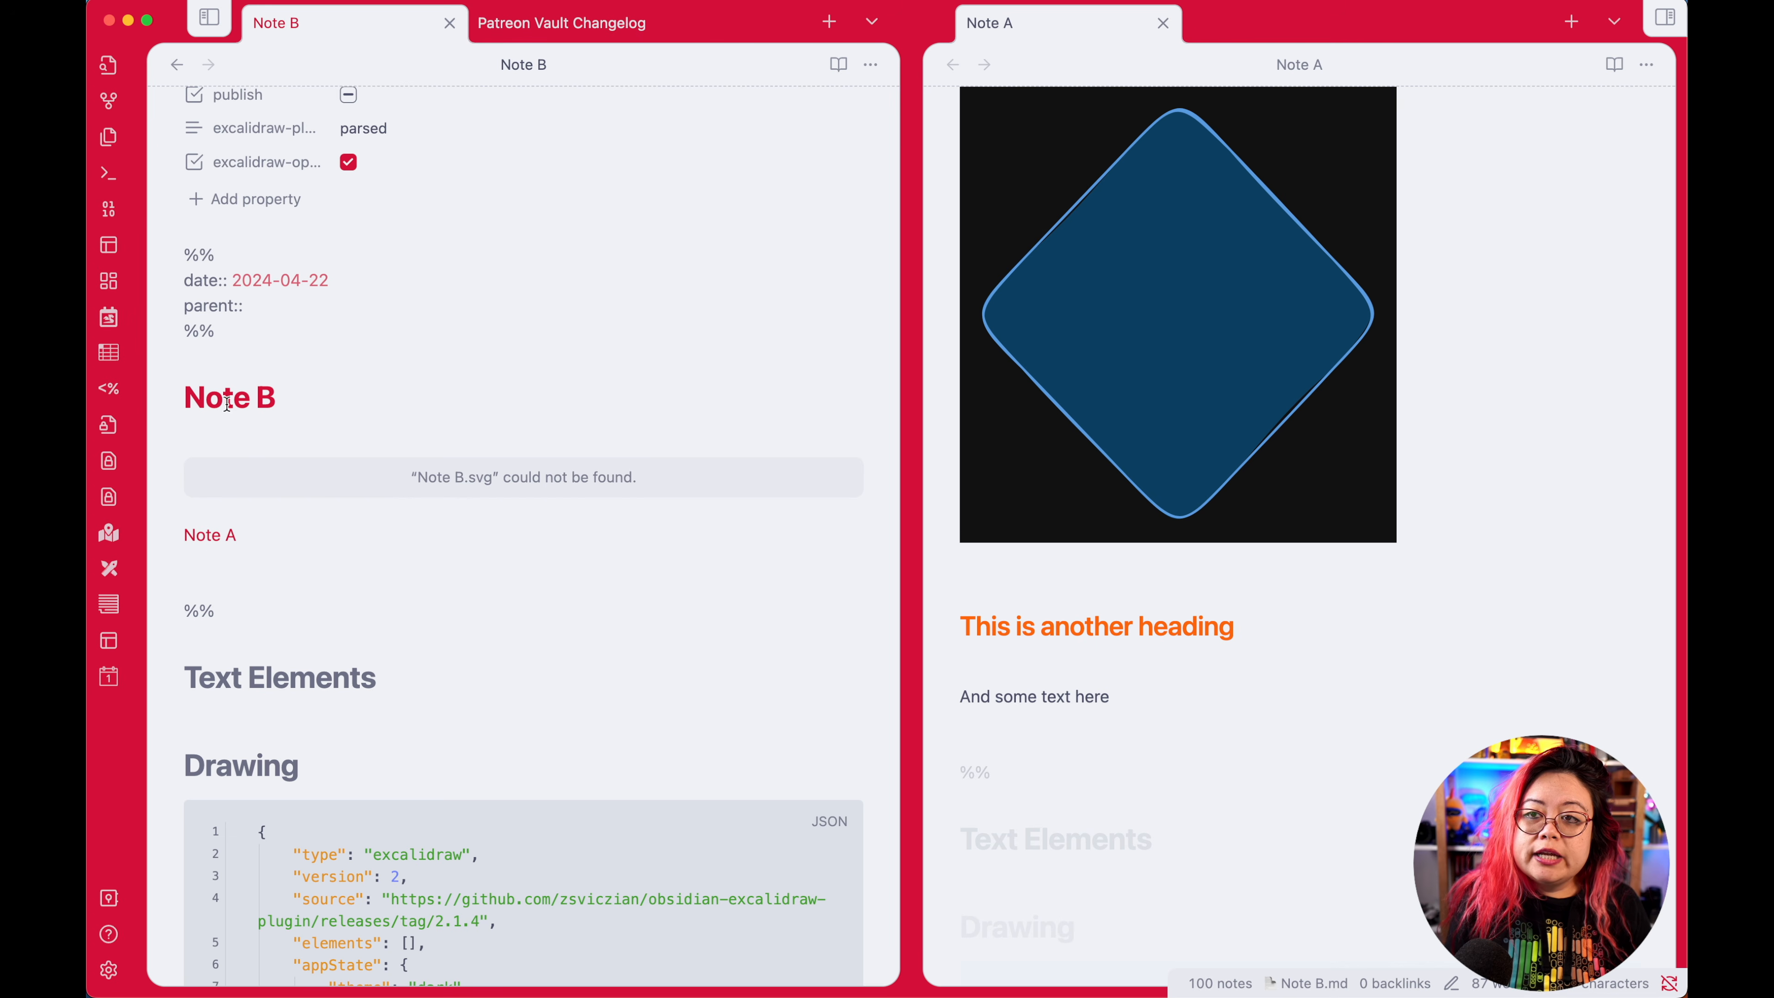
{"action": "mouse_move", "coordinate": [193, 543]}
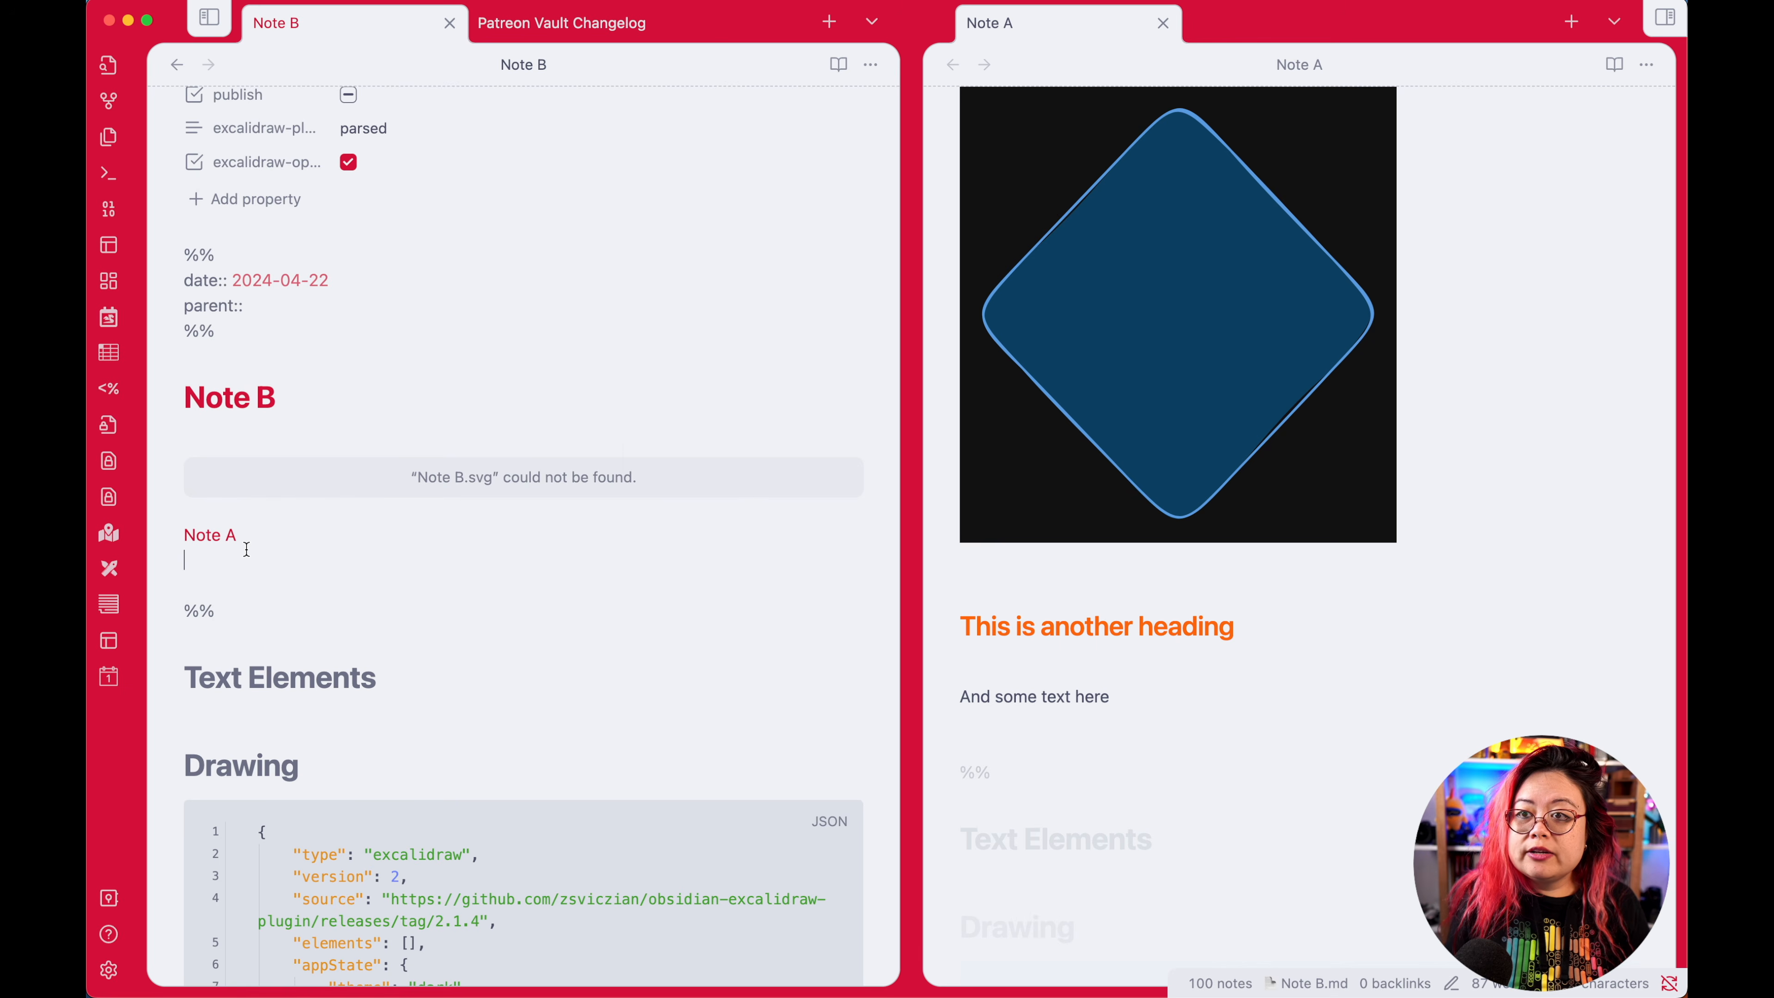
{"action": "left_click", "coordinate": [352, 533]}
{"action": "key", "text": "Left"}
{"action": "key", "text": "Left"}
{"action": "type", "text": "#"}
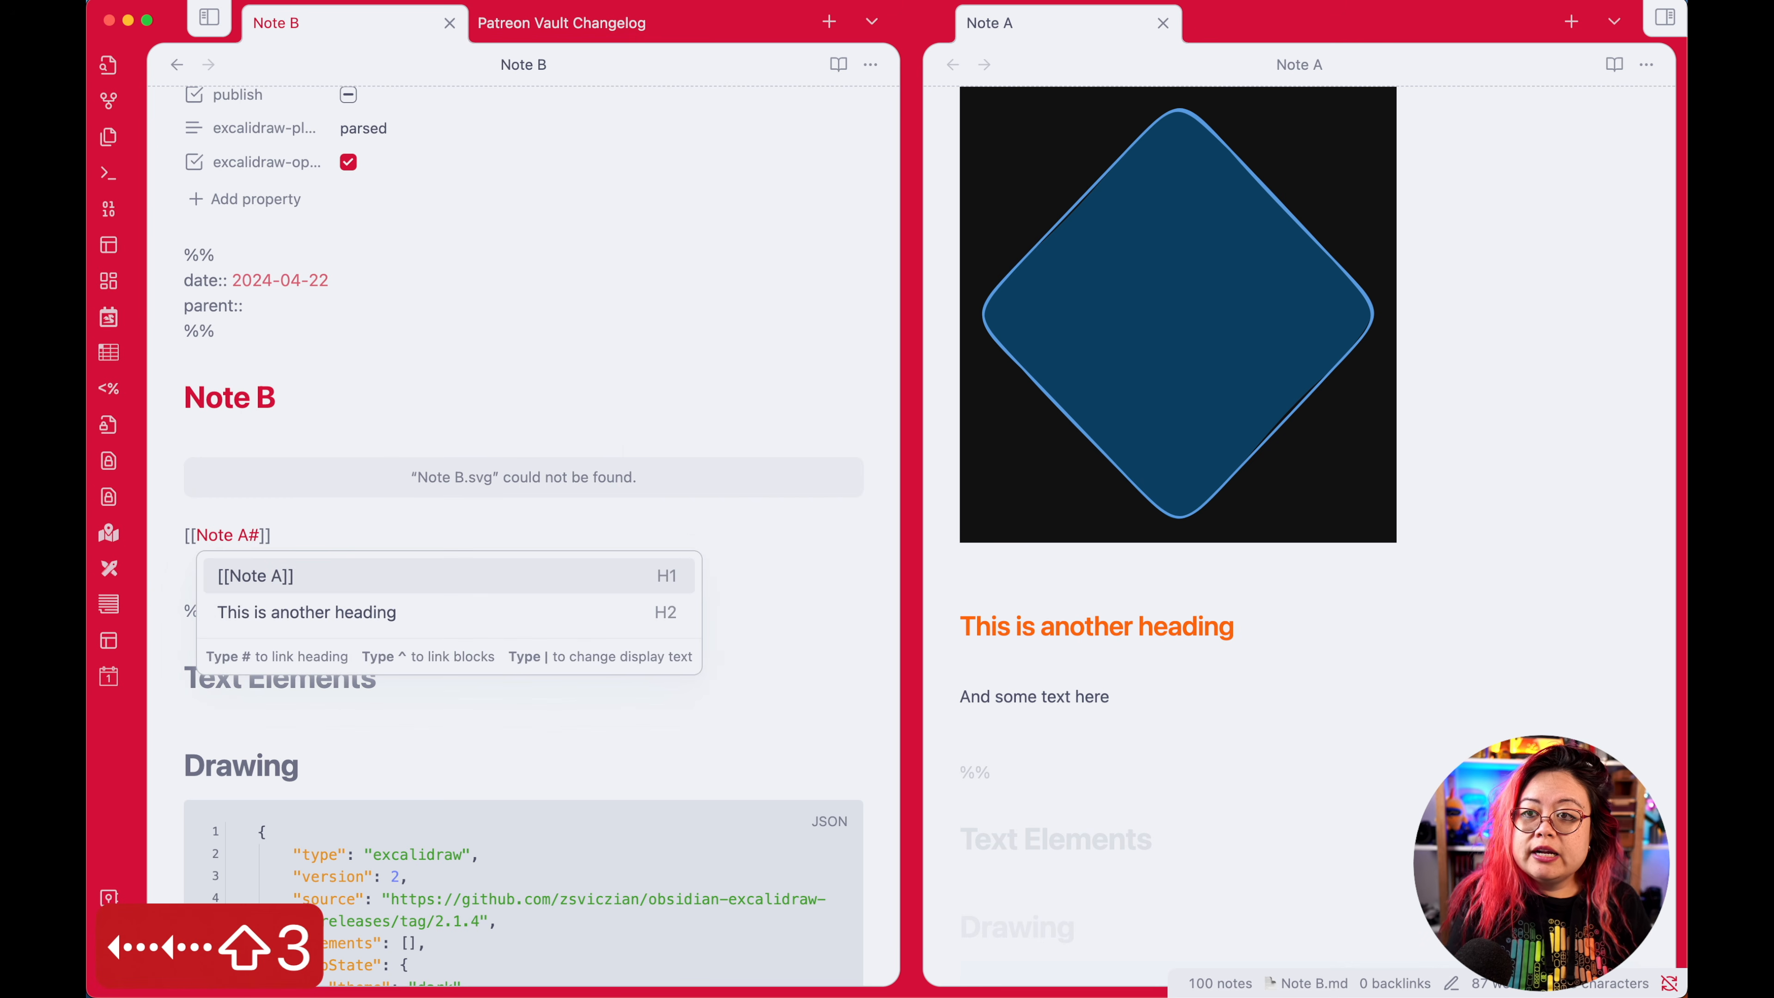
{"action": "key", "text": "Down"}
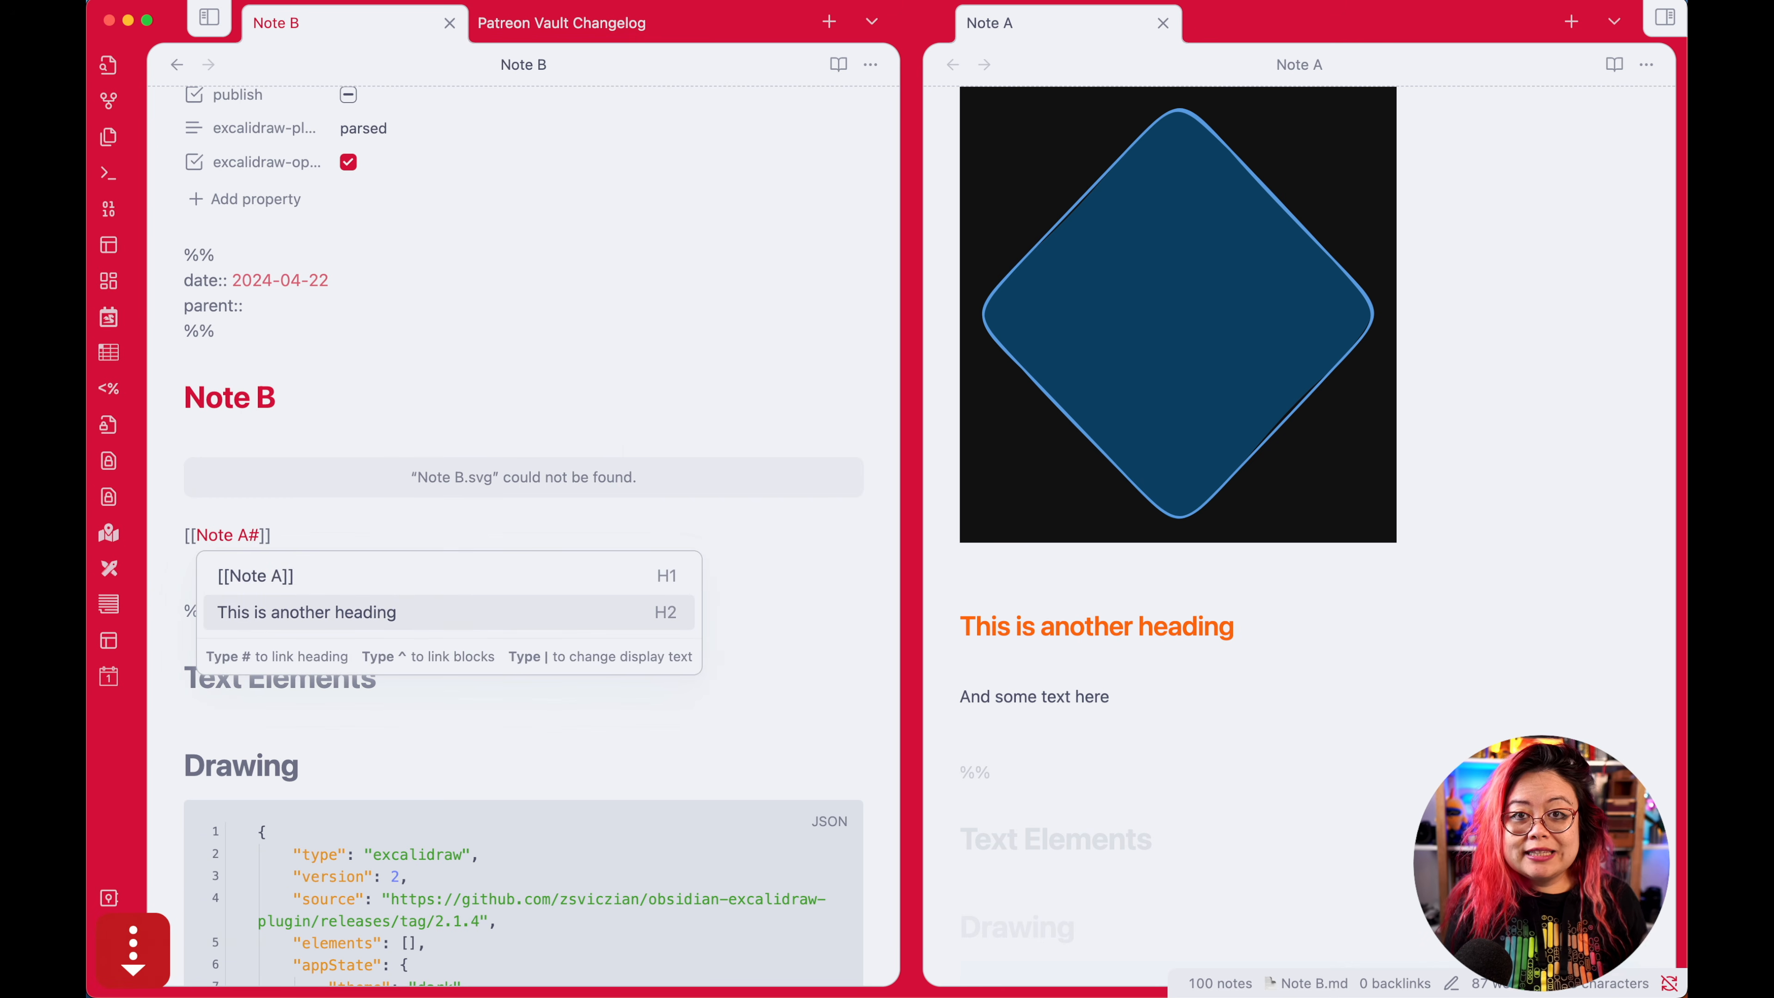
{"action": "key", "text": "Return"}
{"action": "key", "text": "Down"}
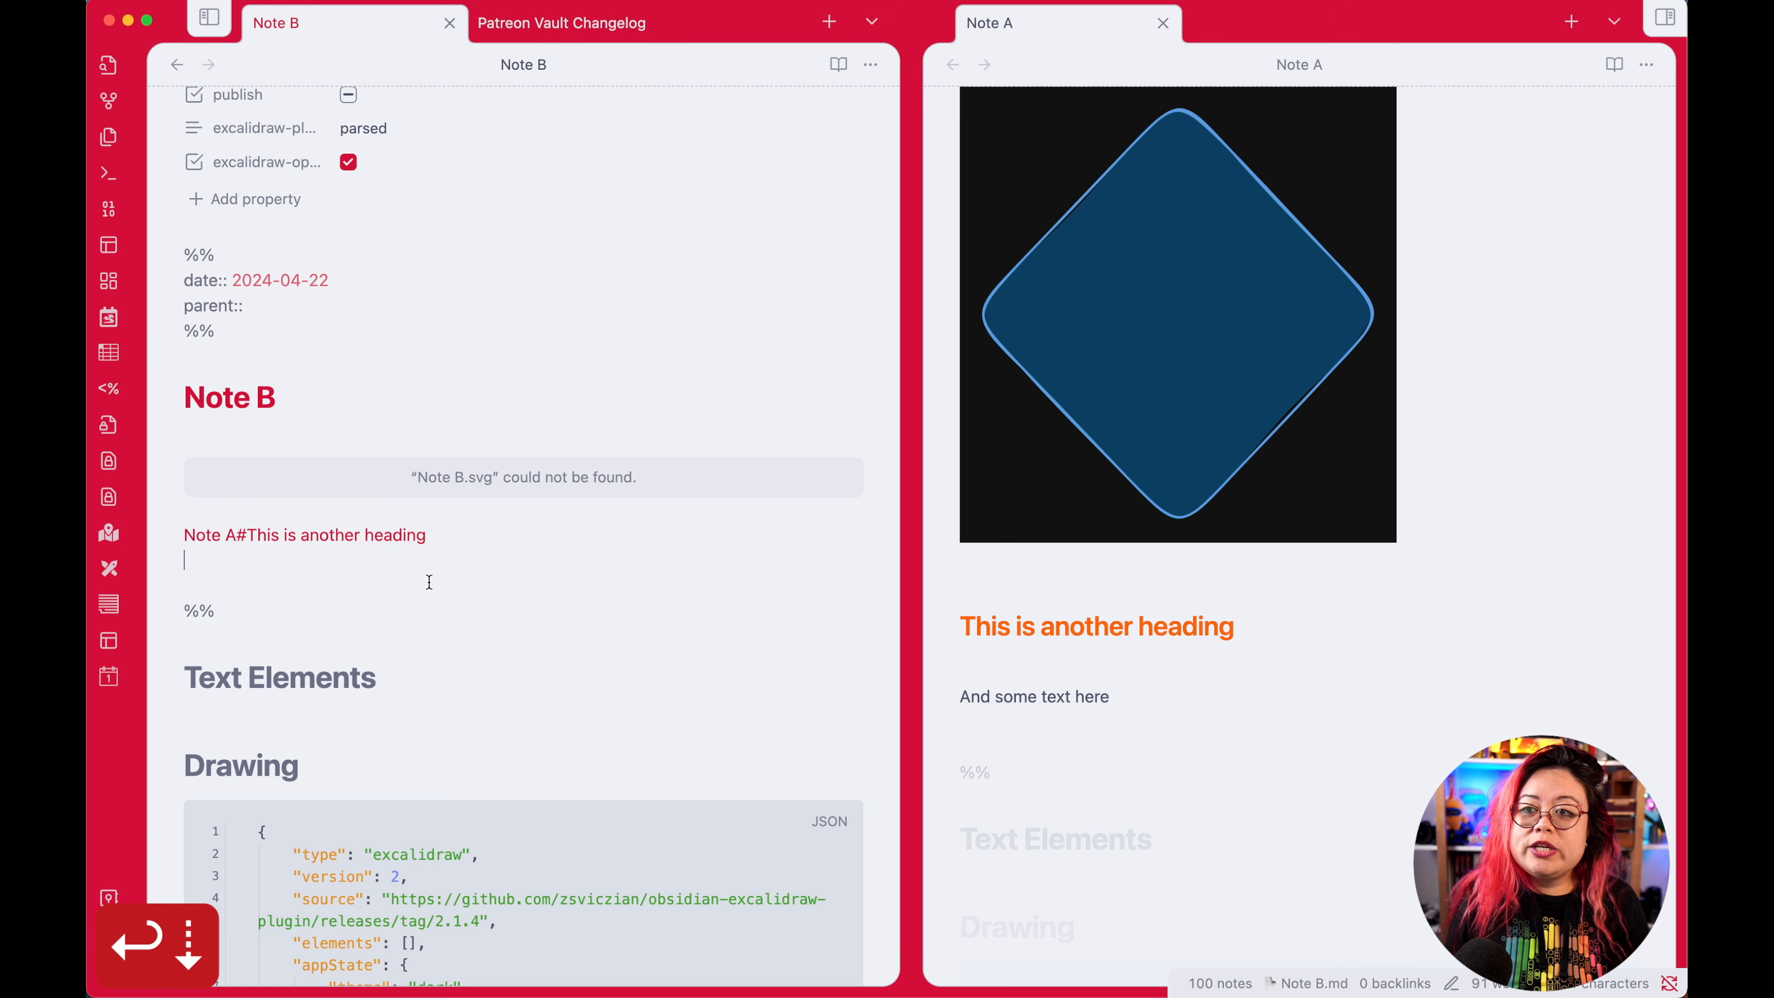
Step: Give the heading link in Note B the display text "Note A" and preview the linked section
{"action": "key", "text": "Up"}
{"action": "key", "text": "Left"}
{"action": "key", "text": "Left"}
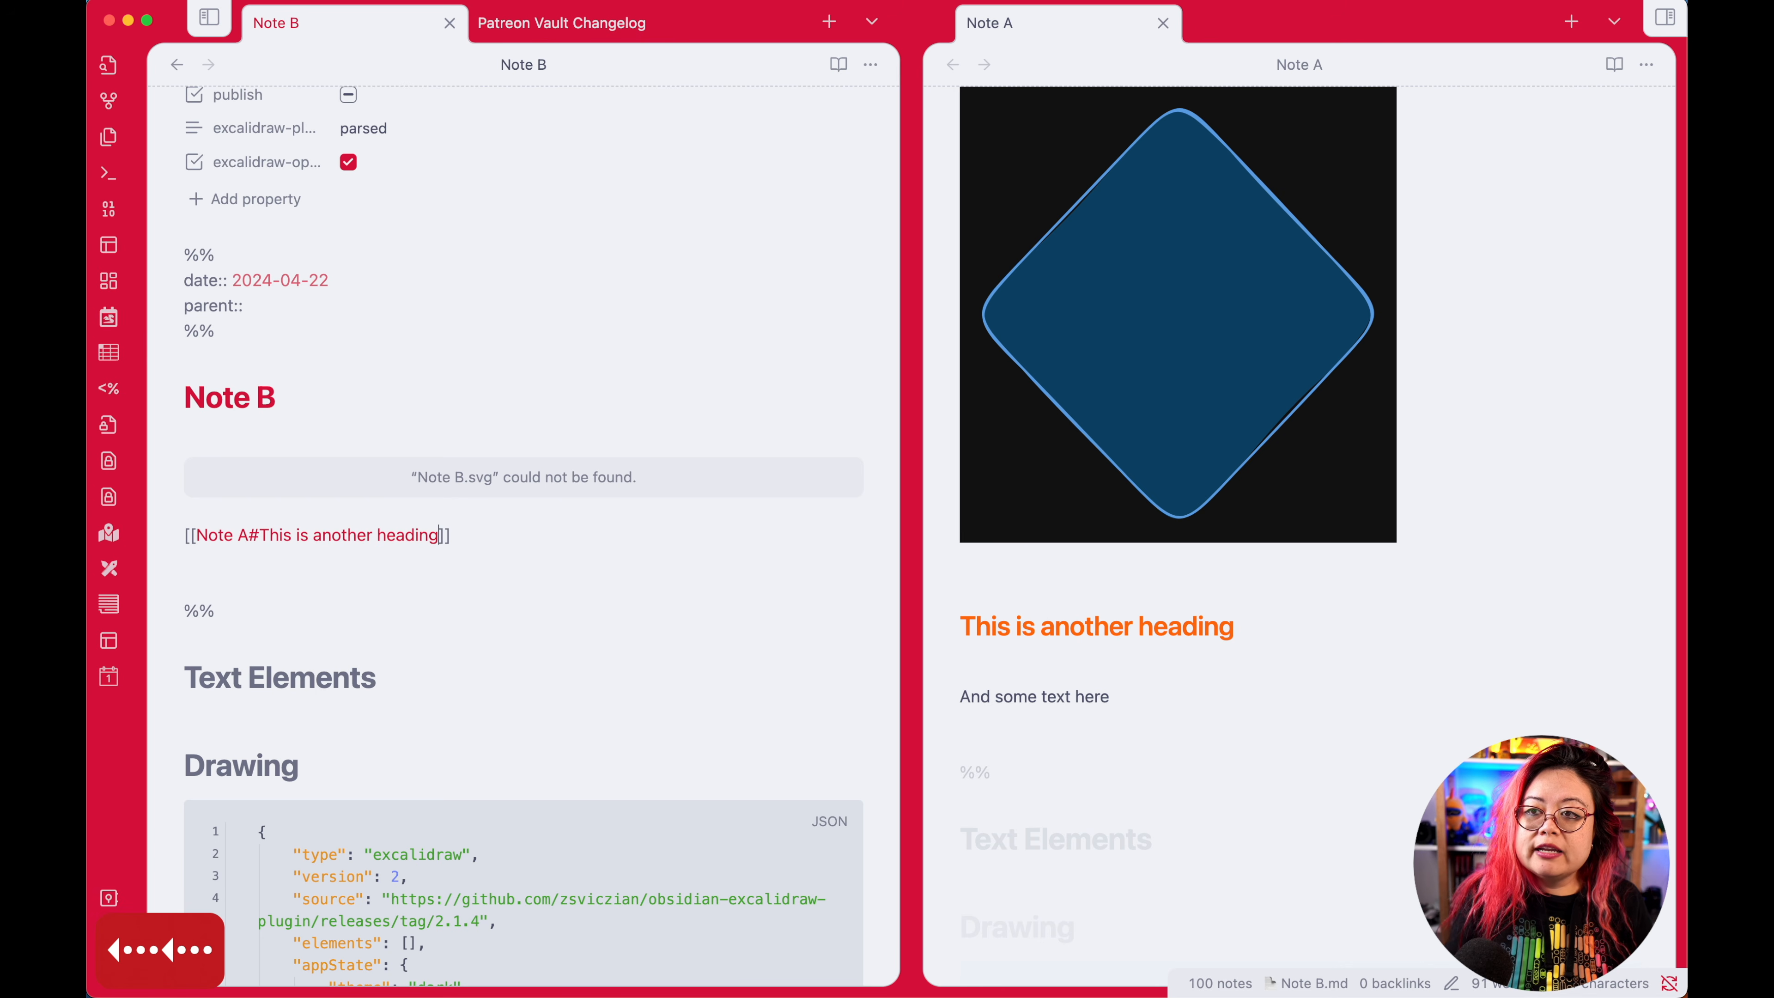
{"action": "type", "text": "|"}
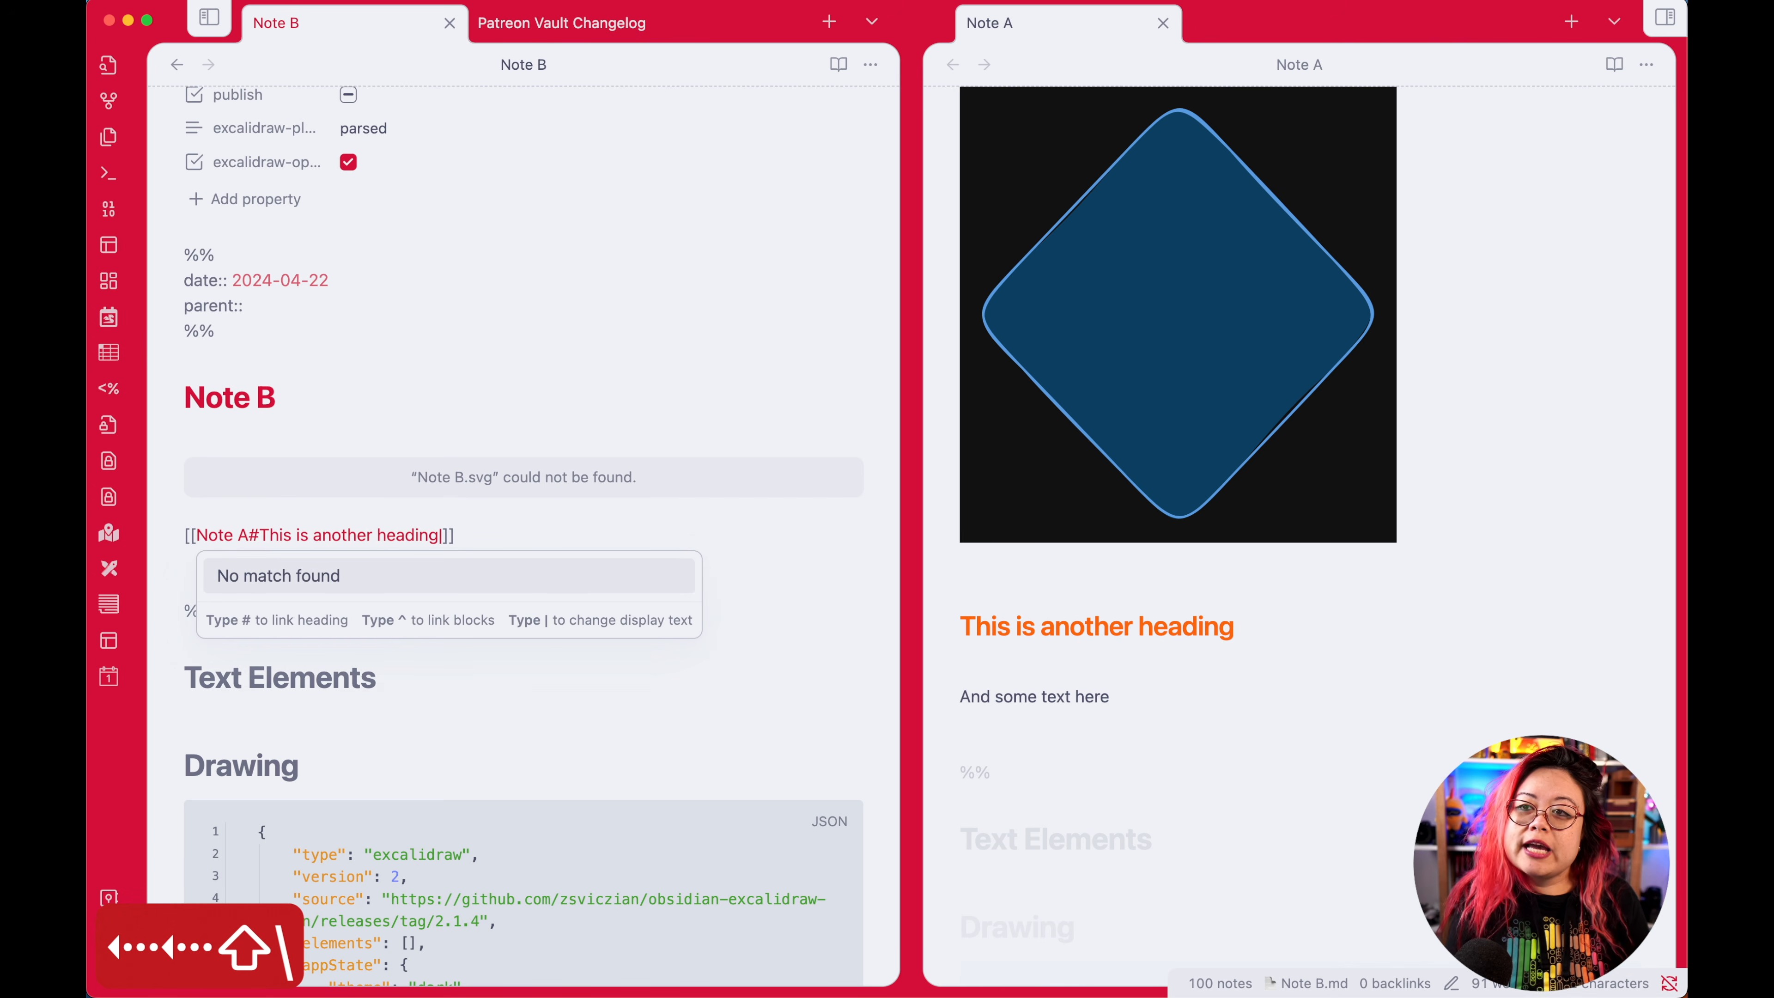
{"action": "type", "text": "Note A"}
{"action": "key", "text": "Escape"}
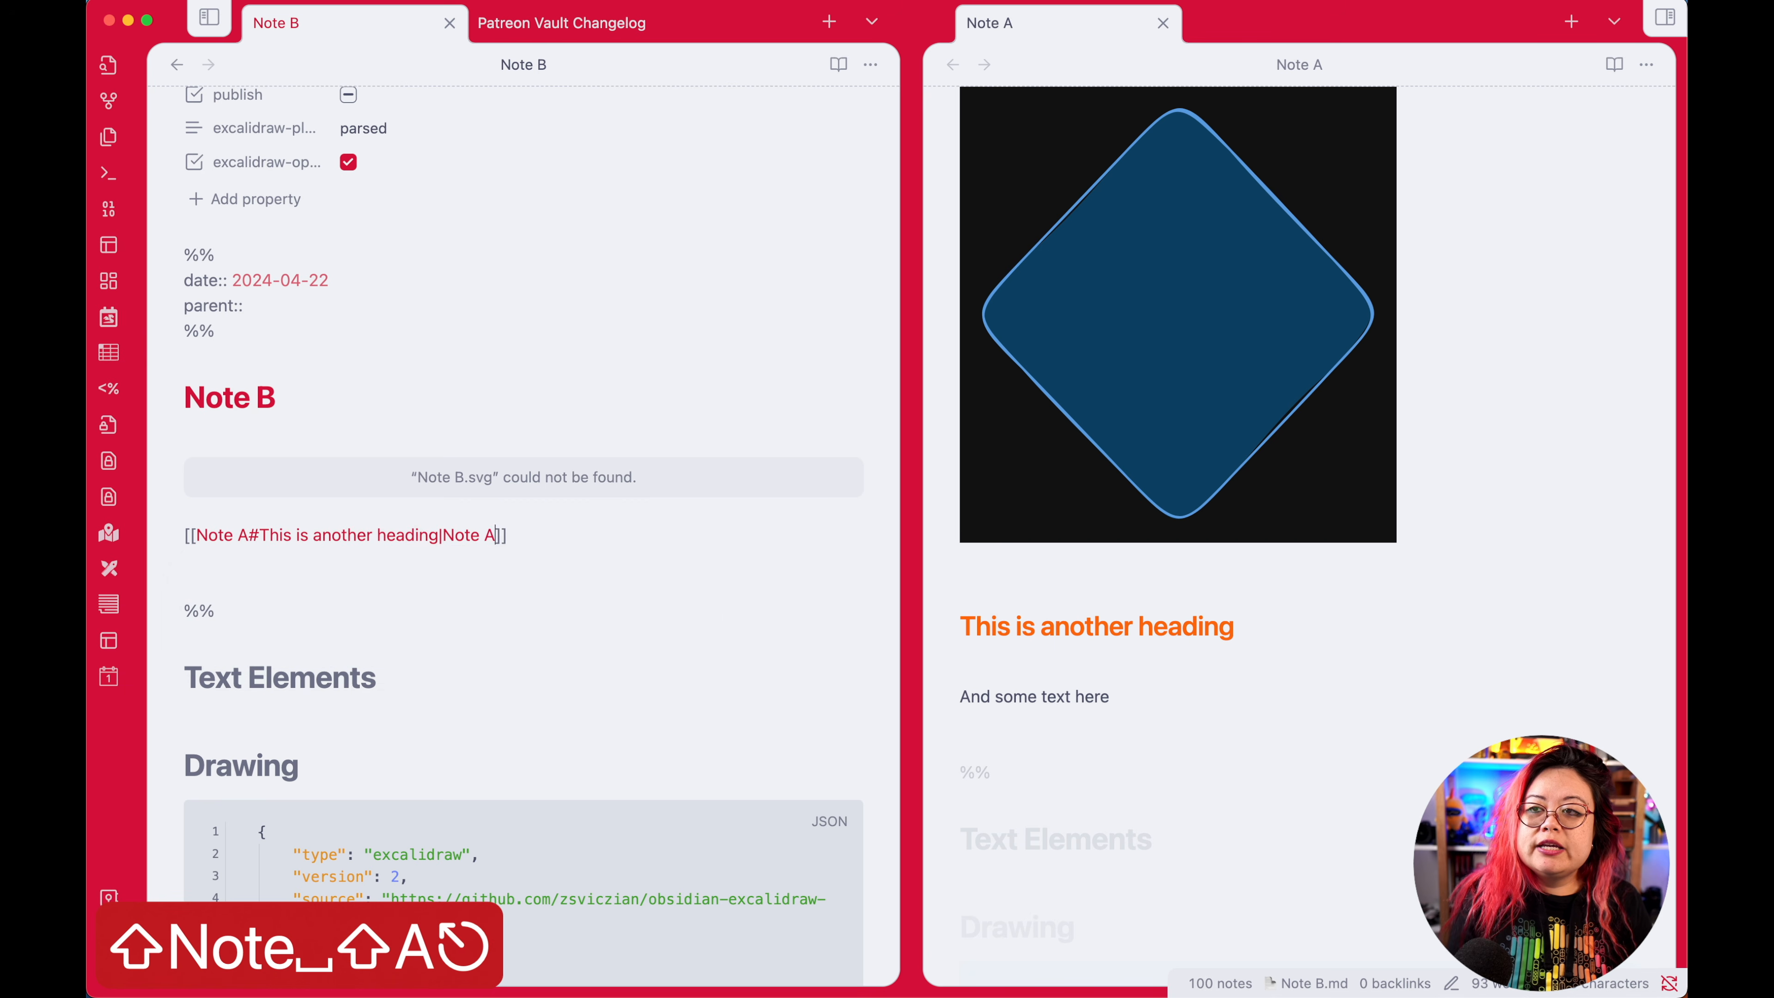
{"action": "key", "text": "Down"}
{"action": "mouse_move", "coordinate": [206, 542]}
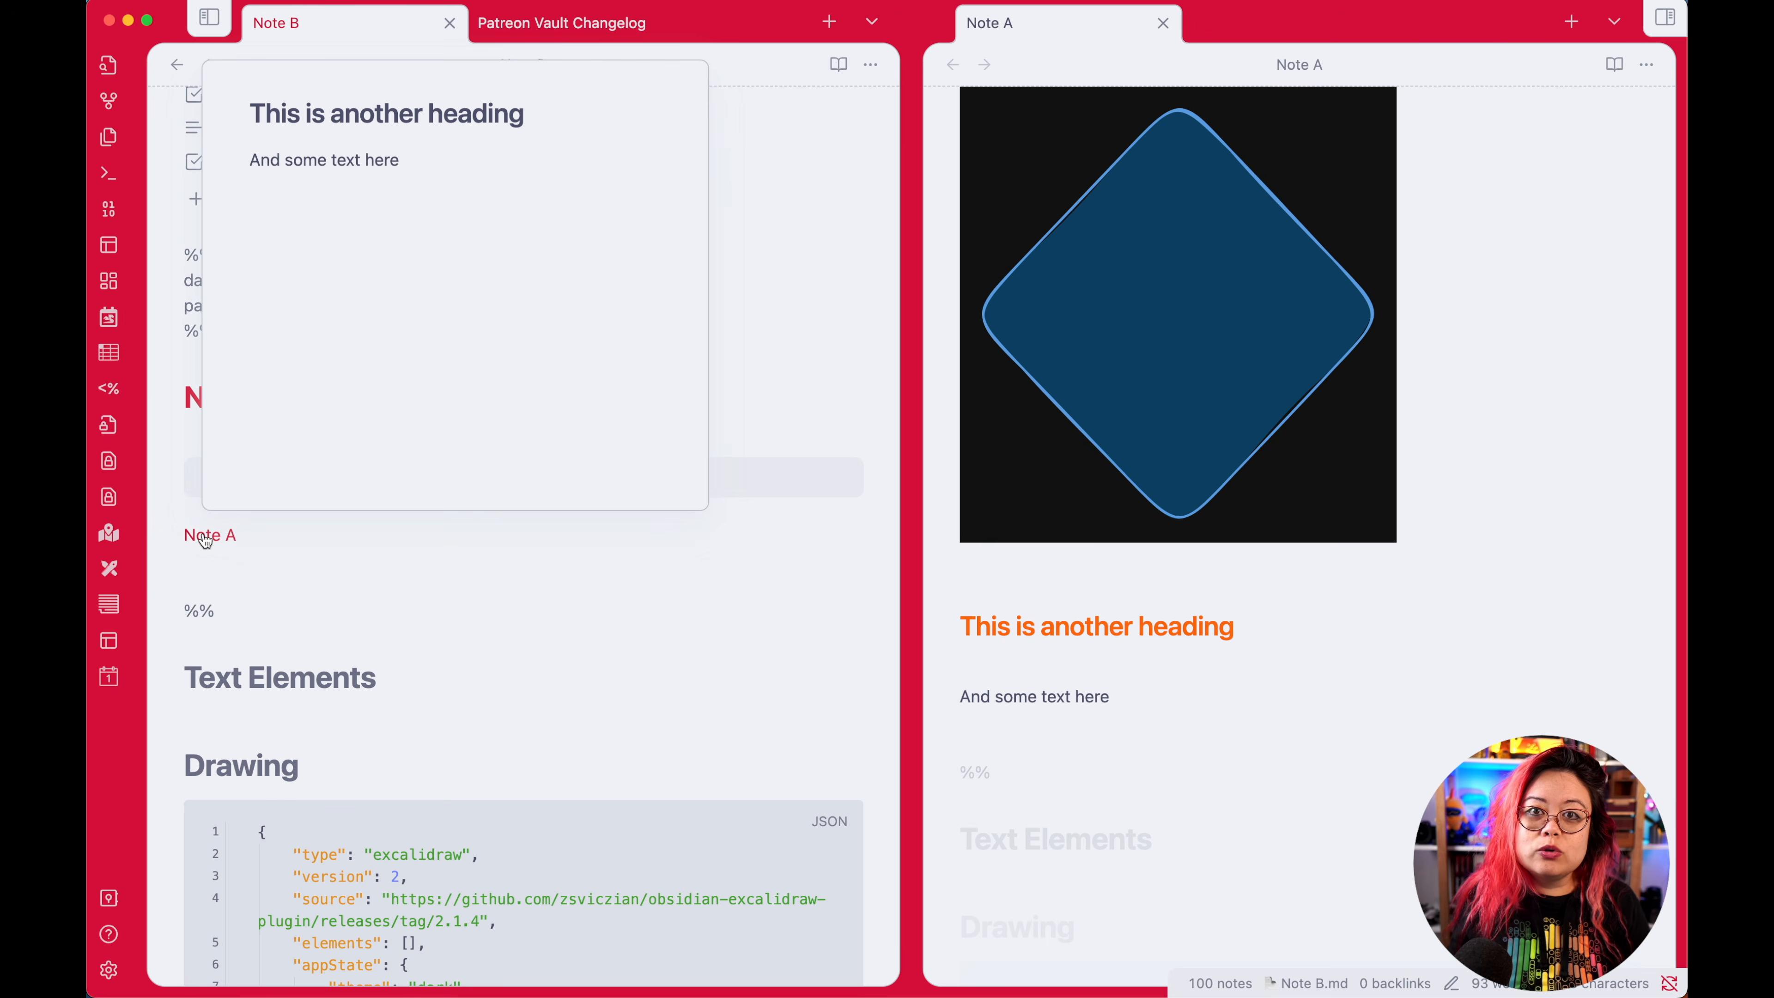
Step: Turn Note B's heading link into an embed by prefixing it with "!"
{"action": "left_click", "coordinate": [629, 541]}
{"action": "key", "text": "super+Left"}
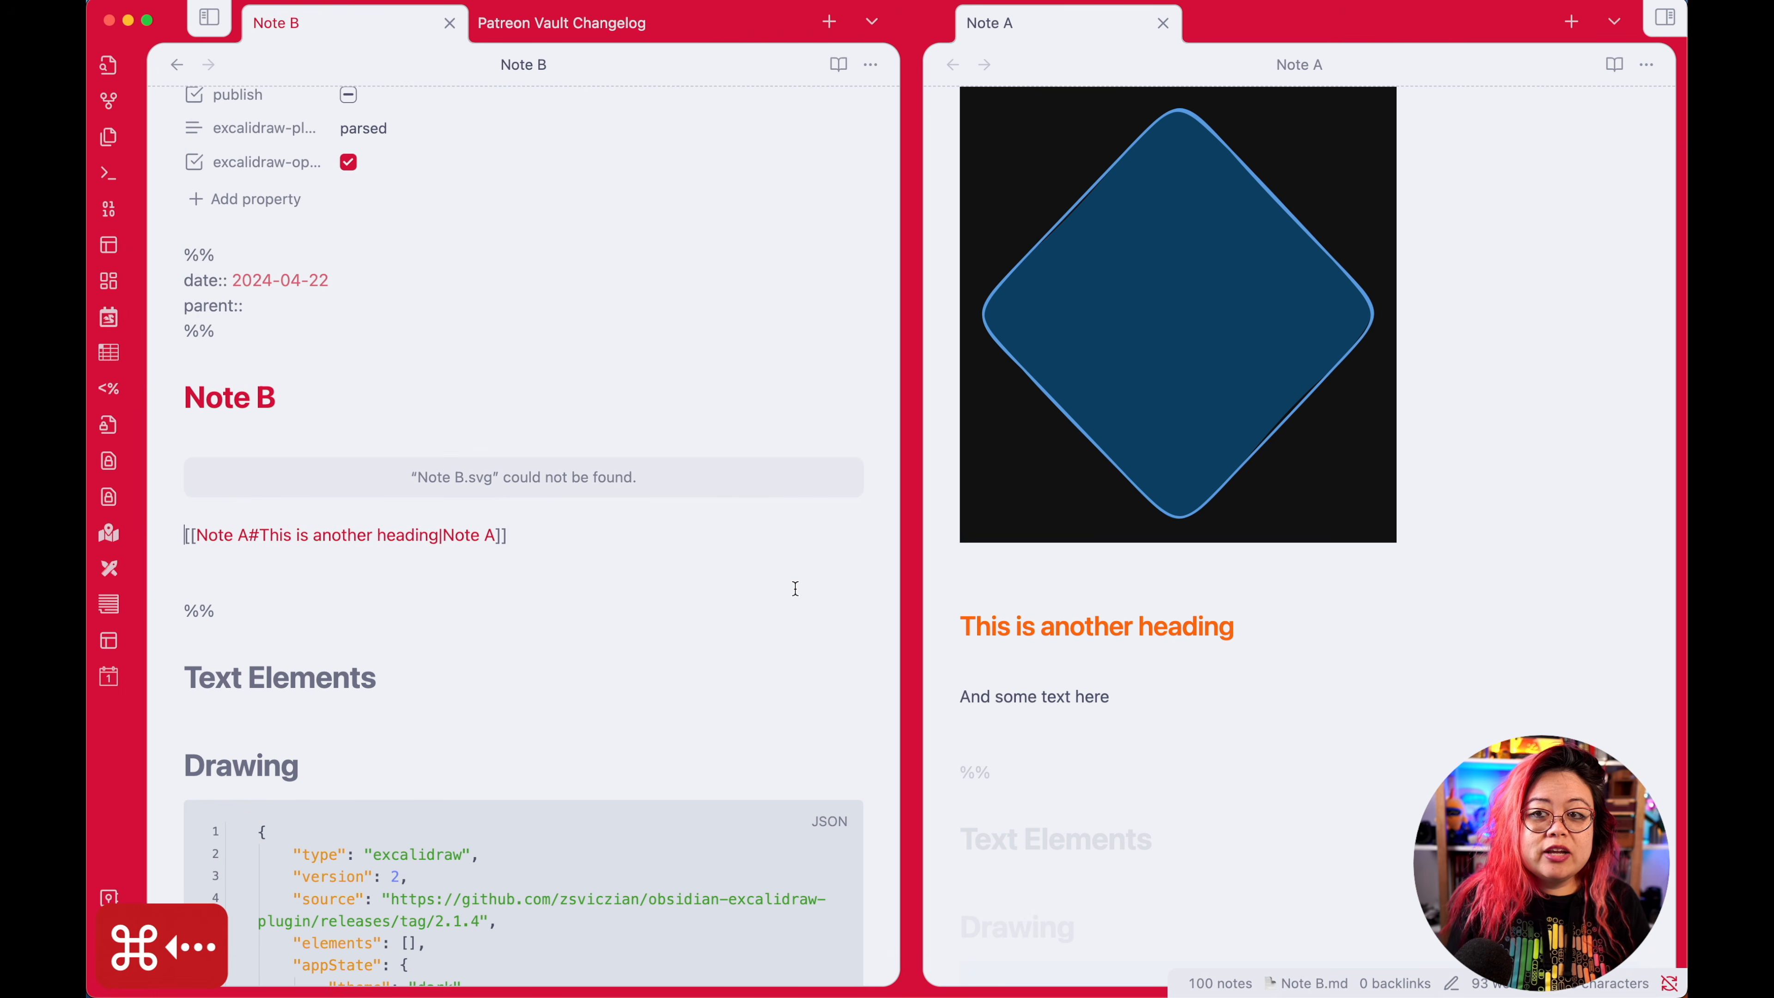
{"action": "type", "text": "!"}
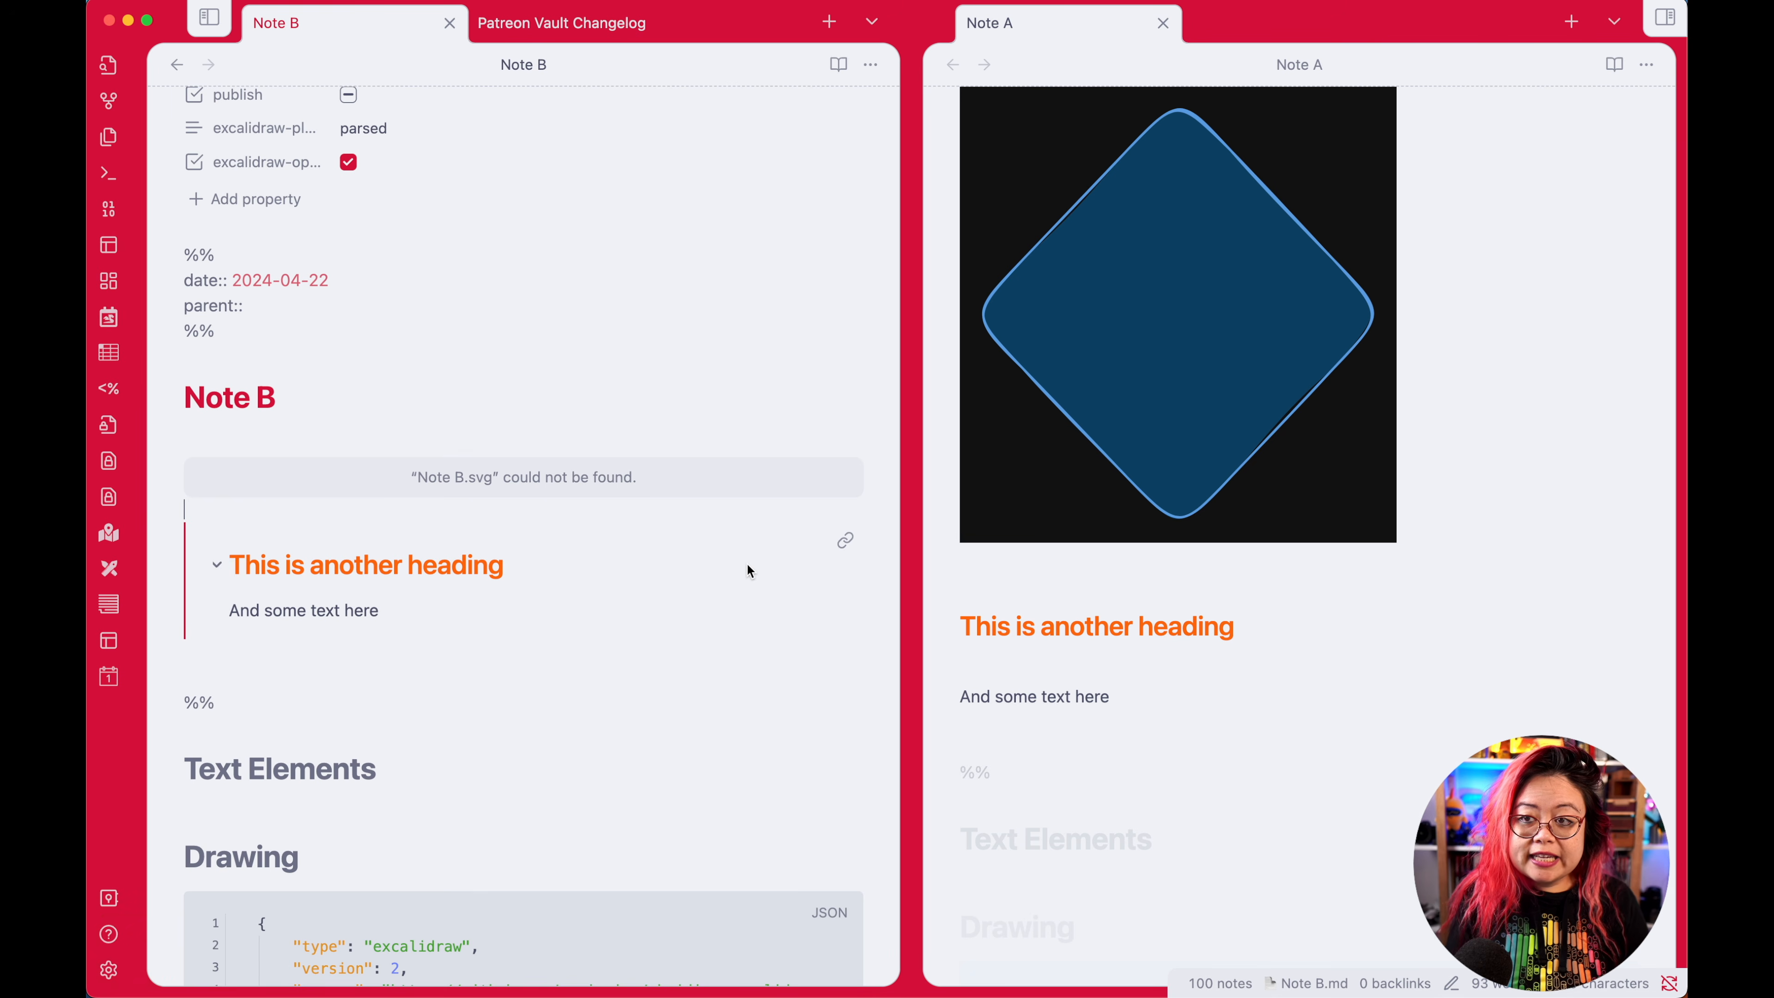
Step: Remove the heading reference and display text from Note B's embed so that it reads ![[Note A]]
{"action": "key", "text": "Down"}
{"action": "key", "text": "Right"}
{"action": "key", "text": "alt+Right"}
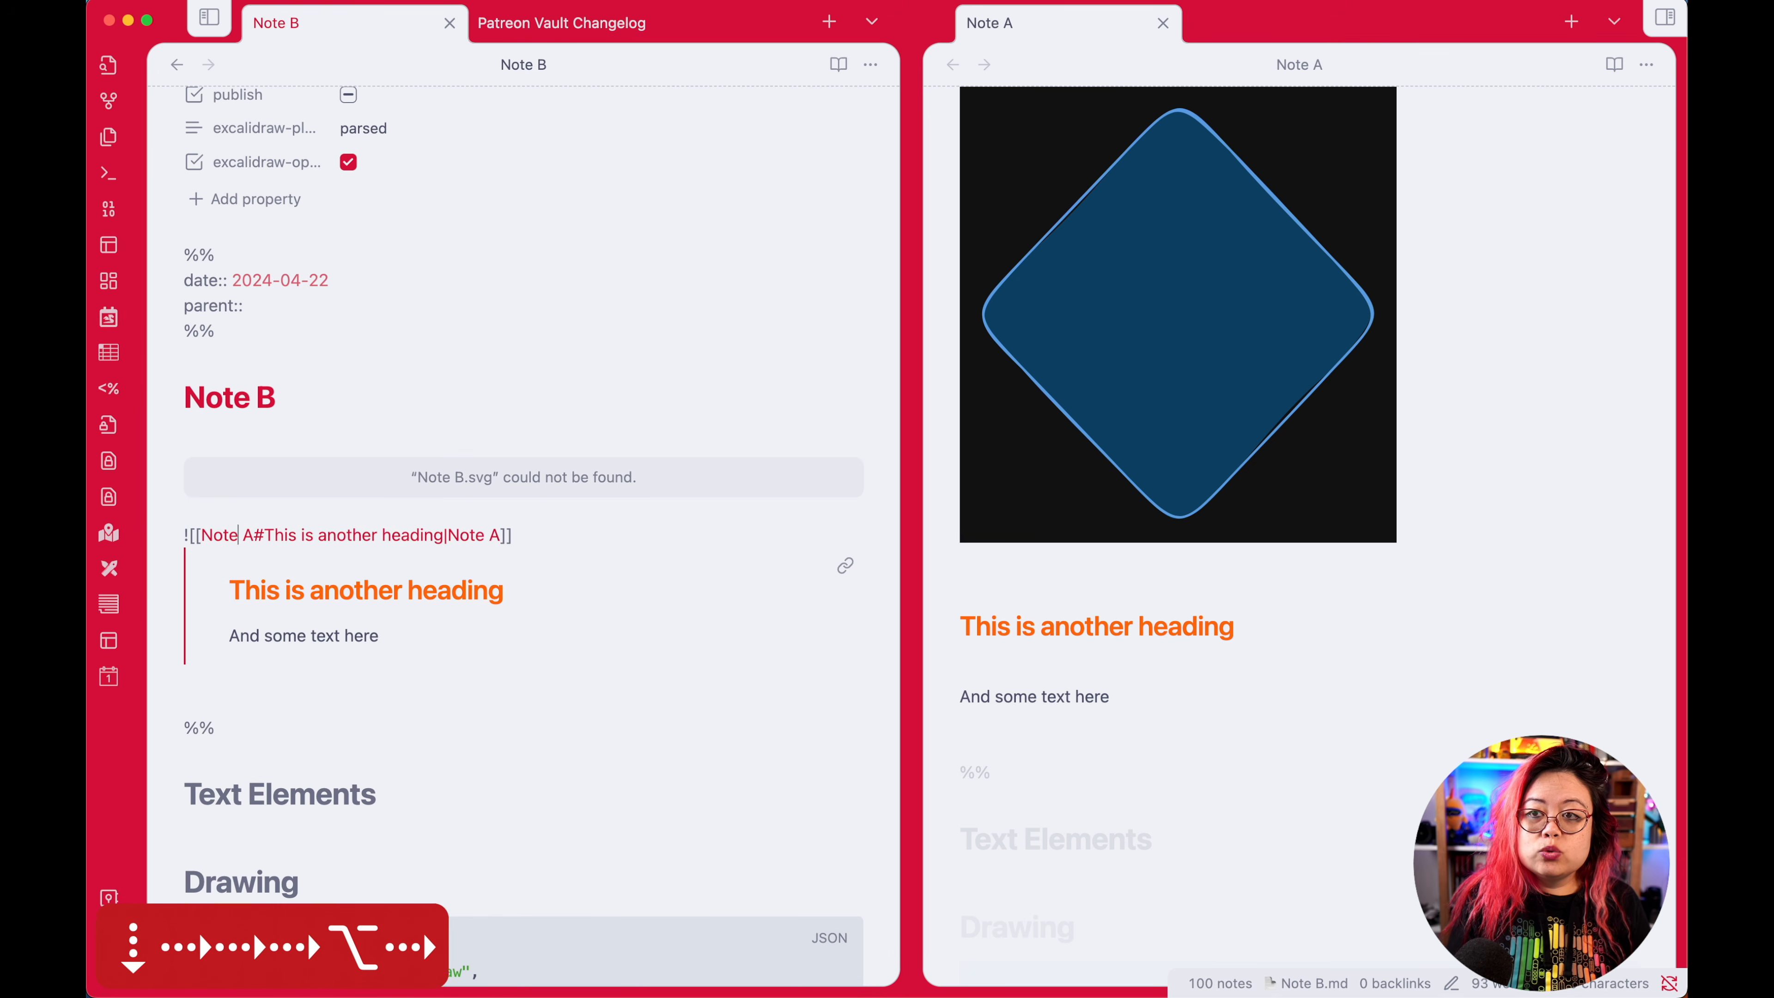
{"action": "key", "text": "alt+Right"}
{"action": "key", "text": "shift+super+Right"}
{"action": "key", "text": "shift+Left"}
{"action": "key", "text": "shift+Left"}
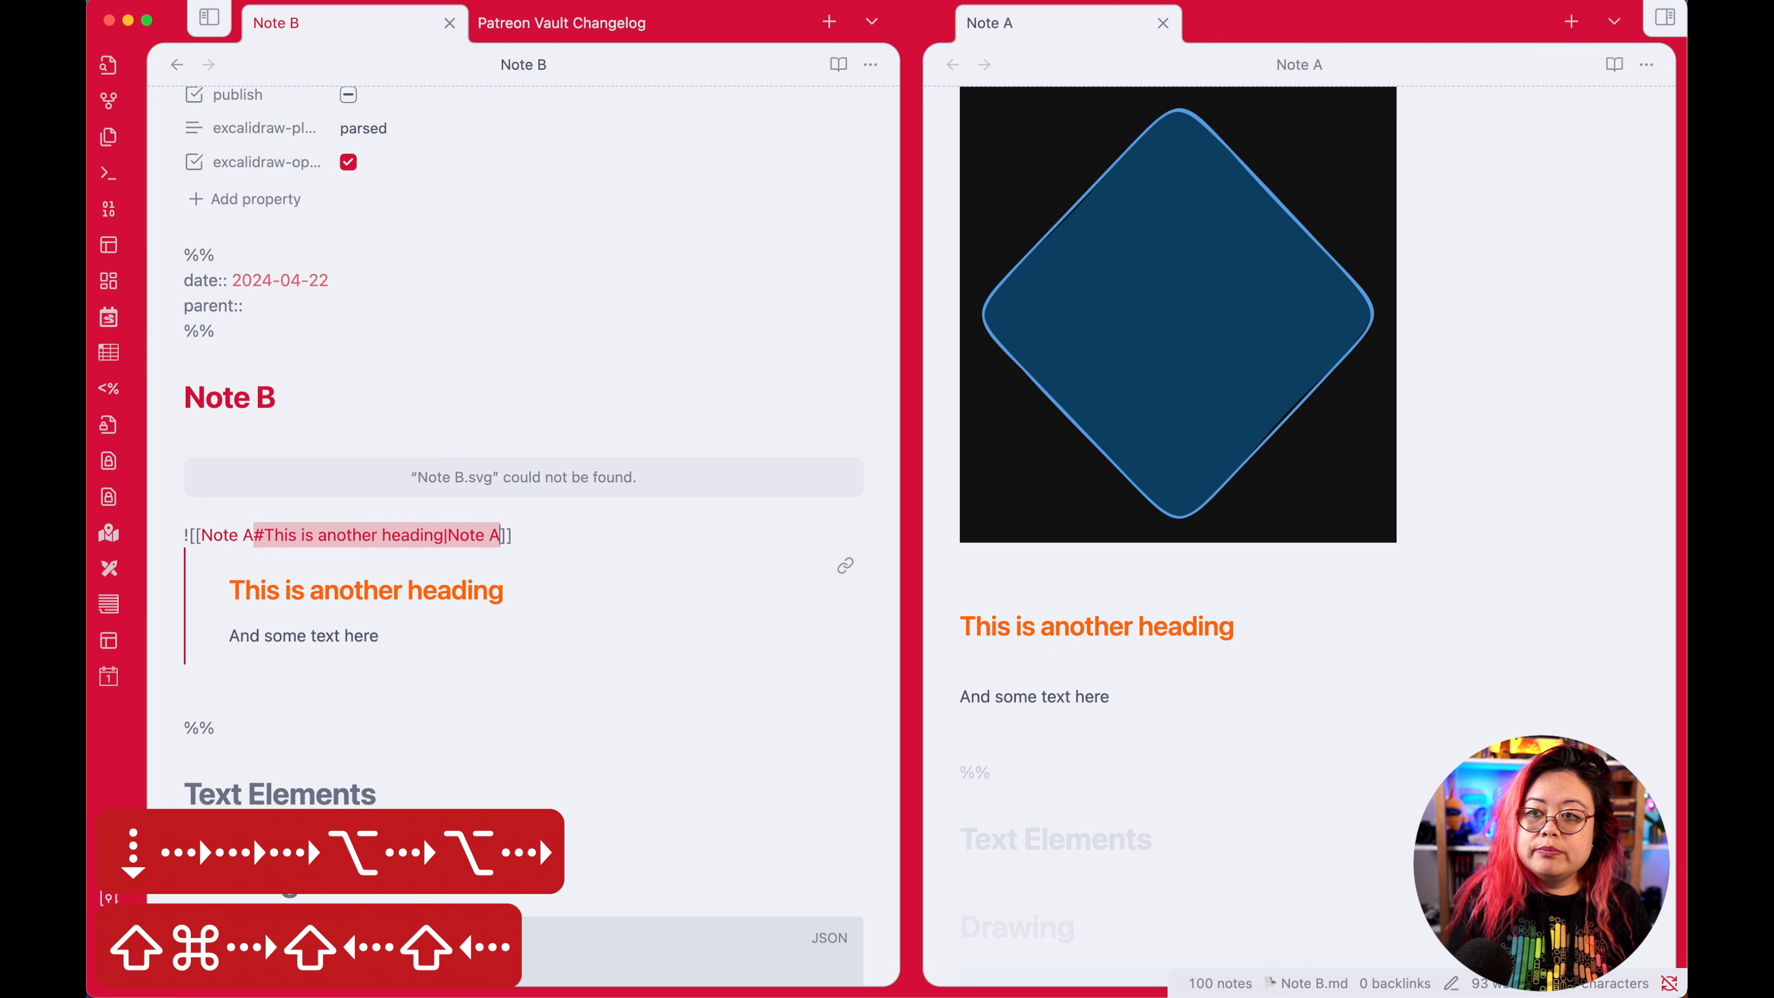
{"action": "key", "text": "BackSpace"}
{"action": "key", "text": "Up"}
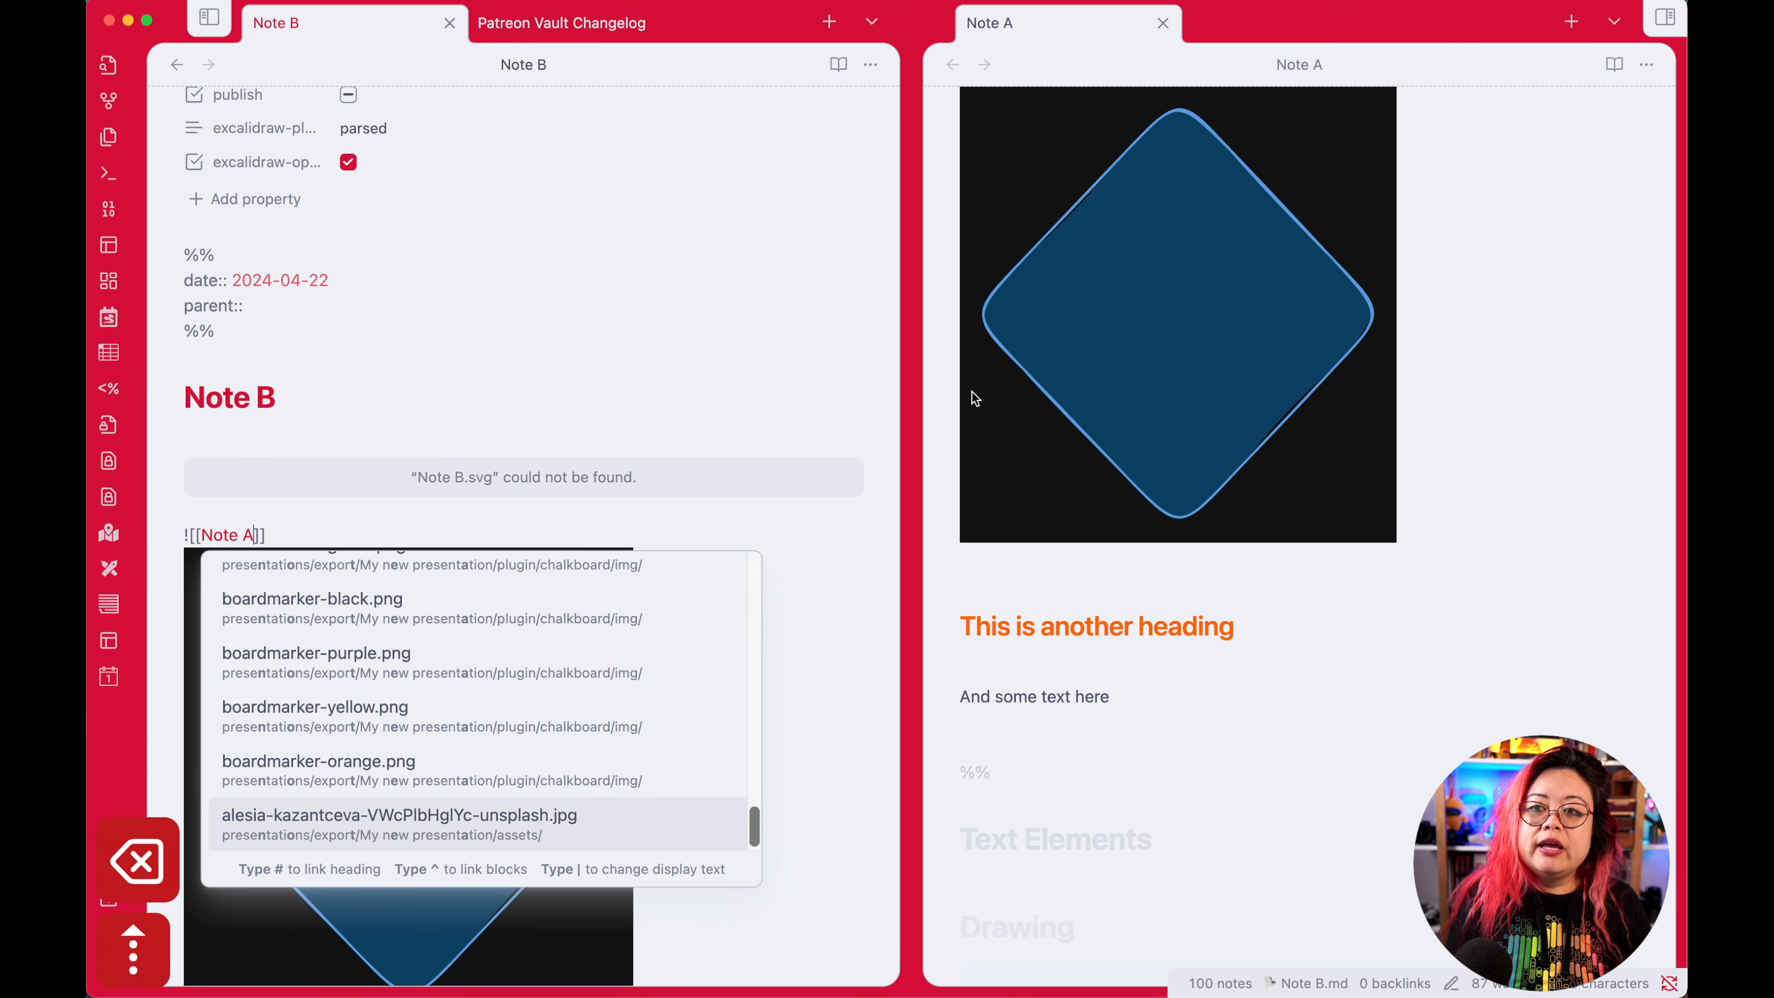
{"action": "left_click", "coordinate": [814, 537]}
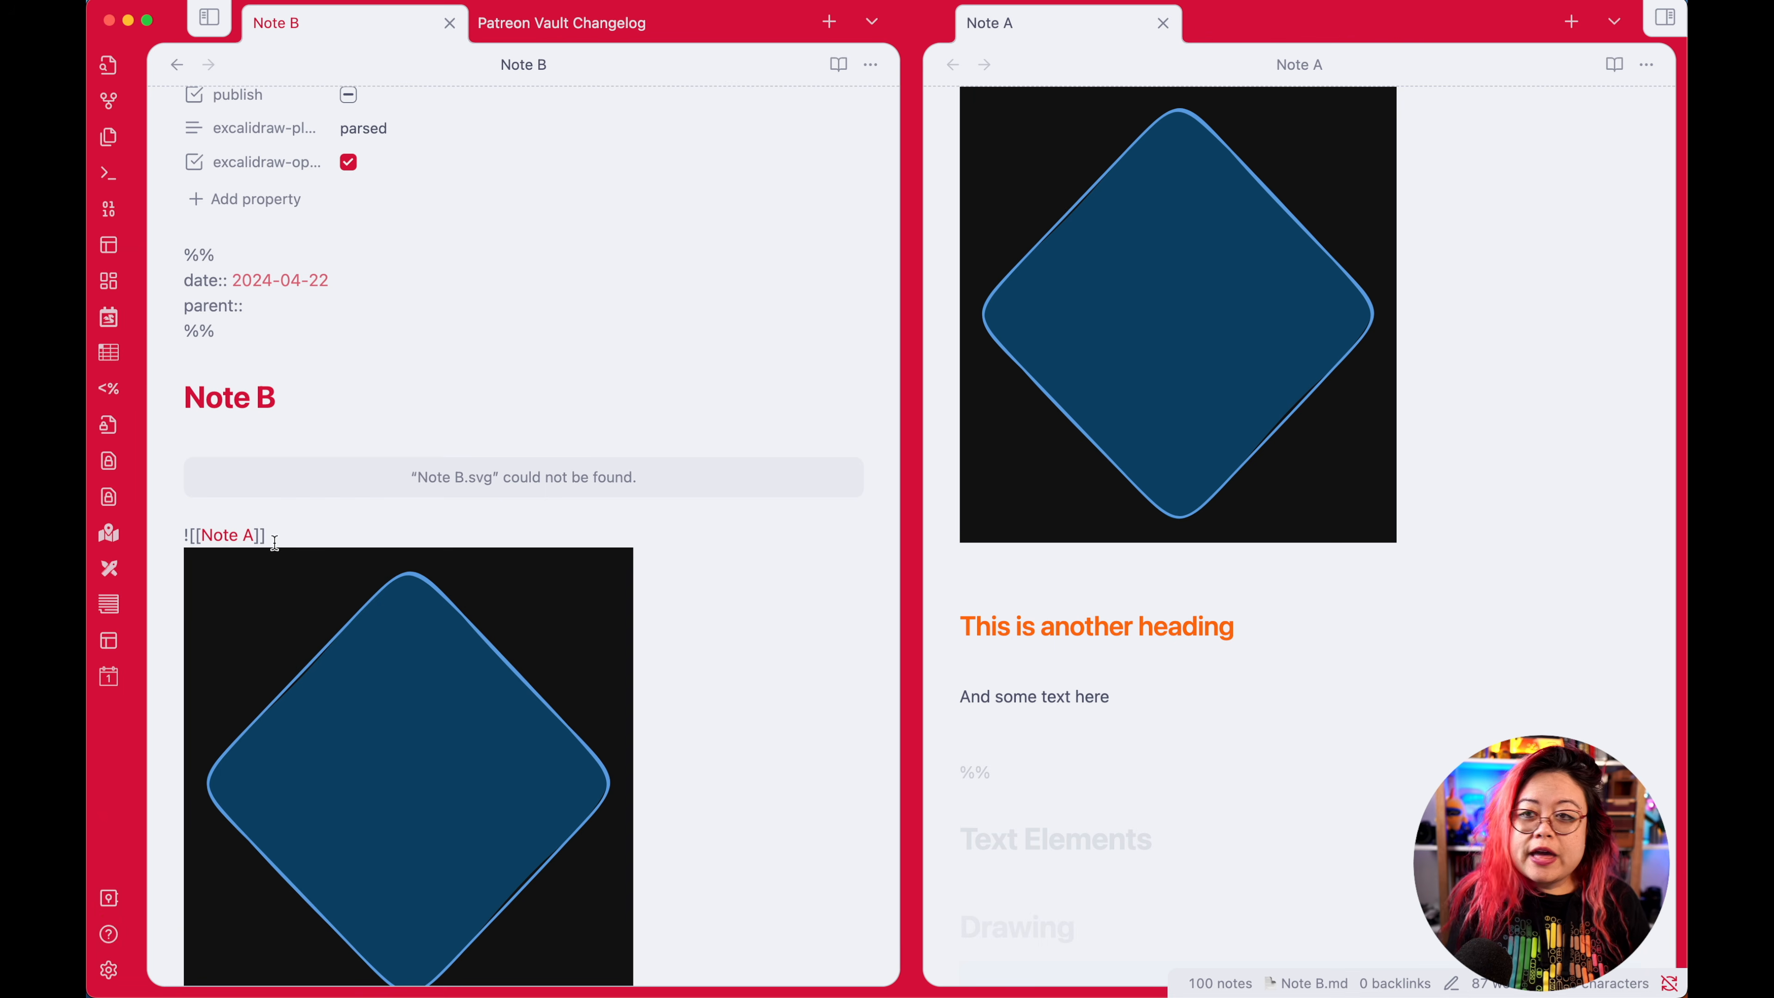
{"action": "scroll", "coordinate": [710, 529], "scroll_direction": "down", "scroll_amount": 5}
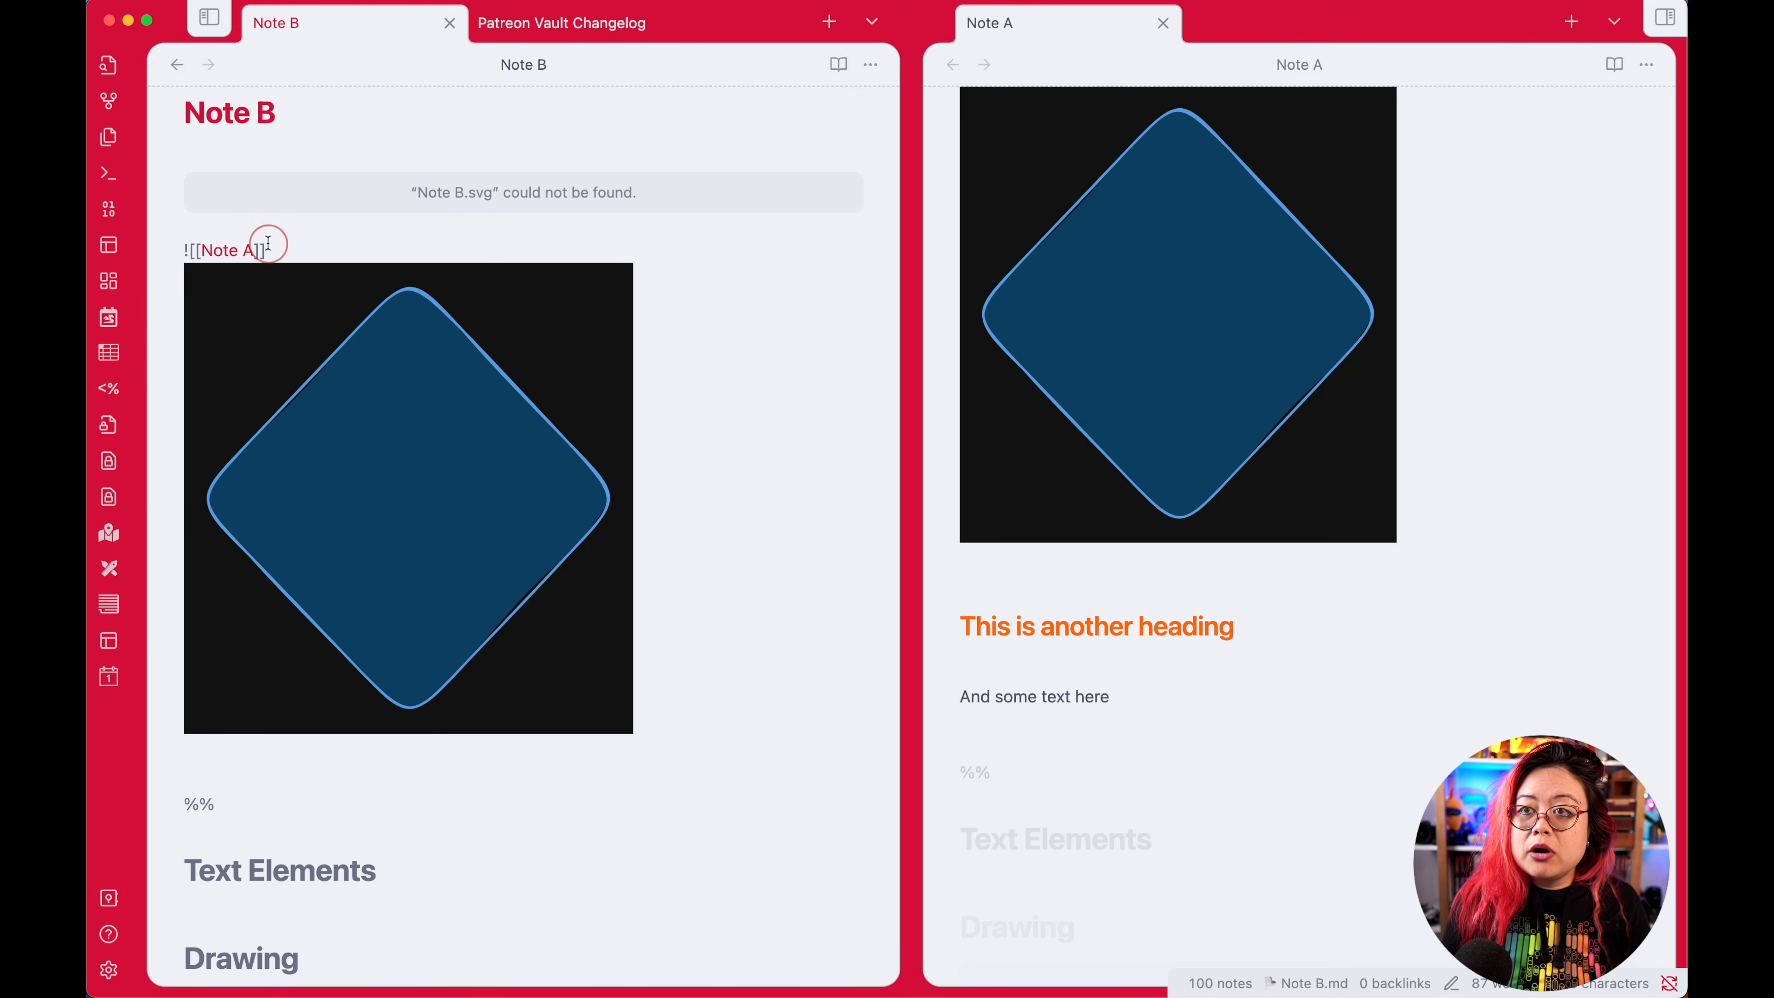
Step: Point Note B's embed at the exported image by extending its target to "Note A.svg"
{"action": "key", "text": "Left"}
{"action": "key", "text": "Left"}
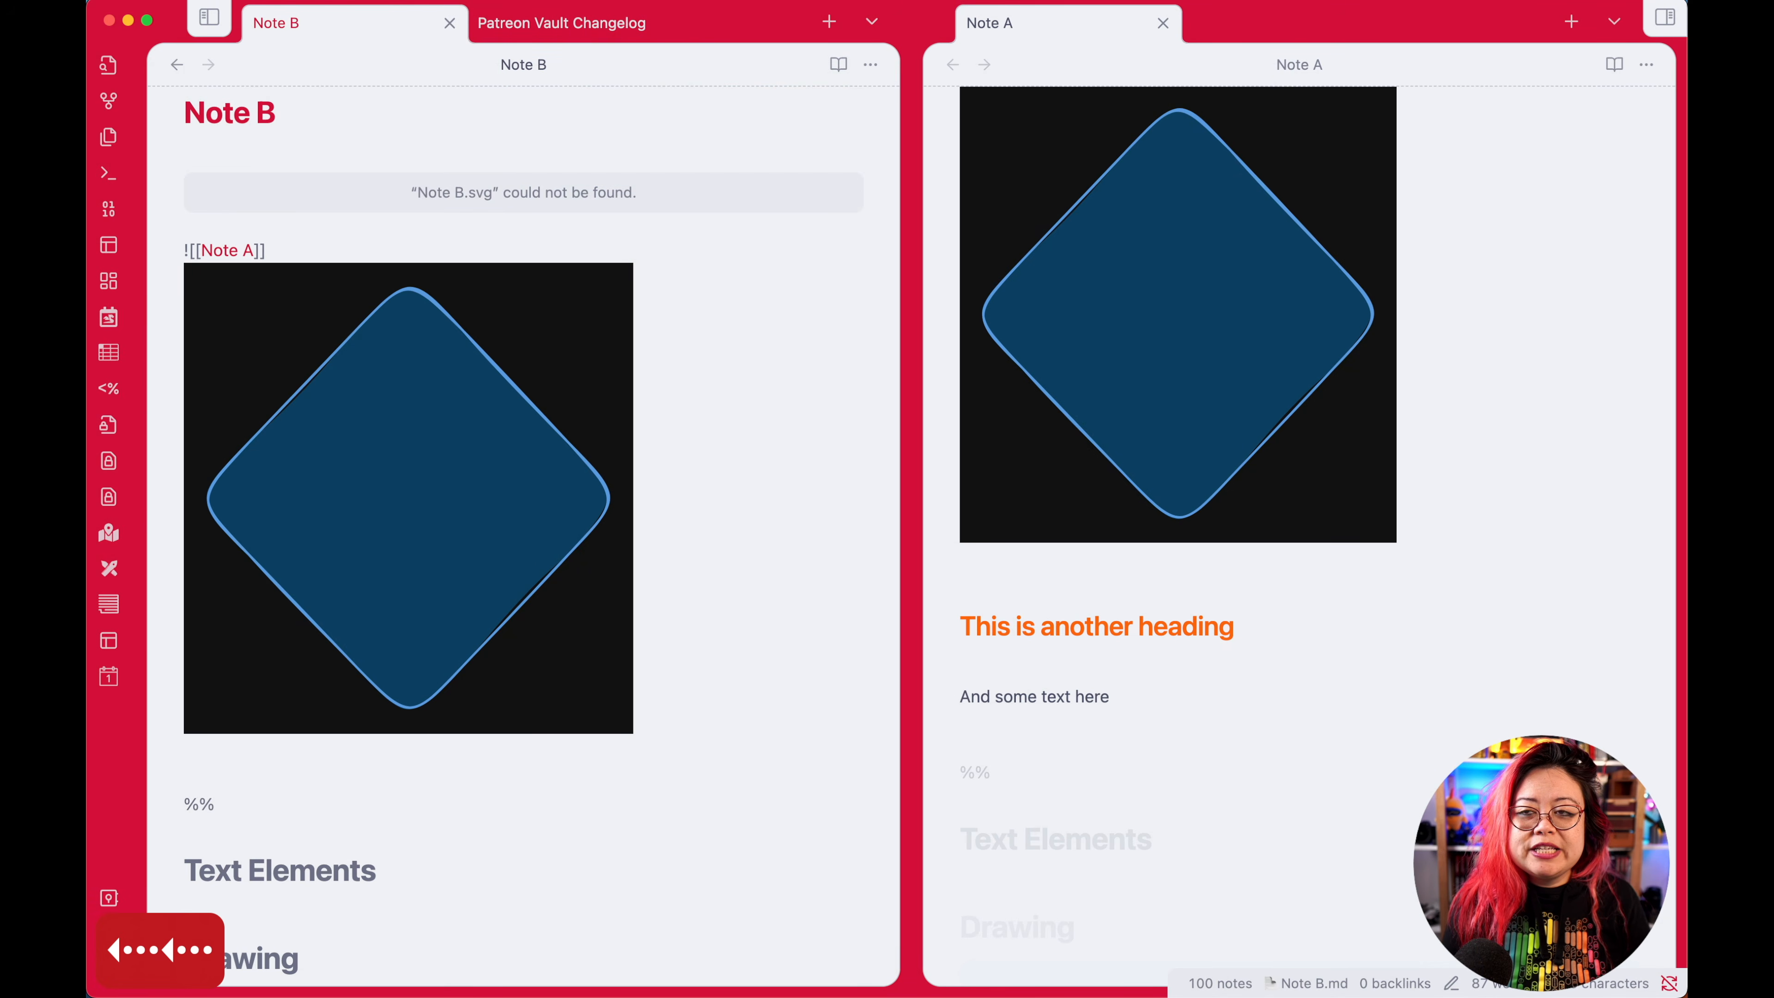
{"action": "key", "text": "Down"}
{"action": "key", "text": "Up"}
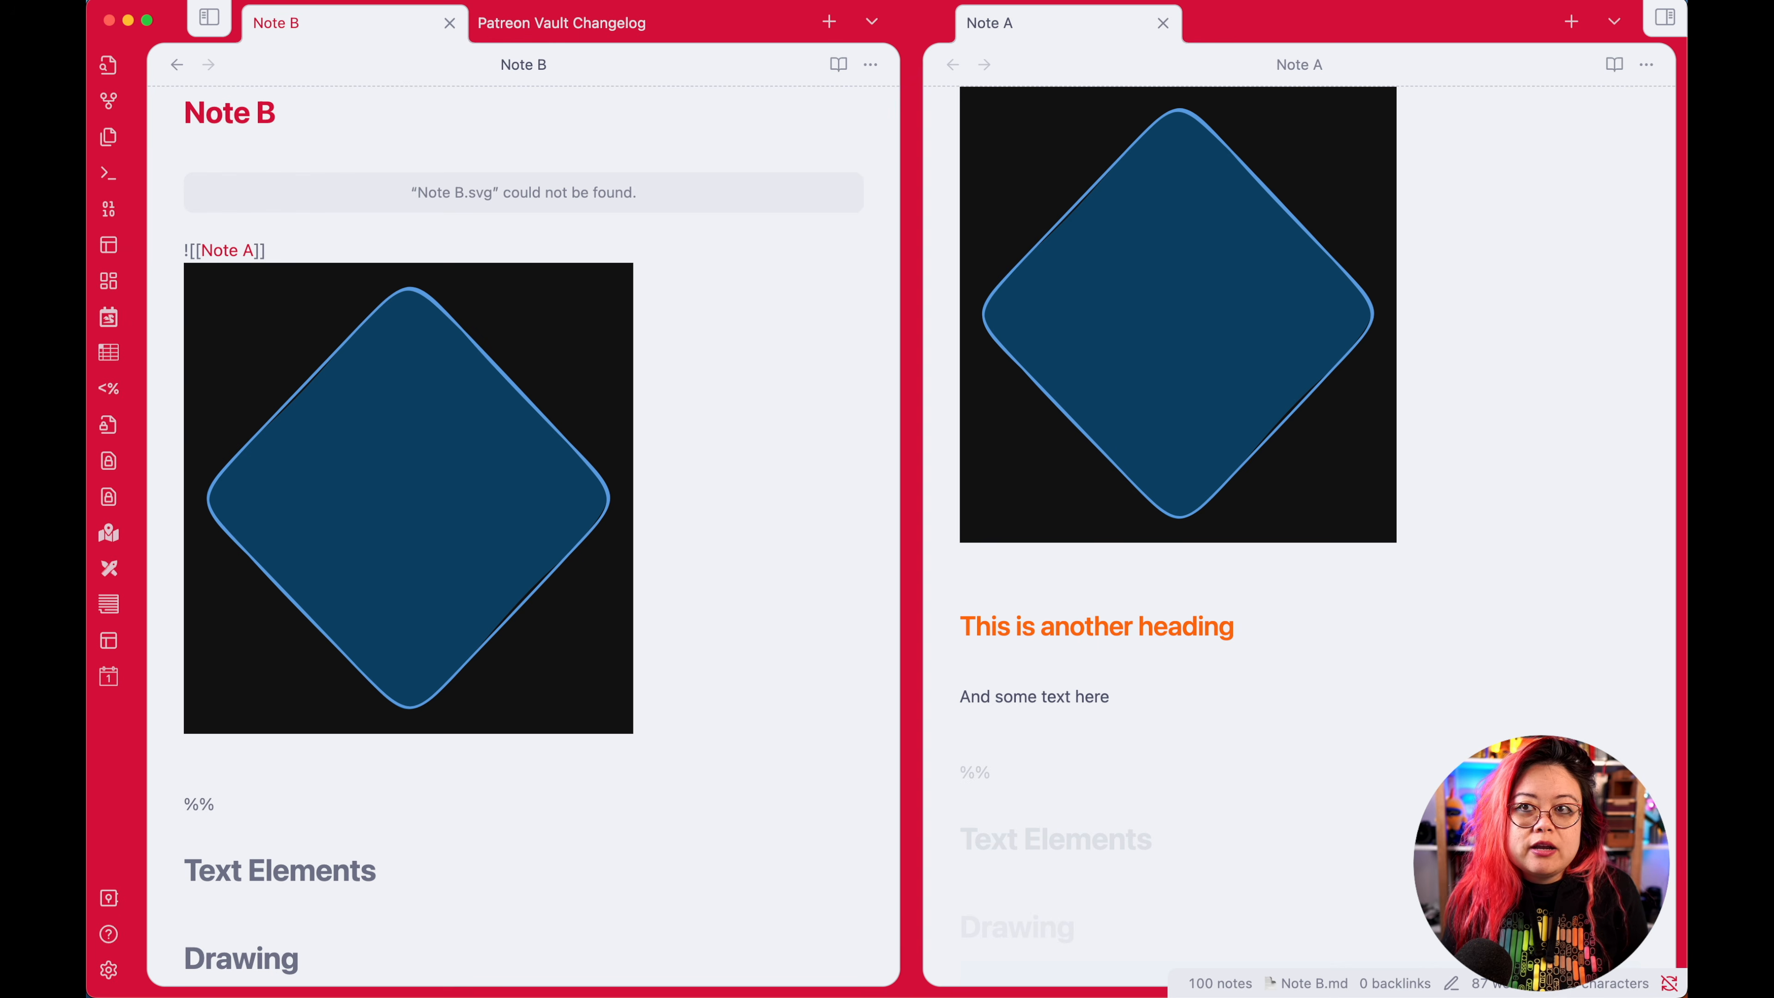
{"action": "key", "text": "super+Right"}
{"action": "key", "text": "Left"}
{"action": "key", "text": "Left"}
{"action": "type", "text": ".svg"}
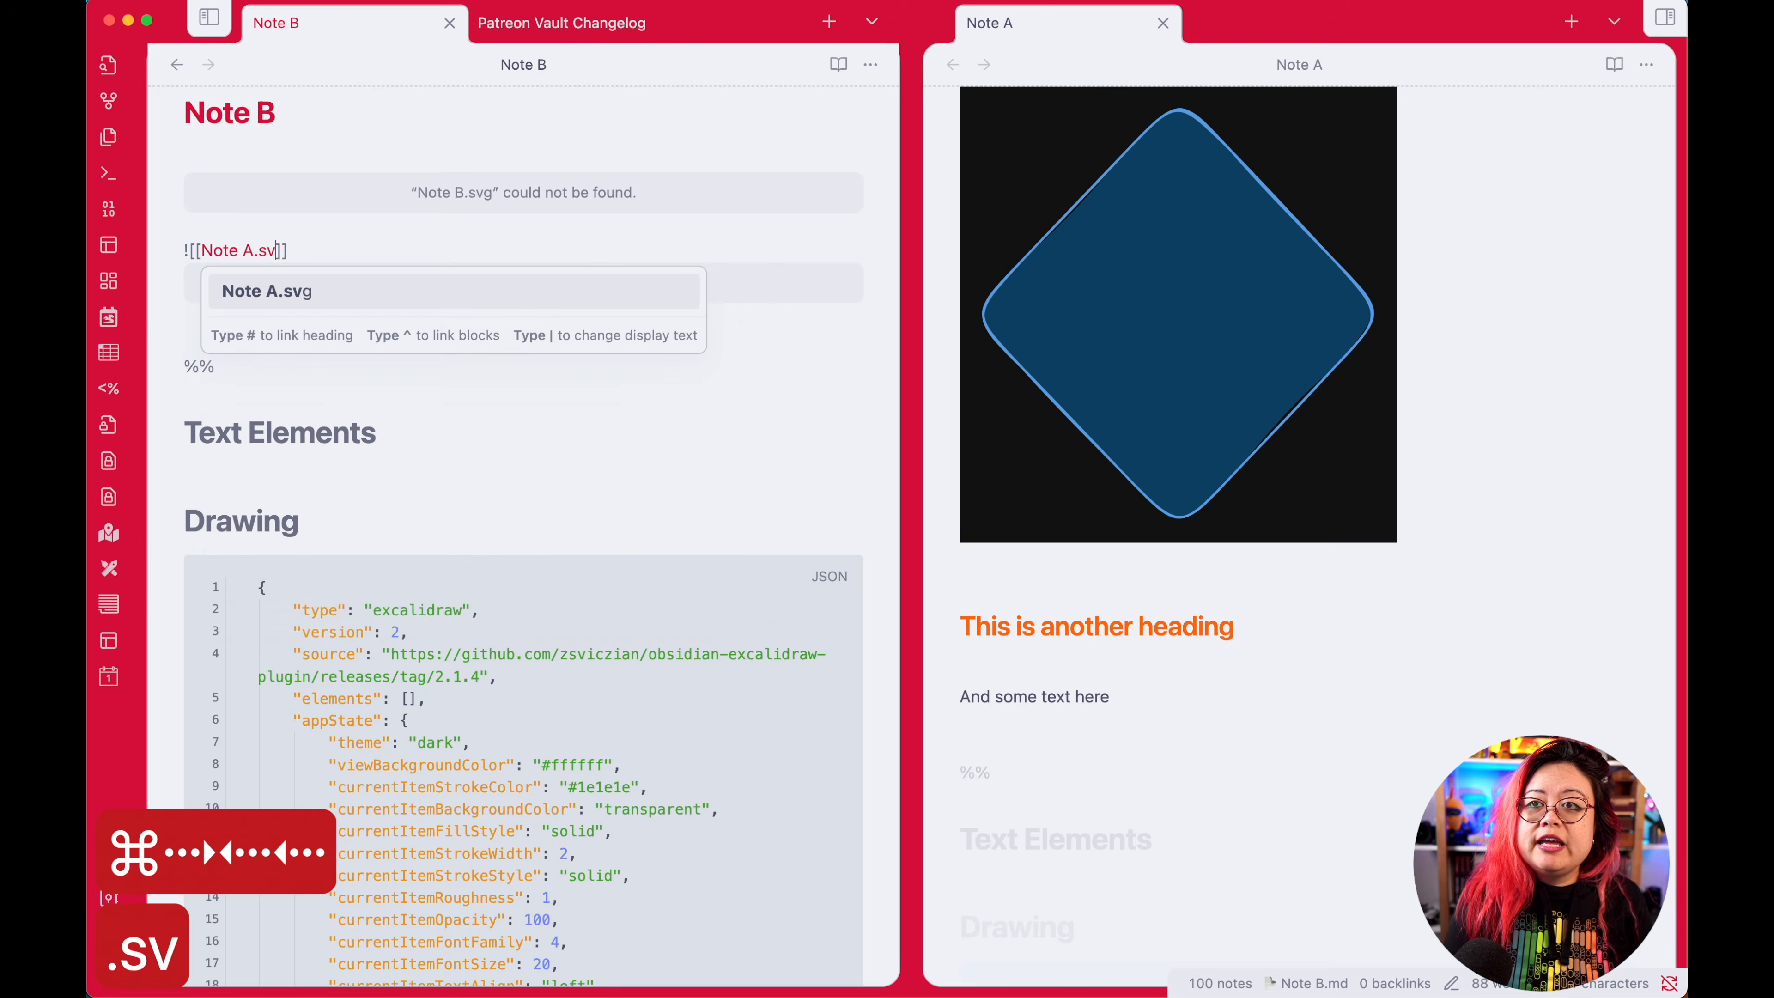
{"action": "key", "text": "Up"}
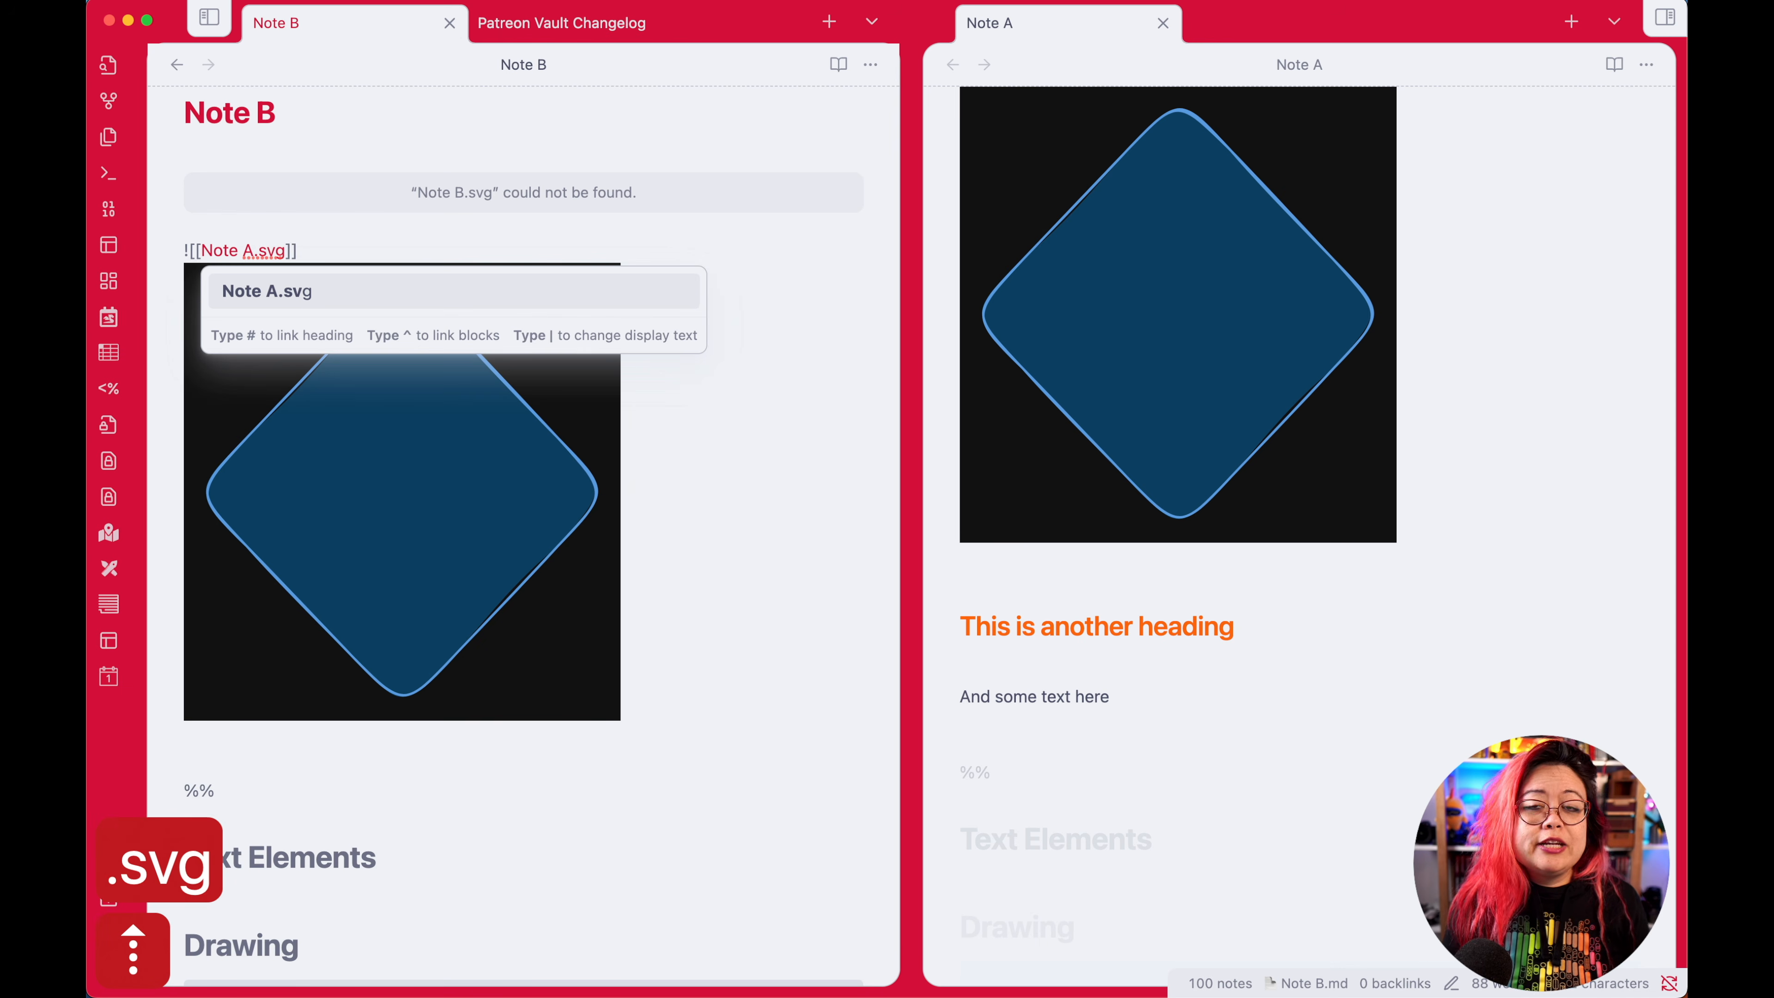
{"action": "key", "text": "Escape"}
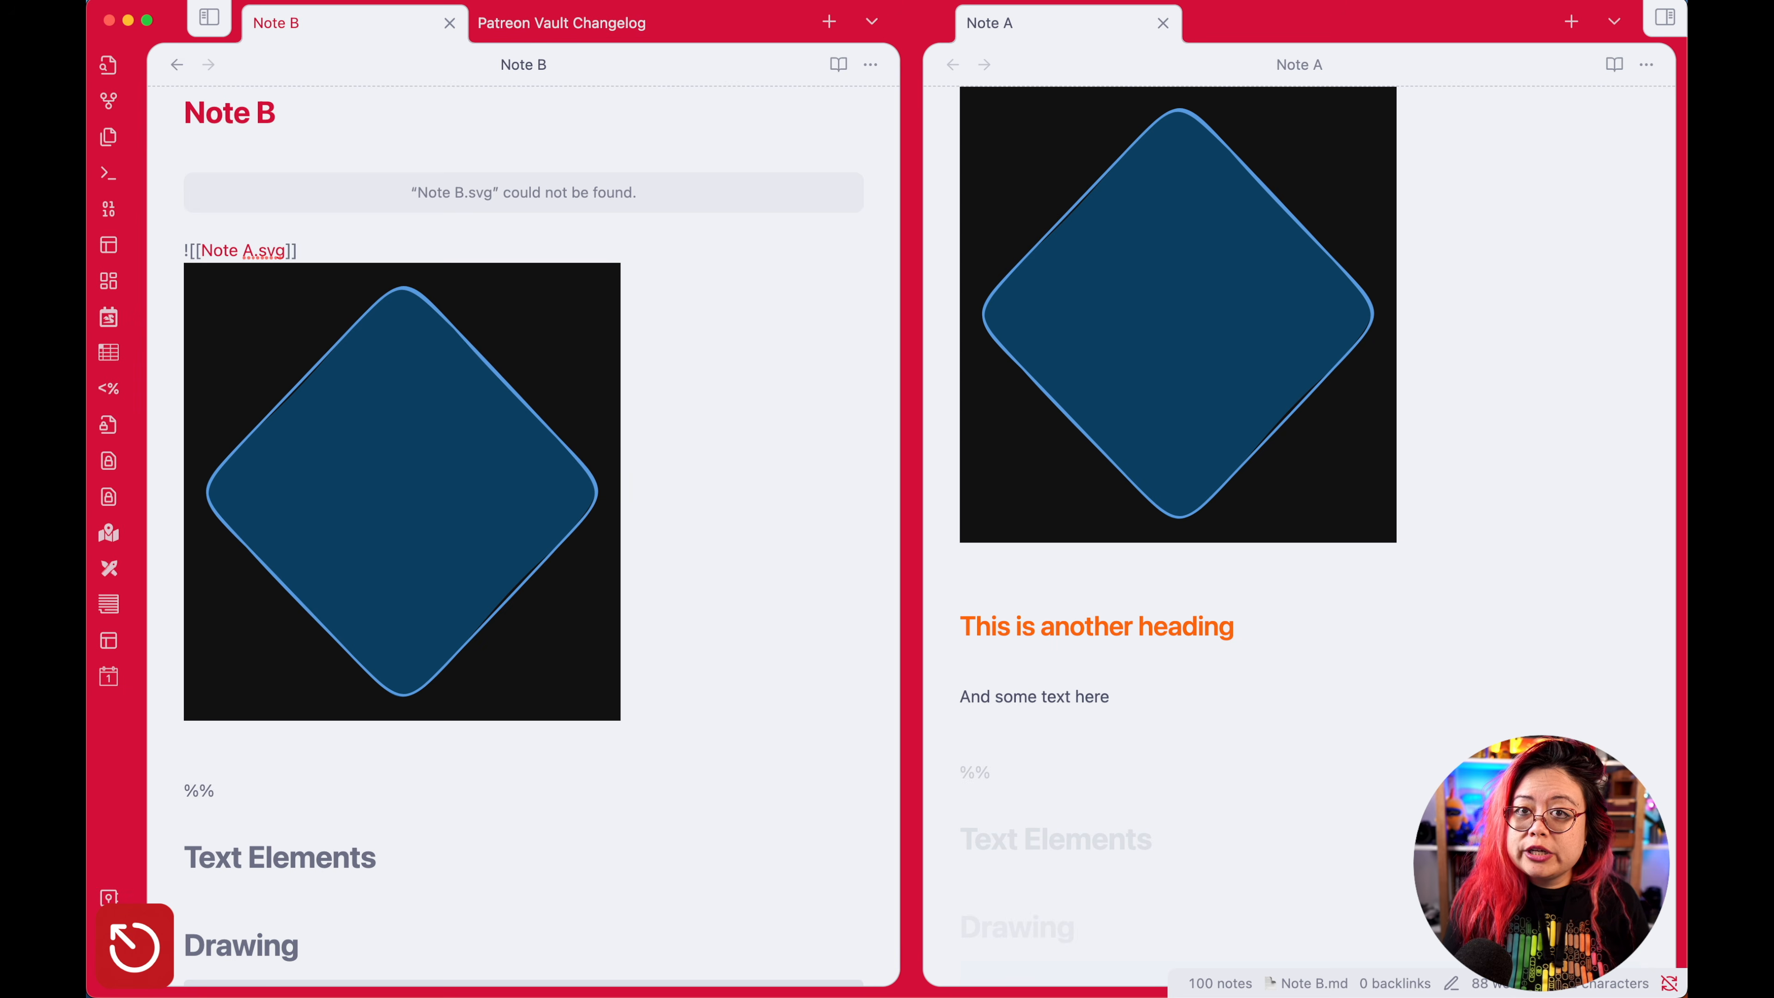
Step: Examine the Excalidraw plugin's Auto-export Settings, found in the export settings for embedding Excalidraw into notes
{"action": "key", "text": "super+comma"}
{"action": "scroll", "coordinate": [405, 695], "scroll_direction": "down", "scroll_amount": 9}
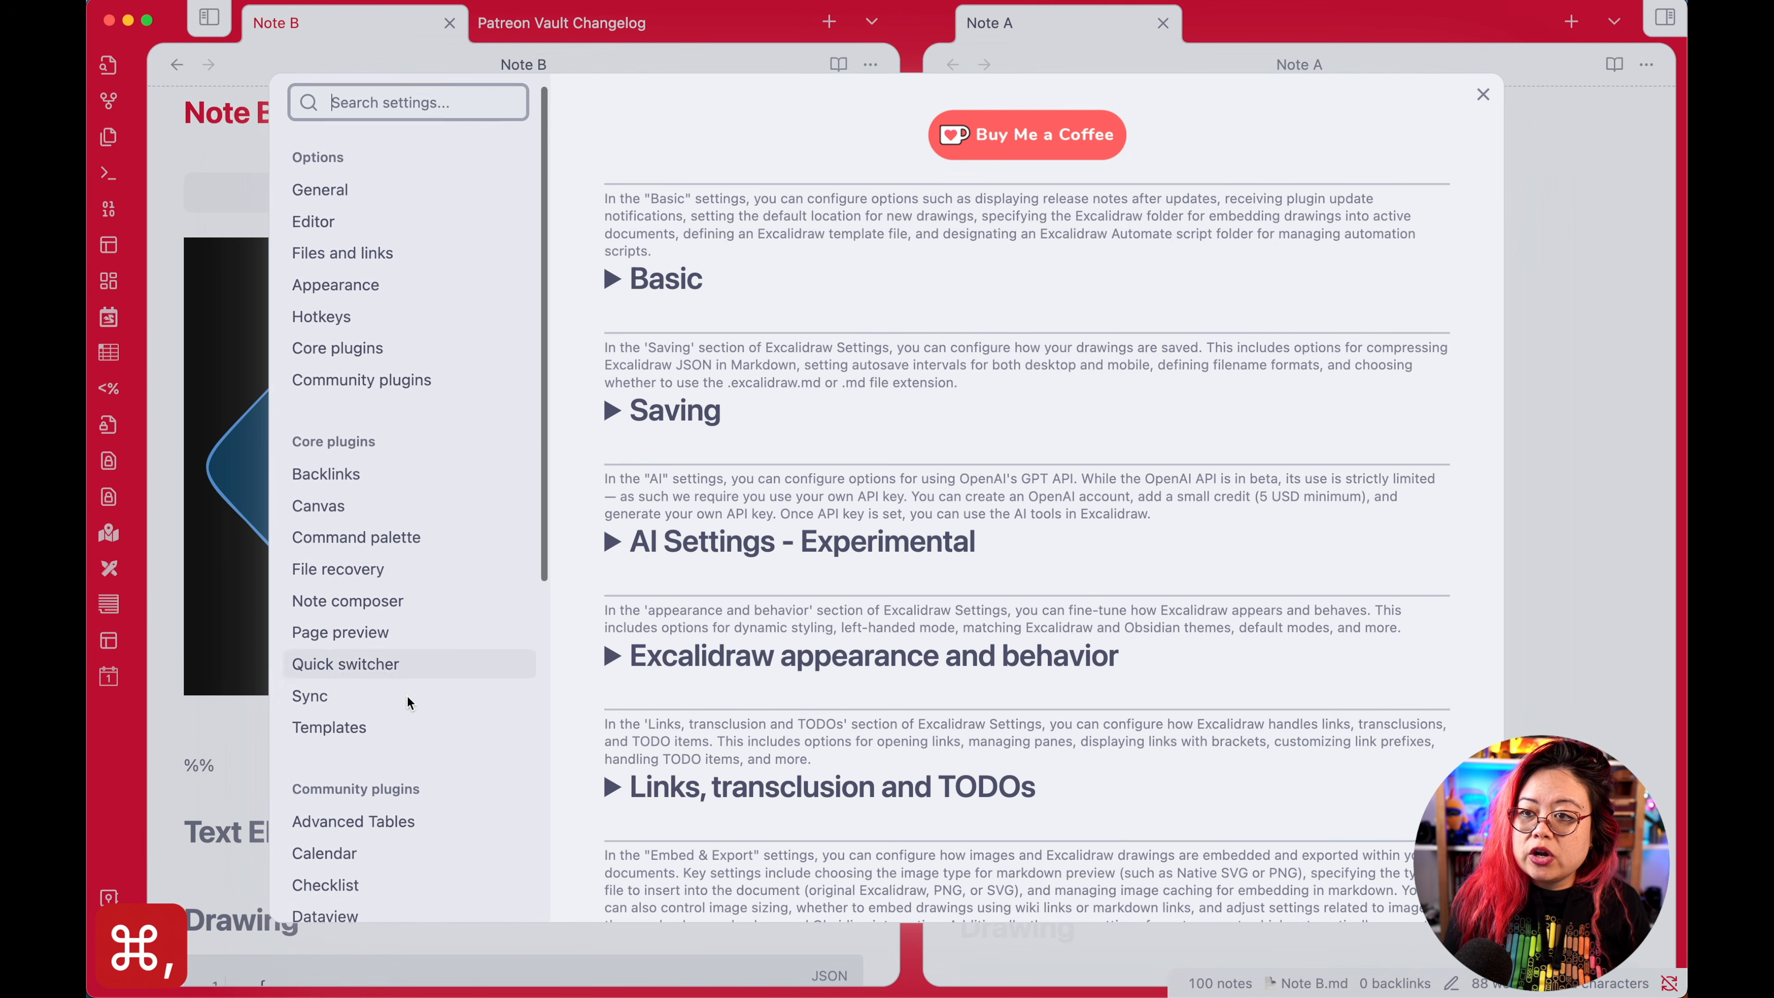
{"action": "scroll", "coordinate": [784, 781], "scroll_direction": "down", "scroll_amount": 12}
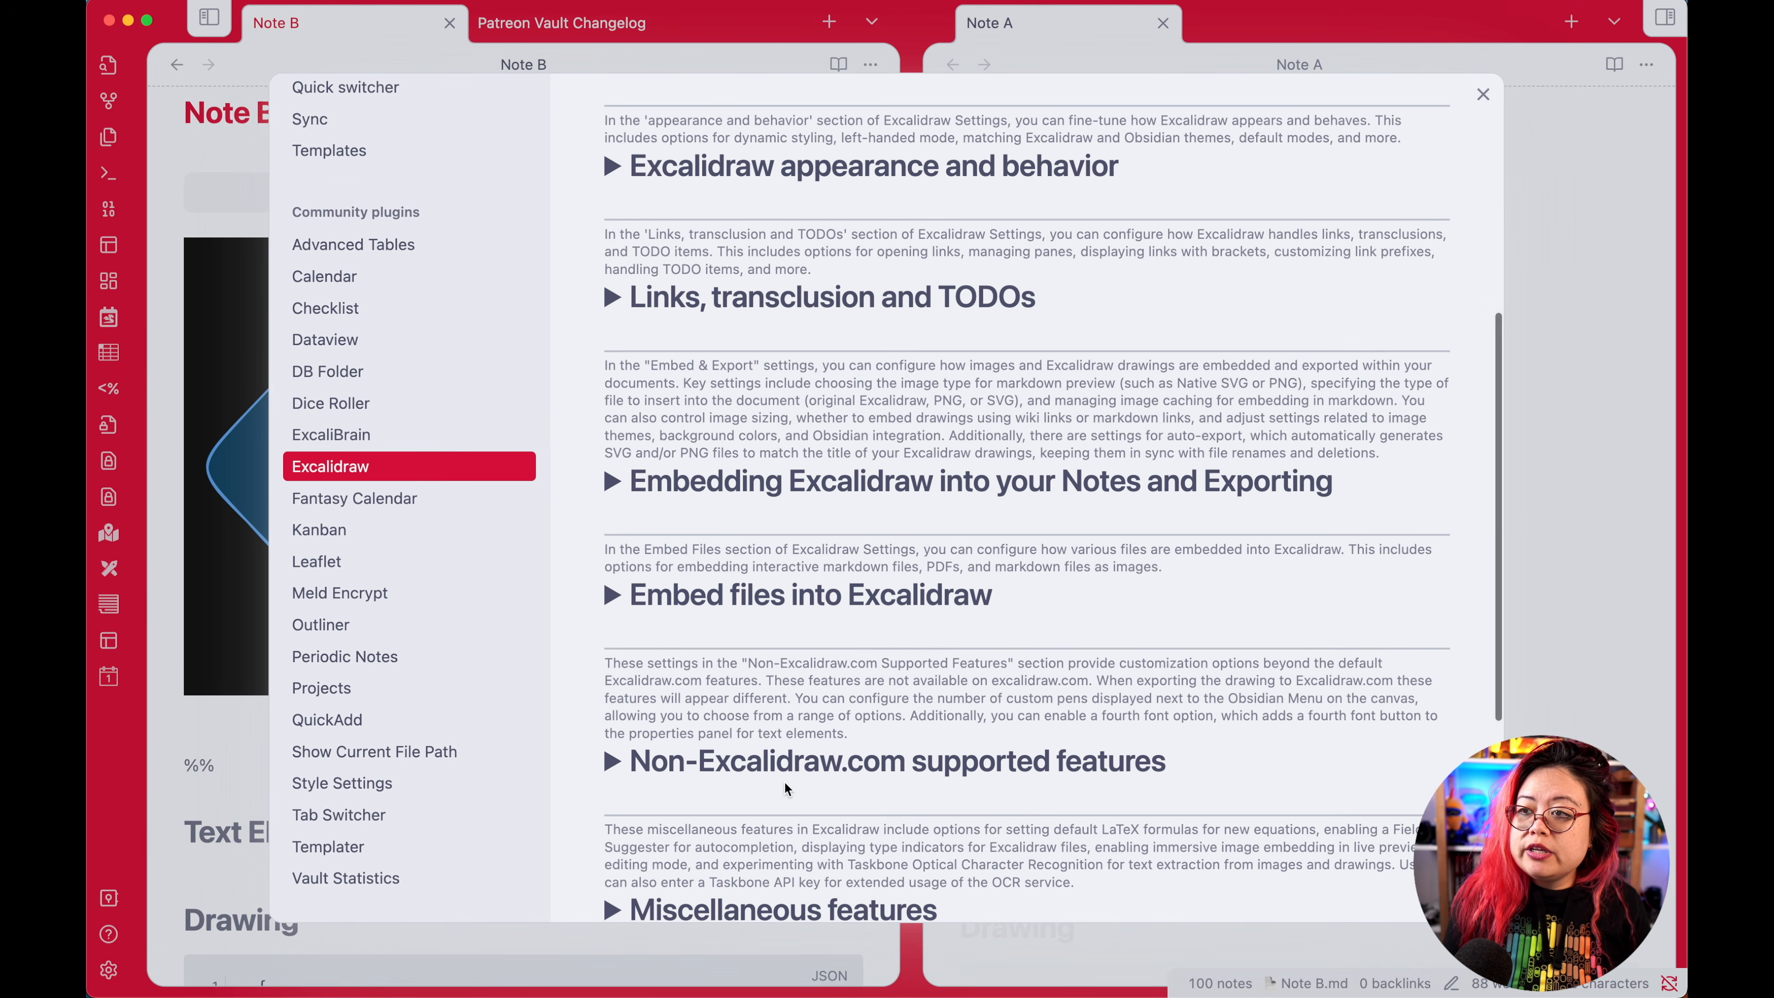
{"action": "scroll", "coordinate": [766, 696], "scroll_direction": "up", "scroll_amount": 3}
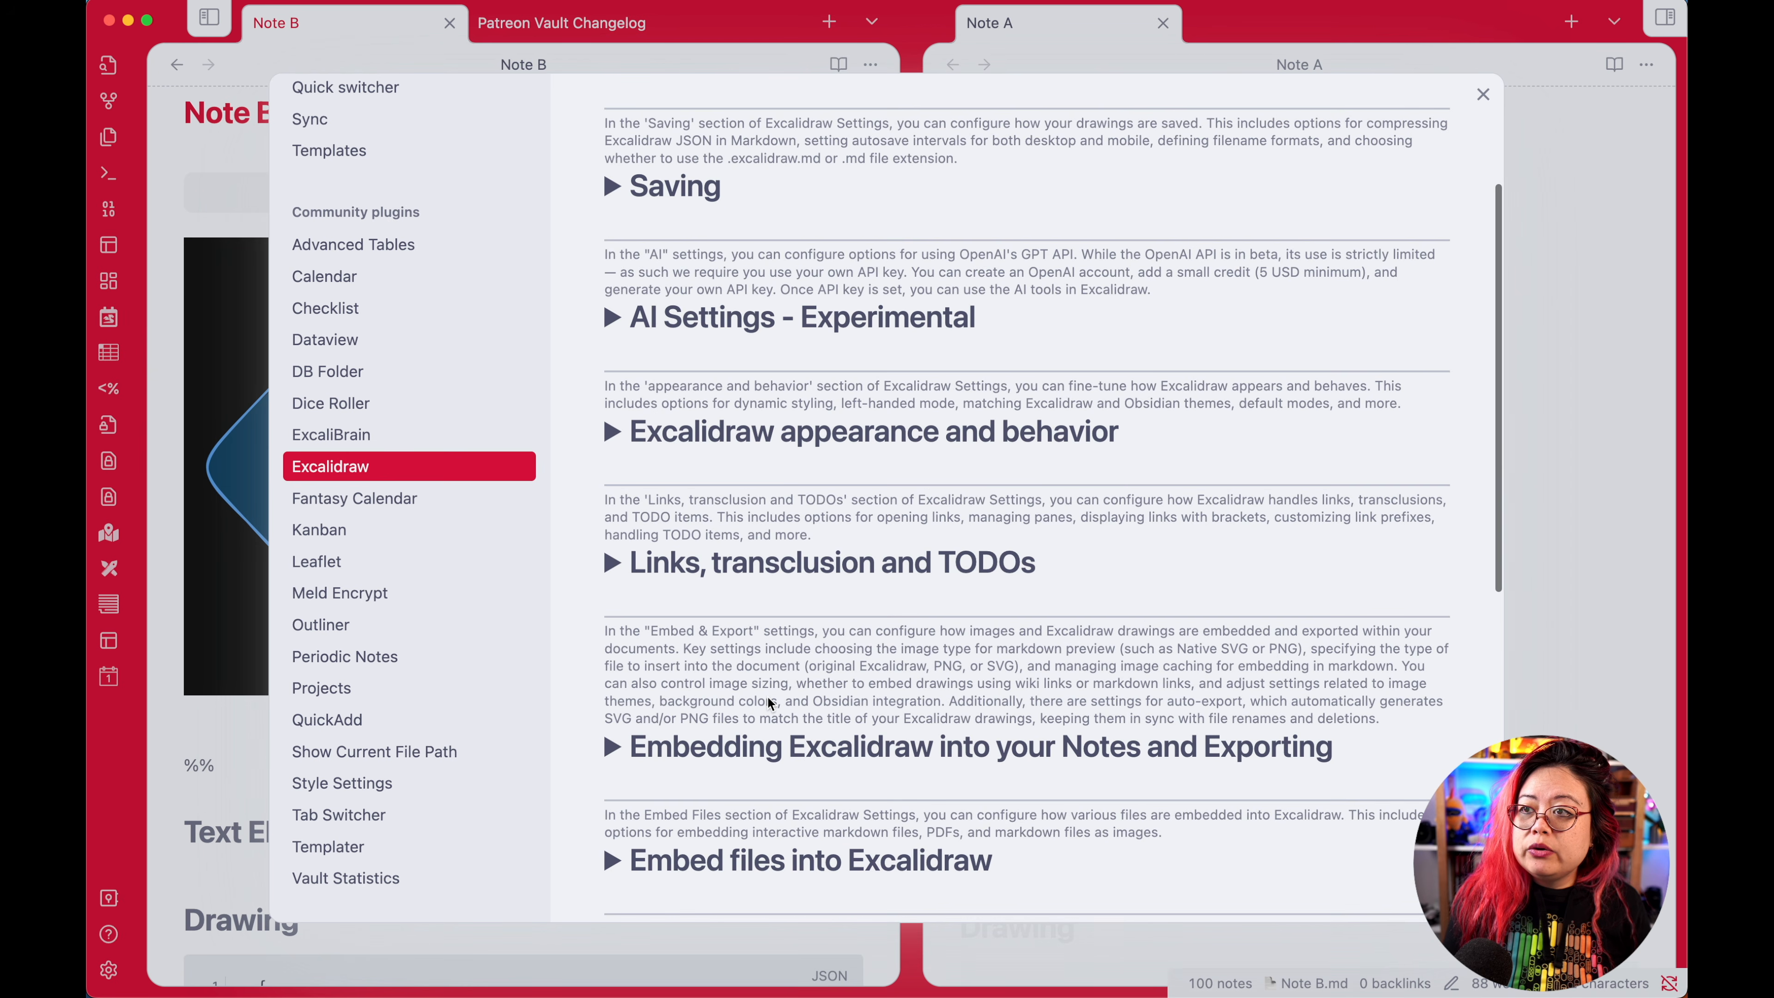
{"action": "left_click", "coordinate": [603, 744]}
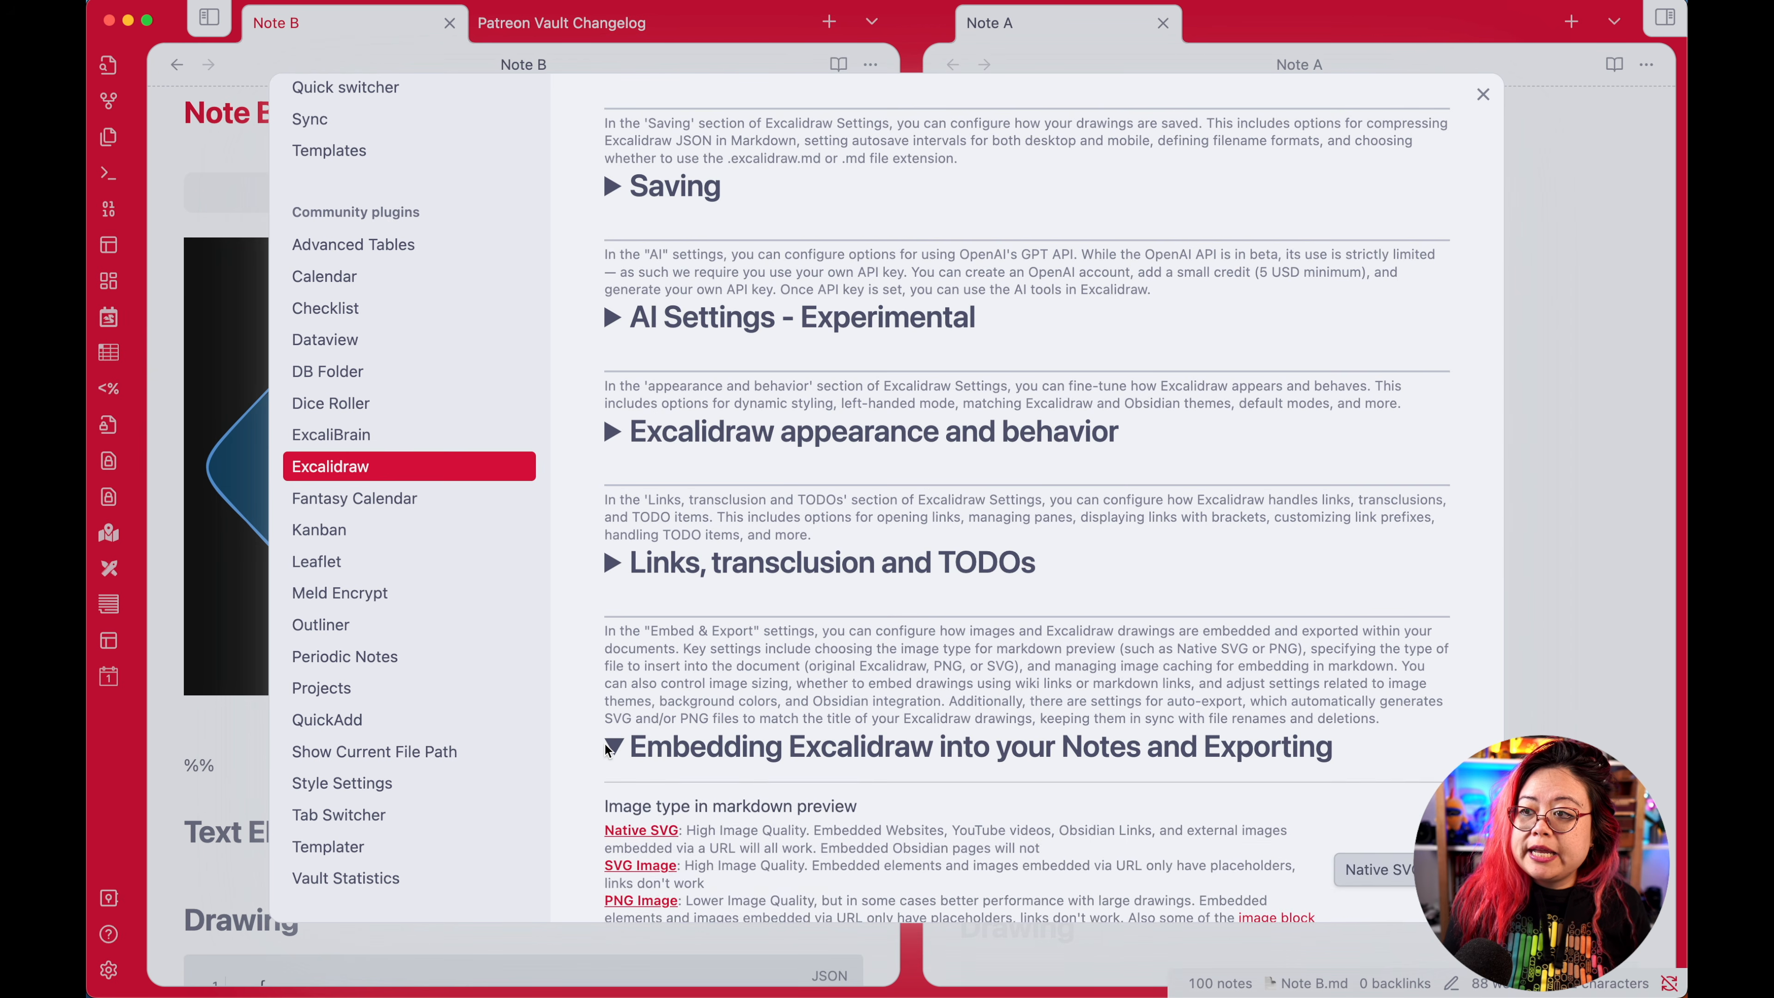
{"action": "scroll", "coordinate": [1223, 563], "scroll_direction": "down", "scroll_amount": 12}
{"action": "scroll", "coordinate": [1221, 567], "scroll_direction": "down", "scroll_amount": 5}
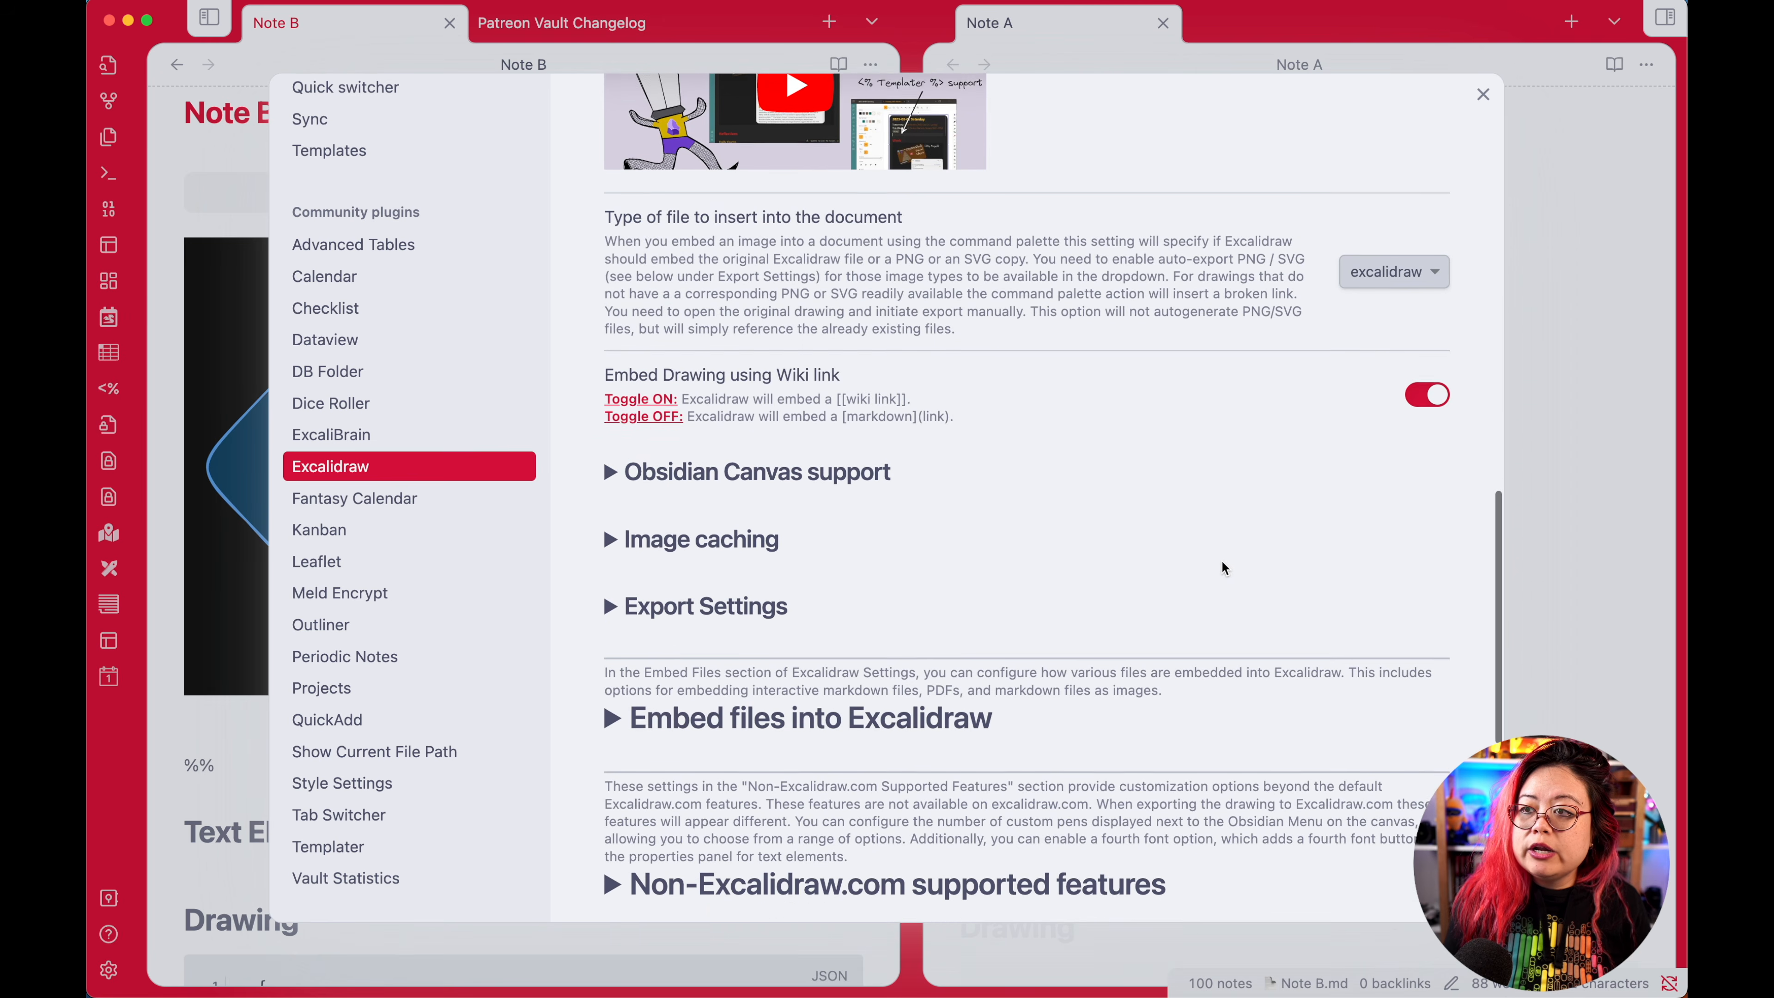
{"action": "left_click", "coordinate": [657, 586]}
{"action": "scroll", "coordinate": [657, 593], "scroll_direction": "down", "scroll_amount": 15}
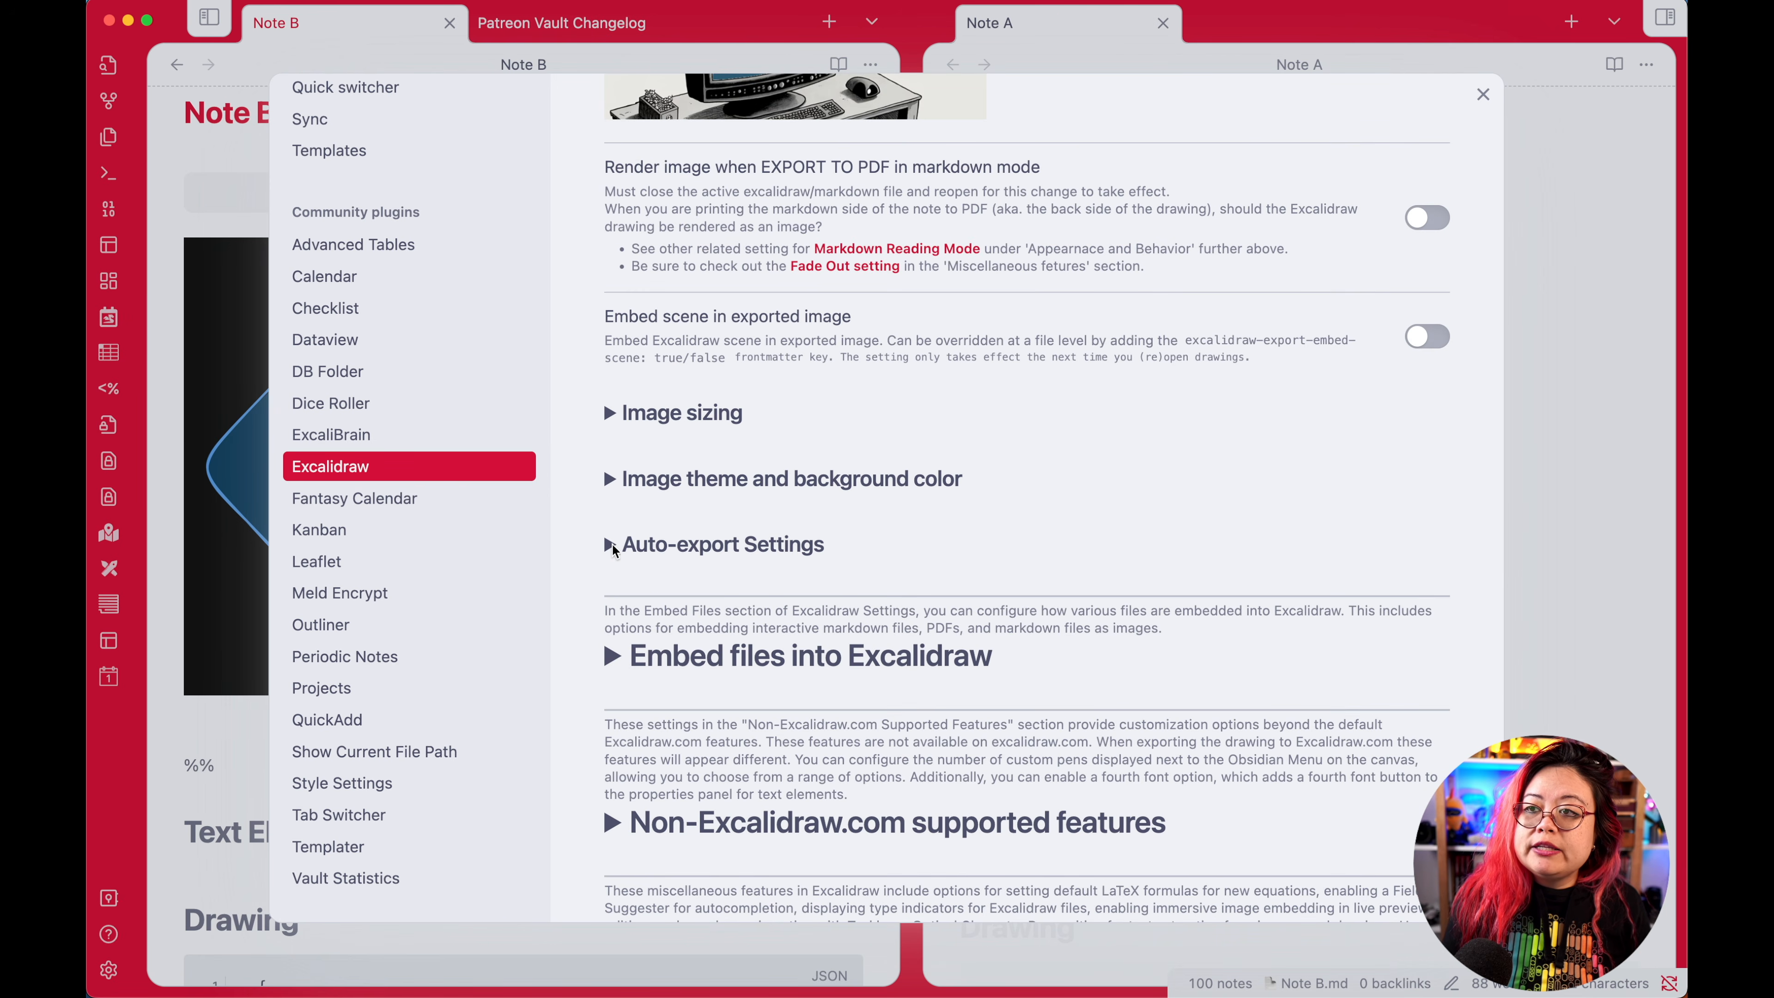
{"action": "left_click", "coordinate": [614, 546]}
{"action": "scroll", "coordinate": [1341, 539], "scroll_direction": "down", "scroll_amount": 10}
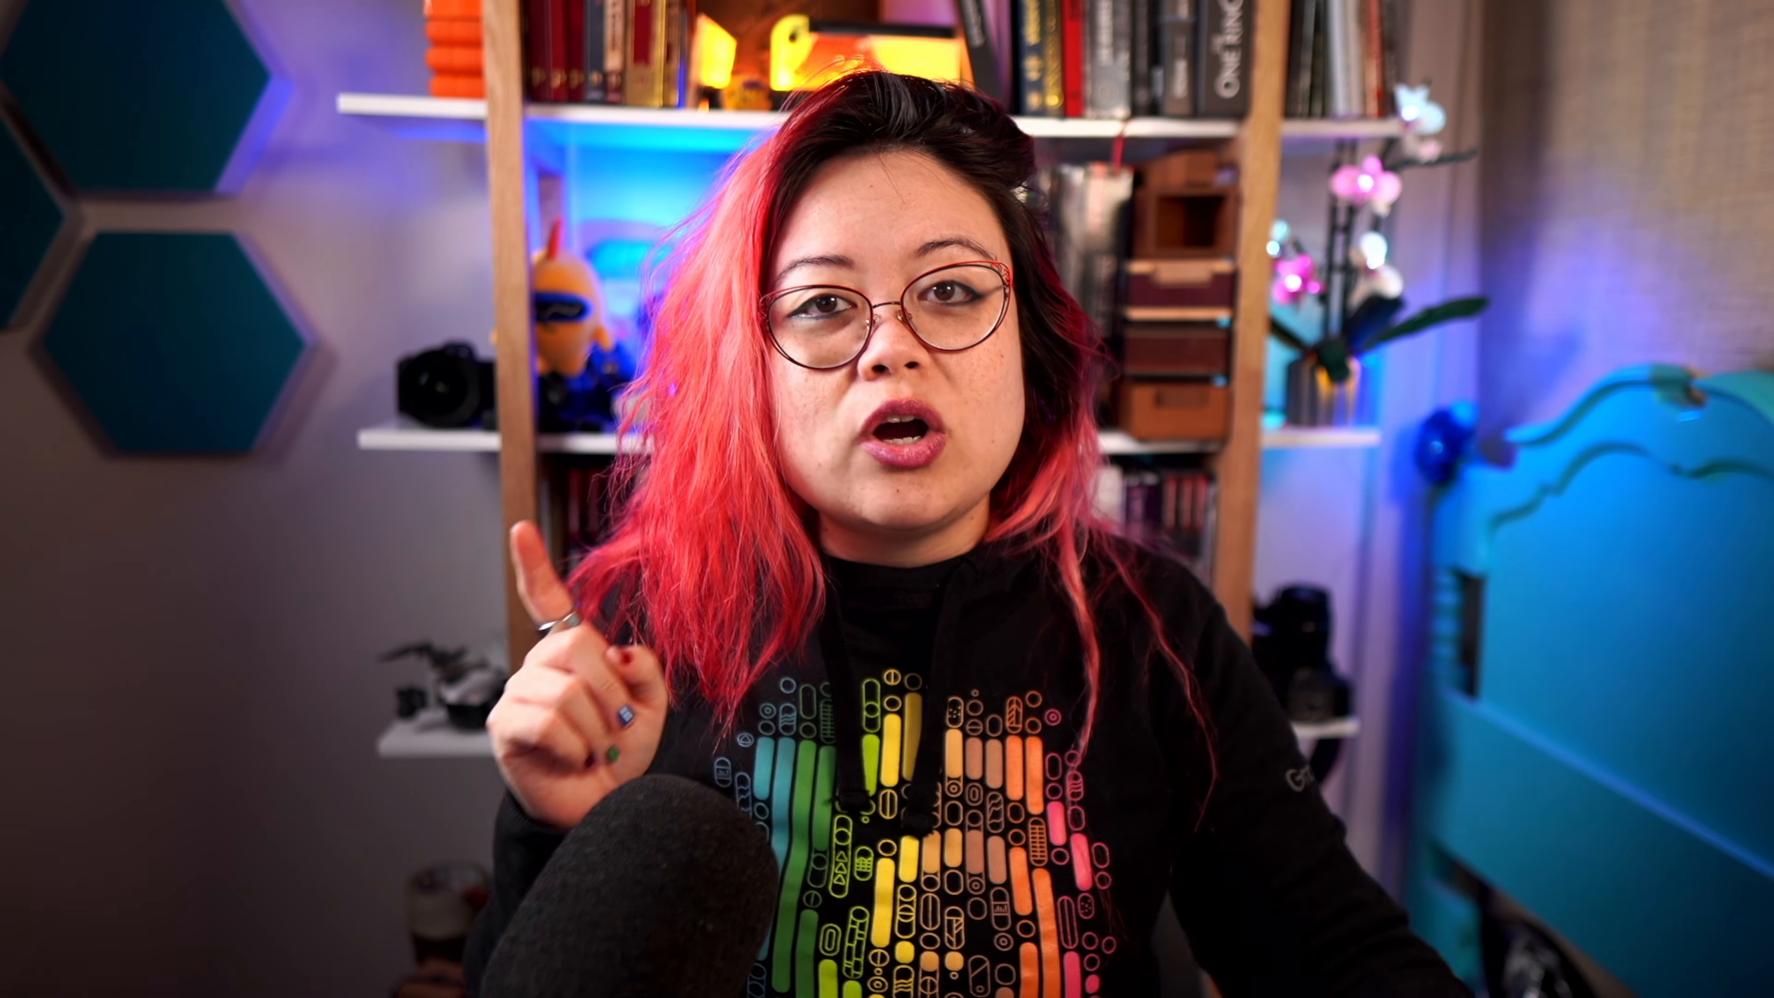
Step: Close Note B and the Patreon Vault Changelog, and switch Note A to its Excalidraw drawing view
{"action": "key", "text": "super+w"}
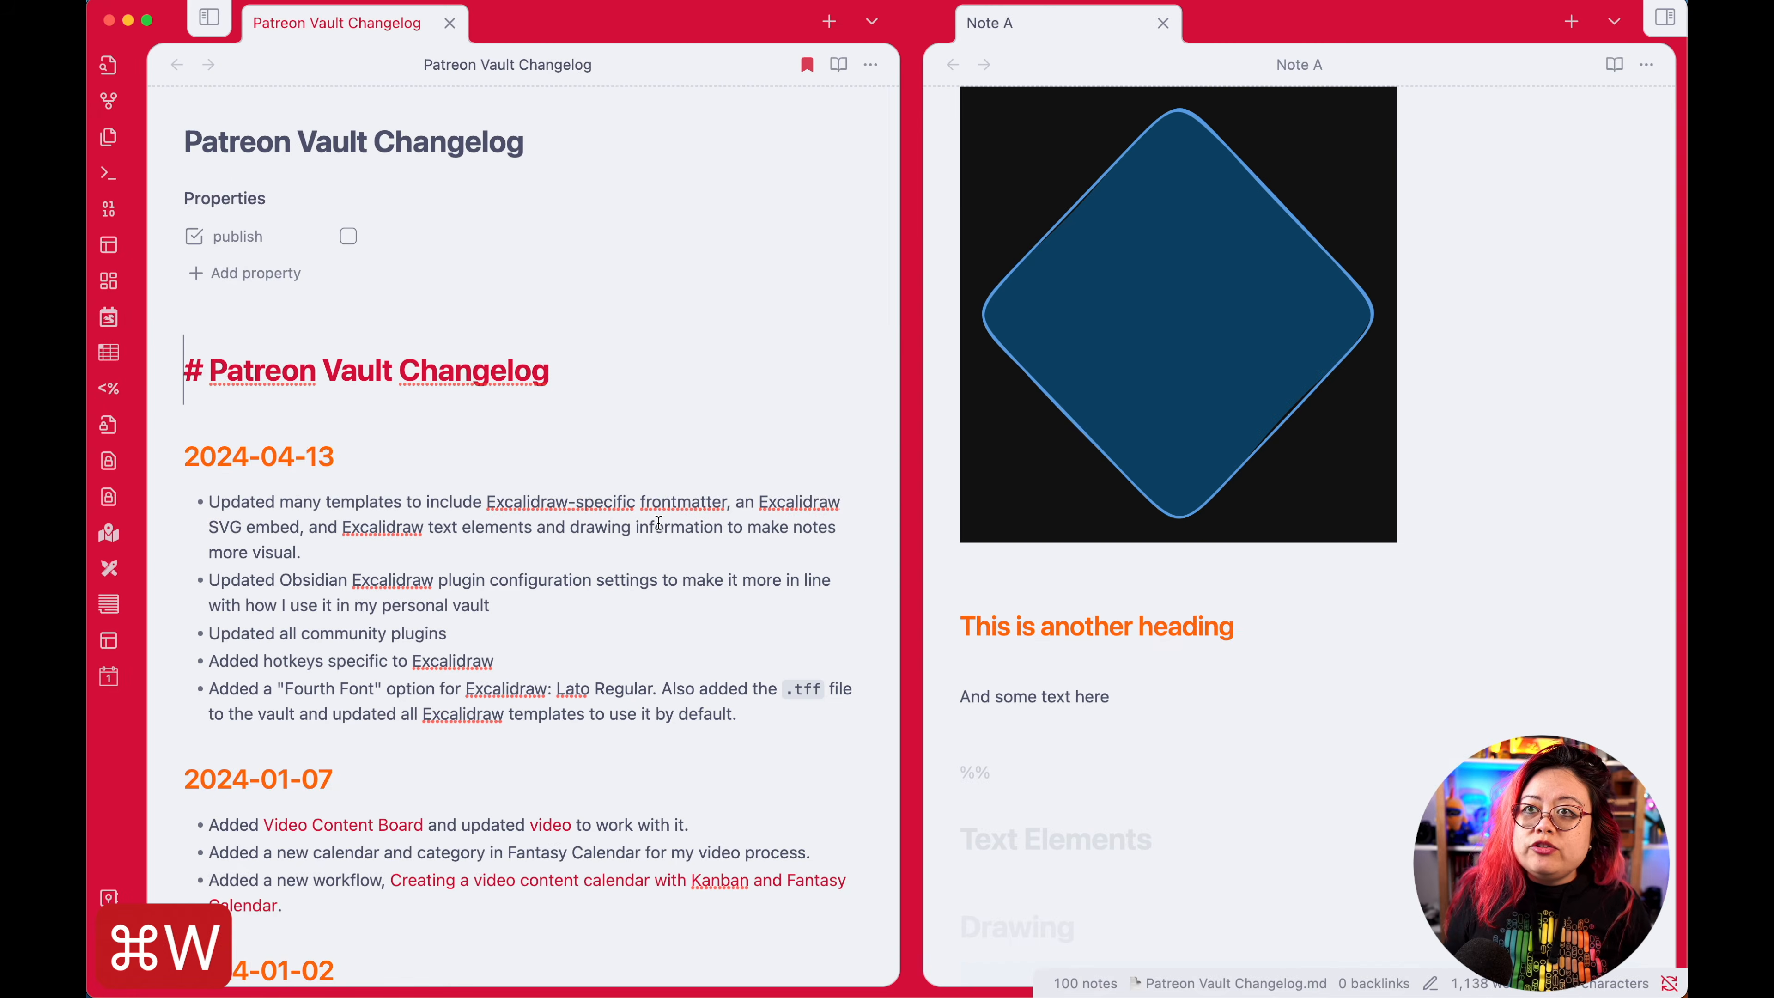
{"action": "key", "text": "super+w"}
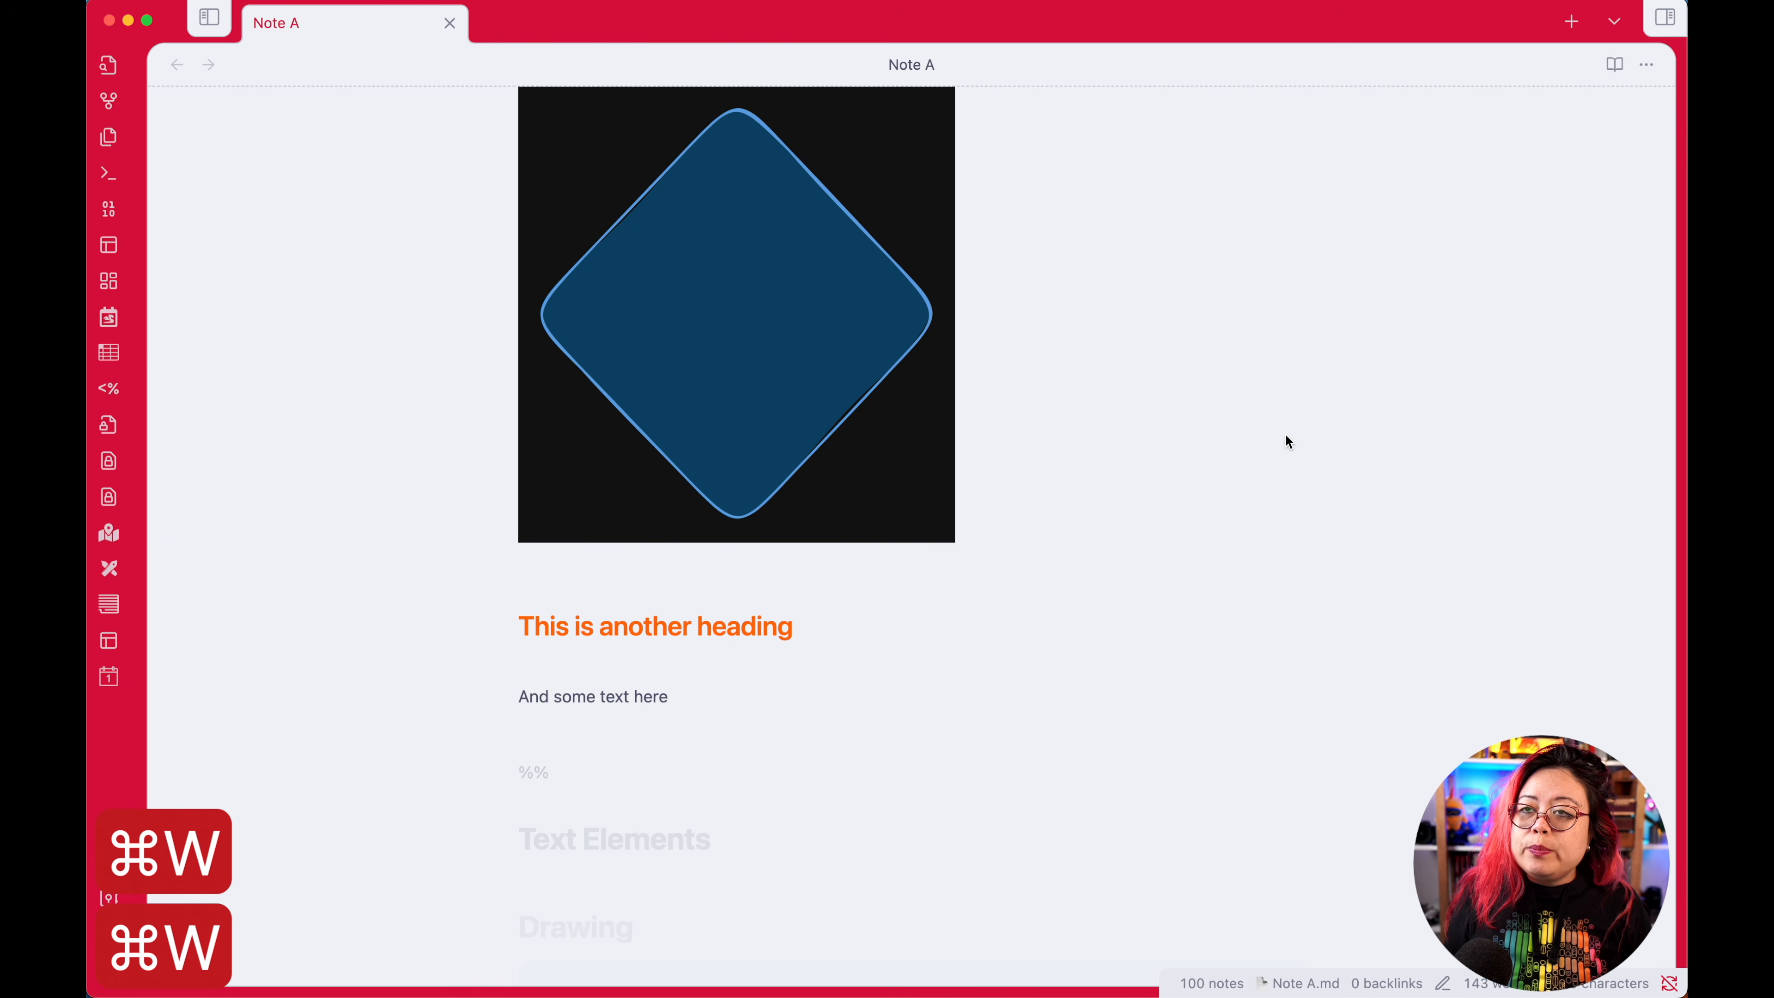
{"action": "key", "text": "alt+super+e"}
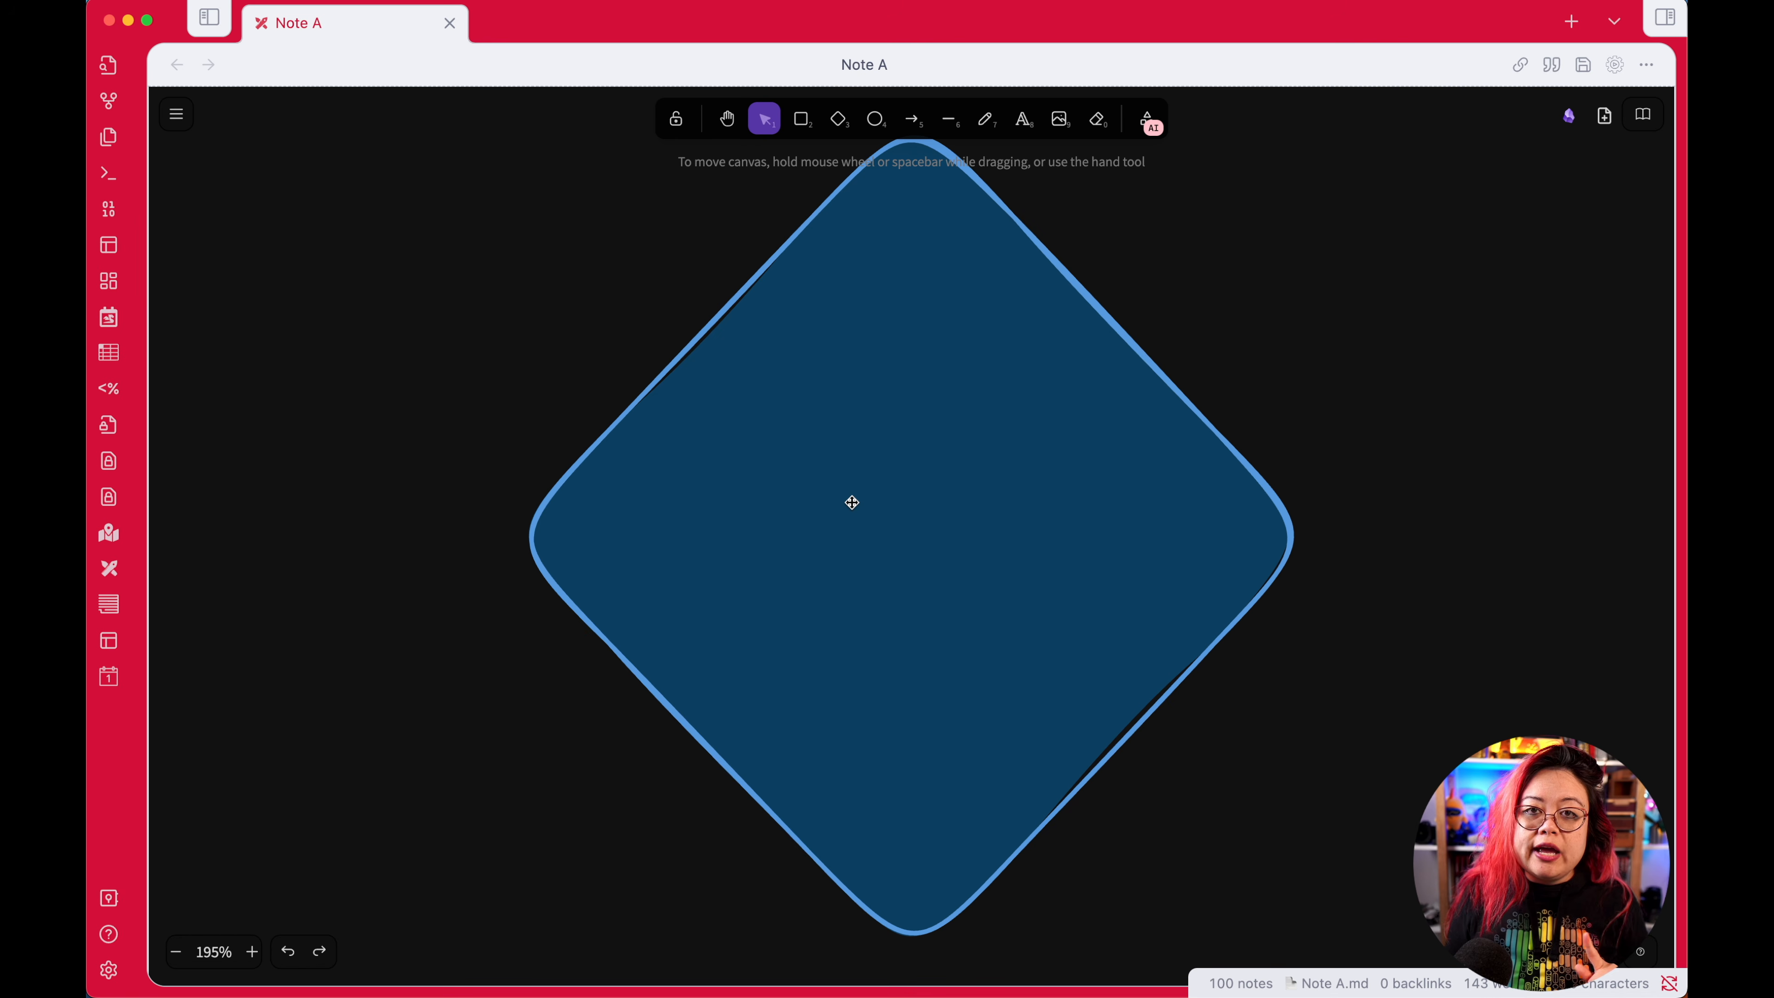
Step: Add a back-of-note card for the "Note A" section to the drawing with the Excalidraw command
{"action": "left_click", "coordinate": [878, 469]}
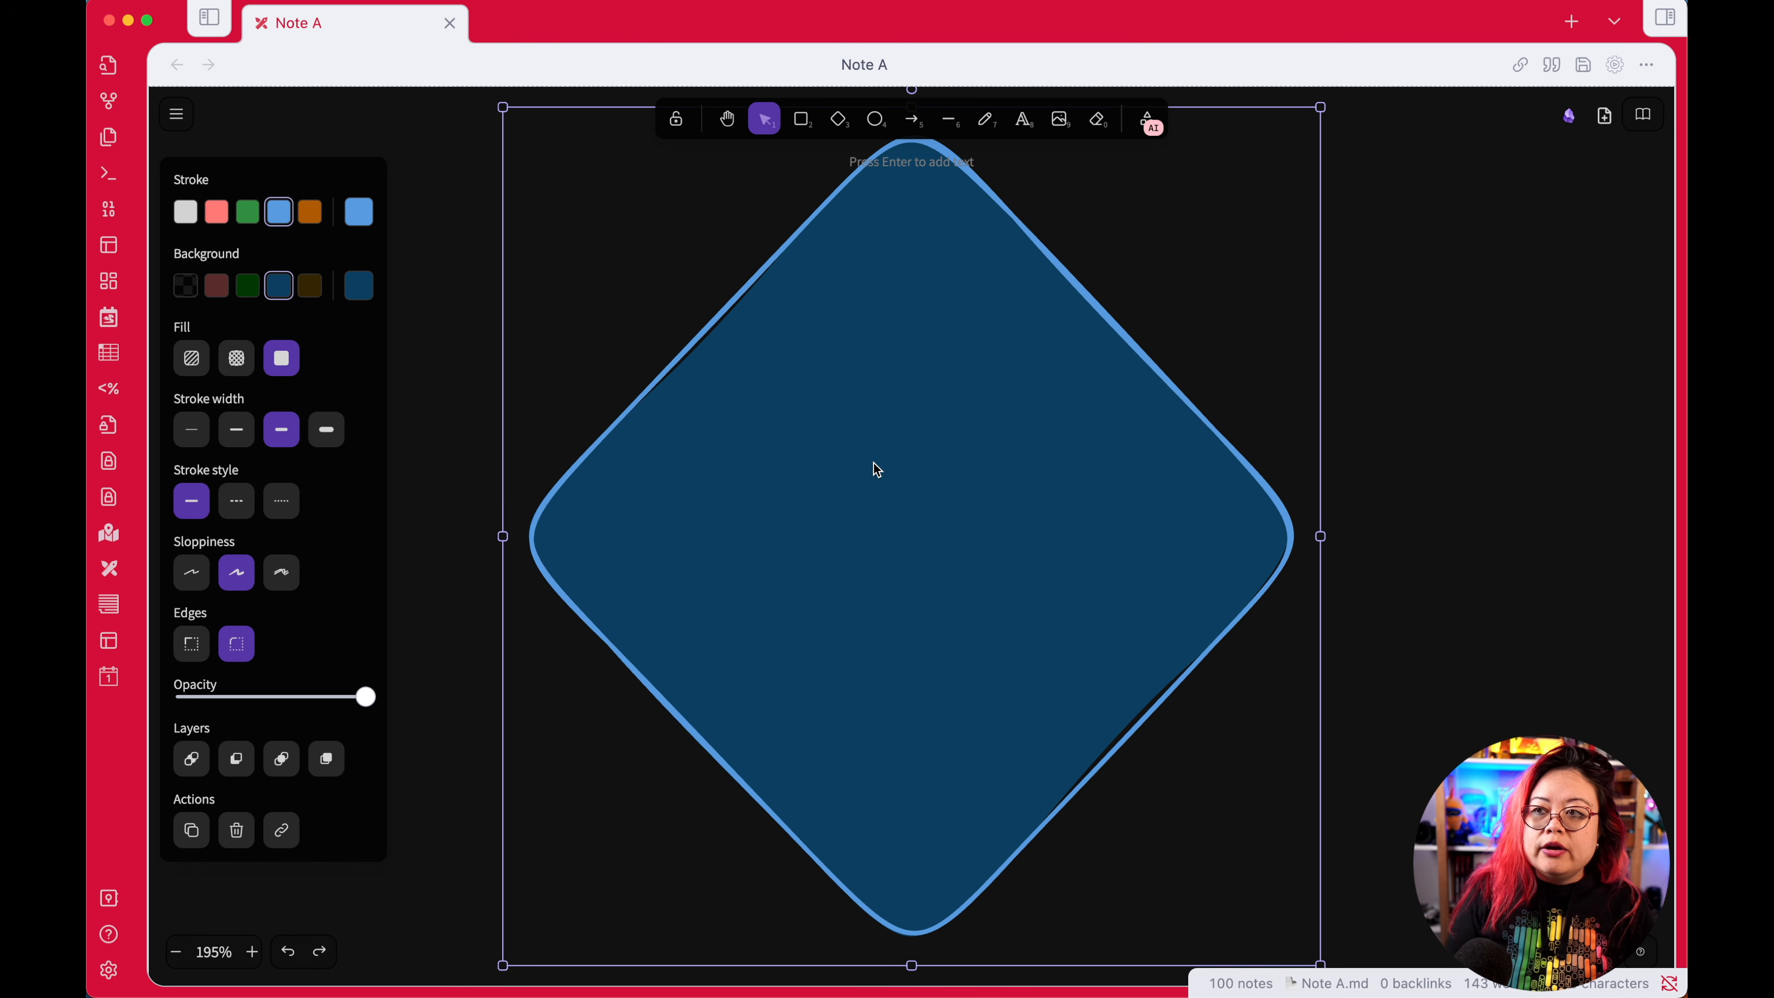
{"action": "key", "text": "super+p"}
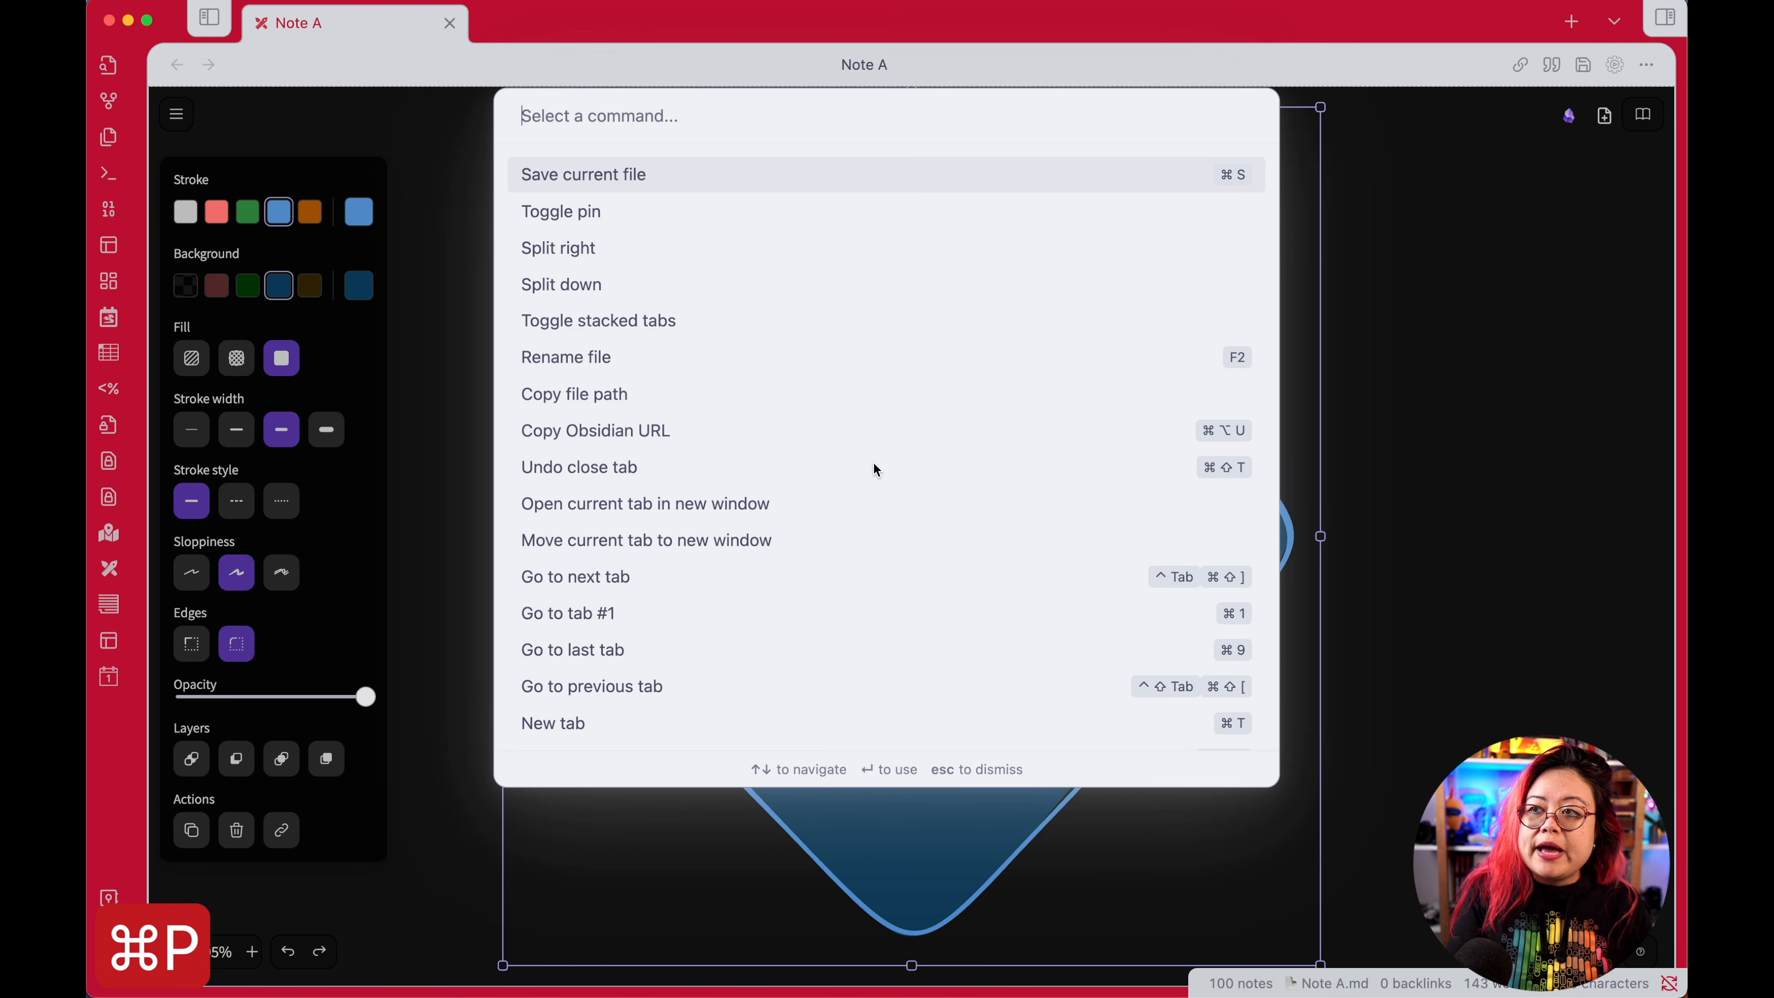
{"action": "type", "text": "back of"}
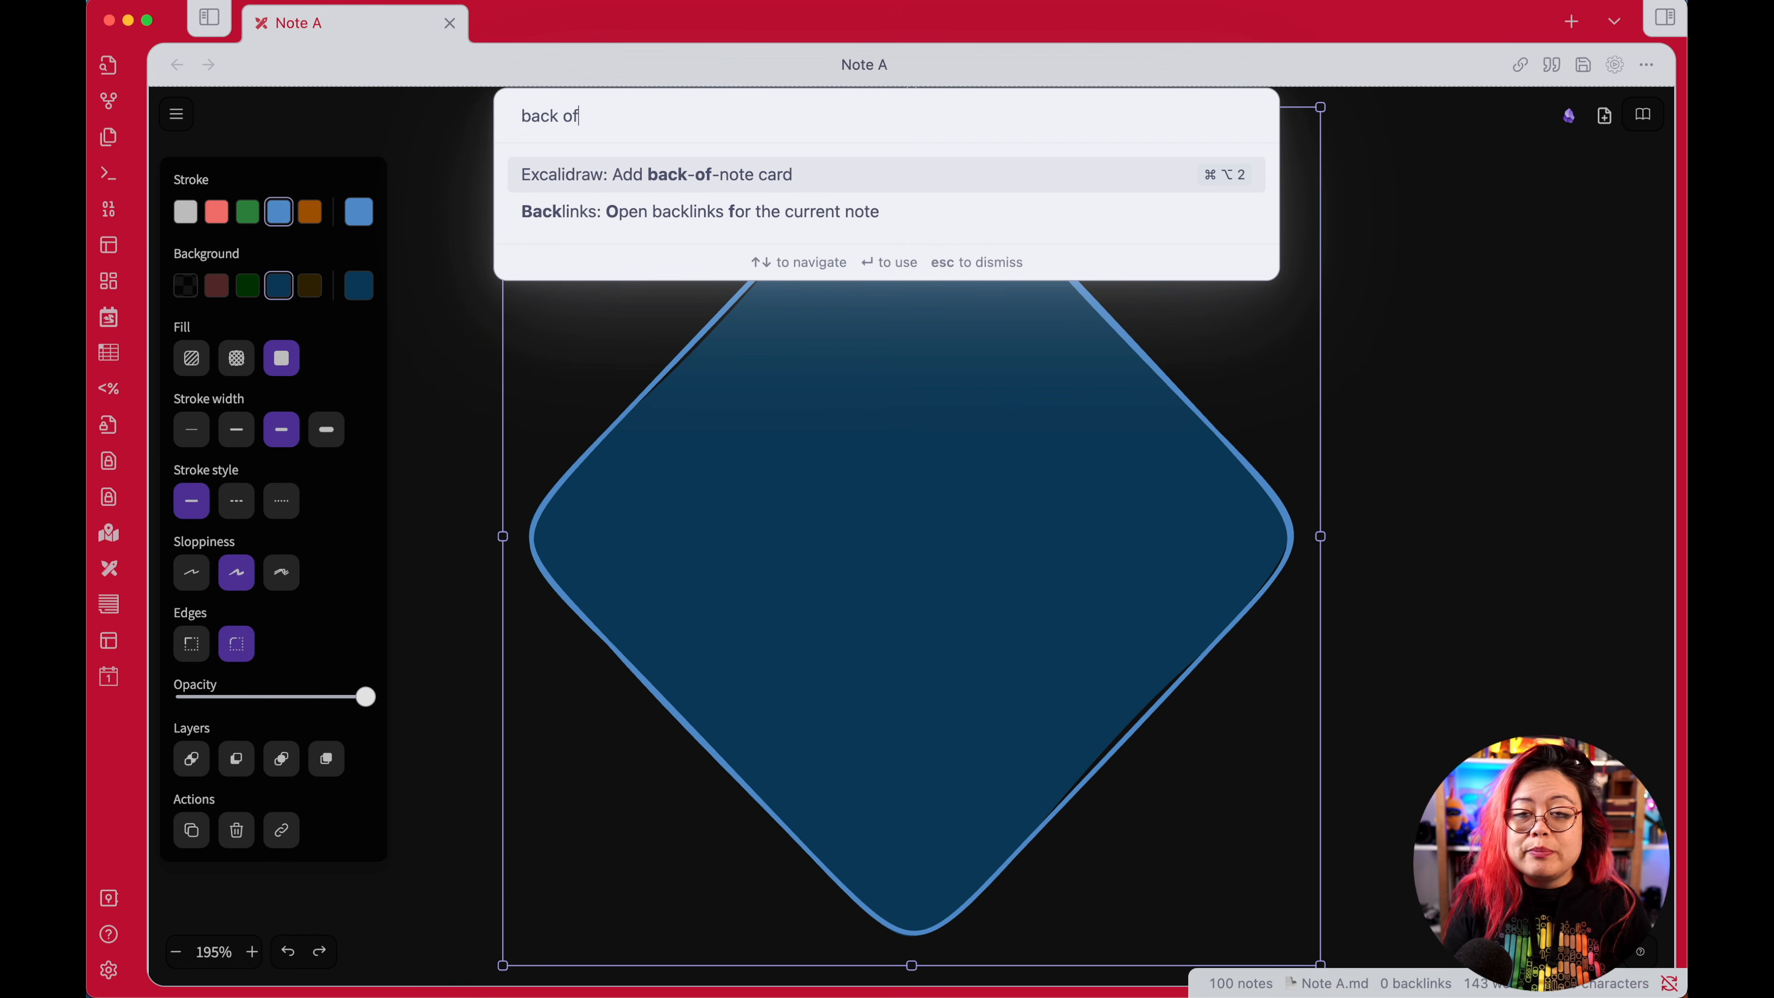
{"action": "key", "text": "Return"}
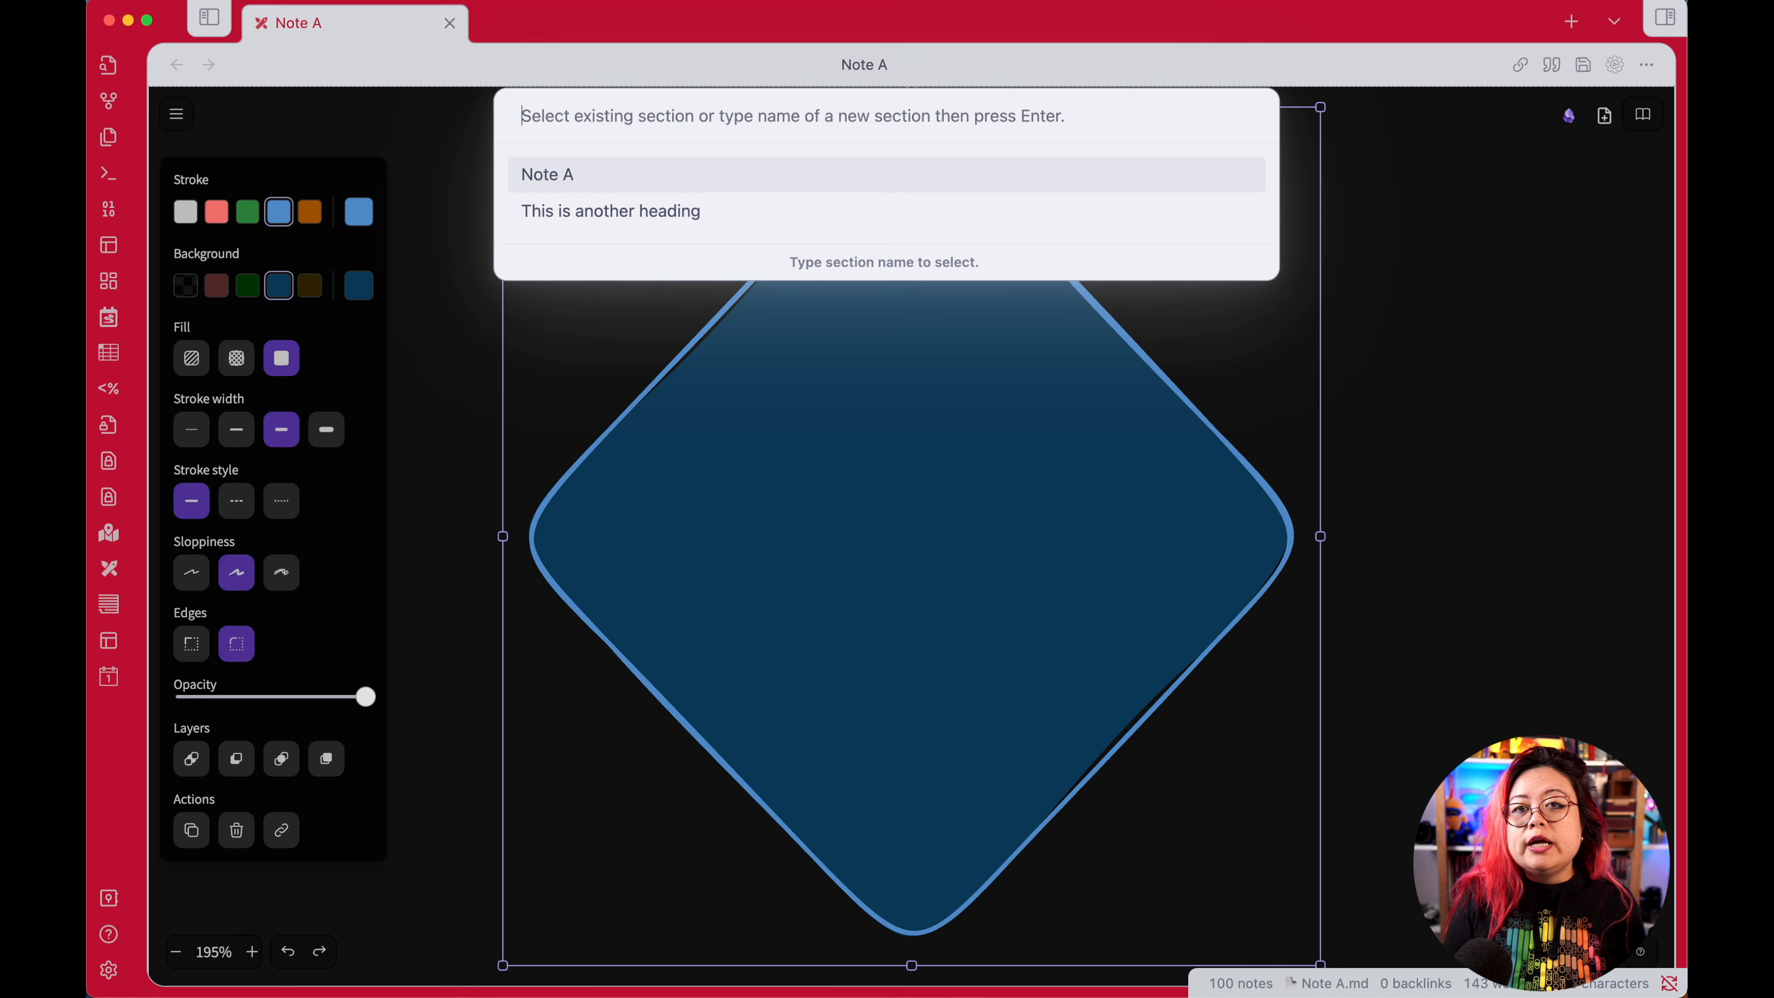
{"action": "key", "text": "Return"}
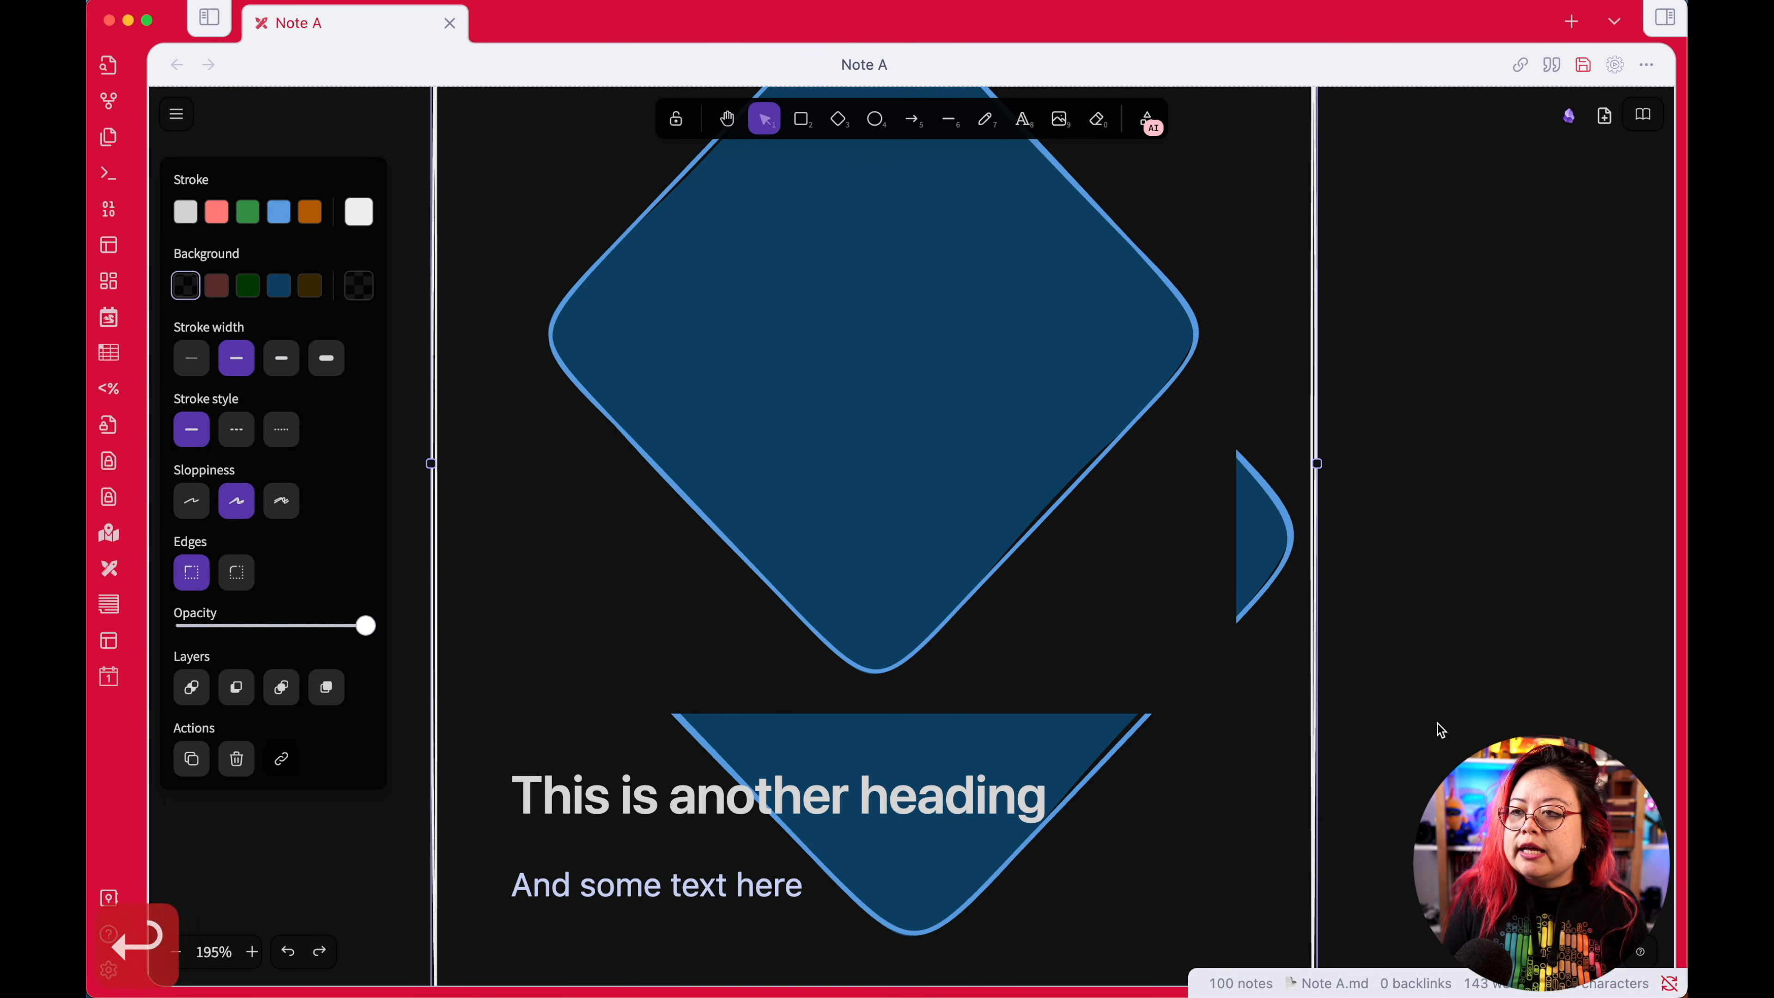
{"action": "scroll", "coordinate": [968, 759], "scroll_direction": "down", "scroll_amount": 10}
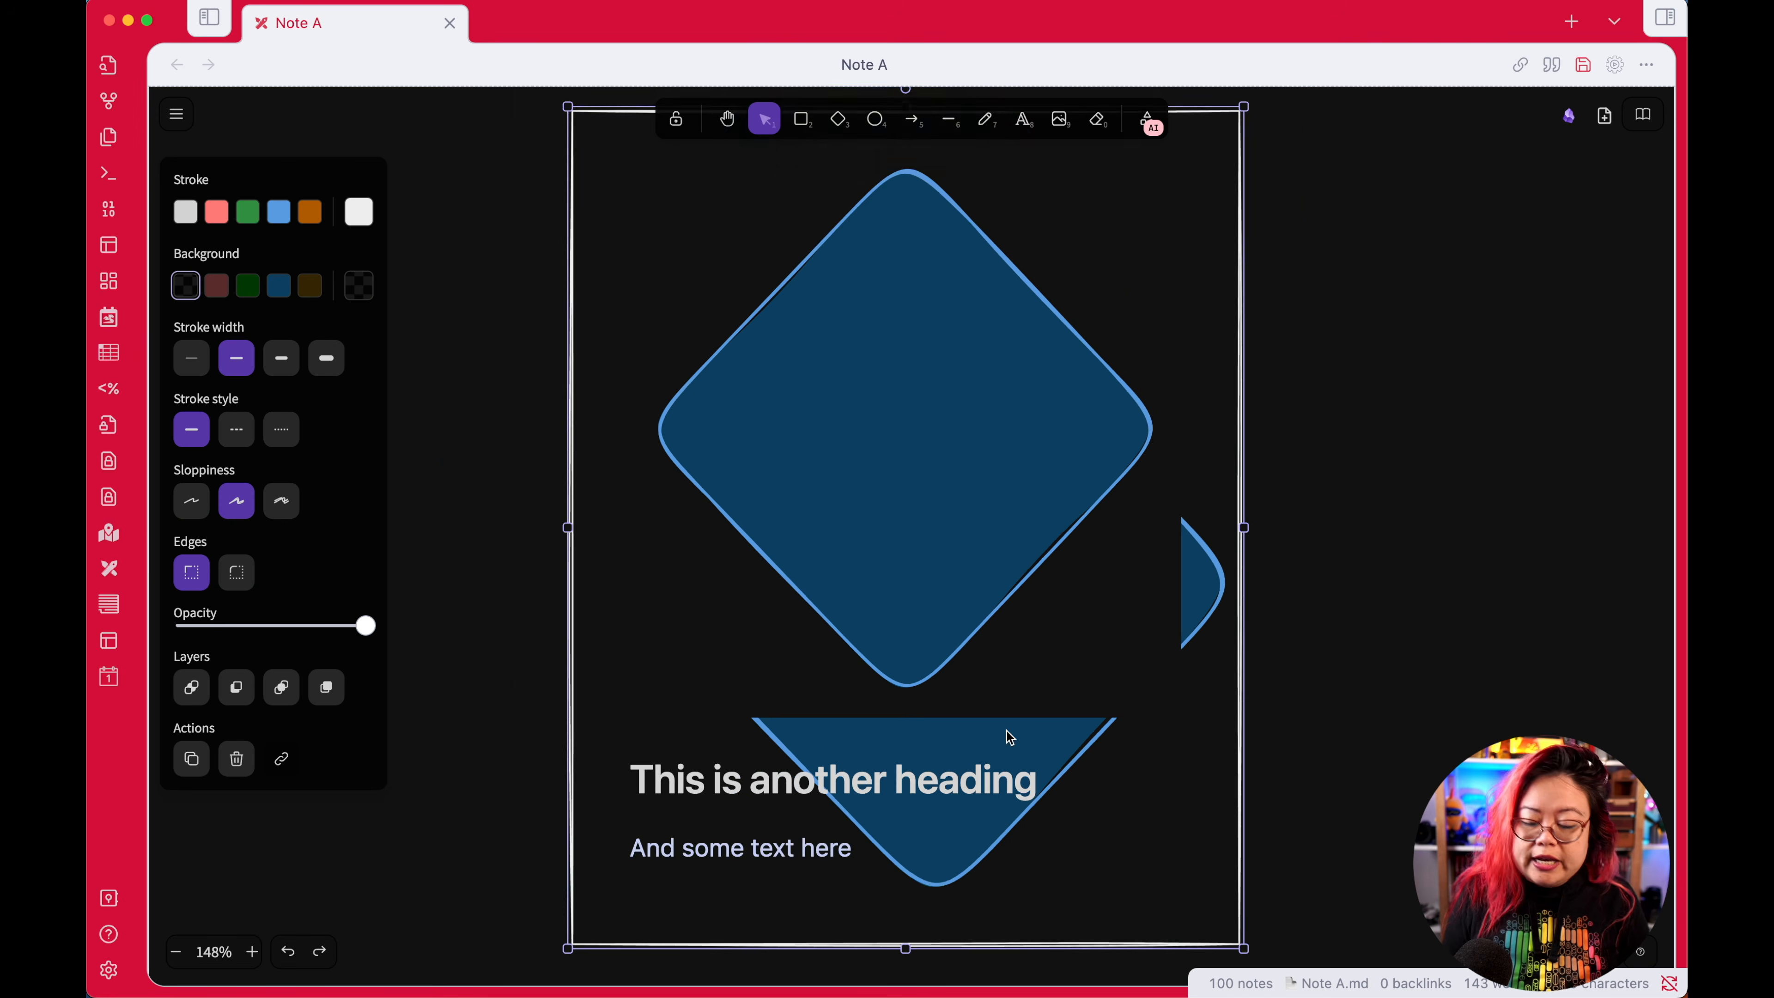
{"action": "left_click_drag", "start_coordinate": [1227, 822], "coordinate": [1013, 786]}
Step: Switch Note A to Markdown view and delete the embedded drawing beneath the "Note A" heading
{"action": "key", "text": "alt+super+e"}
{"action": "scroll", "coordinate": [802, 601], "scroll_direction": "down", "scroll_amount": 3}
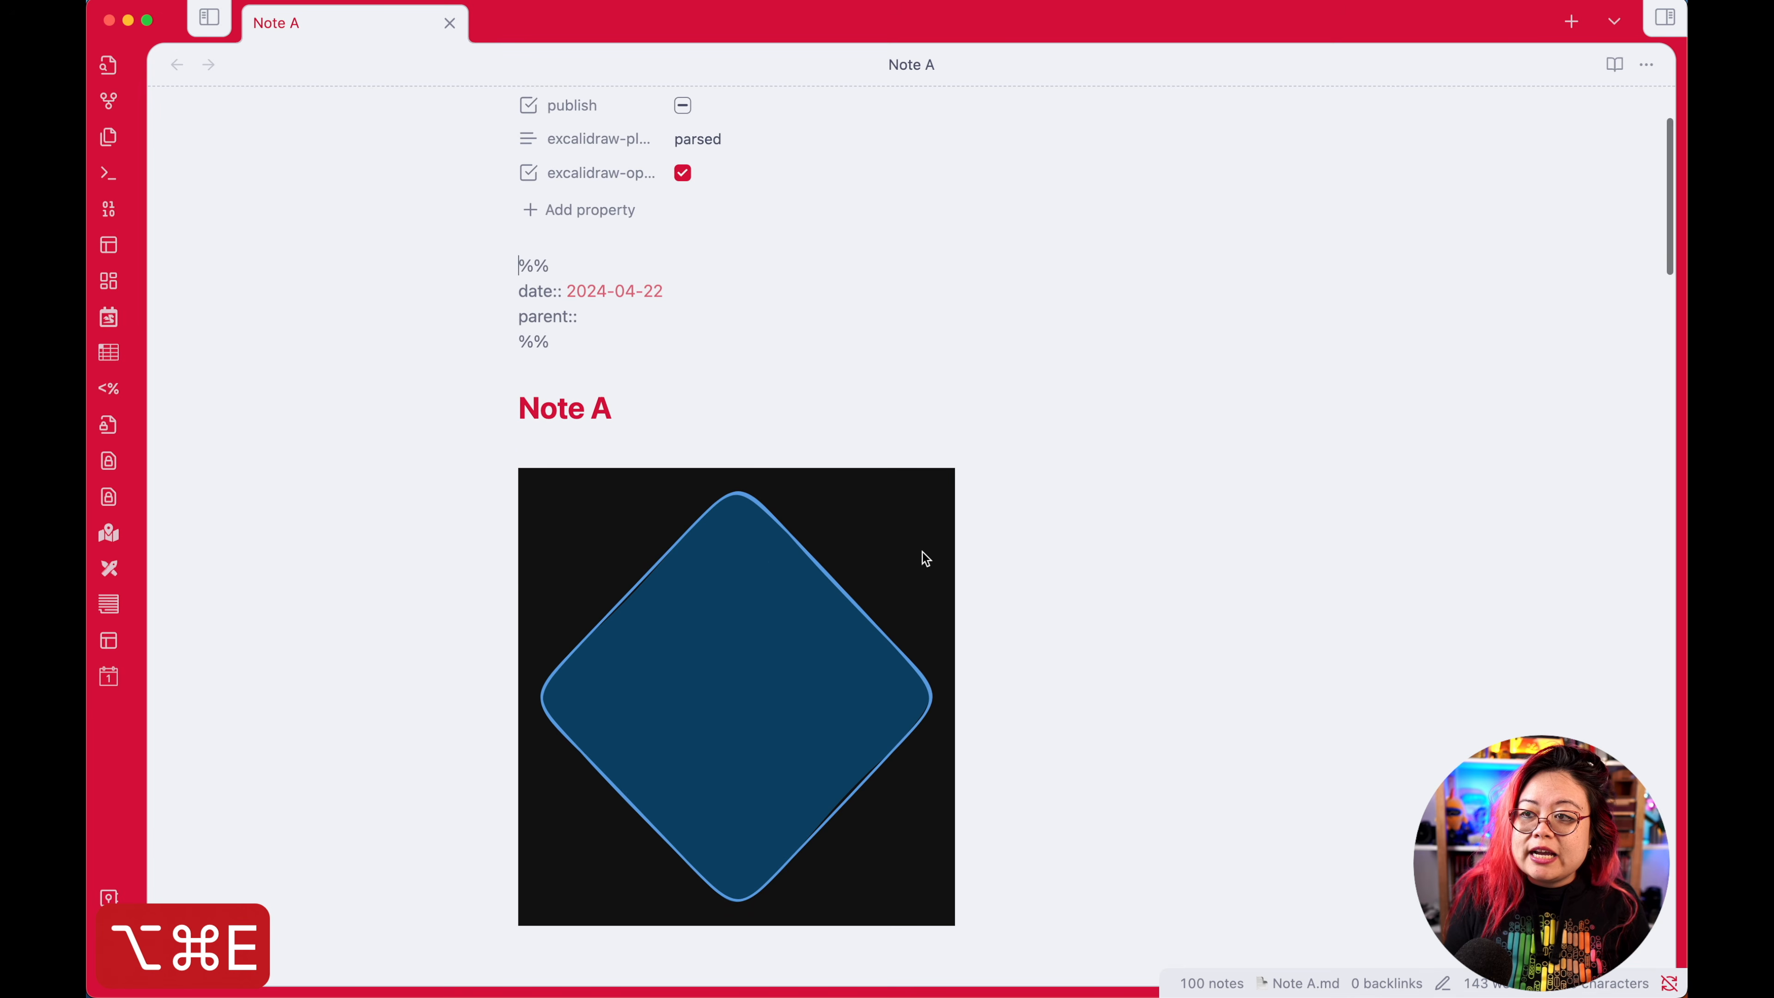
{"action": "key", "text": "Down"}
{"action": "key", "text": "shift+super+Right"}
{"action": "key", "text": "BackSpace"}
{"action": "key", "text": "BackSpace"}
{"action": "key", "text": "BackSpace"}
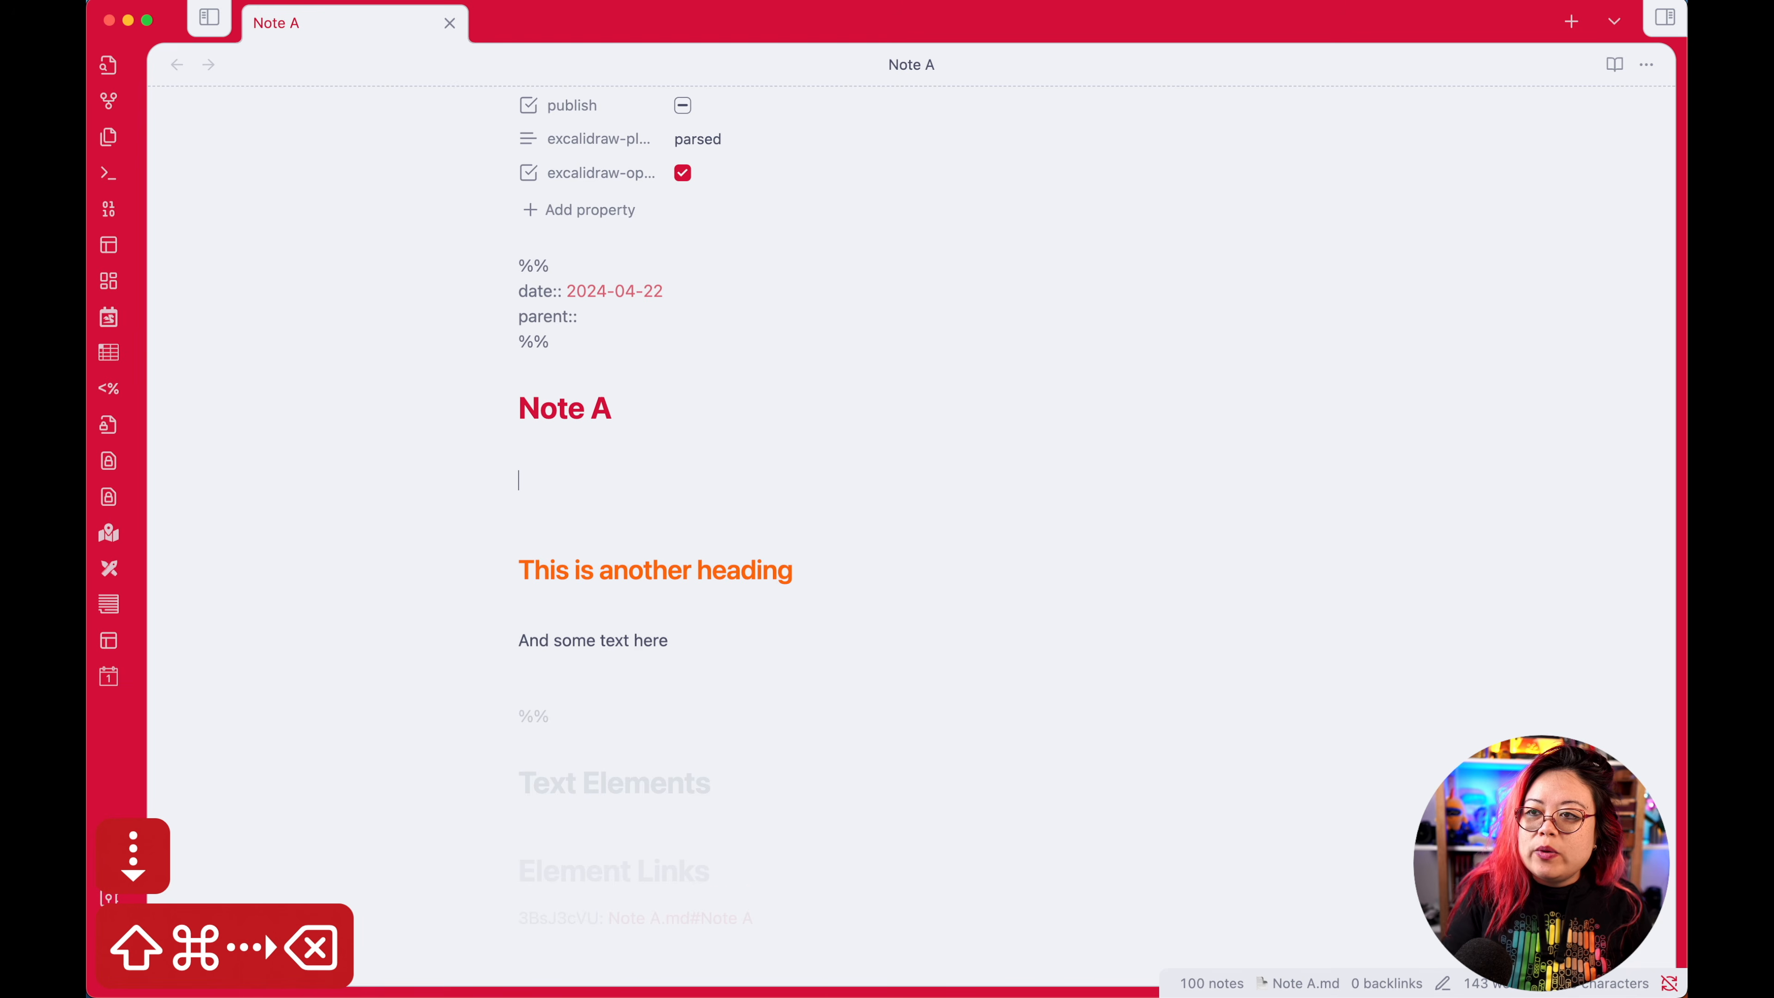
{"action": "key", "text": "Down"}
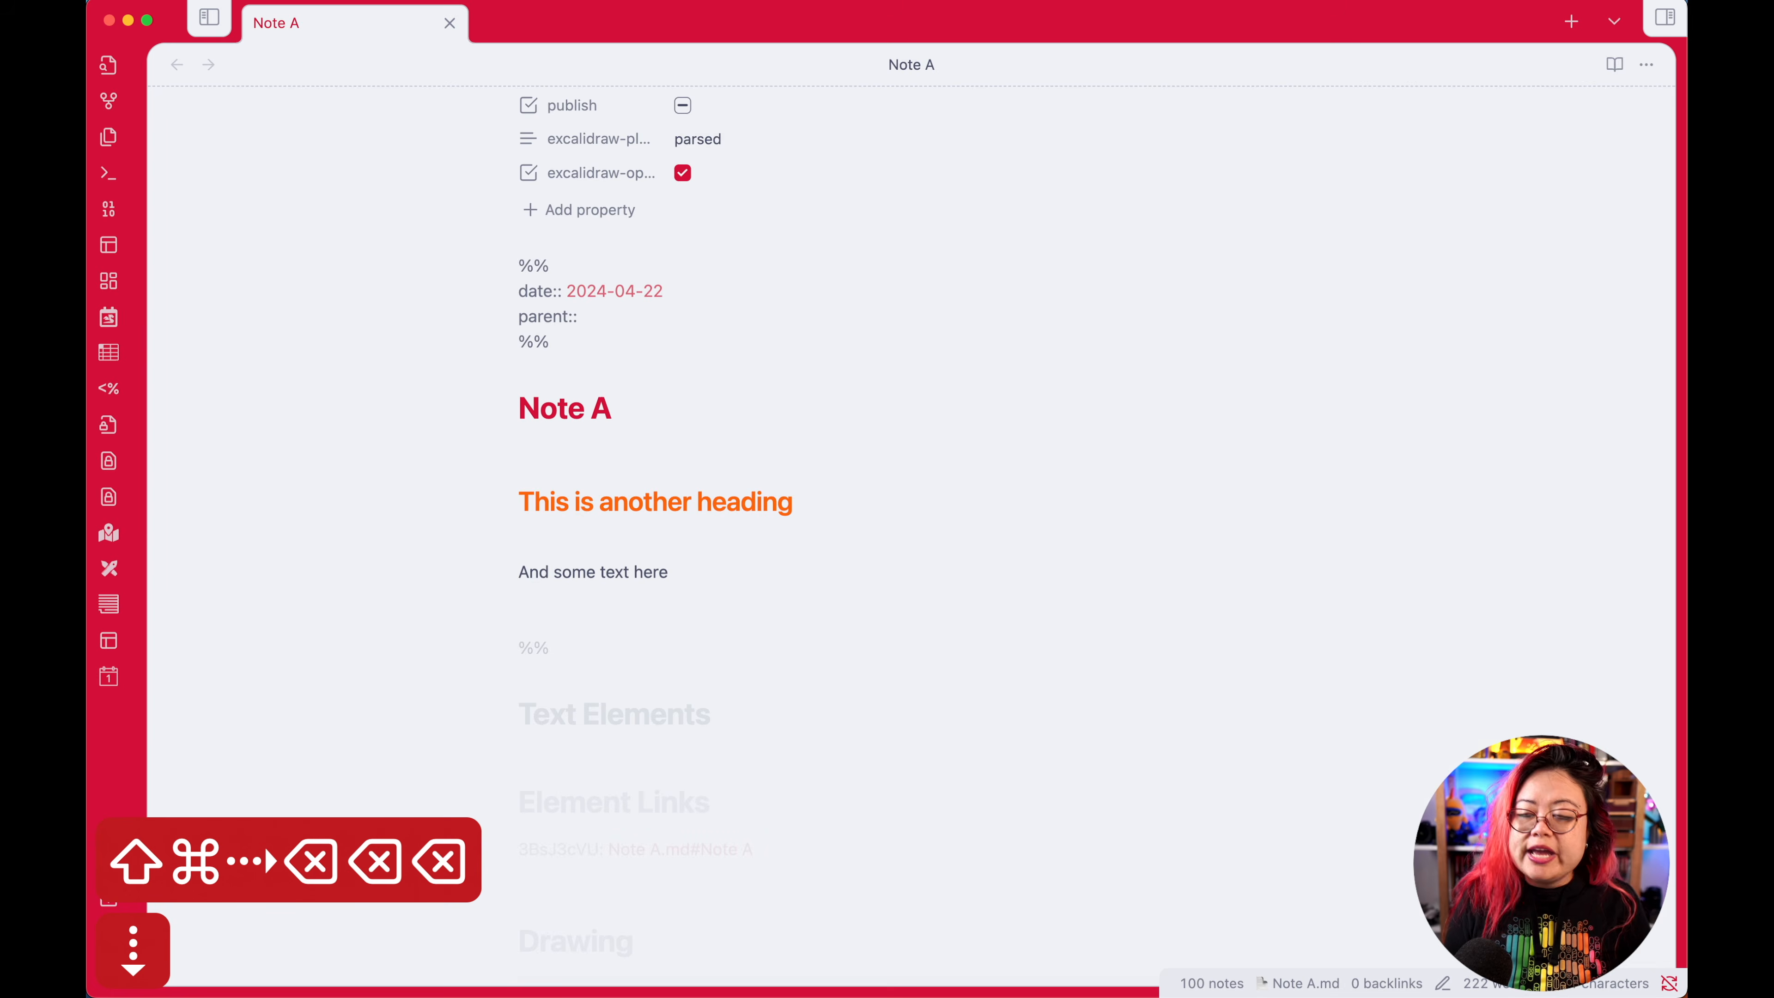
Step: Return Note A to the drawing view, then shrink the back-of-note card and centre it over the blue diamond
{"action": "key", "text": "alt+super+e"}
{"action": "left_click", "coordinate": [1059, 608]}
{"action": "left_click_drag", "start_coordinate": [1060, 608], "coordinate": [1024, 479]}
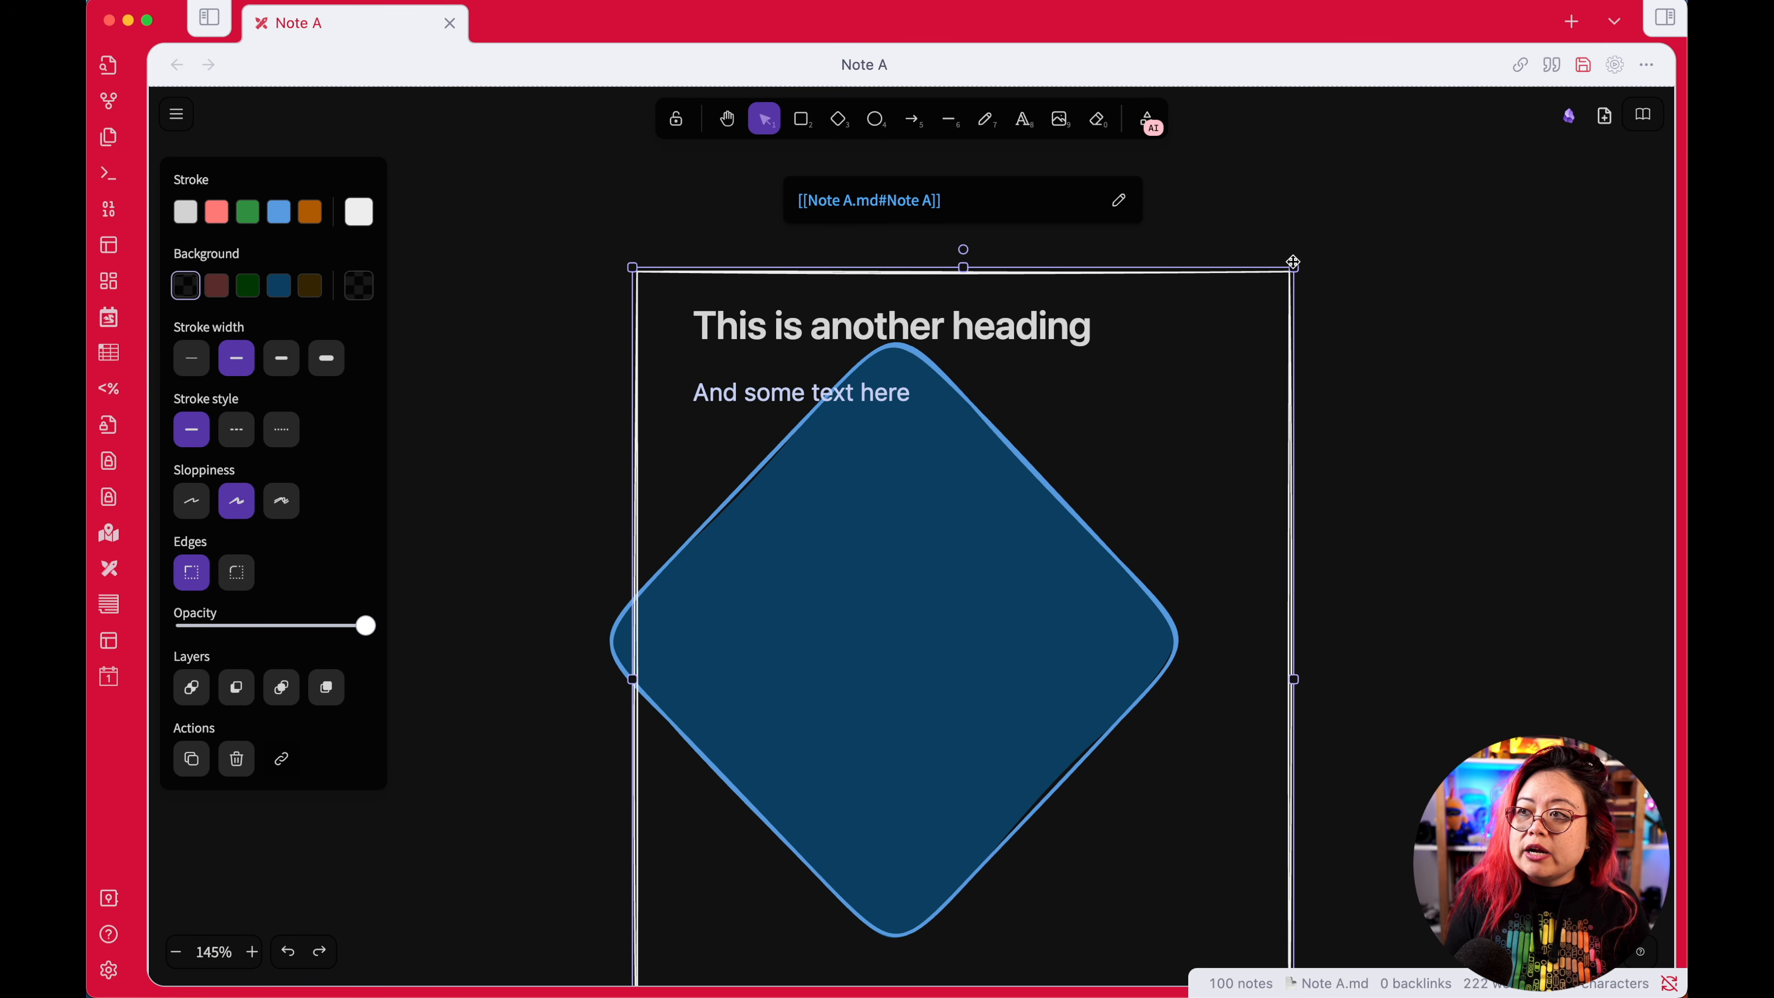
{"action": "left_click_drag", "start_coordinate": [1292, 266], "coordinate": [1093, 681]}
{"action": "left_click_drag", "start_coordinate": [939, 793], "coordinate": [1009, 559]}
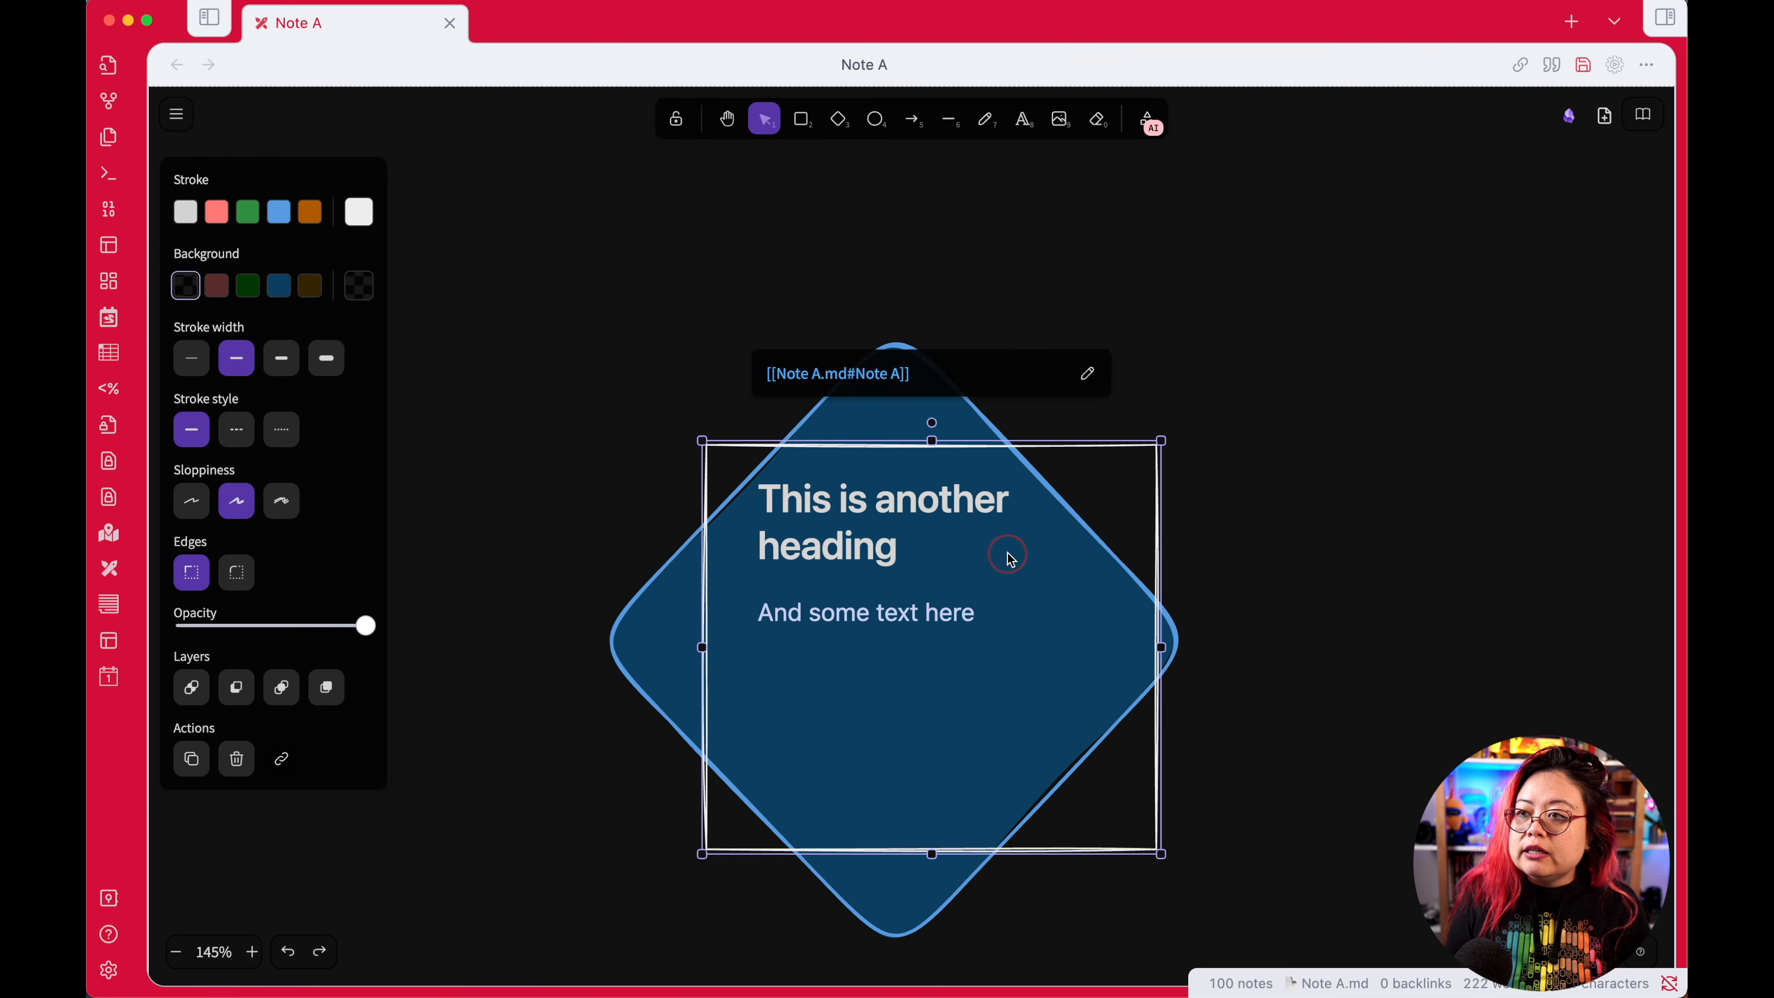
{"action": "left_click", "coordinate": [1464, 352]}
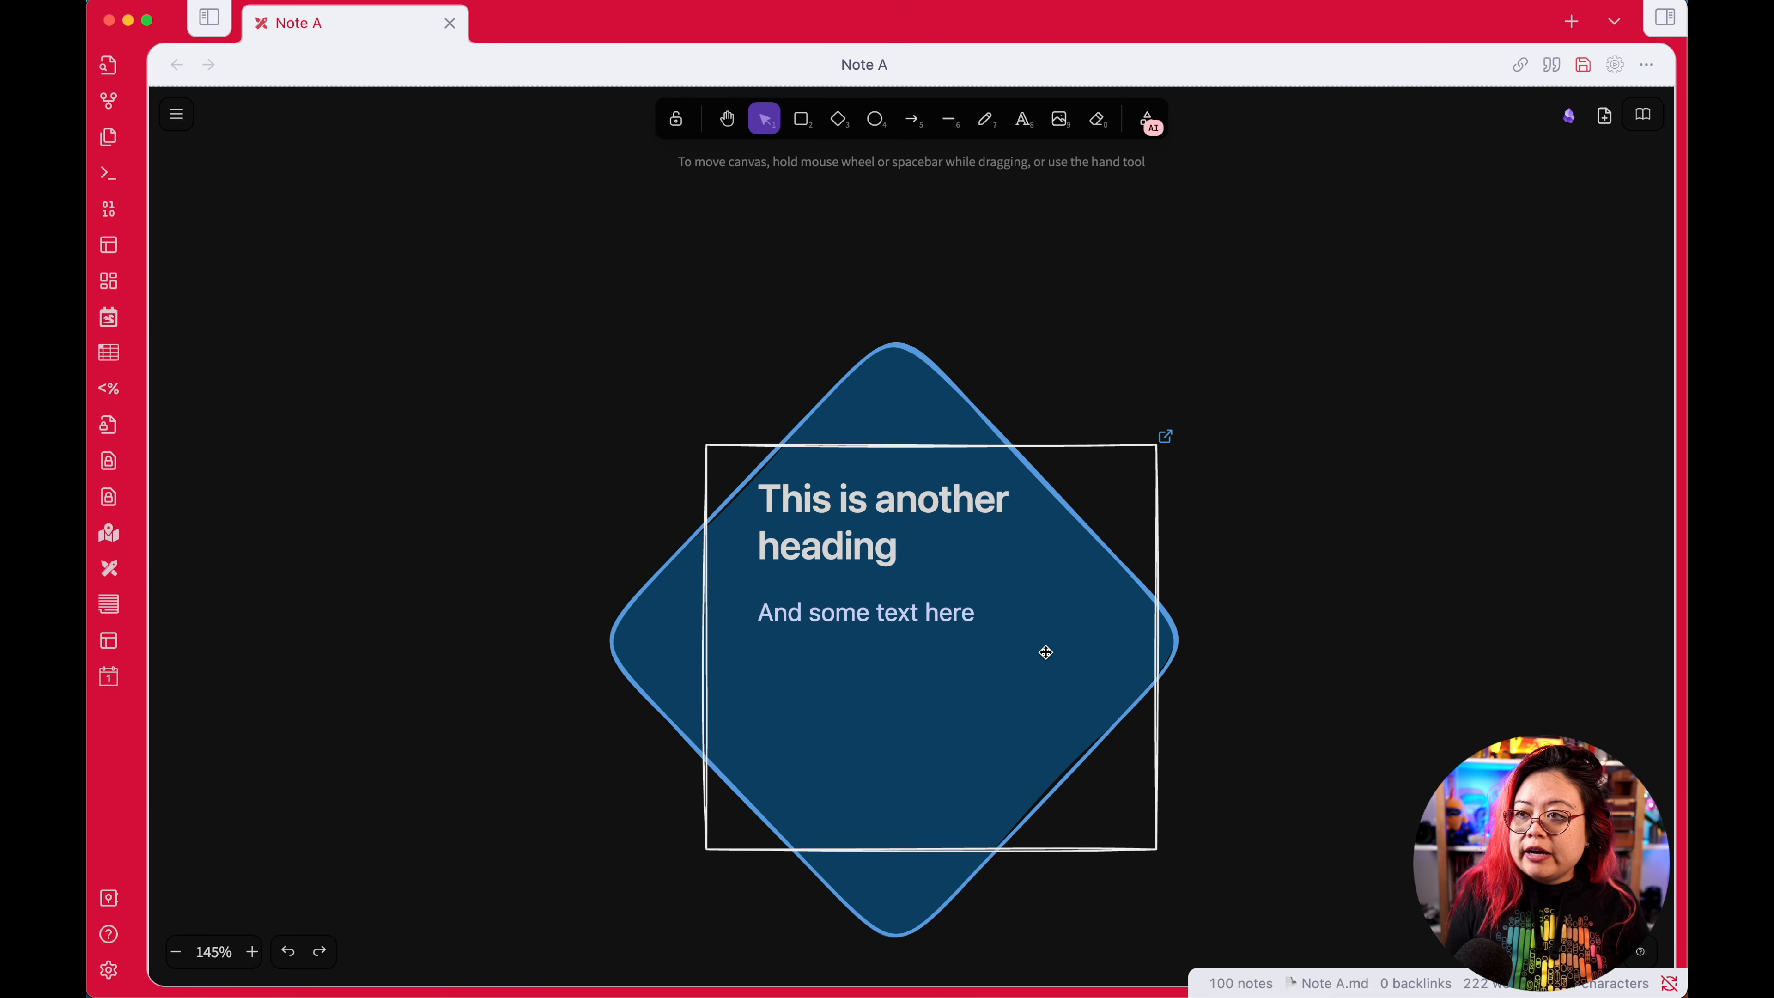
{"action": "left_click_drag", "start_coordinate": [1042, 650], "coordinate": [1029, 638]}
{"action": "left_click", "coordinate": [1434, 531]}
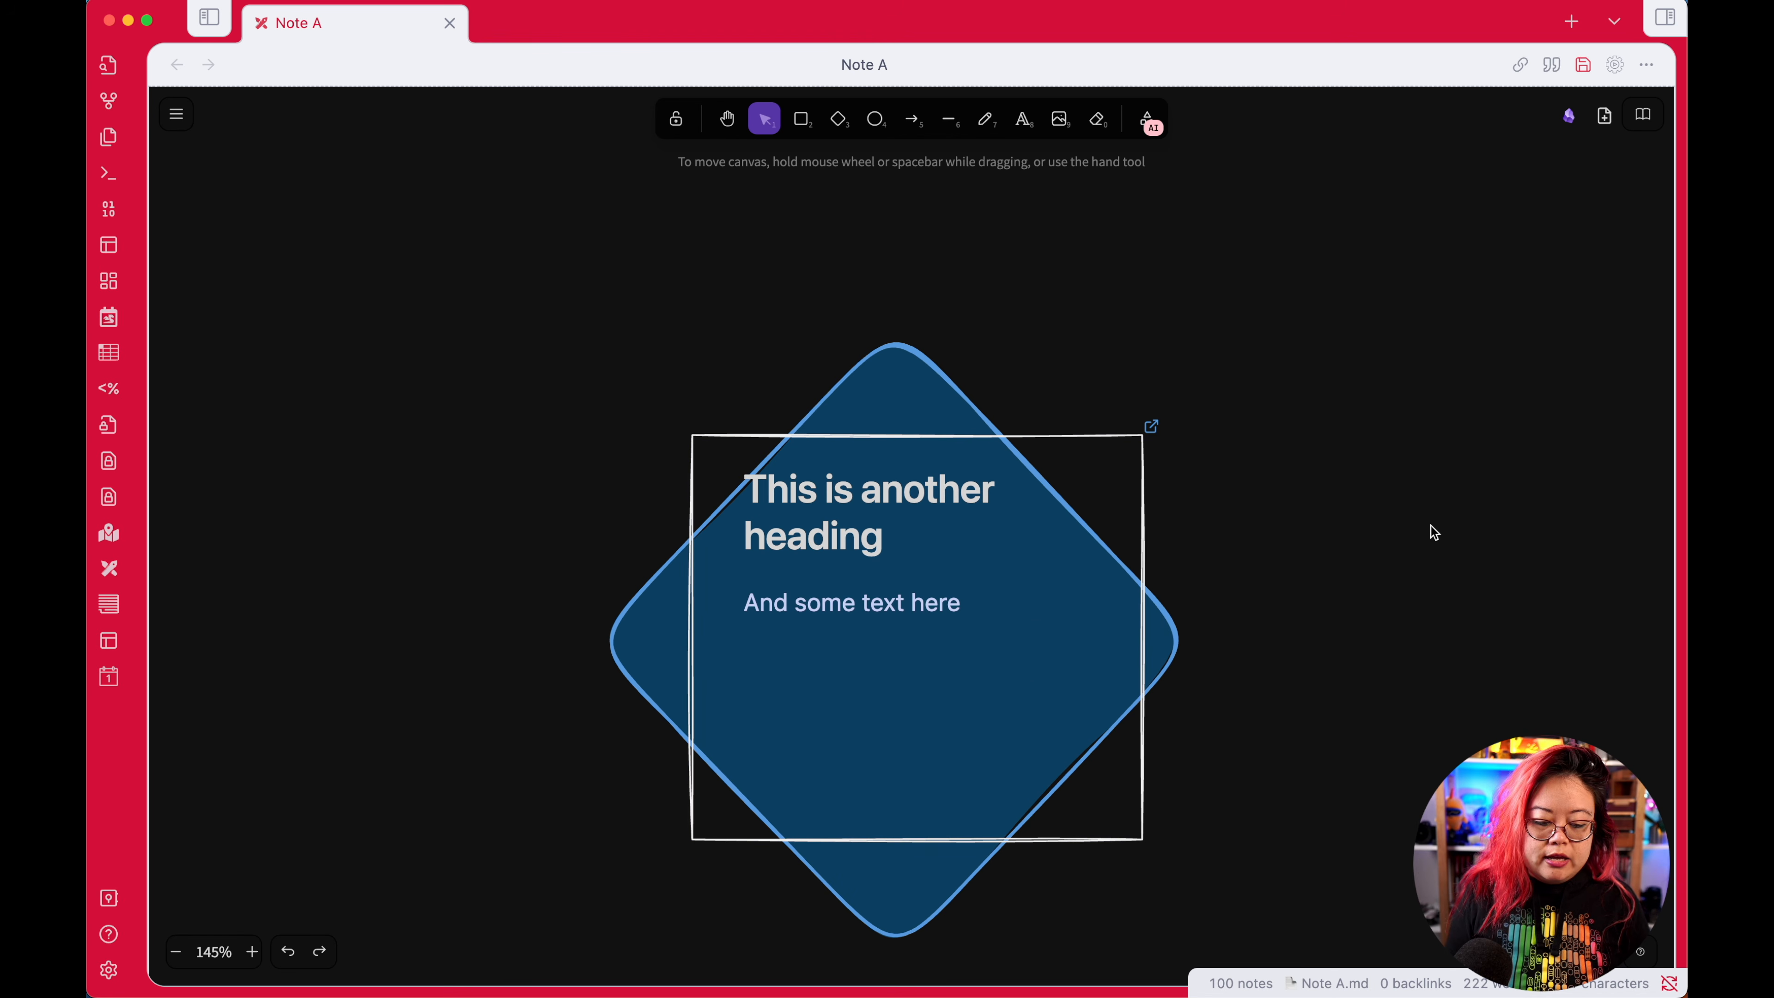
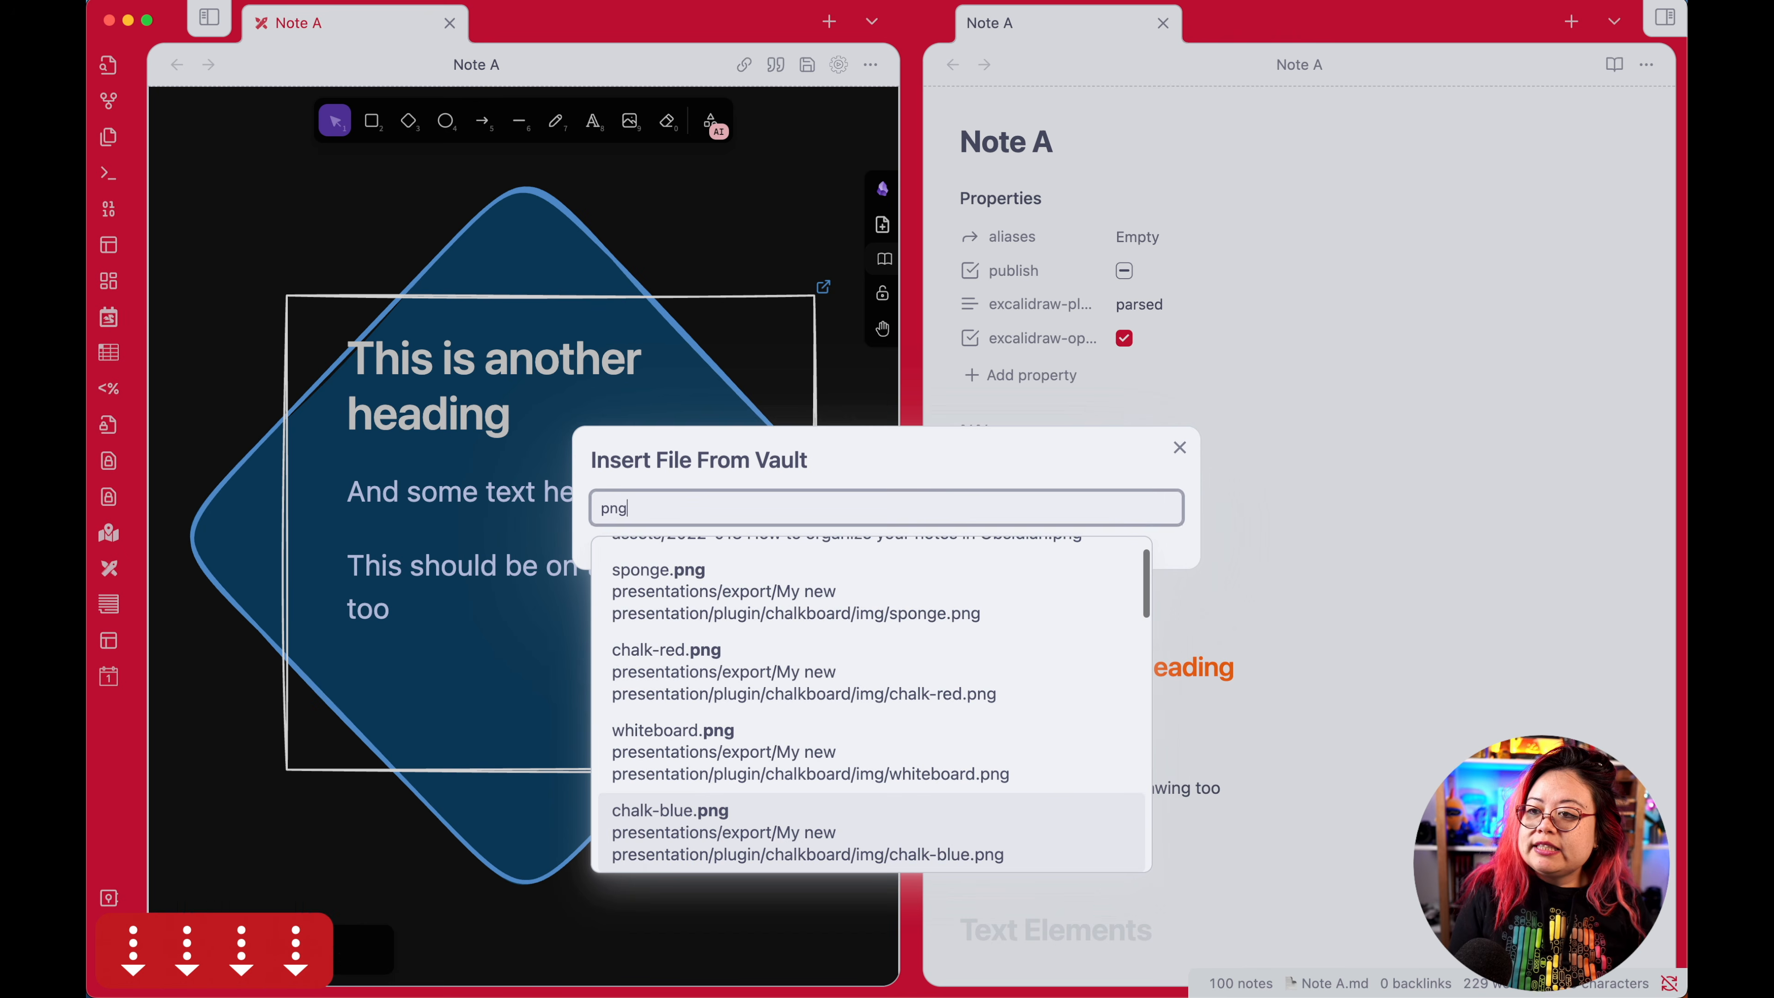
Step: Insert chalk-blue.png from the vault as an image and place it beside the diamond's upper-right edge
{"action": "key", "text": "Return"}
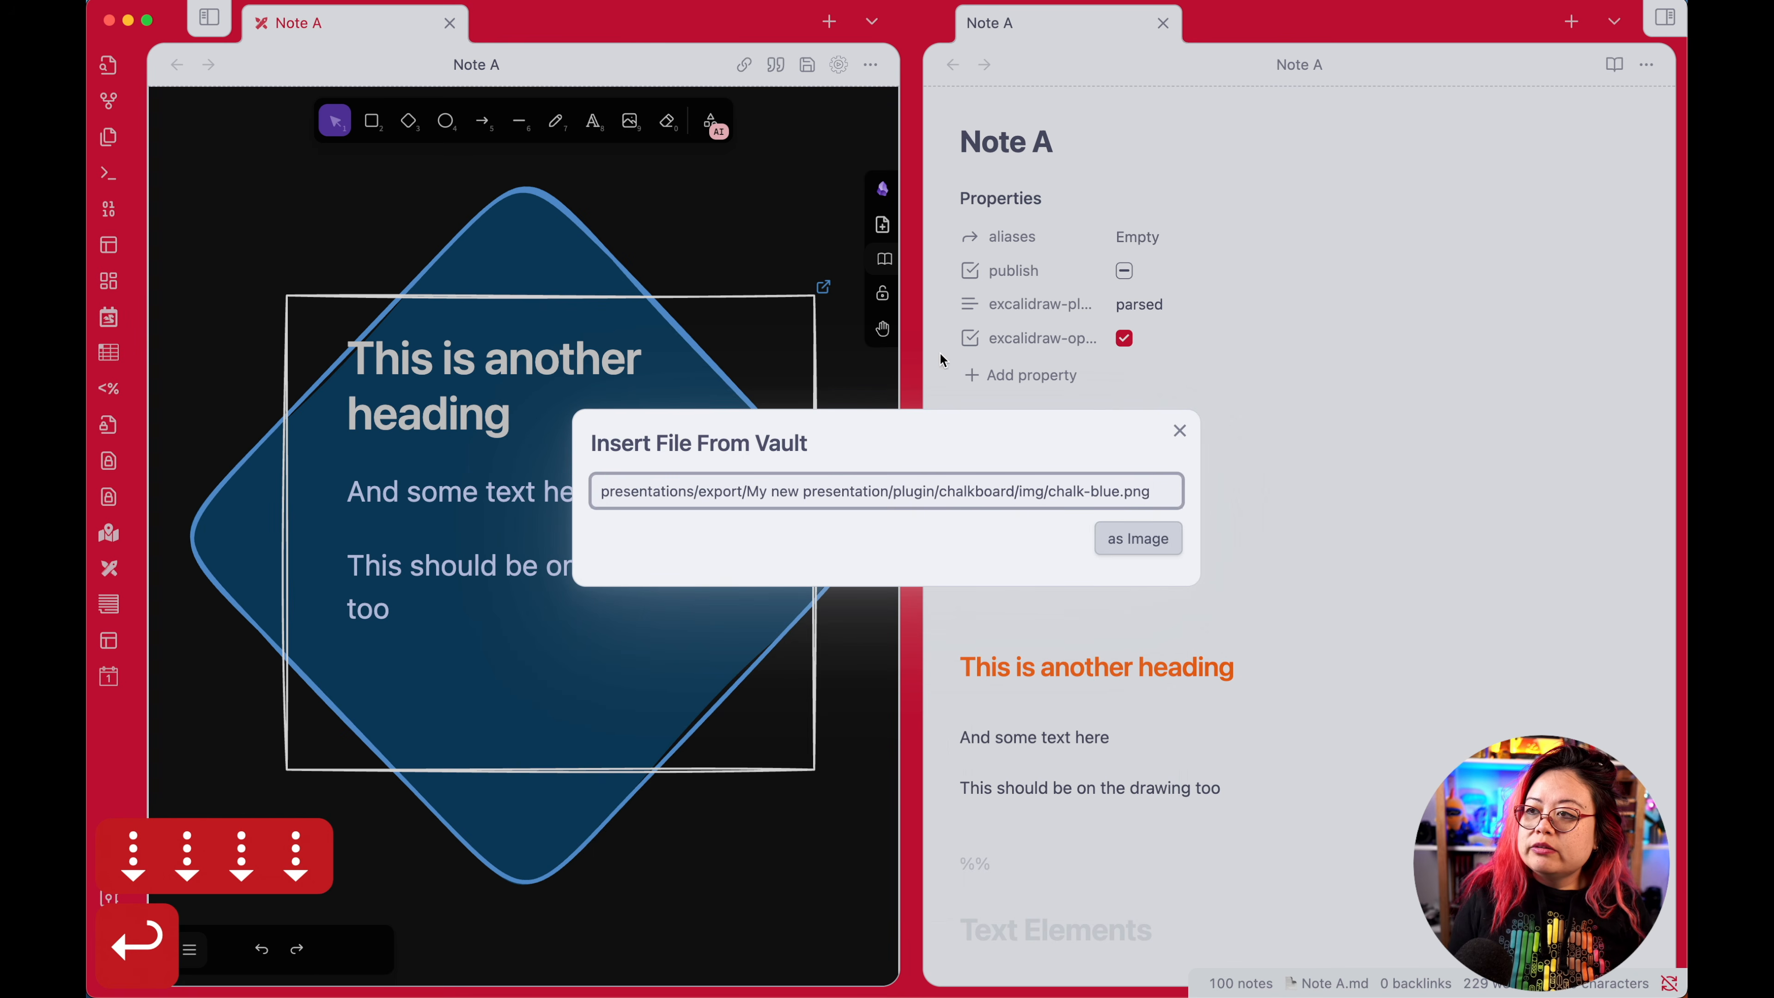
{"action": "left_click", "coordinate": [1135, 542]}
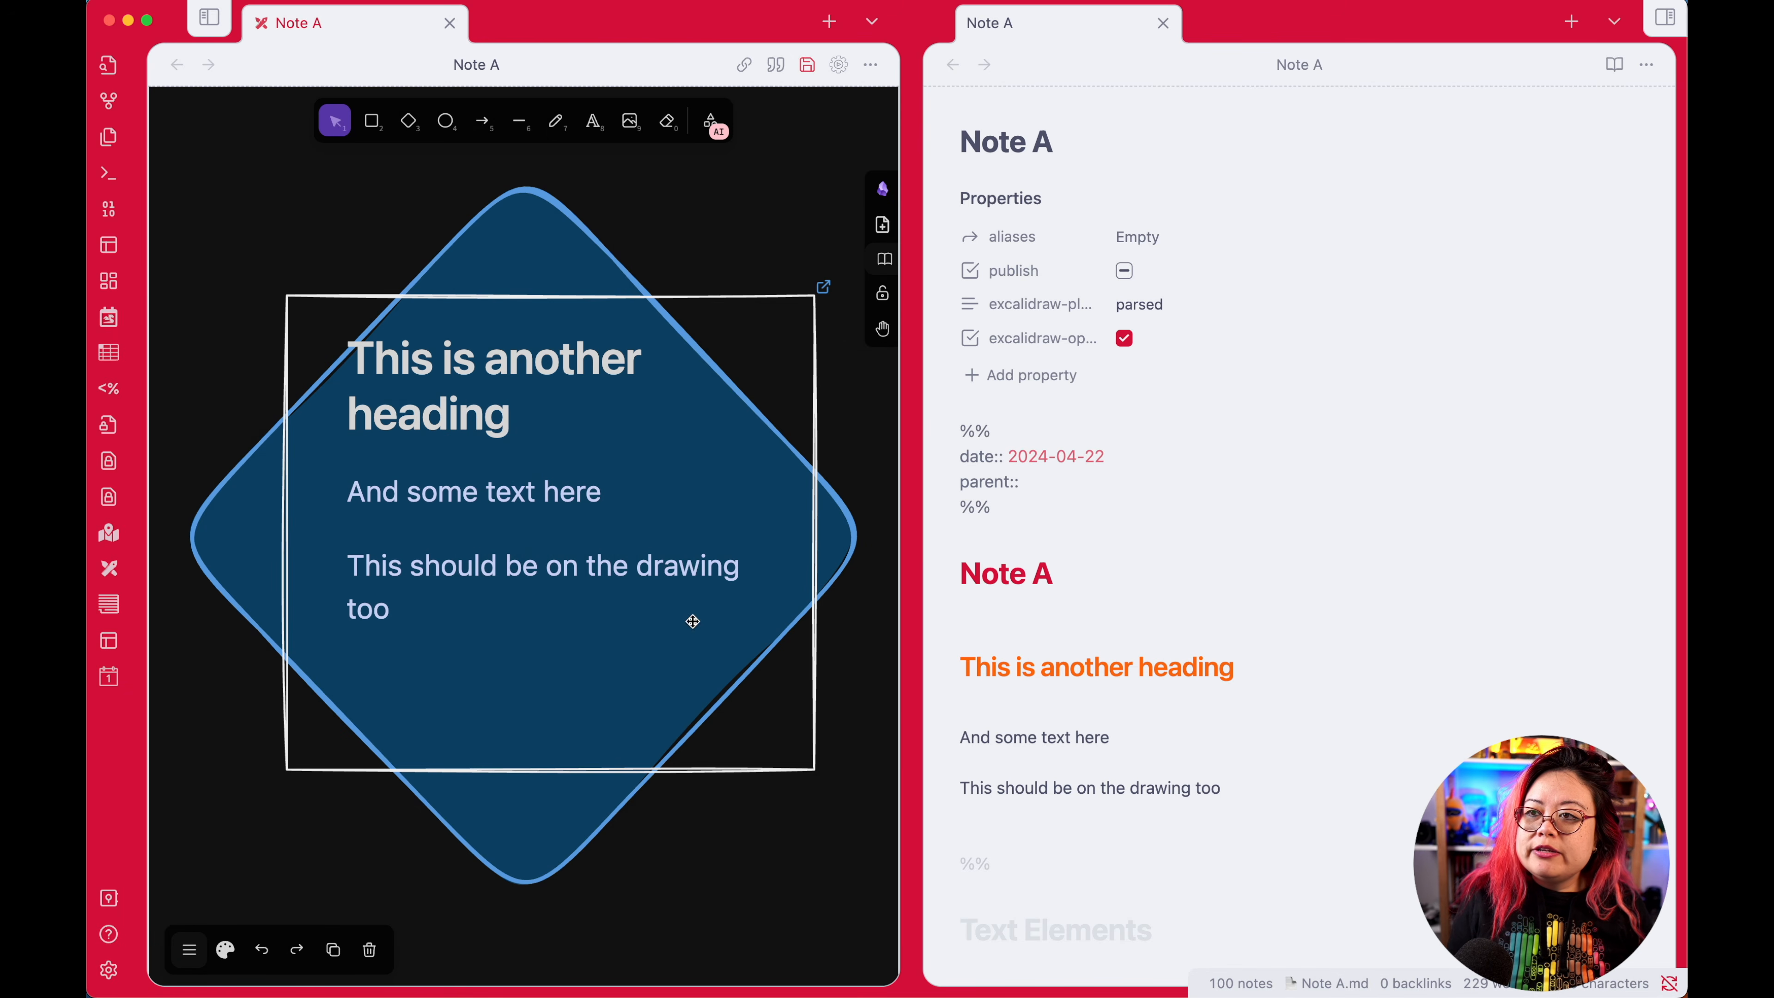
{"action": "left_click_drag", "start_coordinate": [300, 370], "coordinate": [660, 499]}
{"action": "left_click", "coordinate": [674, 341]}
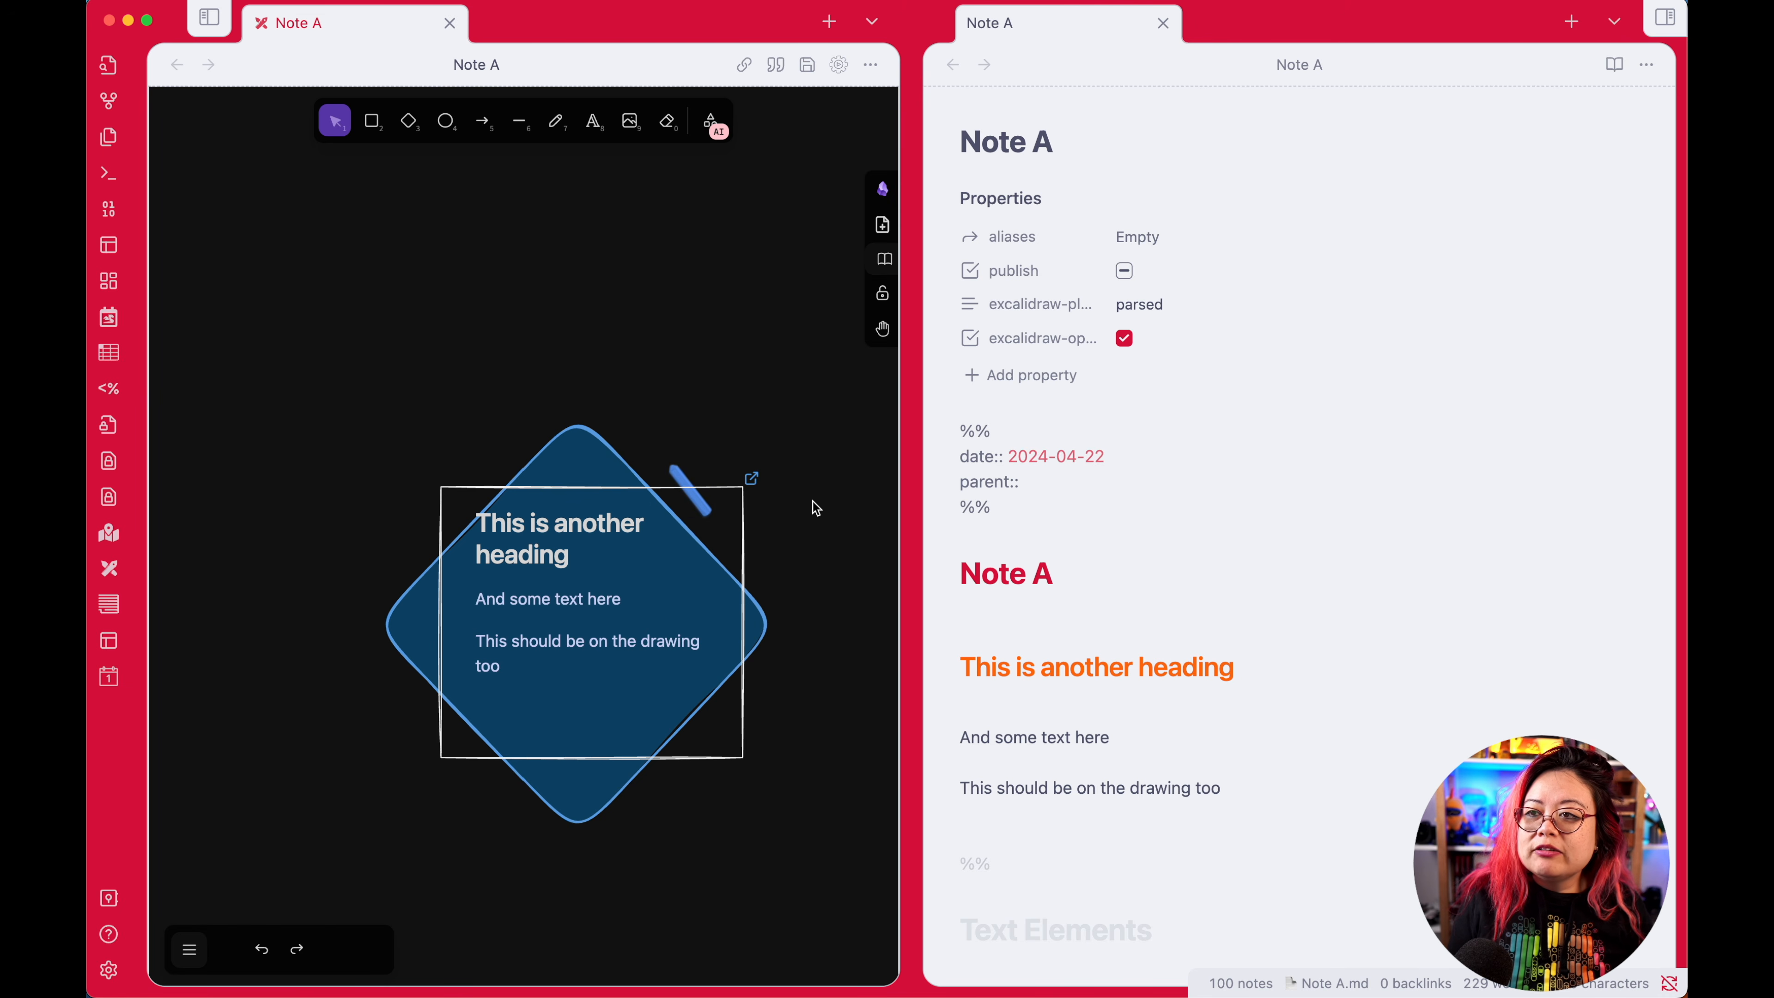
Step: Delete the back-of-note card from the drawing and nudge the blue chalk closer to the diamond's upper-right edge
{"action": "scroll", "coordinate": [815, 508], "scroll_direction": "up", "scroll_amount": 2}
{"action": "scroll", "coordinate": [716, 543], "scroll_direction": "up", "scroll_amount": 5}
{"action": "left_click", "coordinate": [400, 368]}
{"action": "key", "text": "BackSpace"}
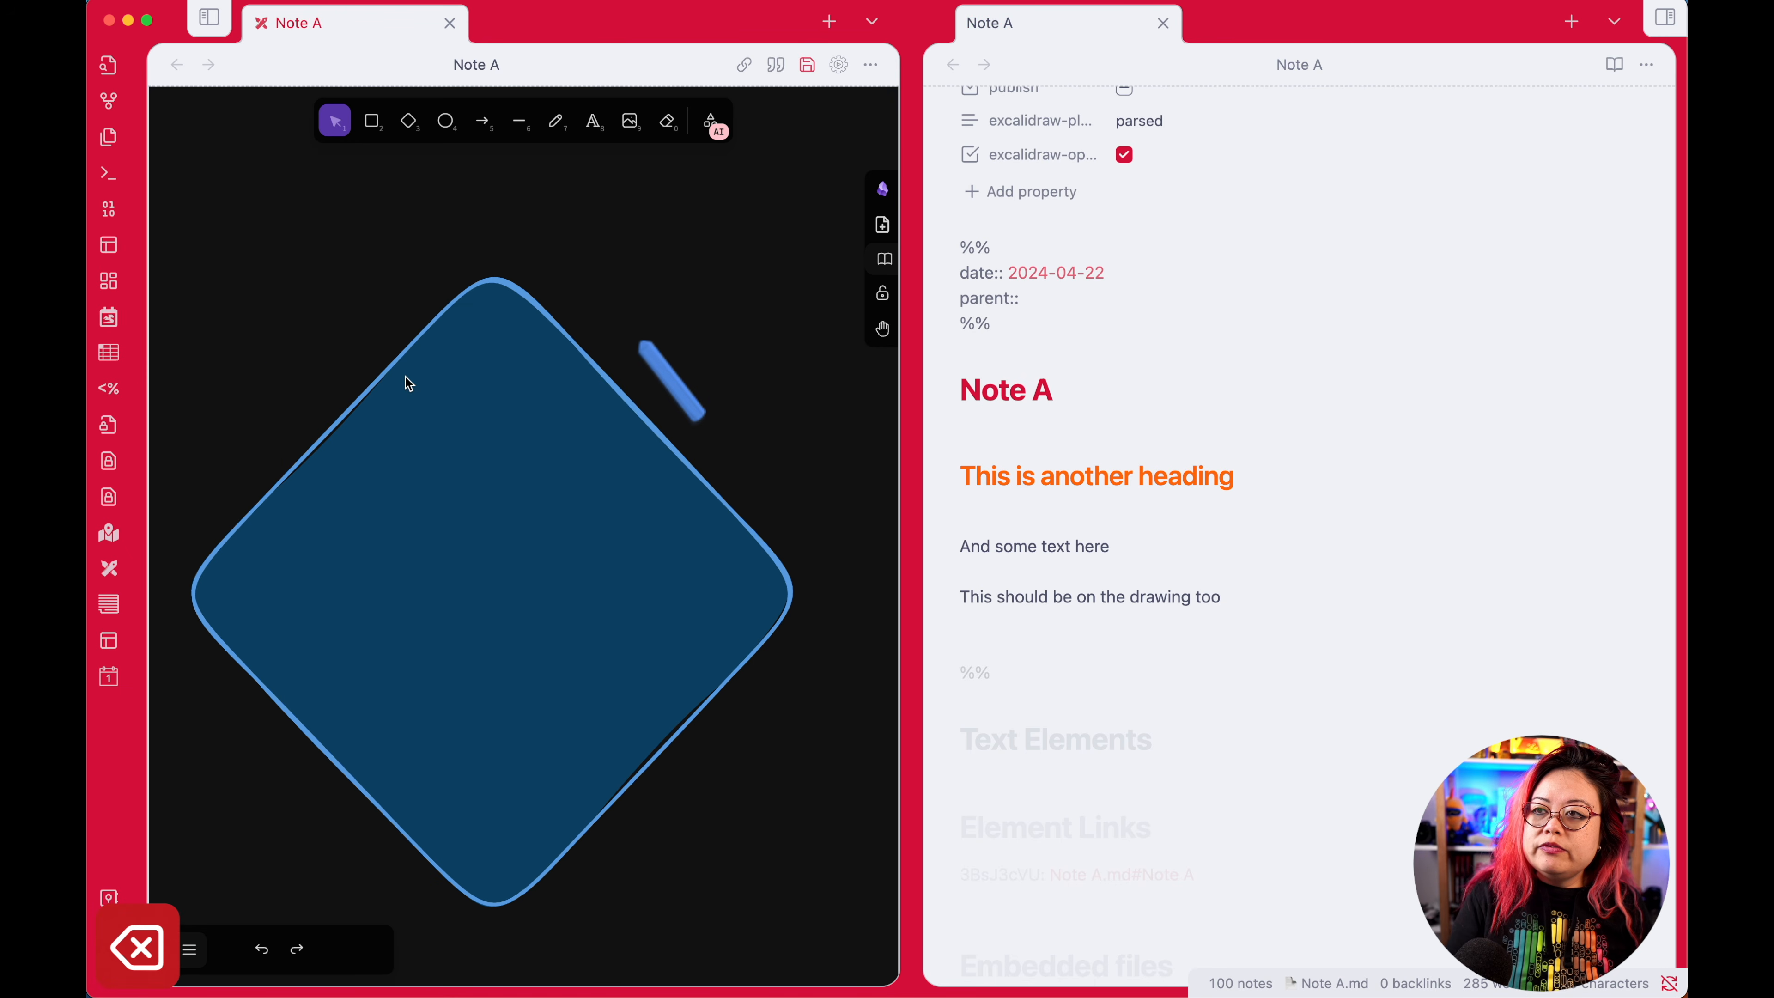
{"action": "left_click_drag", "start_coordinate": [692, 398], "coordinate": [714, 422]}
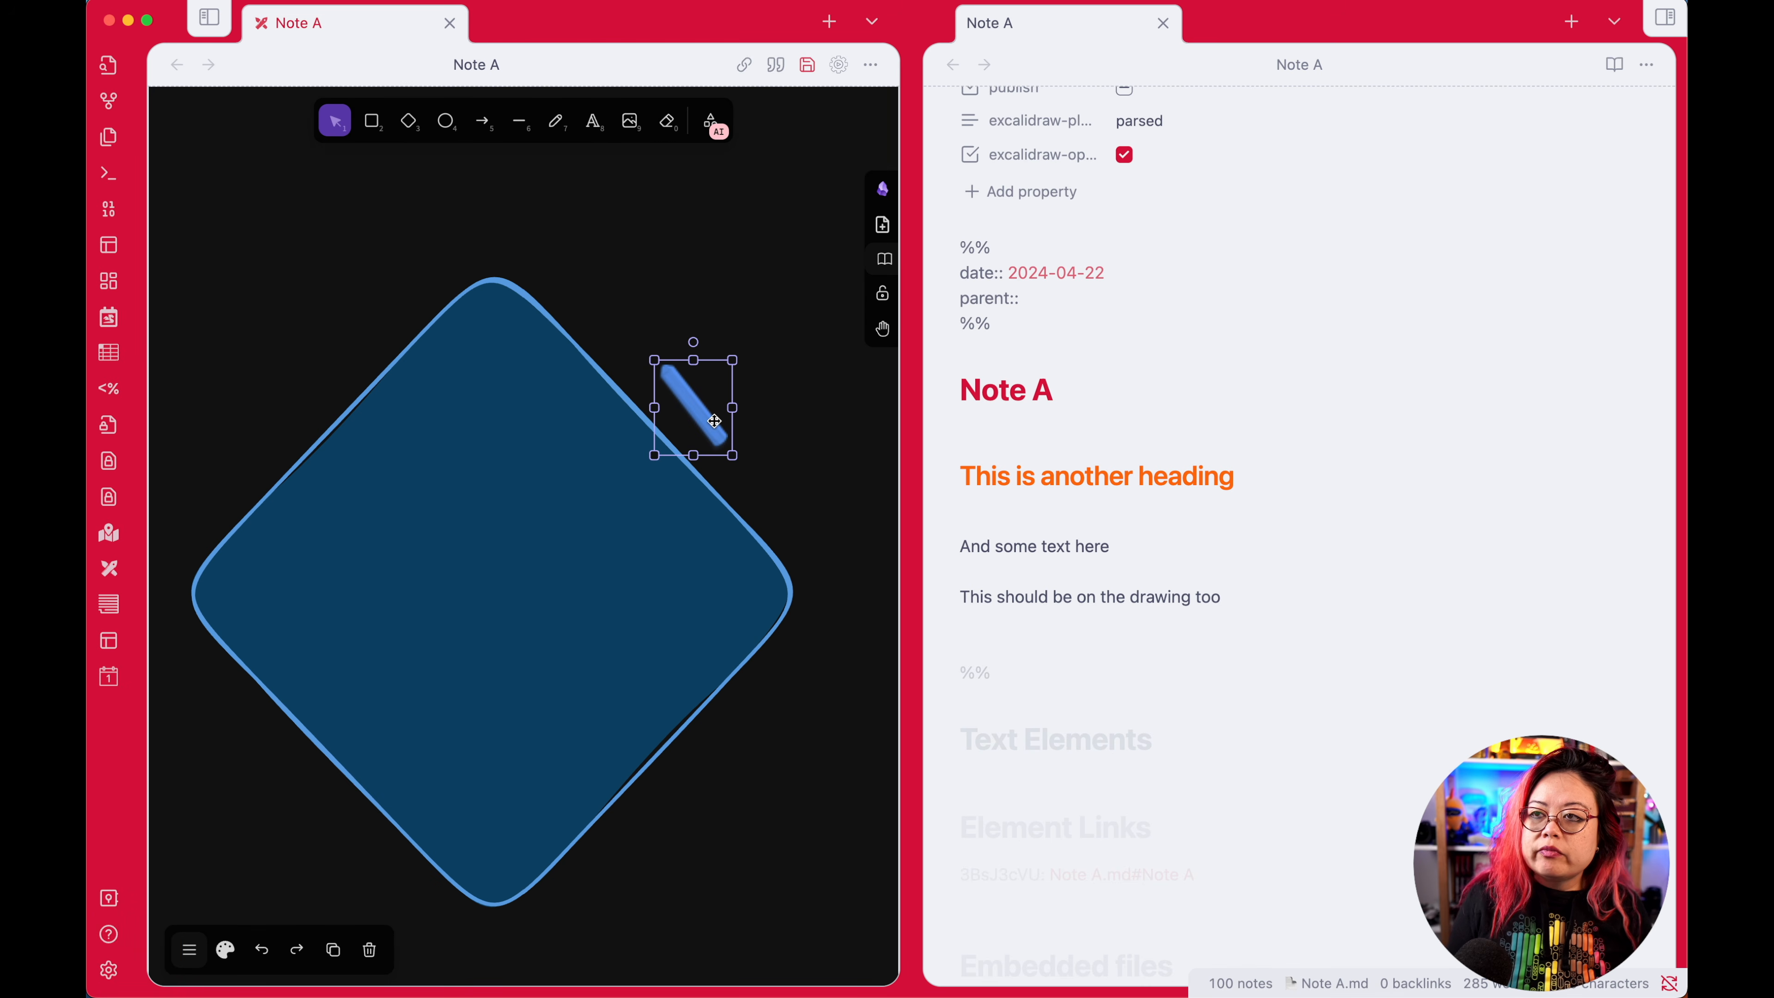
Step: Insert sponge.png from the vault into the drawing as an image on the blue diamond
{"action": "key", "text": "alt+super+minus"}
{"action": "type", "text": ".png"}
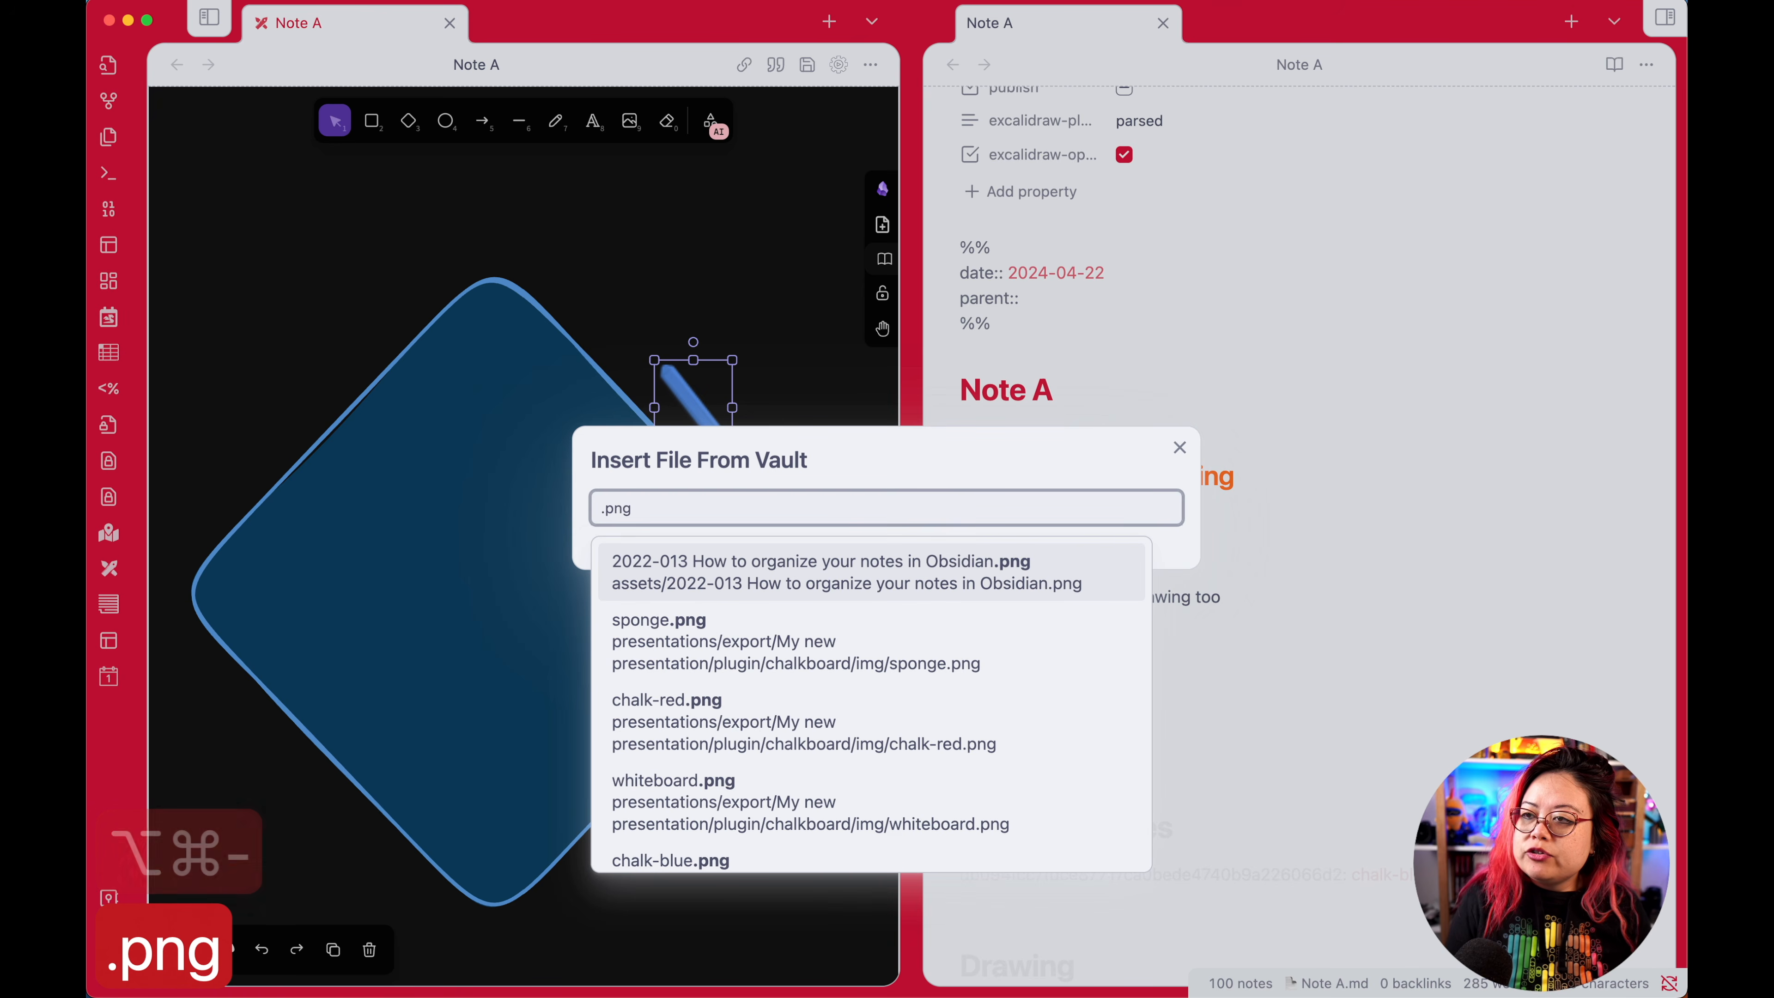
{"action": "key", "text": "Down"}
{"action": "key", "text": "Return"}
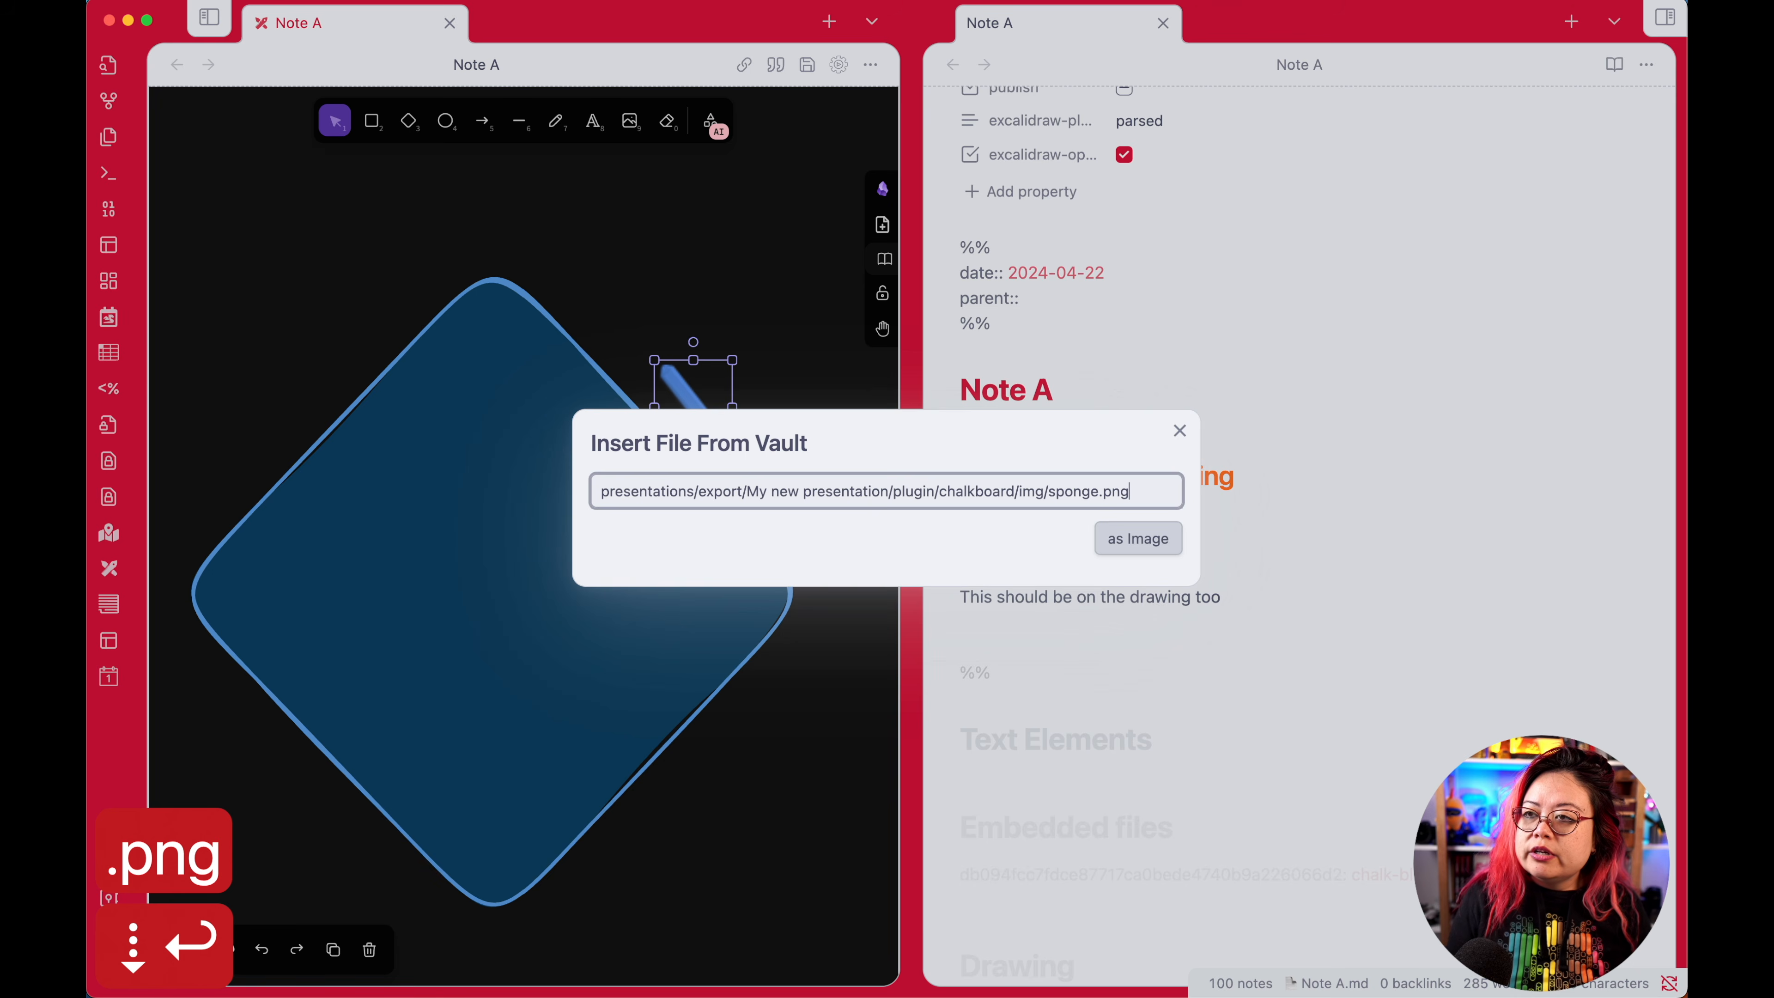
{"action": "left_click", "coordinate": [1129, 539]}
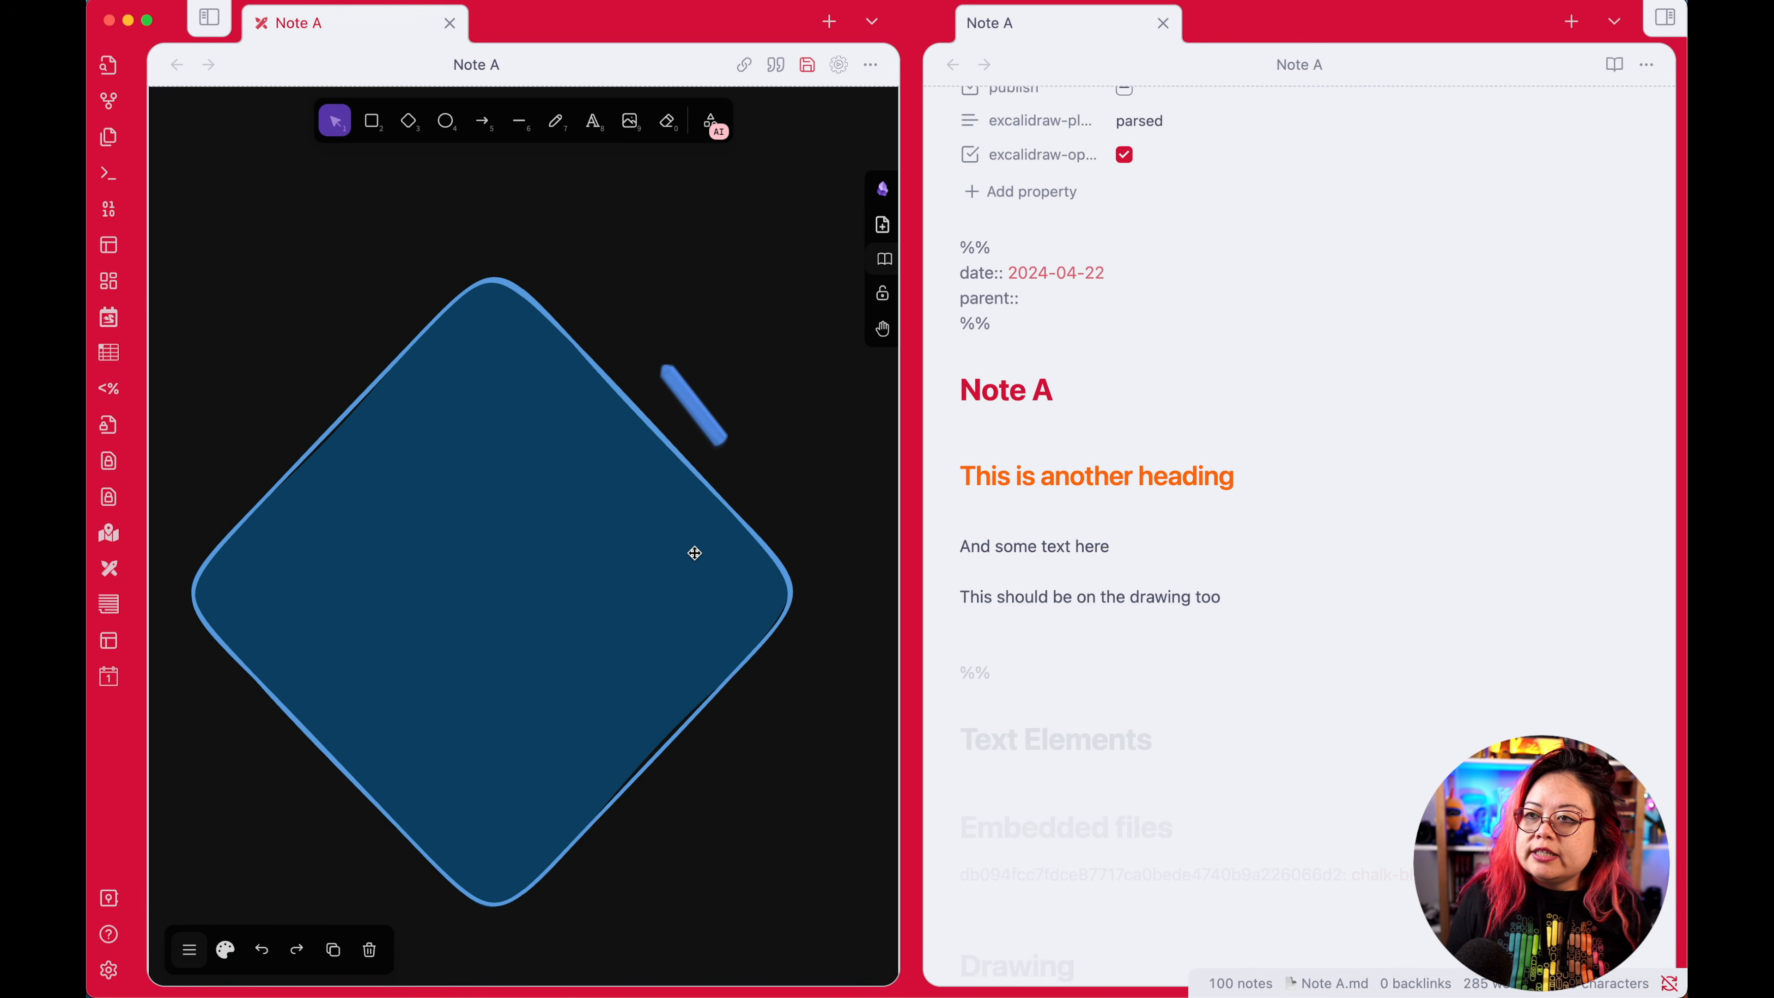
{"action": "scroll", "coordinate": [703, 552], "scroll_direction": "down", "scroll_amount": 3}
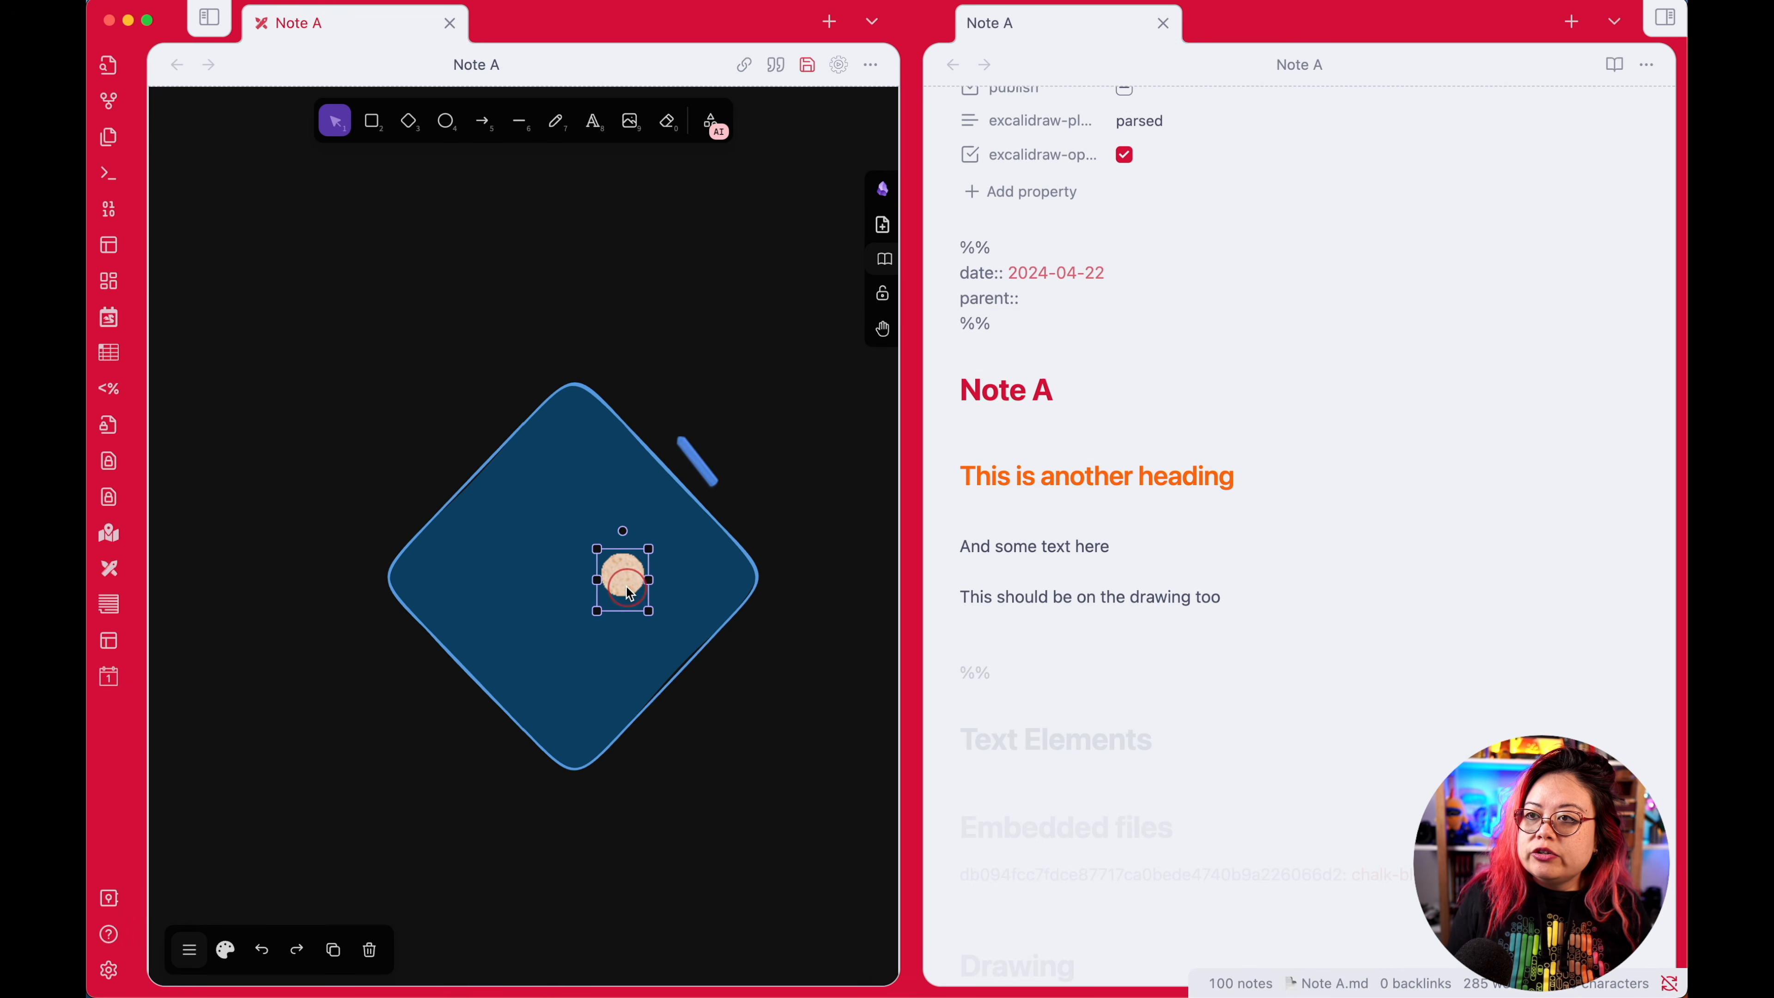
Step: Add the chalk-red.png image to the drawing and place it on the diamond above the sponge
{"action": "scroll", "coordinate": [694, 514], "scroll_direction": "up", "scroll_amount": 2}
{"action": "scroll", "coordinate": [695, 514], "scroll_direction": "up", "scroll_amount": 3}
{"action": "key", "text": "super+v"}
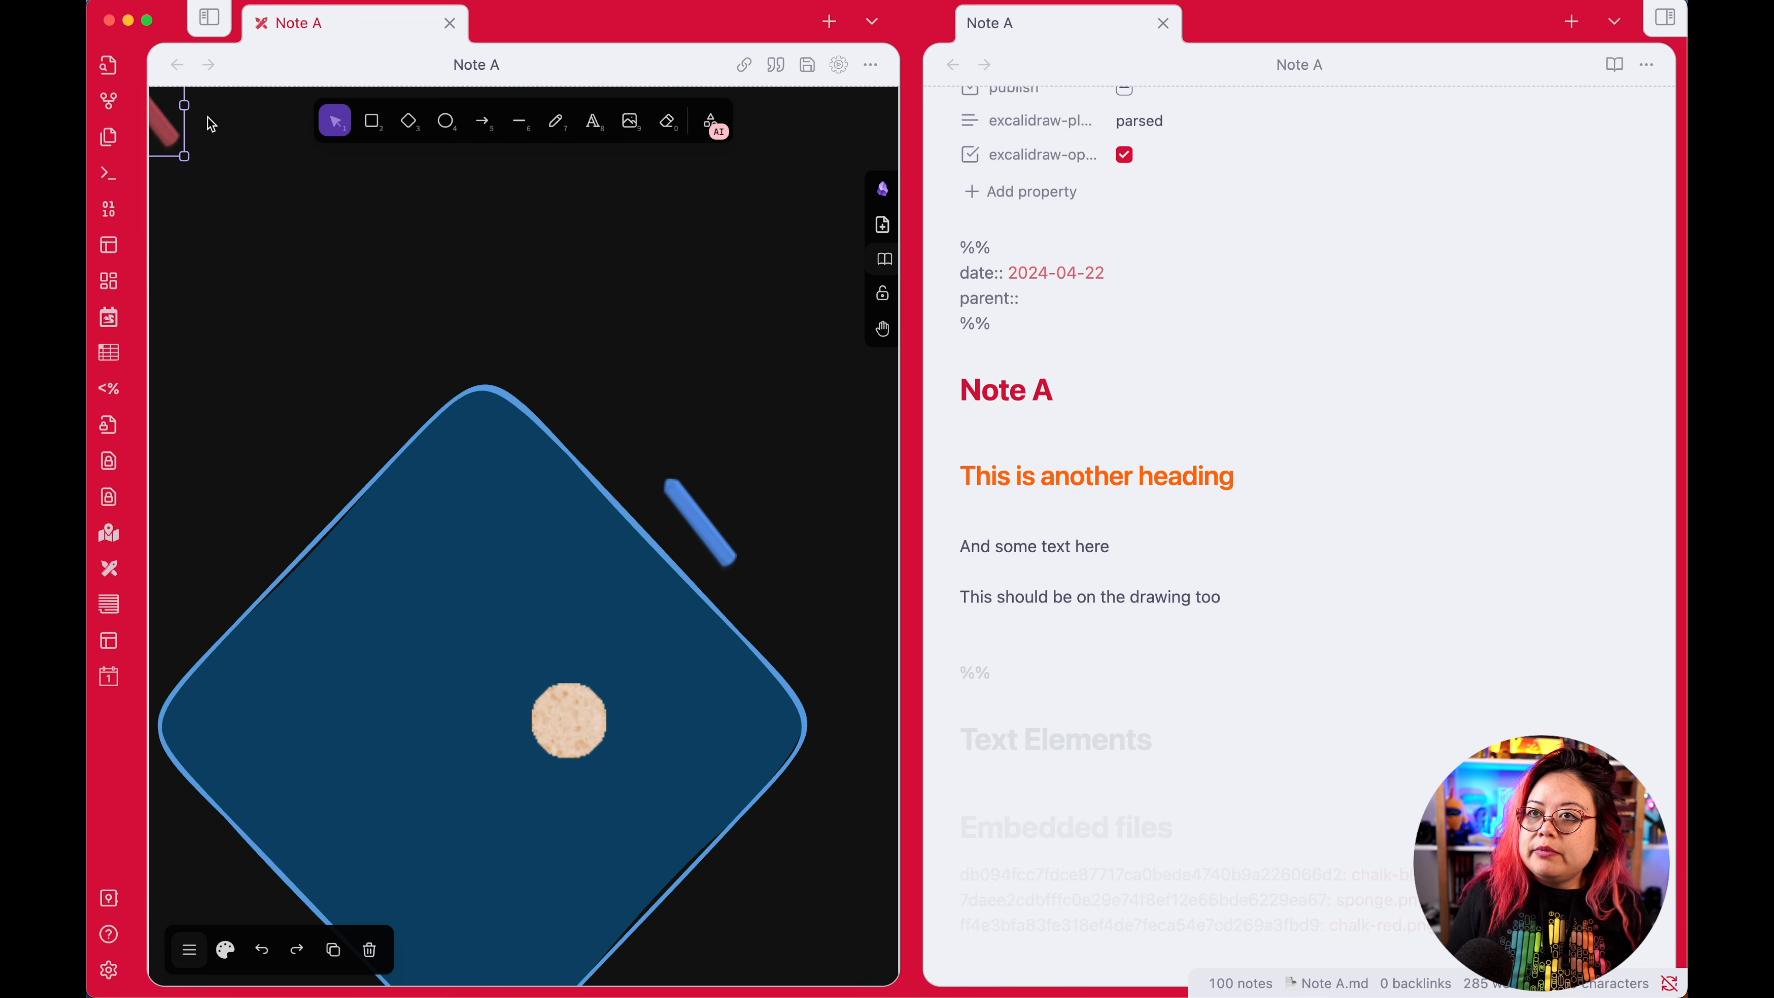
{"action": "left_click_drag", "start_coordinate": [303, 239], "coordinate": [703, 678]}
{"action": "left_click", "coordinate": [673, 298]}
{"action": "scroll", "coordinate": [622, 623], "scroll_direction": "down", "scroll_amount": 3}
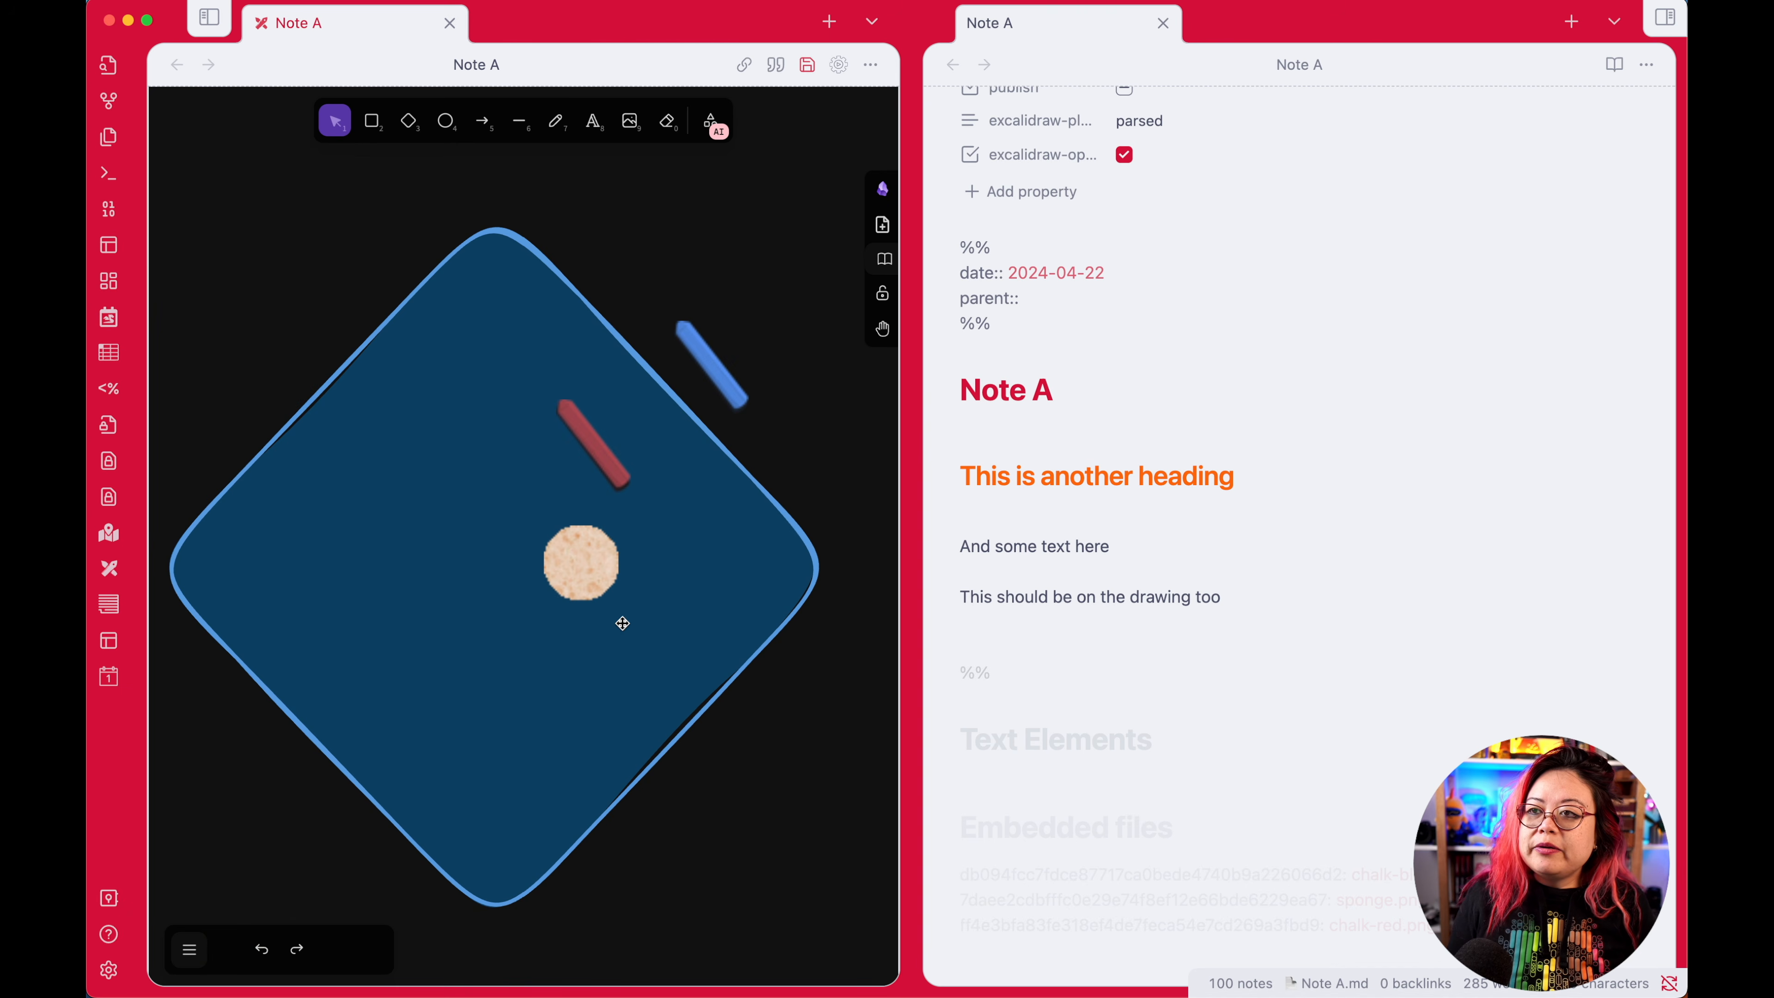
{"action": "left_click", "coordinate": [603, 439]}
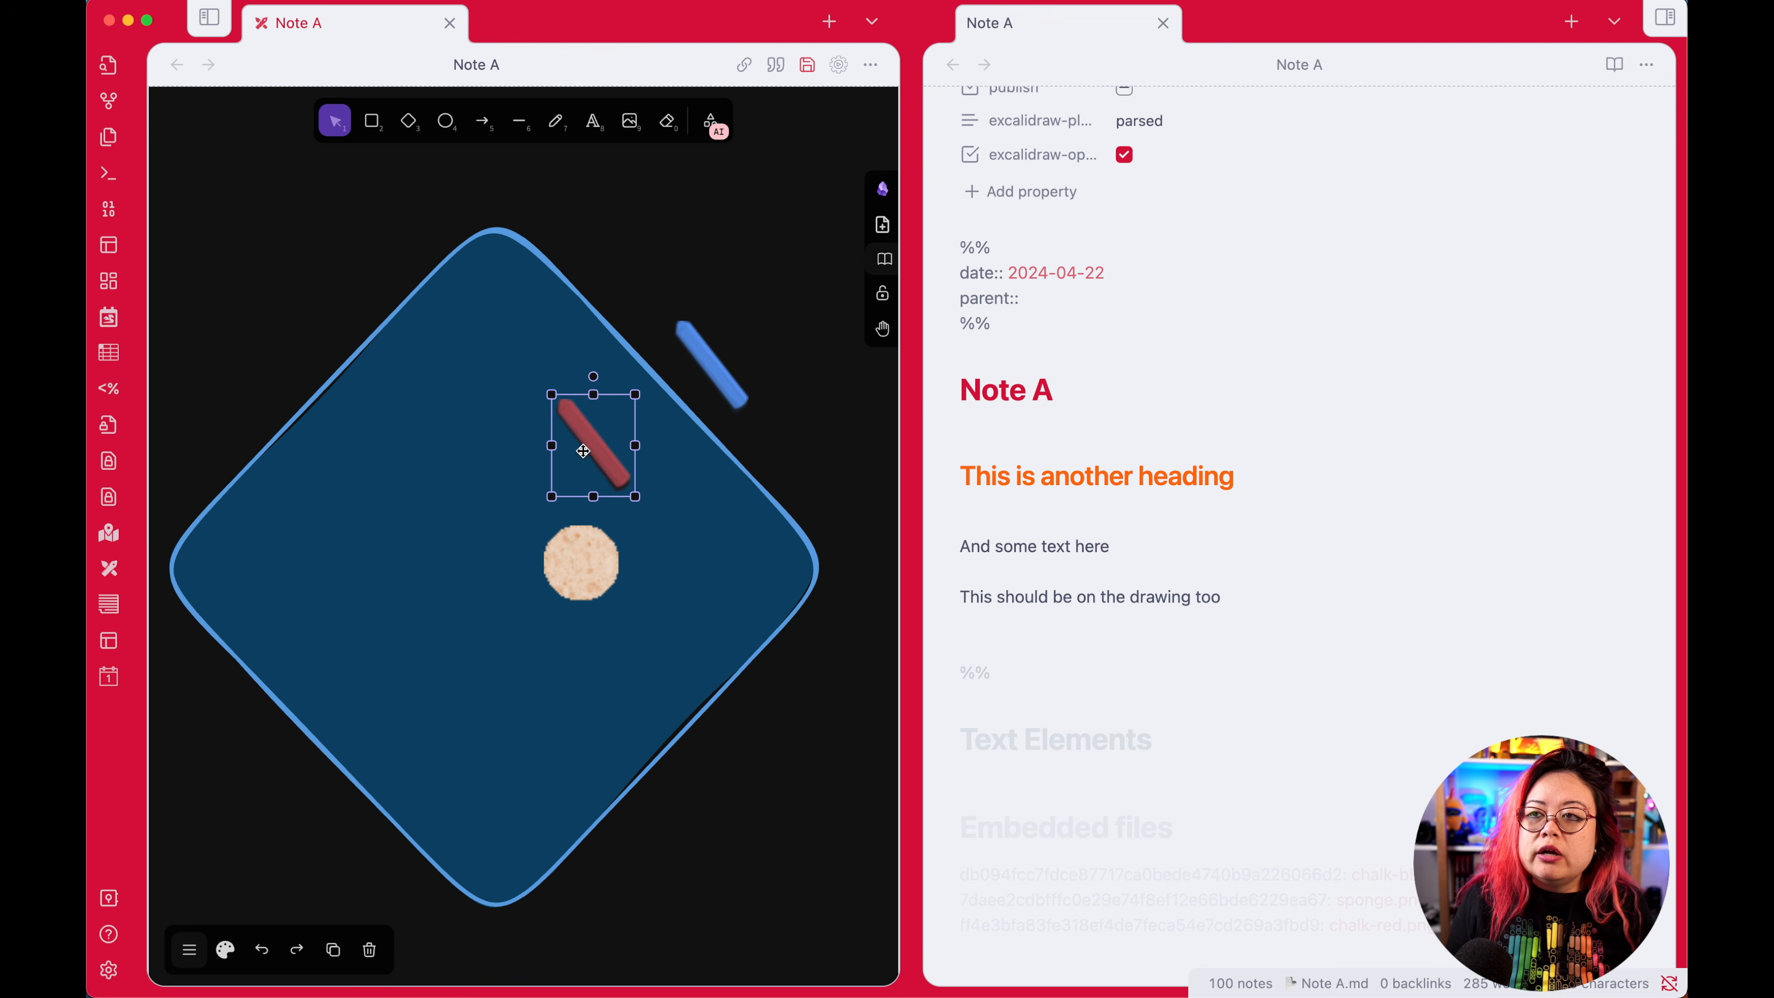
Step: Embed Note A.svg in the Markdown below "This should be on the drawing too", and undo the embed
{"action": "left_click", "coordinate": [1289, 550]}
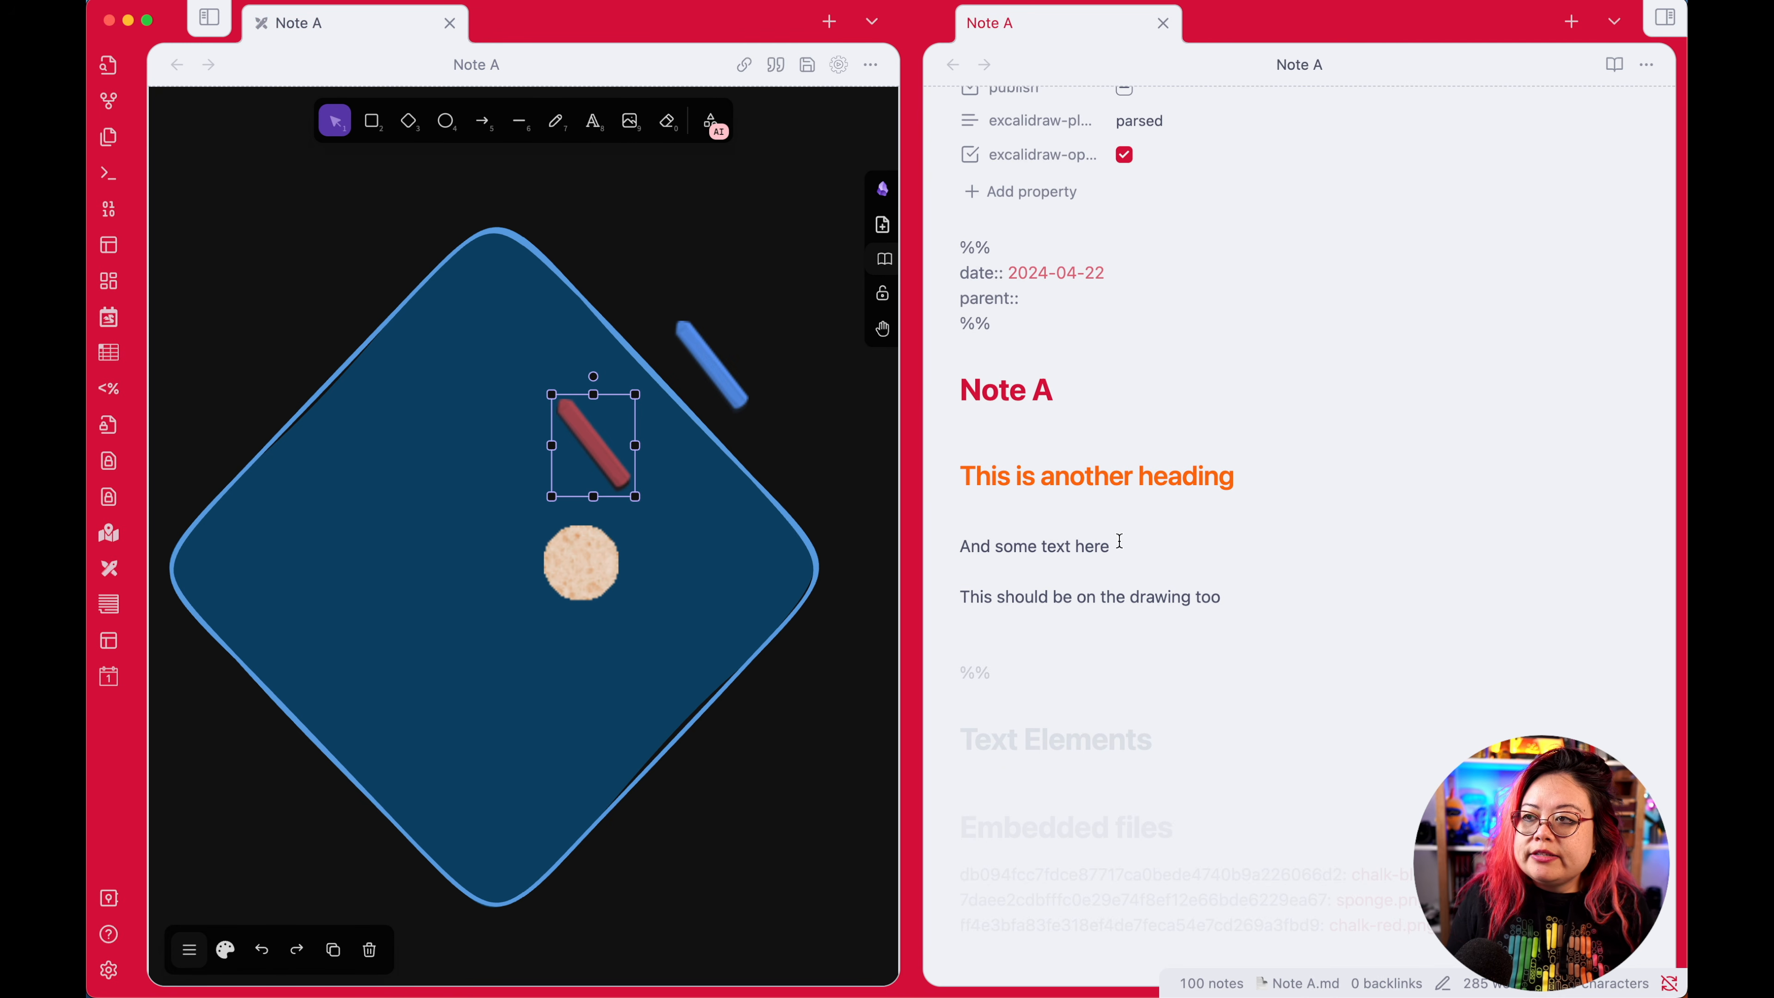
{"action": "left_click", "coordinate": [1174, 622]}
{"action": "scroll", "coordinate": [1172, 618], "scroll_direction": "down", "scroll_amount": 2}
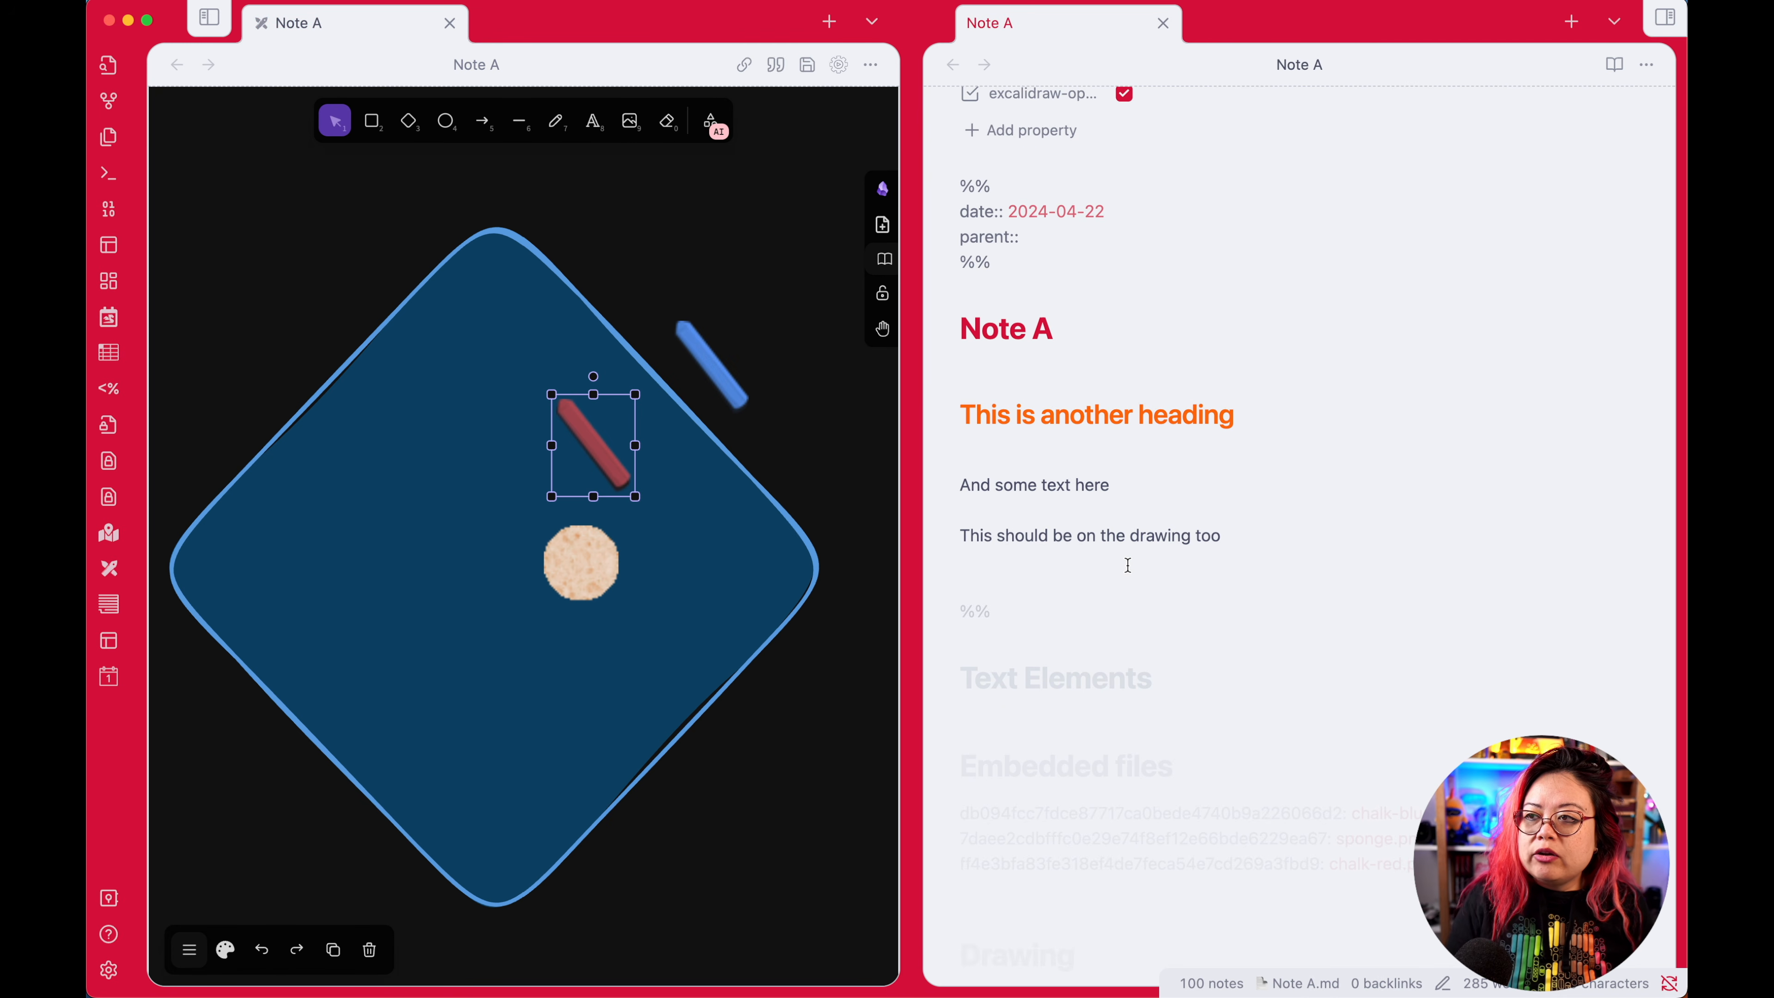
{"action": "key", "text": "Return"}
{"action": "type", "text": "![[Note A"}
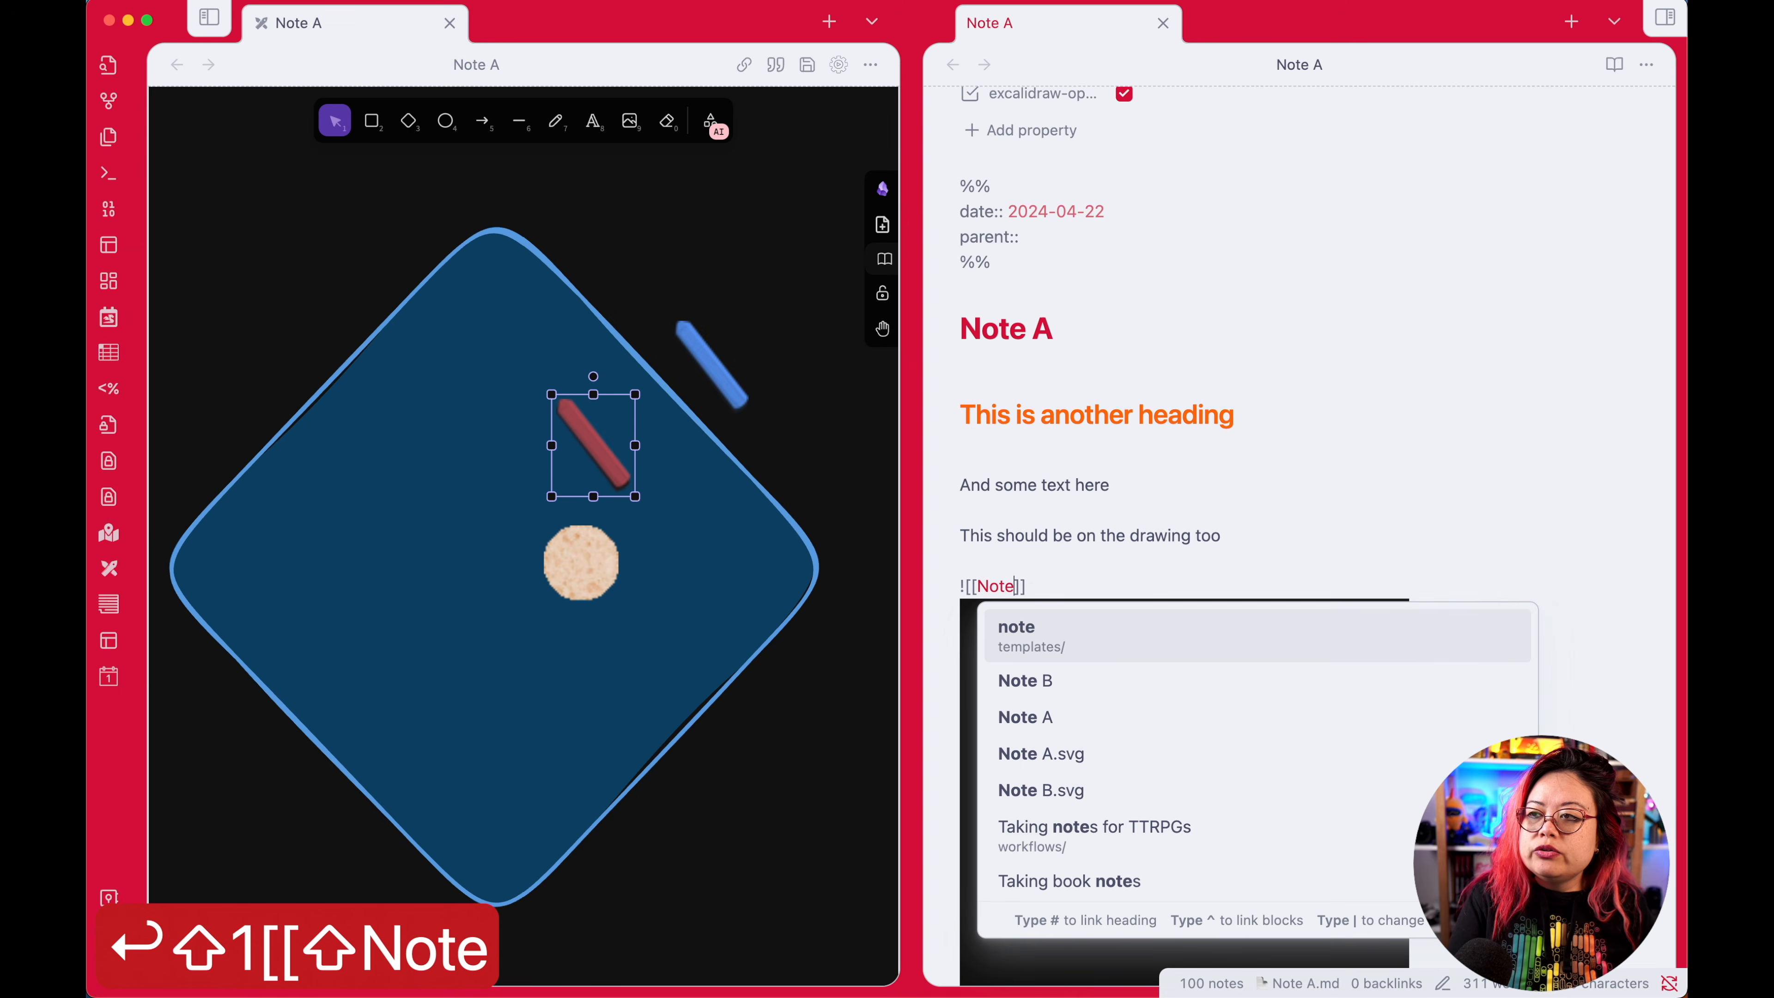
{"action": "type", "text": ".svg"}
{"action": "key", "text": "Return"}
{"action": "key", "text": "Up"}
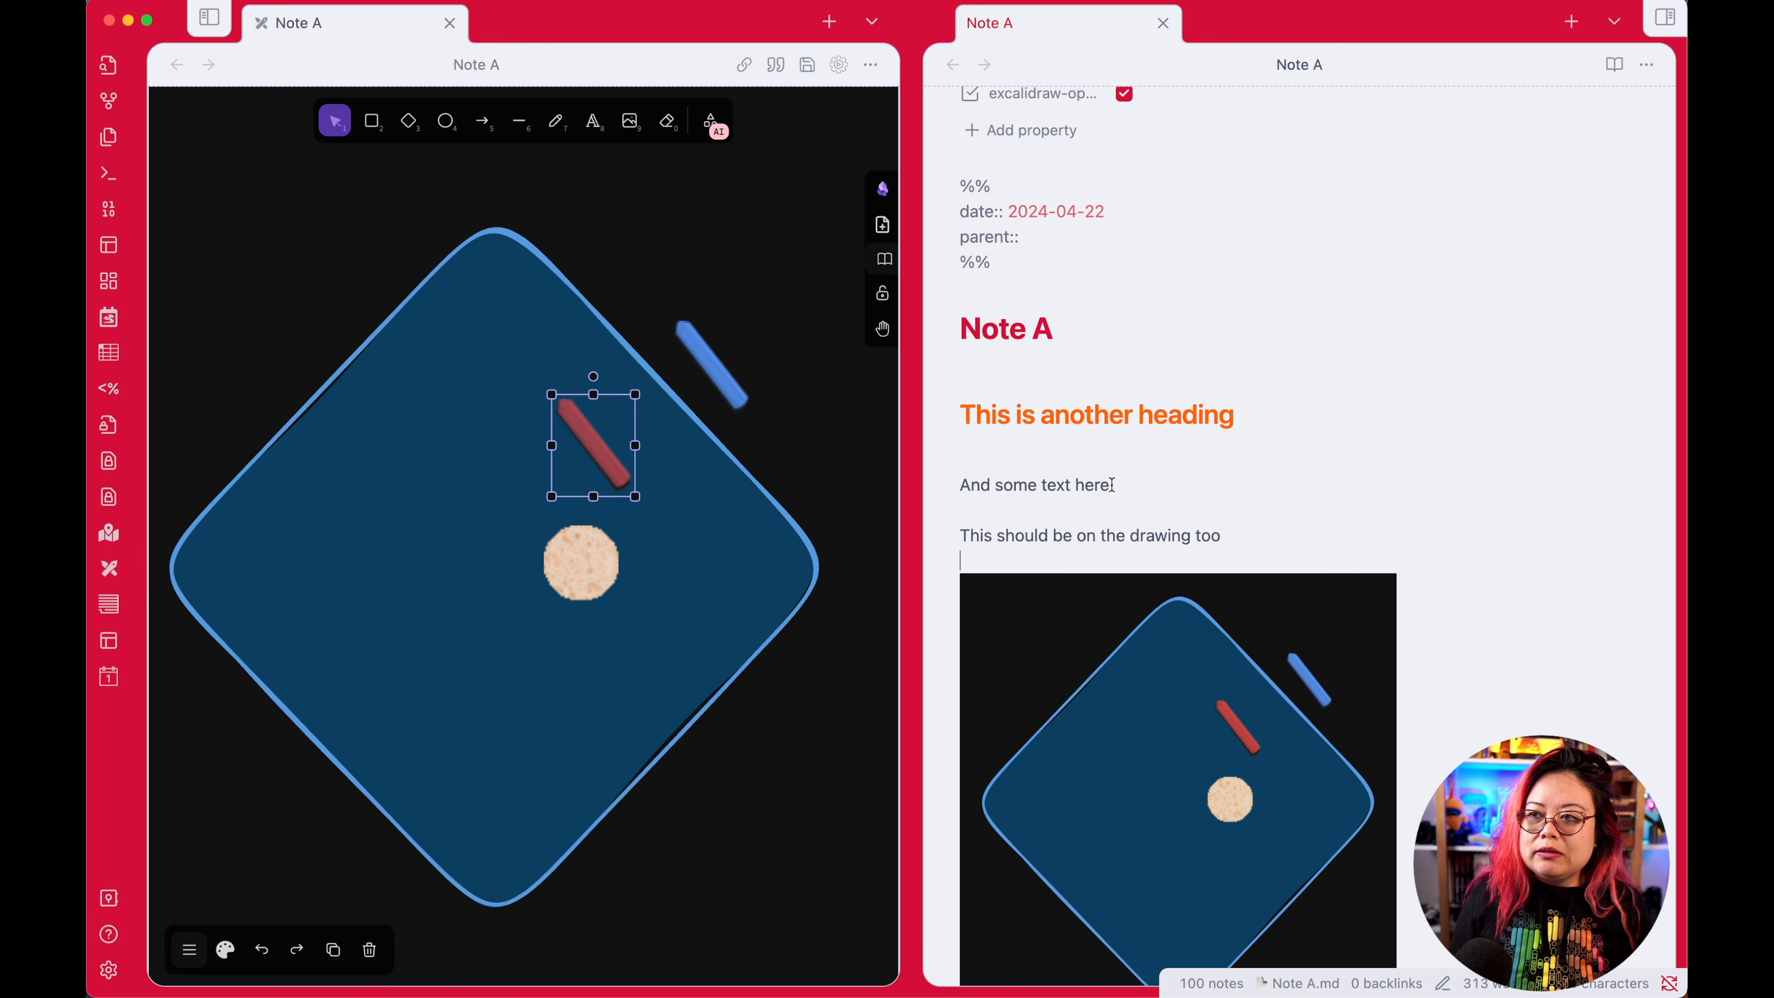
{"action": "key", "text": "super+z"}
Step: Copy an 'area=' Markdown link for the selected red chalk with the alias "Red chalk"
{"action": "key", "text": "super+p"}
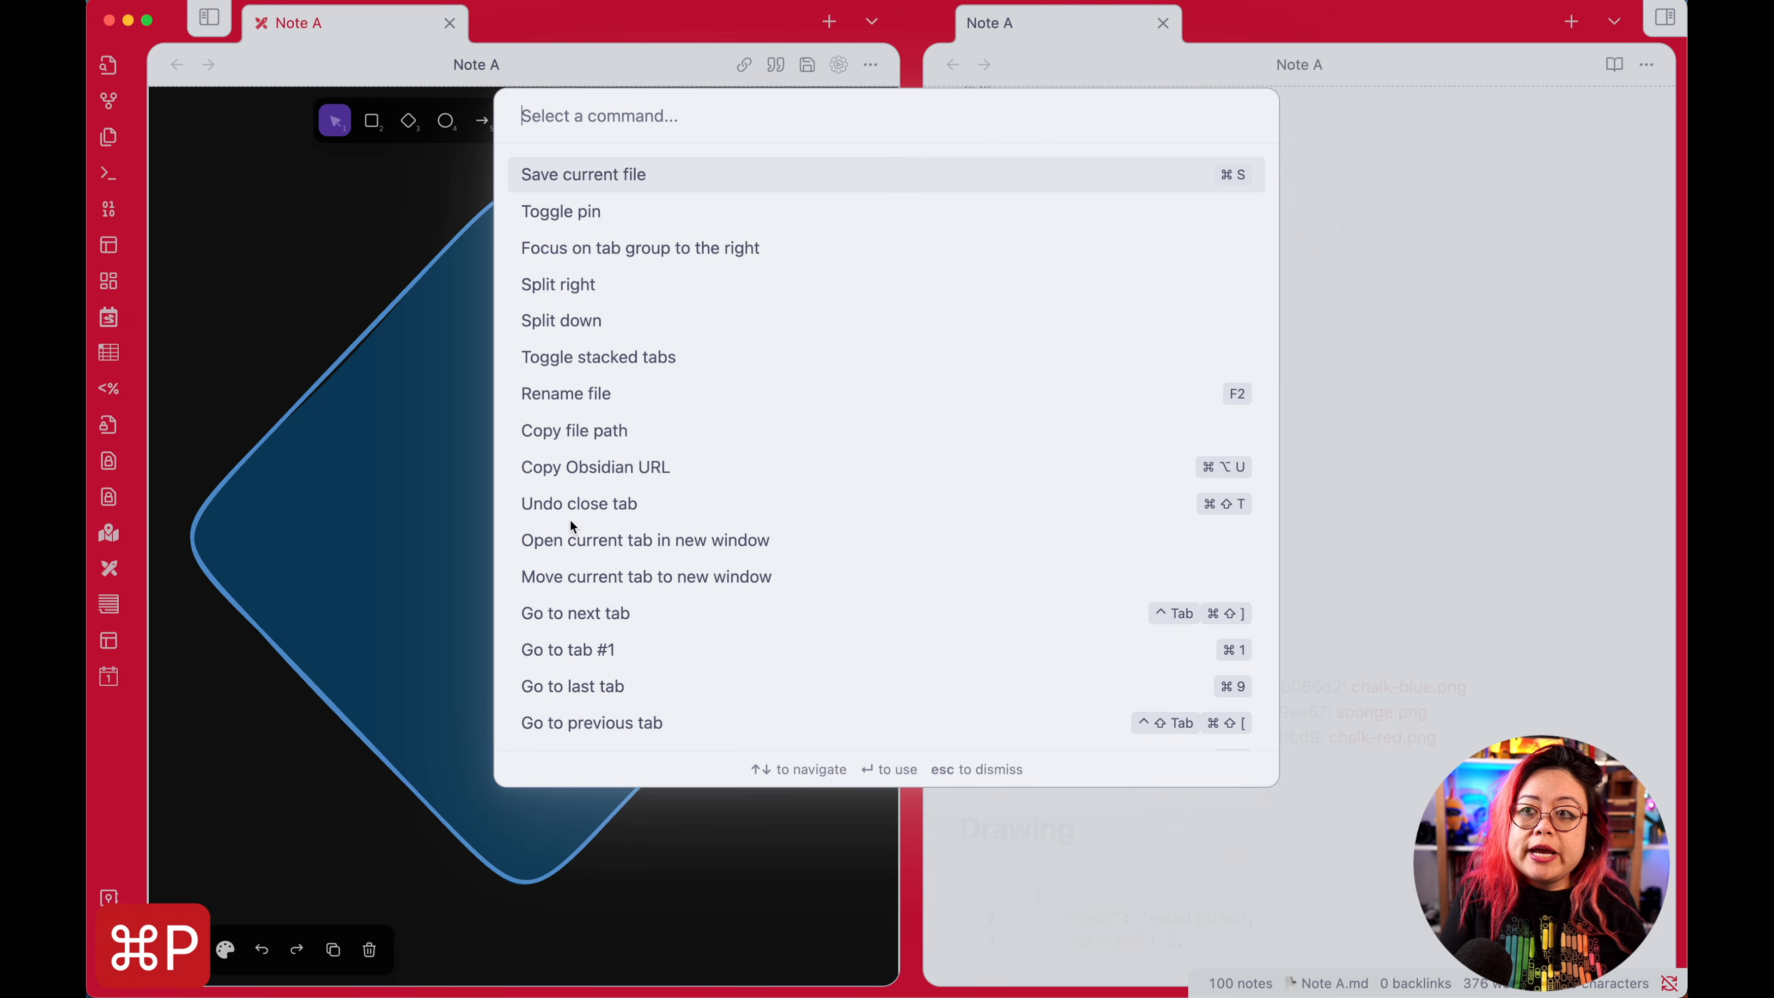
{"action": "type", "text": "copy"}
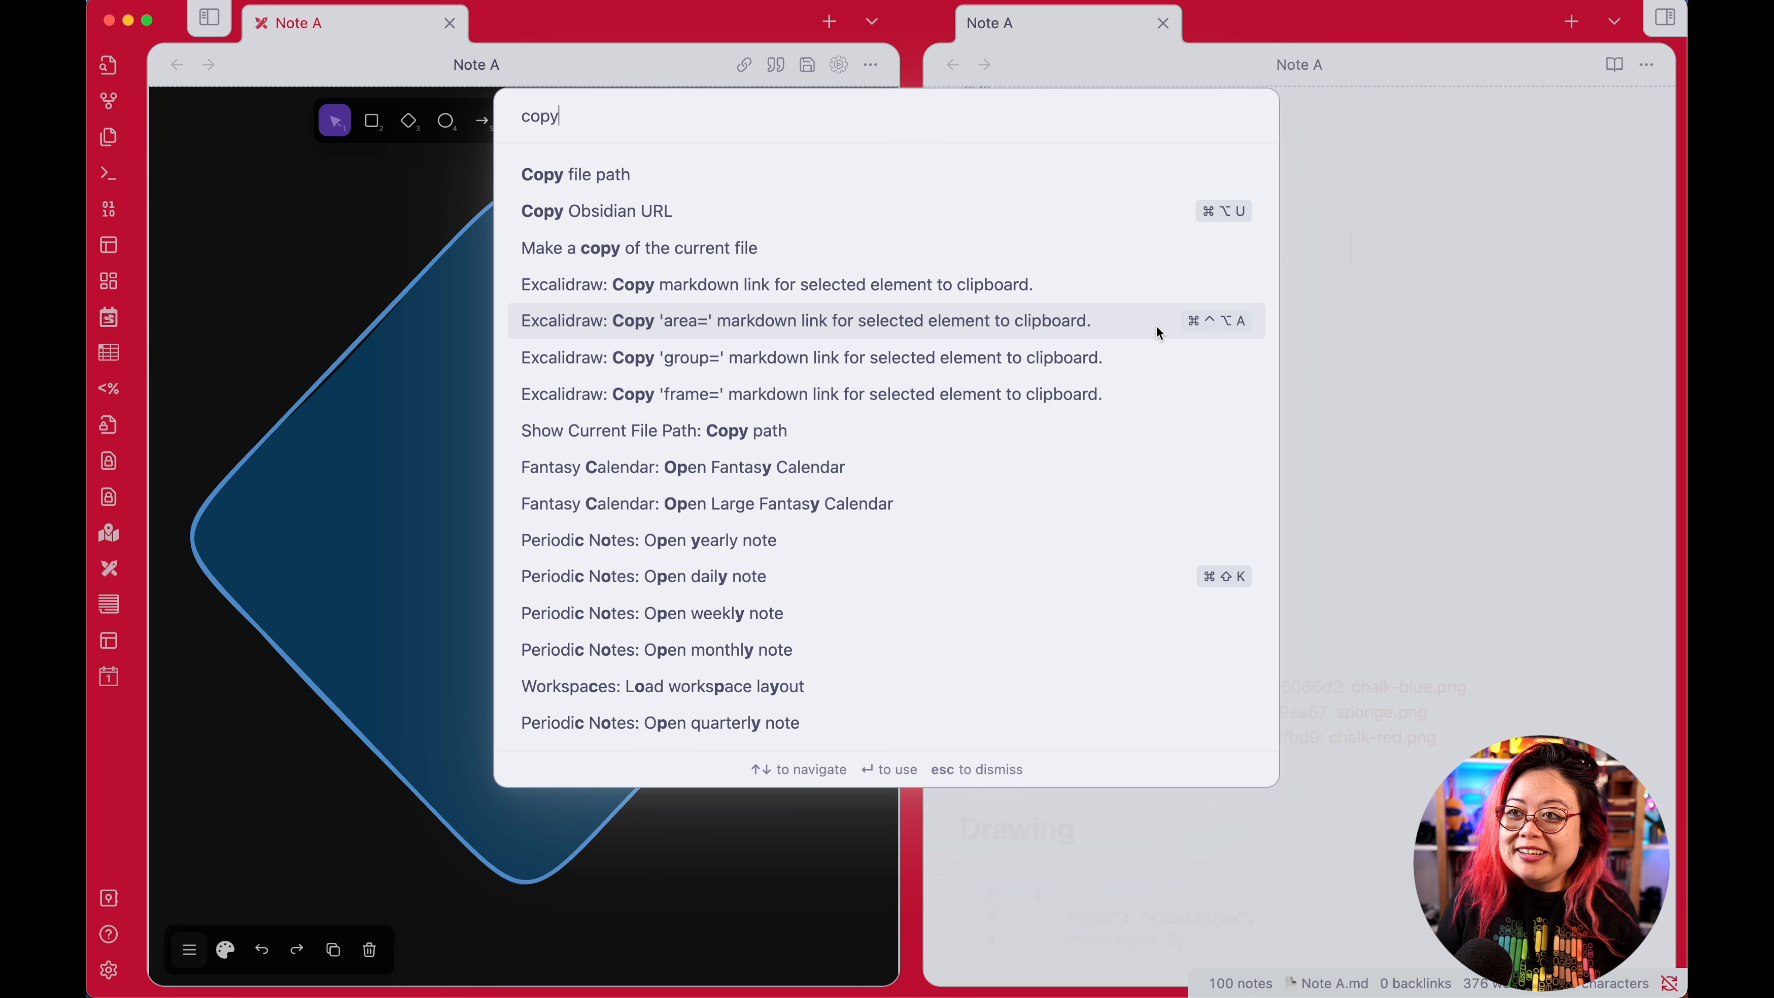
{"action": "left_click", "coordinate": [1156, 324]}
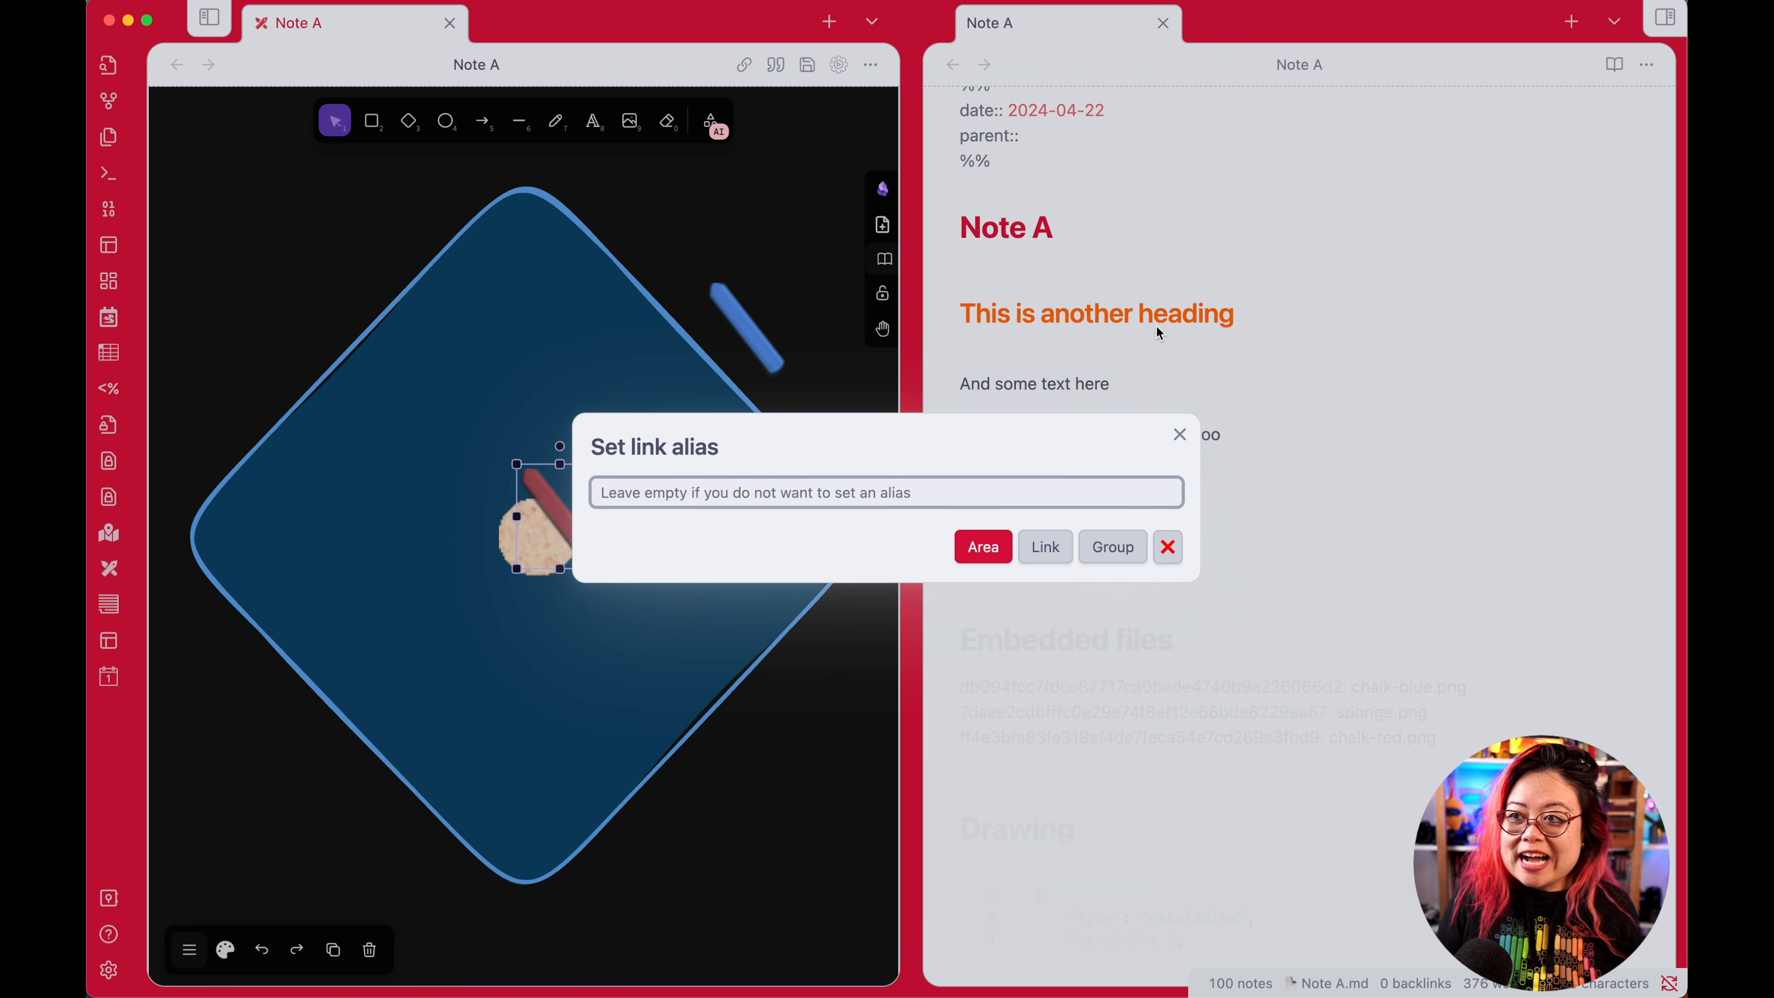
{"action": "type", "text": "Red chalk"}
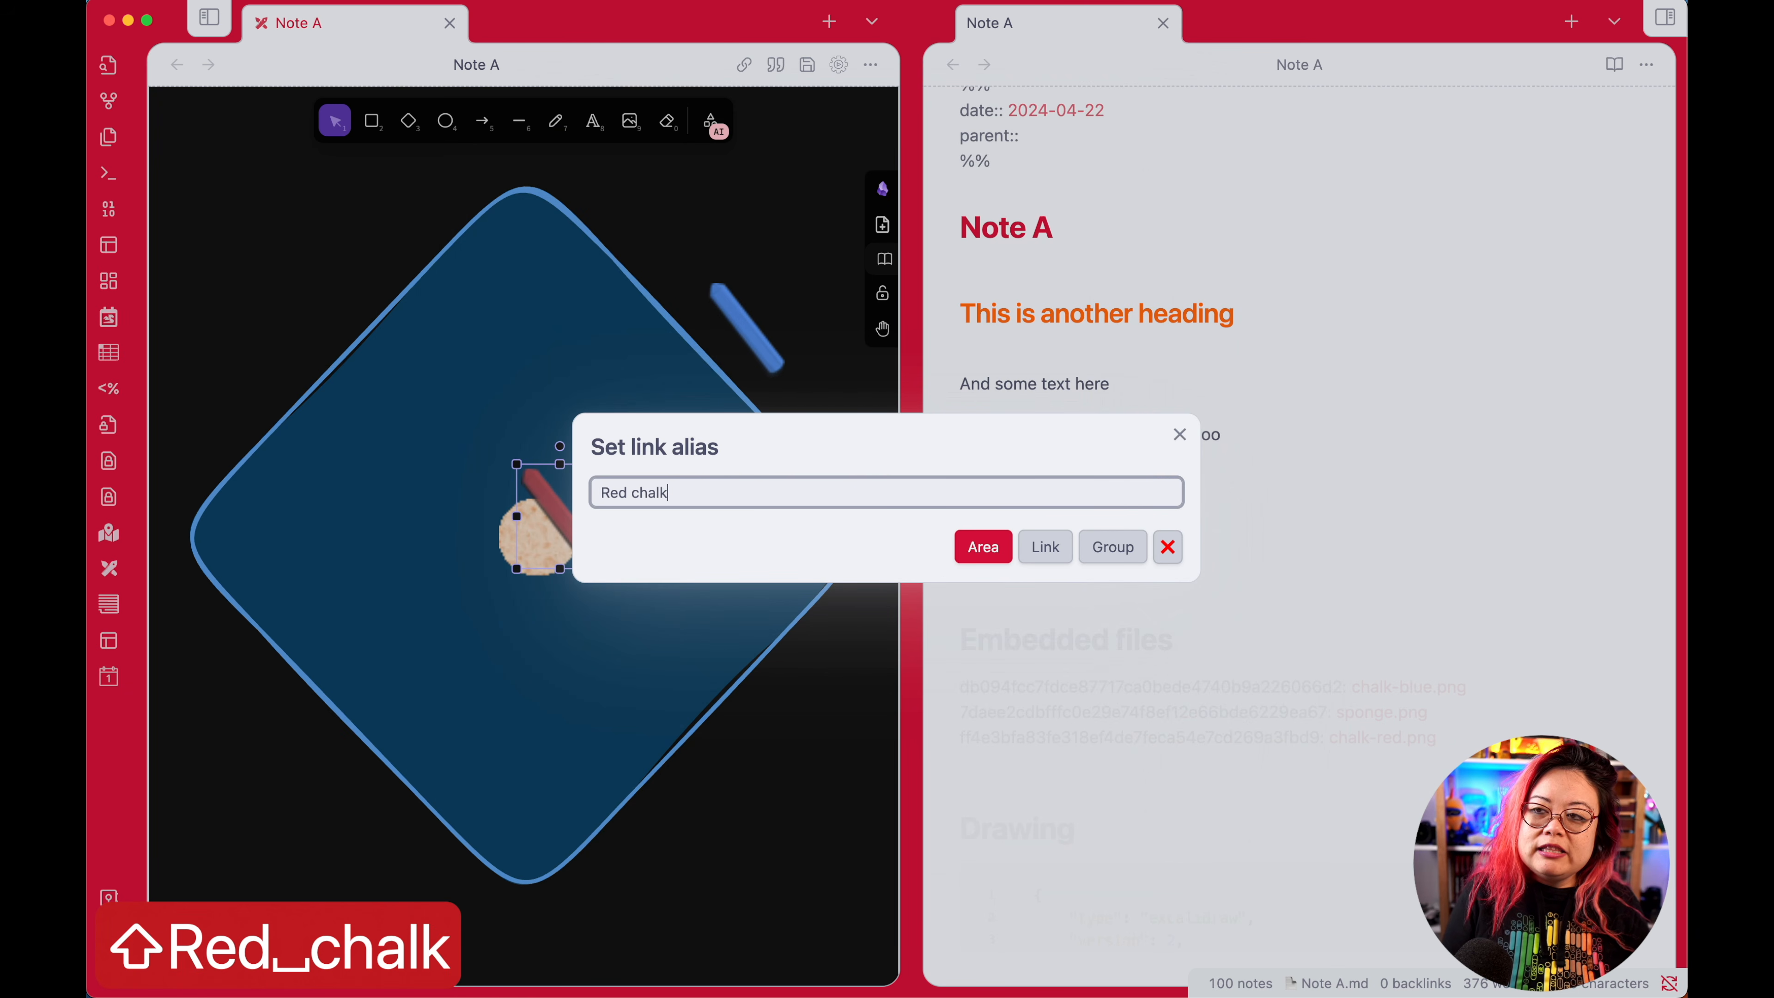
{"action": "key", "text": "Return"}
Step: Add a second-level heading "Area" after the last text line in Note A and paste the copied Red chalk area link beneath it
{"action": "left_click", "coordinate": [1258, 458]}
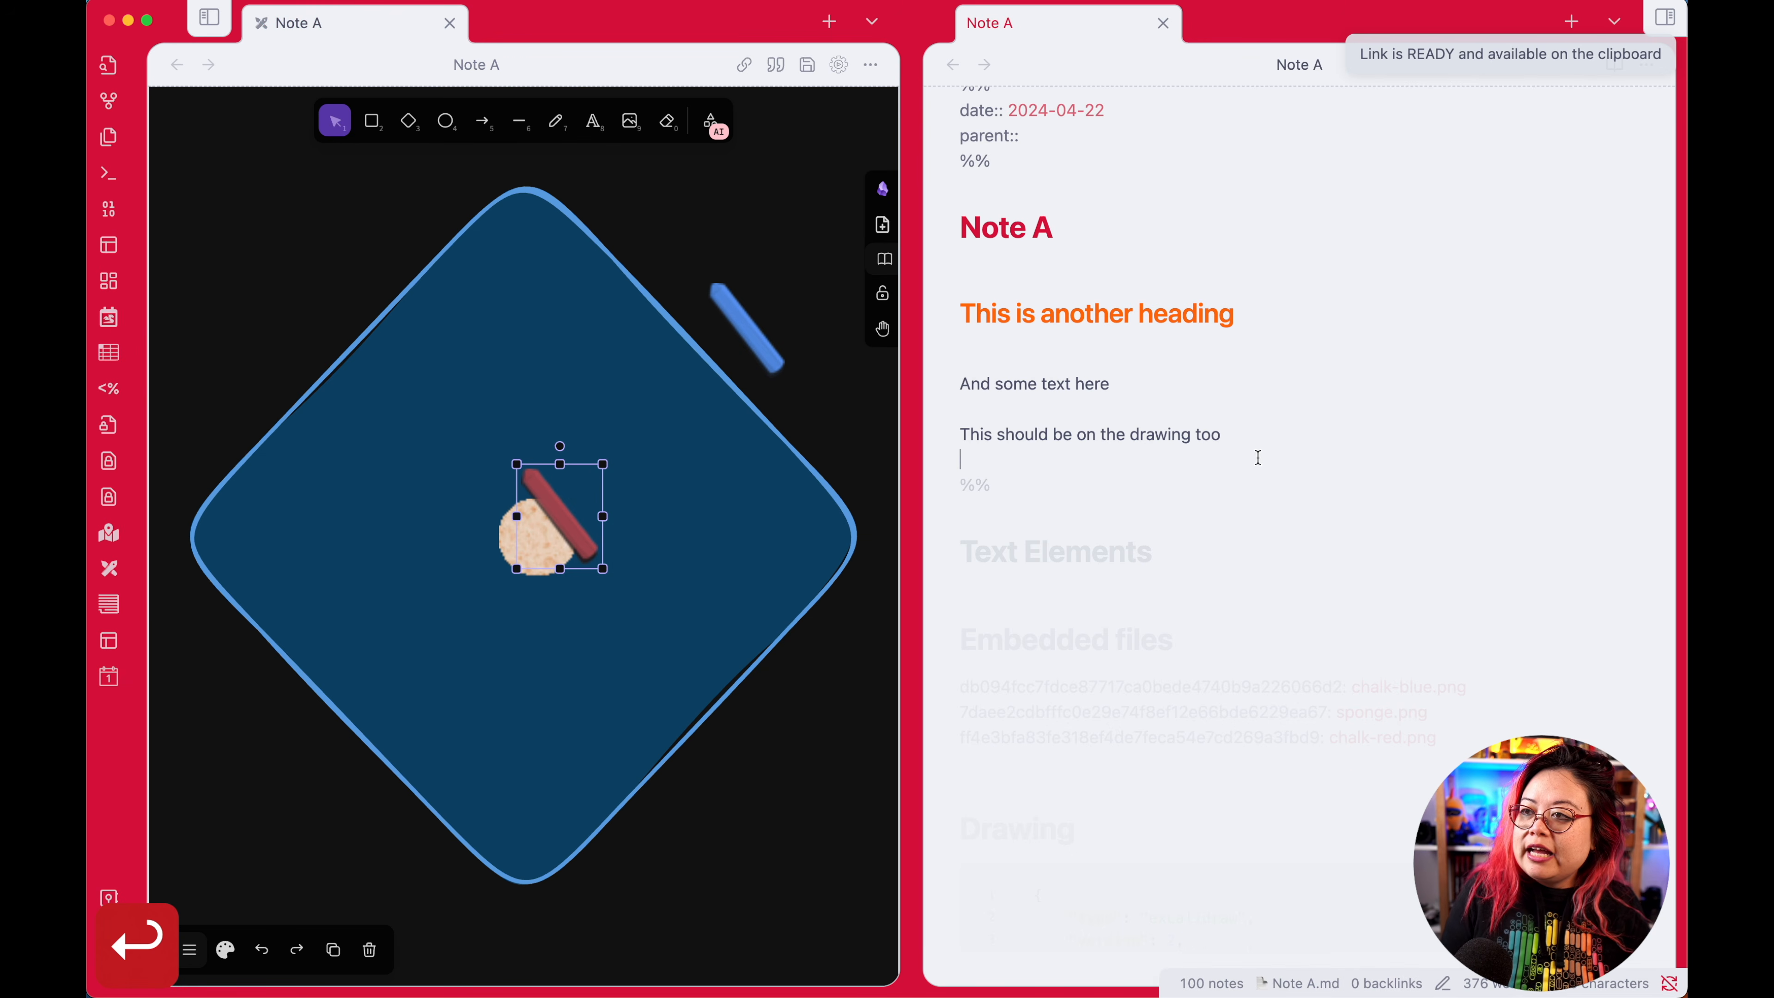
{"action": "key", "text": "Return"}
{"action": "key", "text": "Return"}
{"action": "key", "text": "Up"}
{"action": "type", "text": "## Area"}
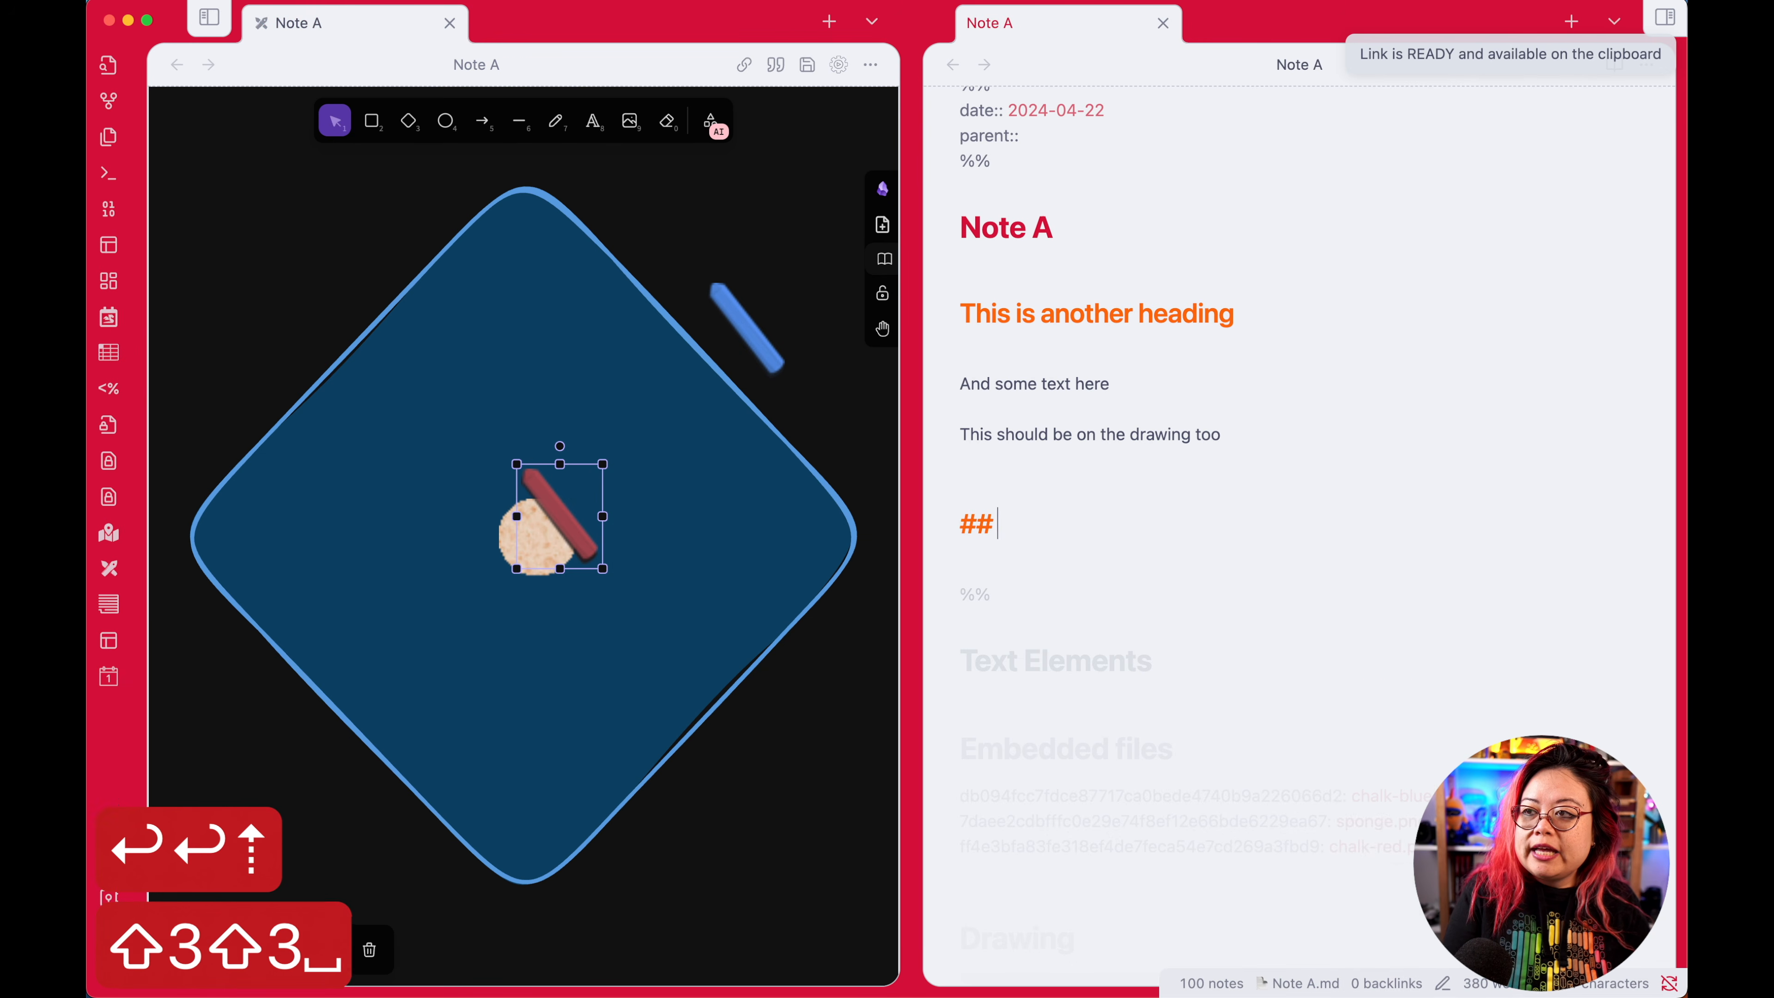
{"action": "key", "text": "Return"}
{"action": "key", "text": "Return"}
{"action": "type", "text": "![[Note A.md#^area=c42cAKSn|Red chalk]]"}
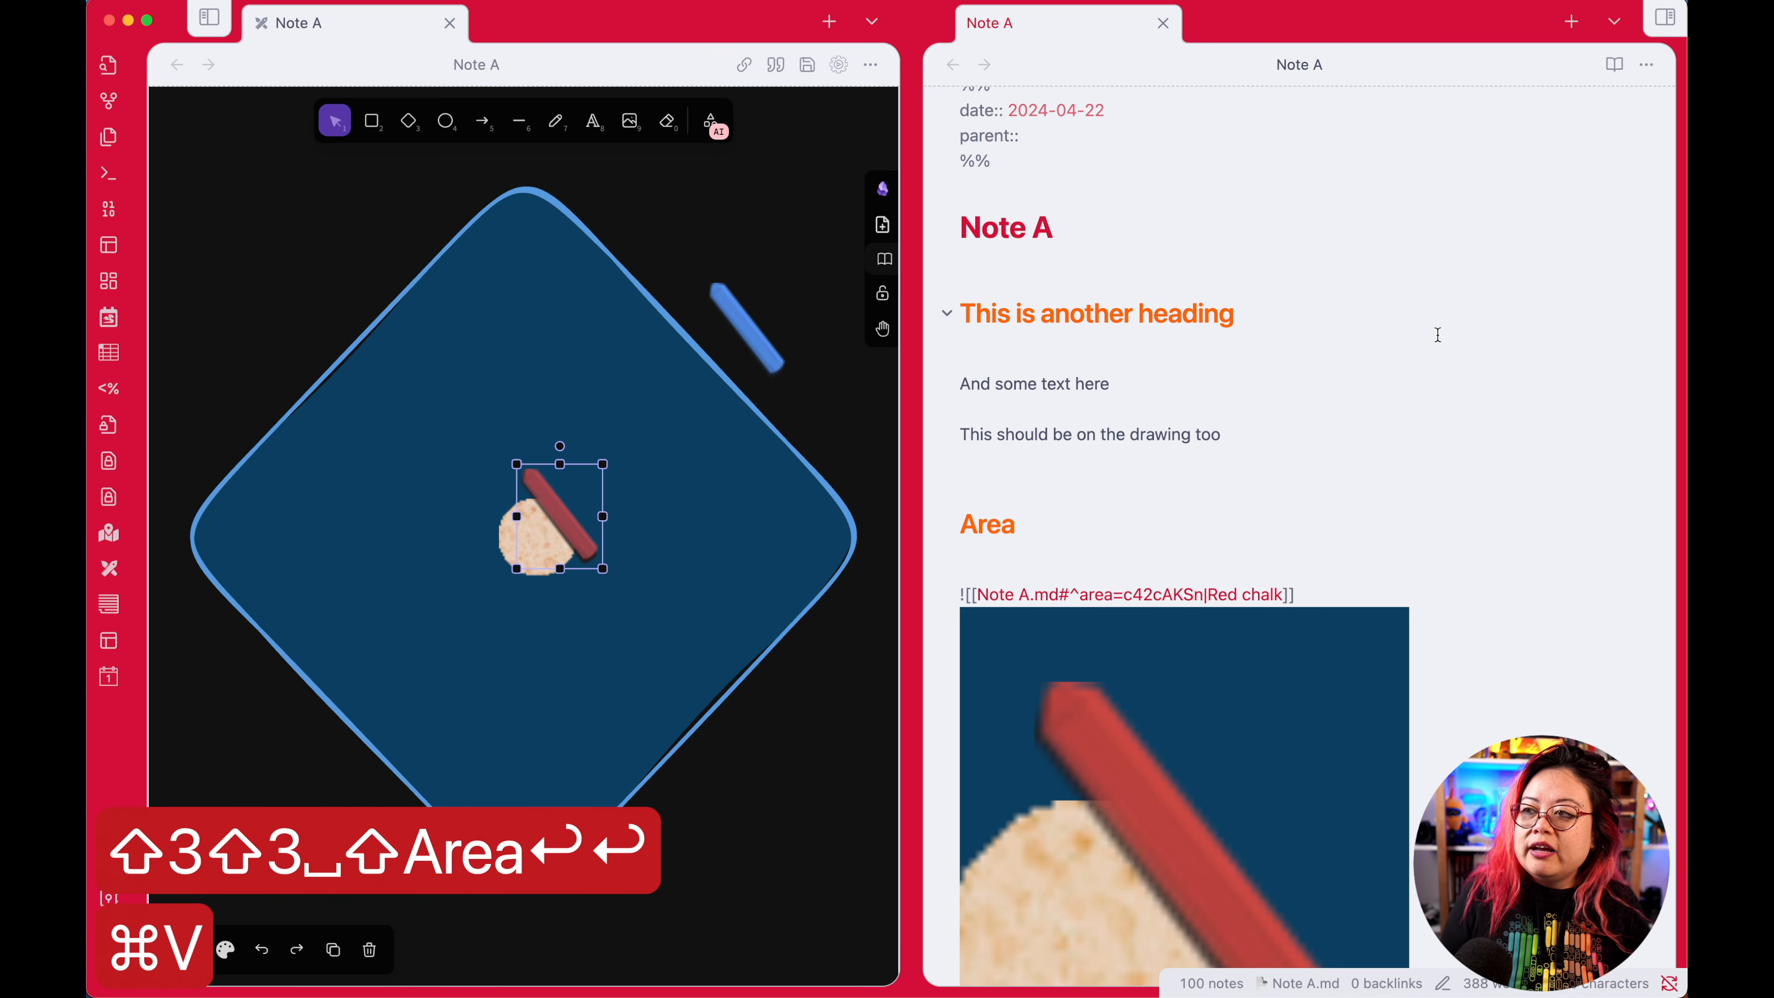
{"action": "scroll", "coordinate": [1438, 335], "scroll_direction": "down", "scroll_amount": 5}
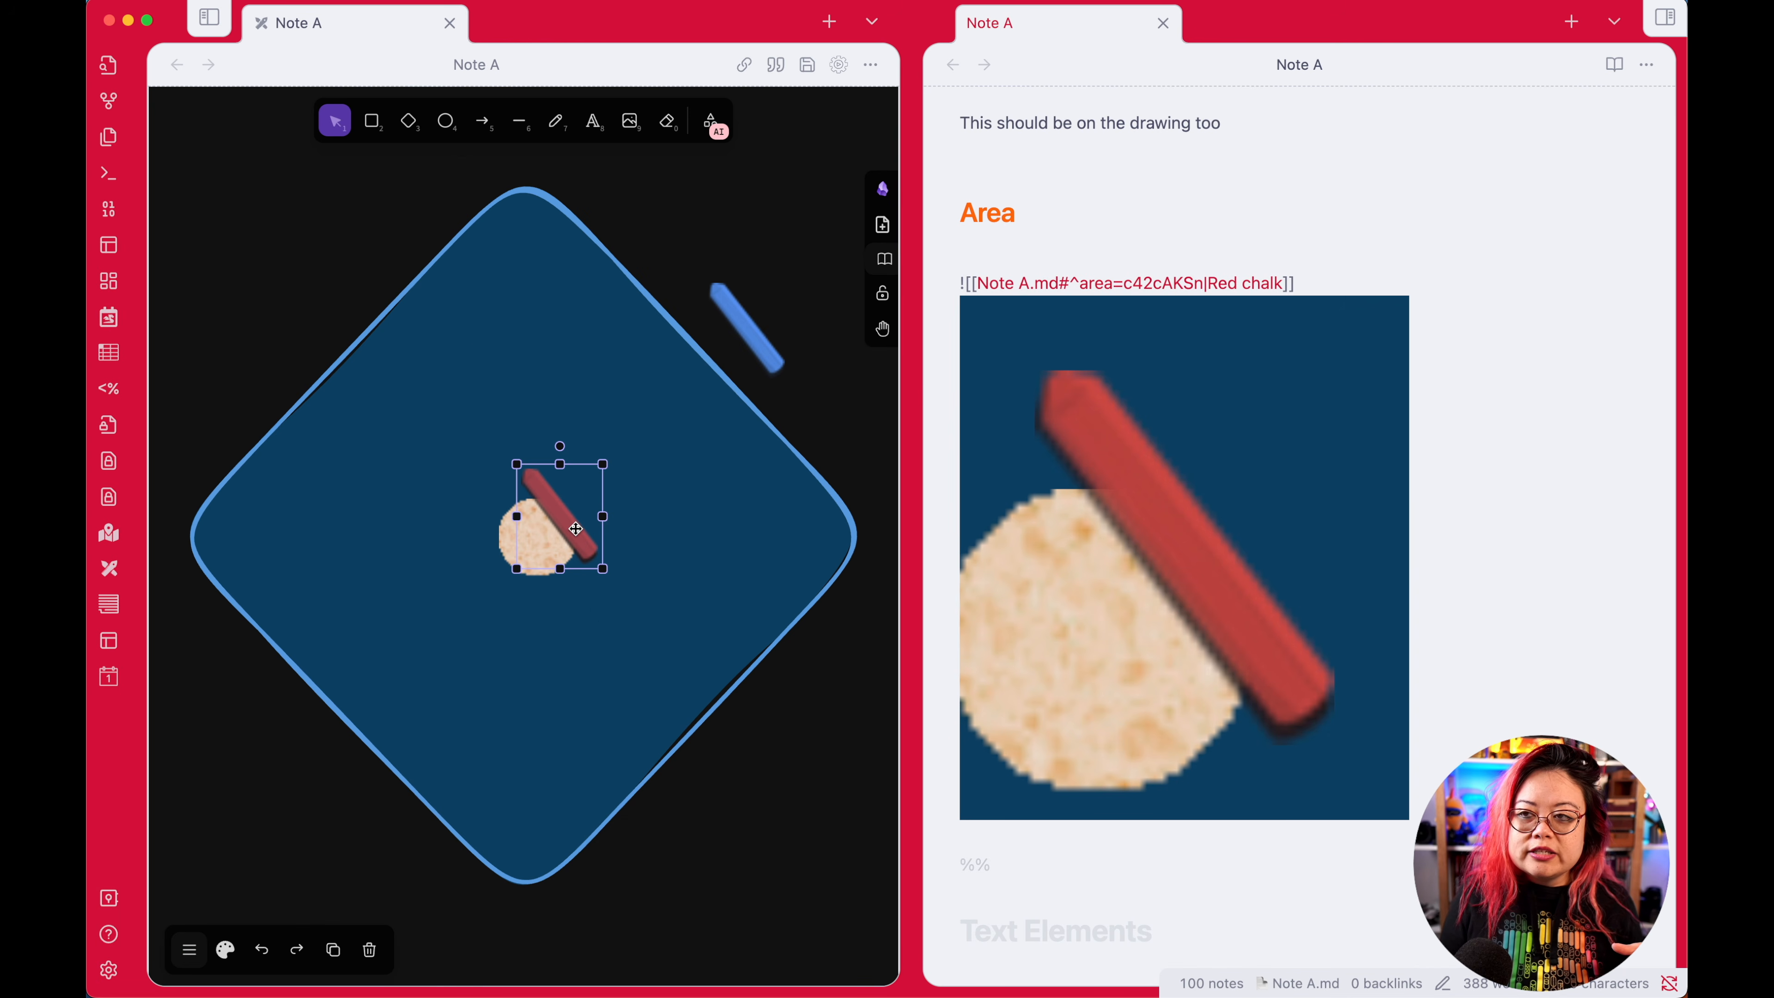
Step: Move the red chalk off the sponge to just below the blue chalk and save the drawing
{"action": "mouse_move", "coordinate": [575, 529]}
{"action": "left_mouse_down"}
{"action": "mouse_move", "coordinate": [618, 408]}
{"action": "mouse_move", "coordinate": [686, 322]}
{"action": "mouse_move", "coordinate": [729, 329]}
{"action": "mouse_move", "coordinate": [762, 384]}
{"action": "left_mouse_up"}
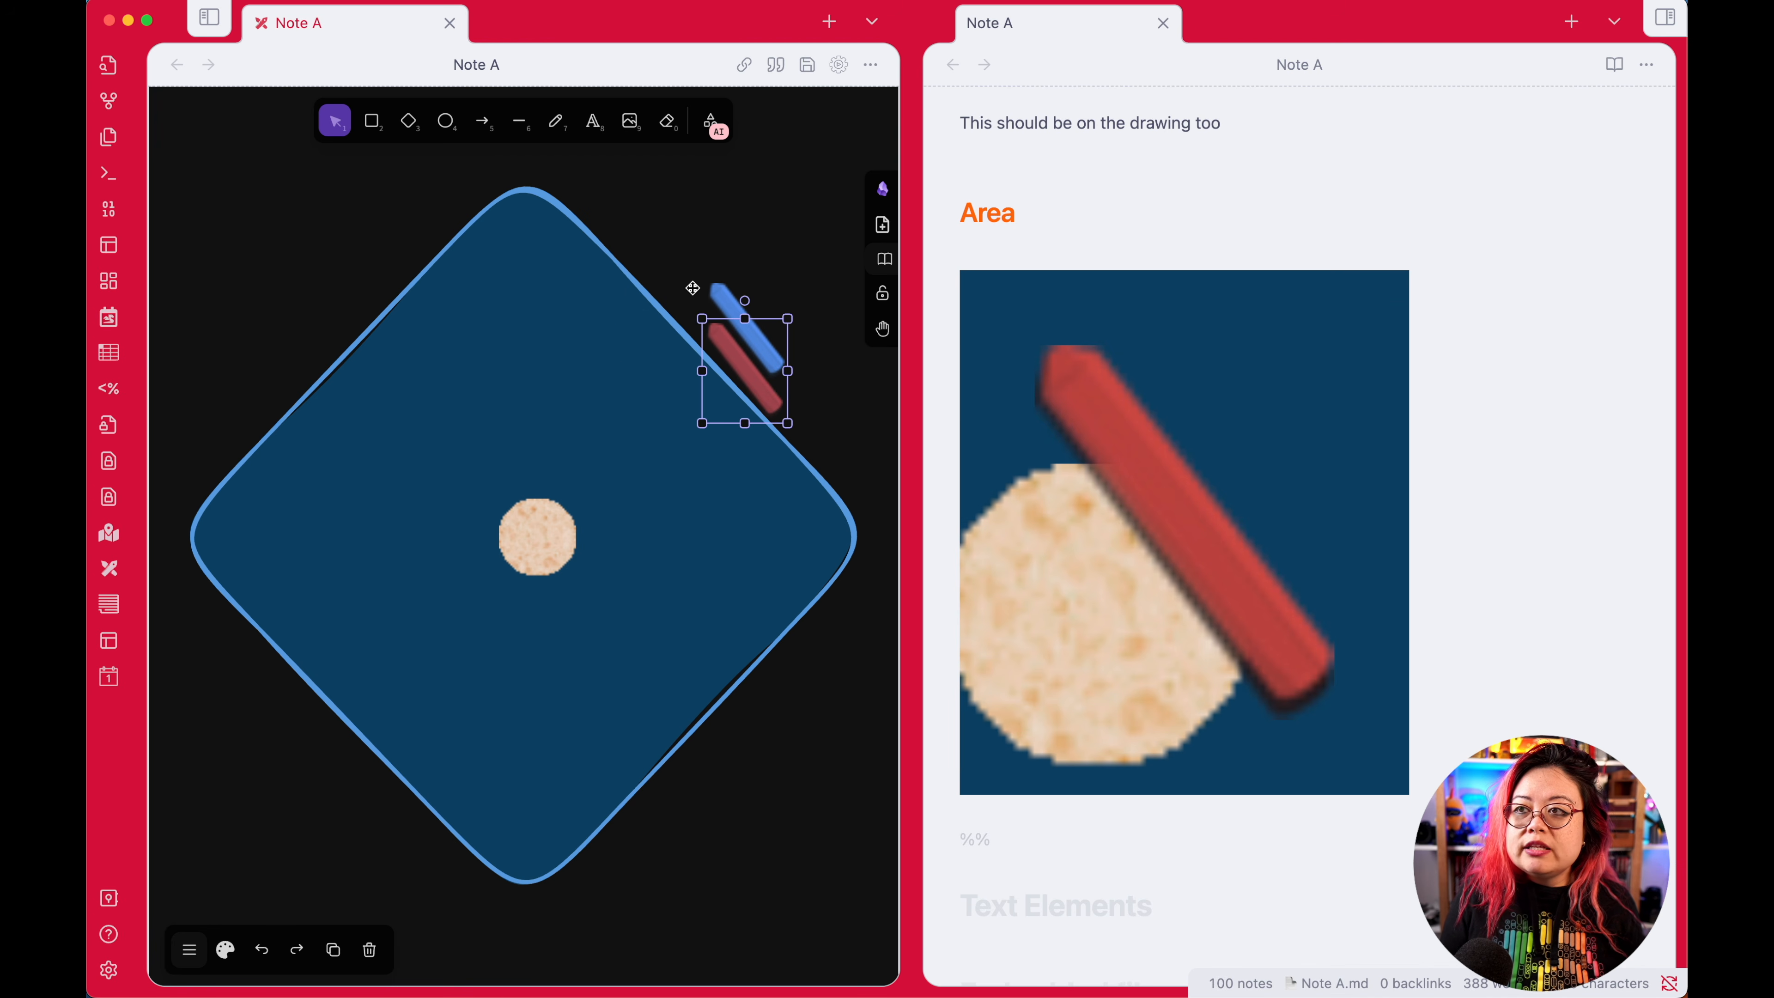
{"action": "left_click", "coordinate": [798, 269]}
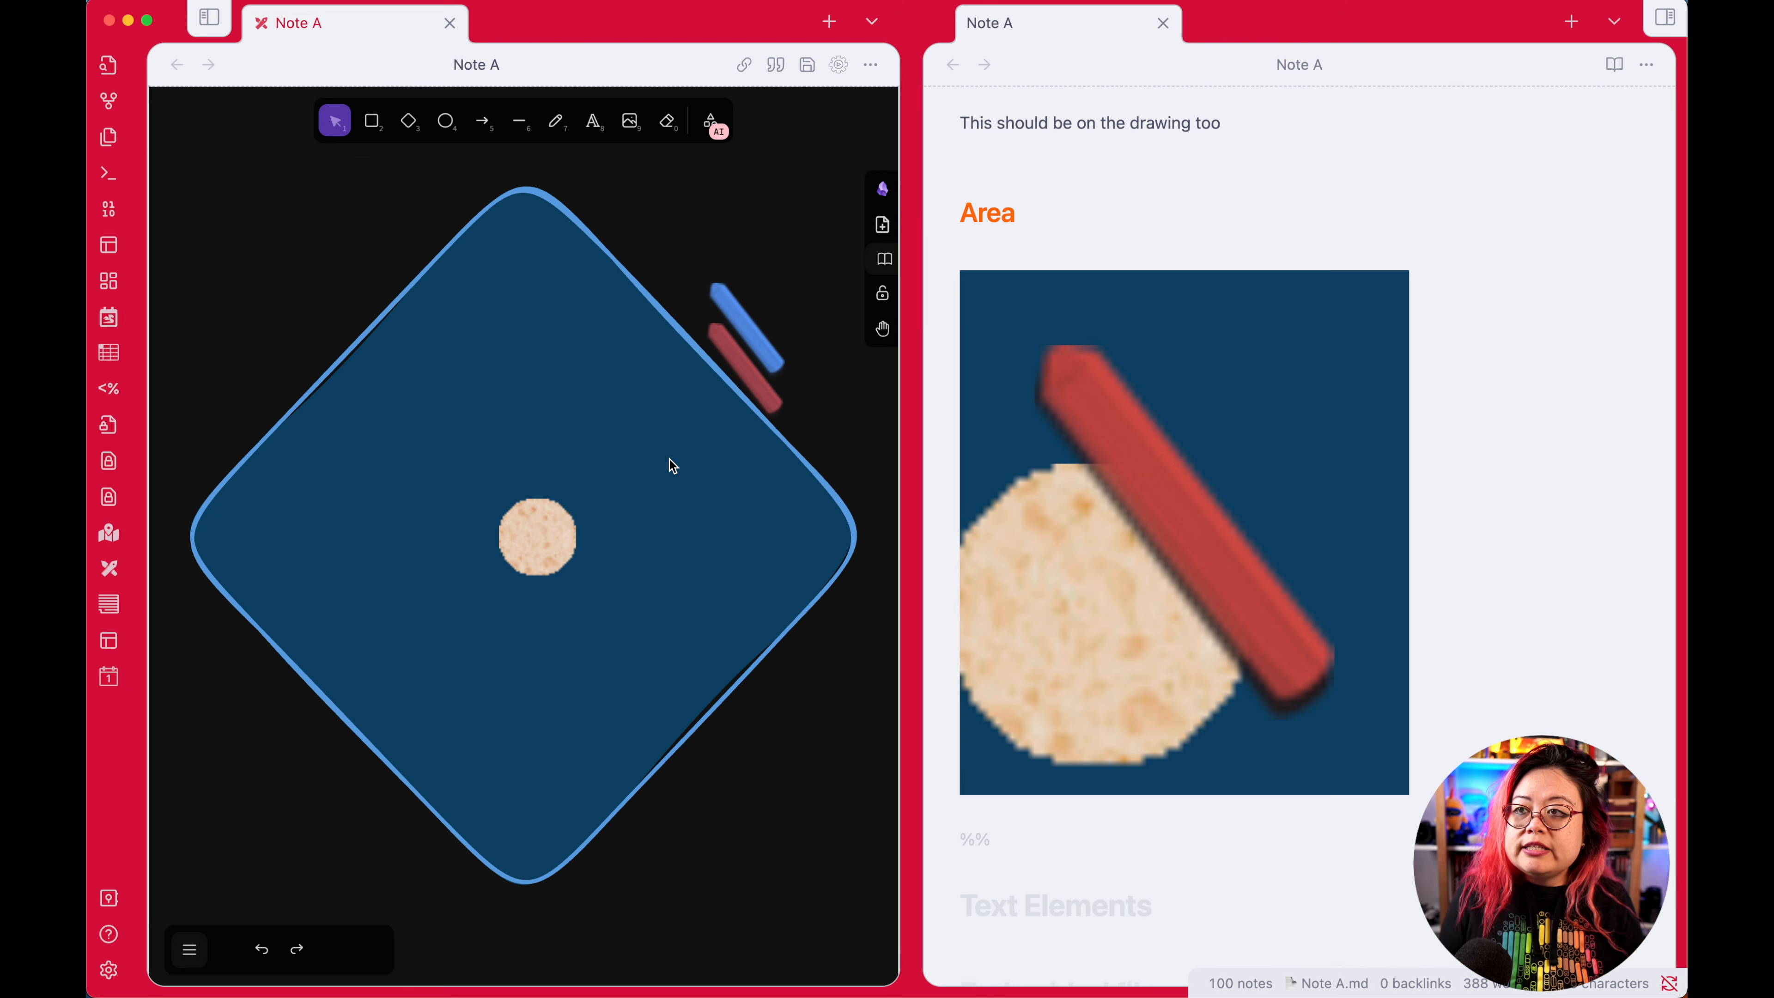
{"action": "key", "text": "ctrl+s"}
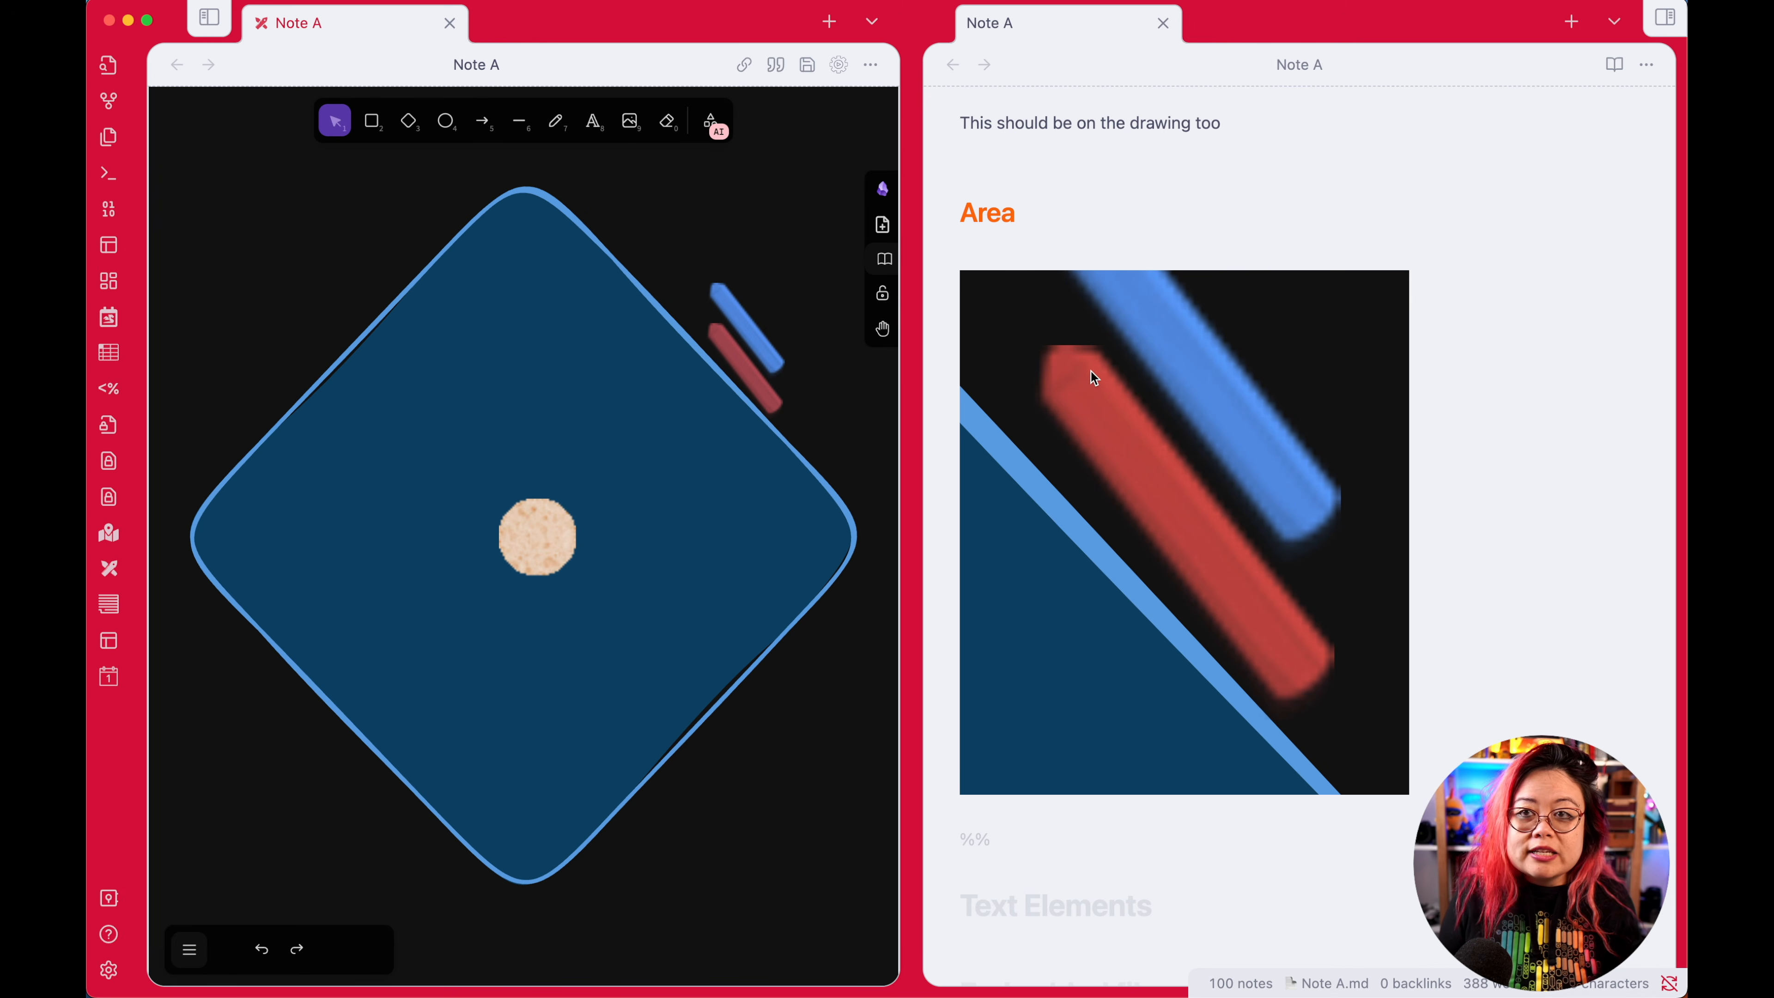
Step: Move the red chalk onto the diamond's upper-left edge and save the drawing
{"action": "left_click", "coordinate": [730, 359]}
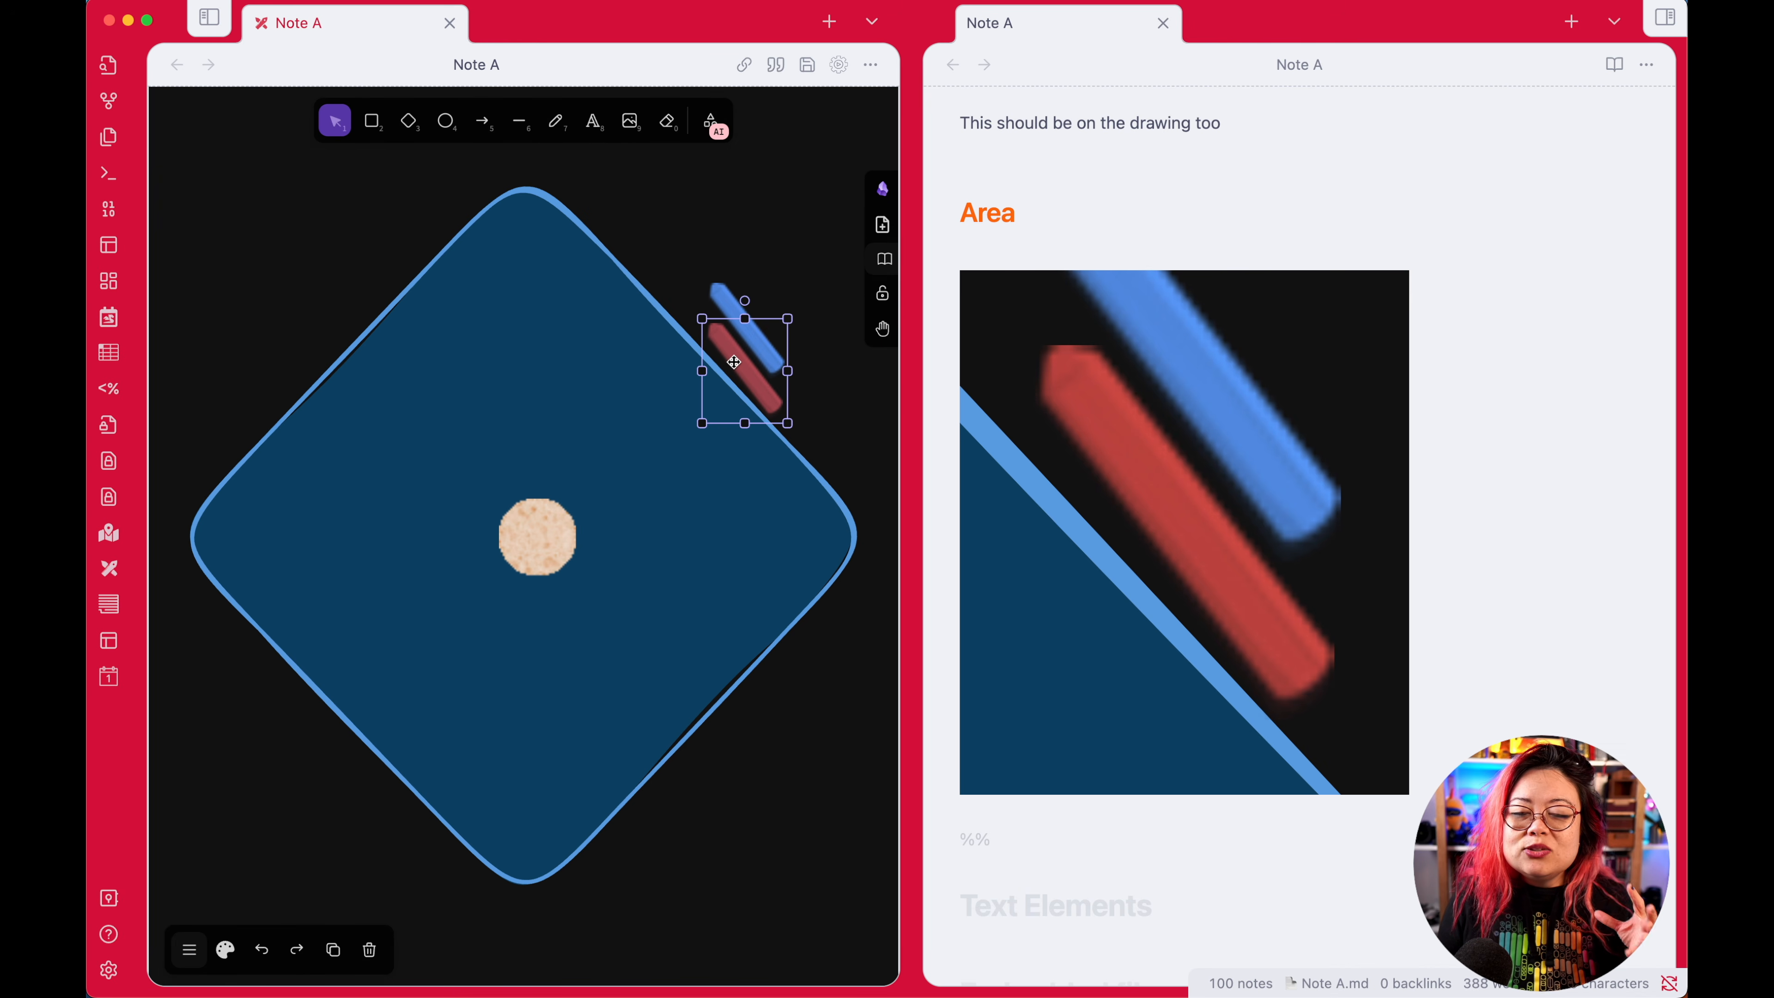
{"action": "left_click_drag", "start_coordinate": [733, 362], "coordinate": [308, 426]}
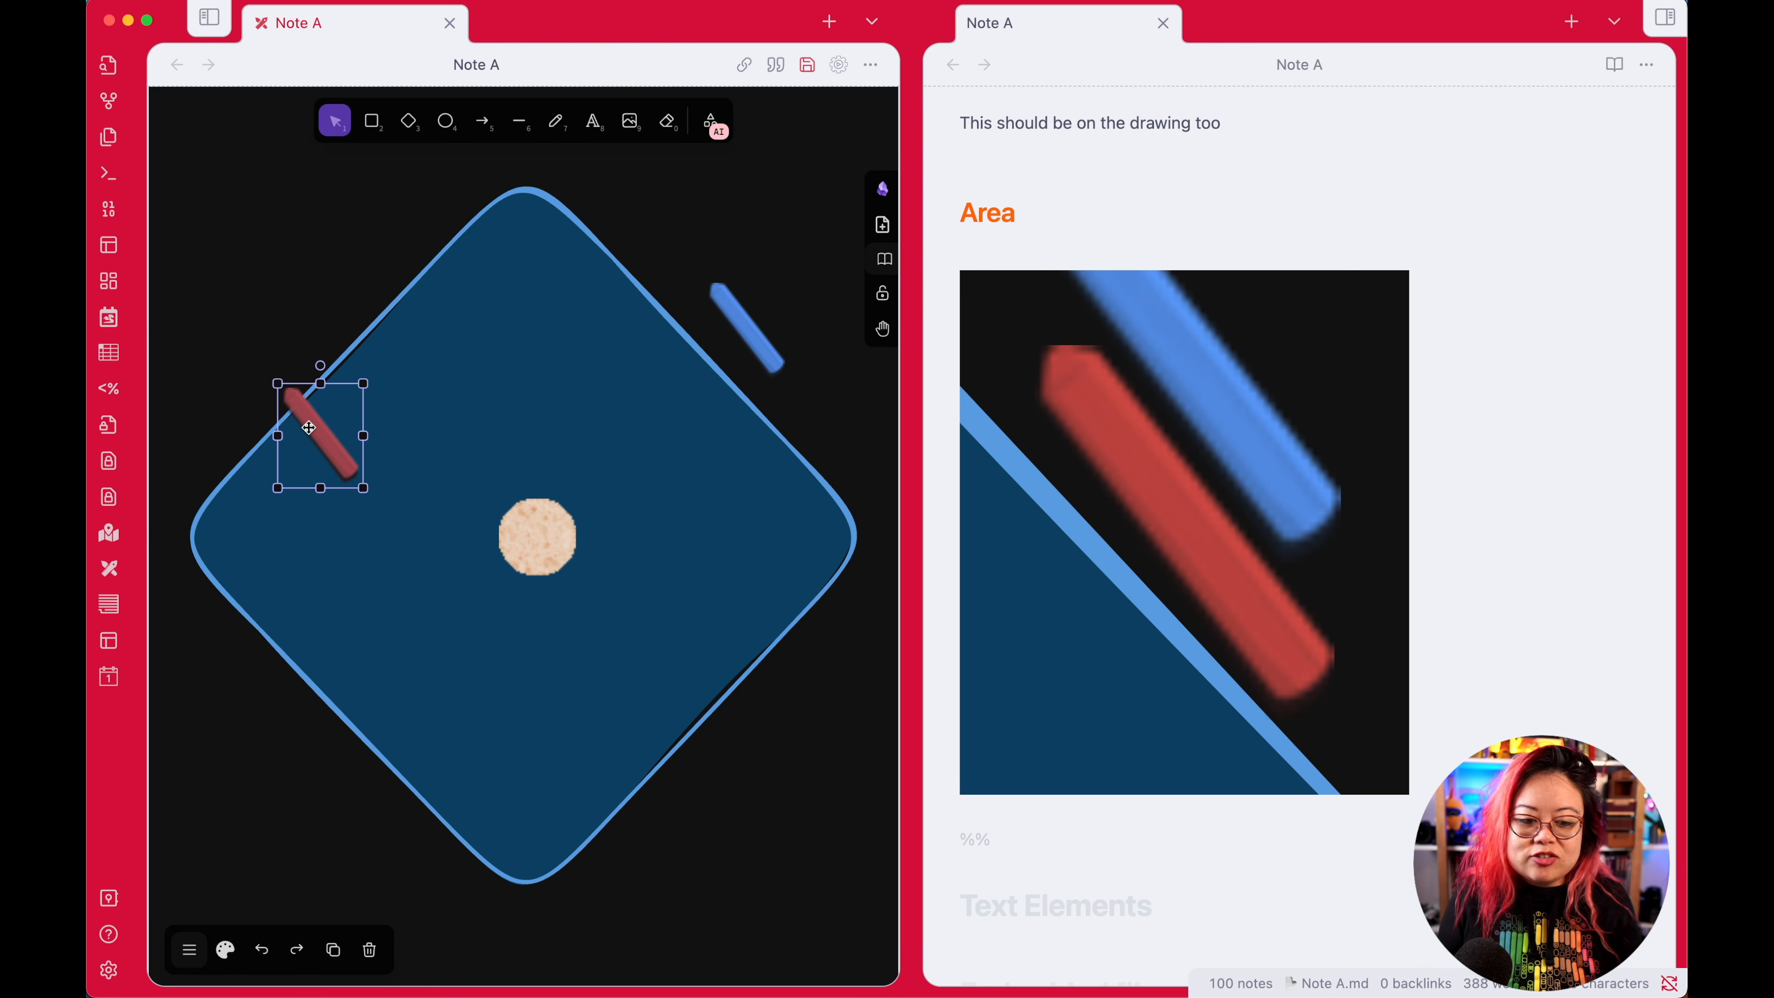
{"action": "key", "text": "ctrl+s"}
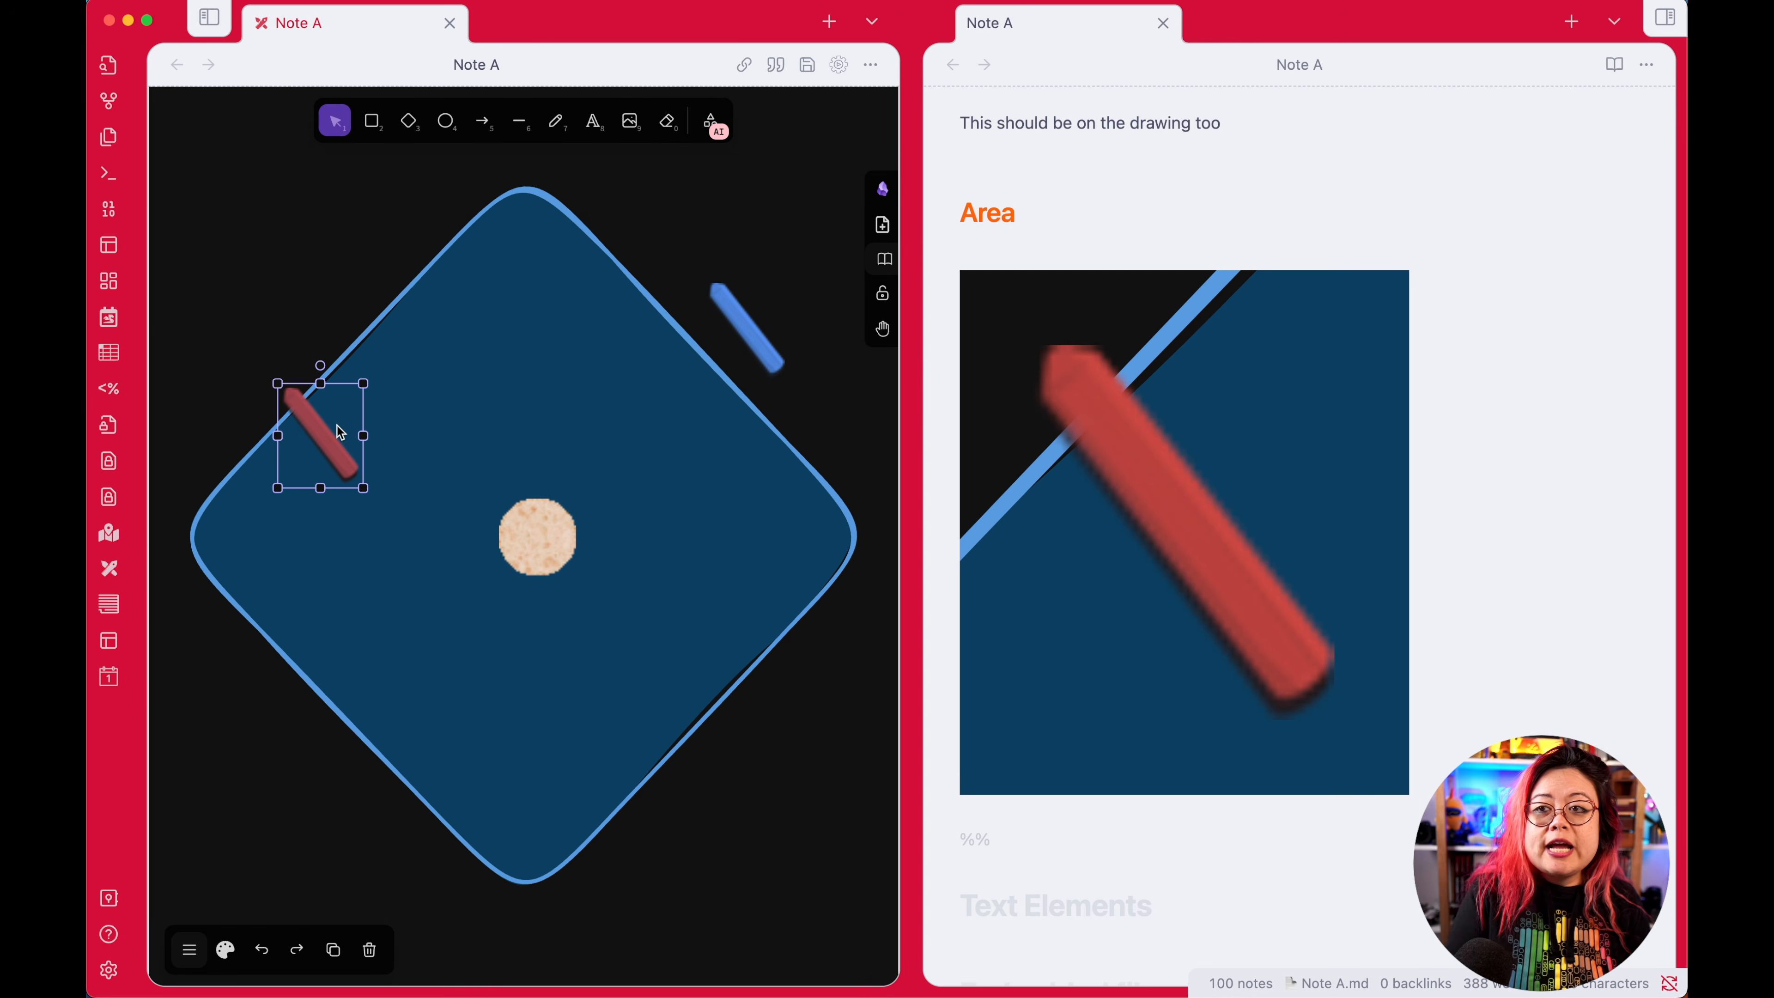
Step: Copy a 'group=' Markdown link for the selected red chalk with the alias "Chalk group"
{"action": "key", "text": "super+p"}
{"action": "type", "text": "copy"}
{"action": "key", "text": "Down"}
{"action": "key", "text": "Down"}
{"action": "key", "text": "Down"}
{"action": "key", "text": "Down"}
{"action": "key", "text": "Down"}
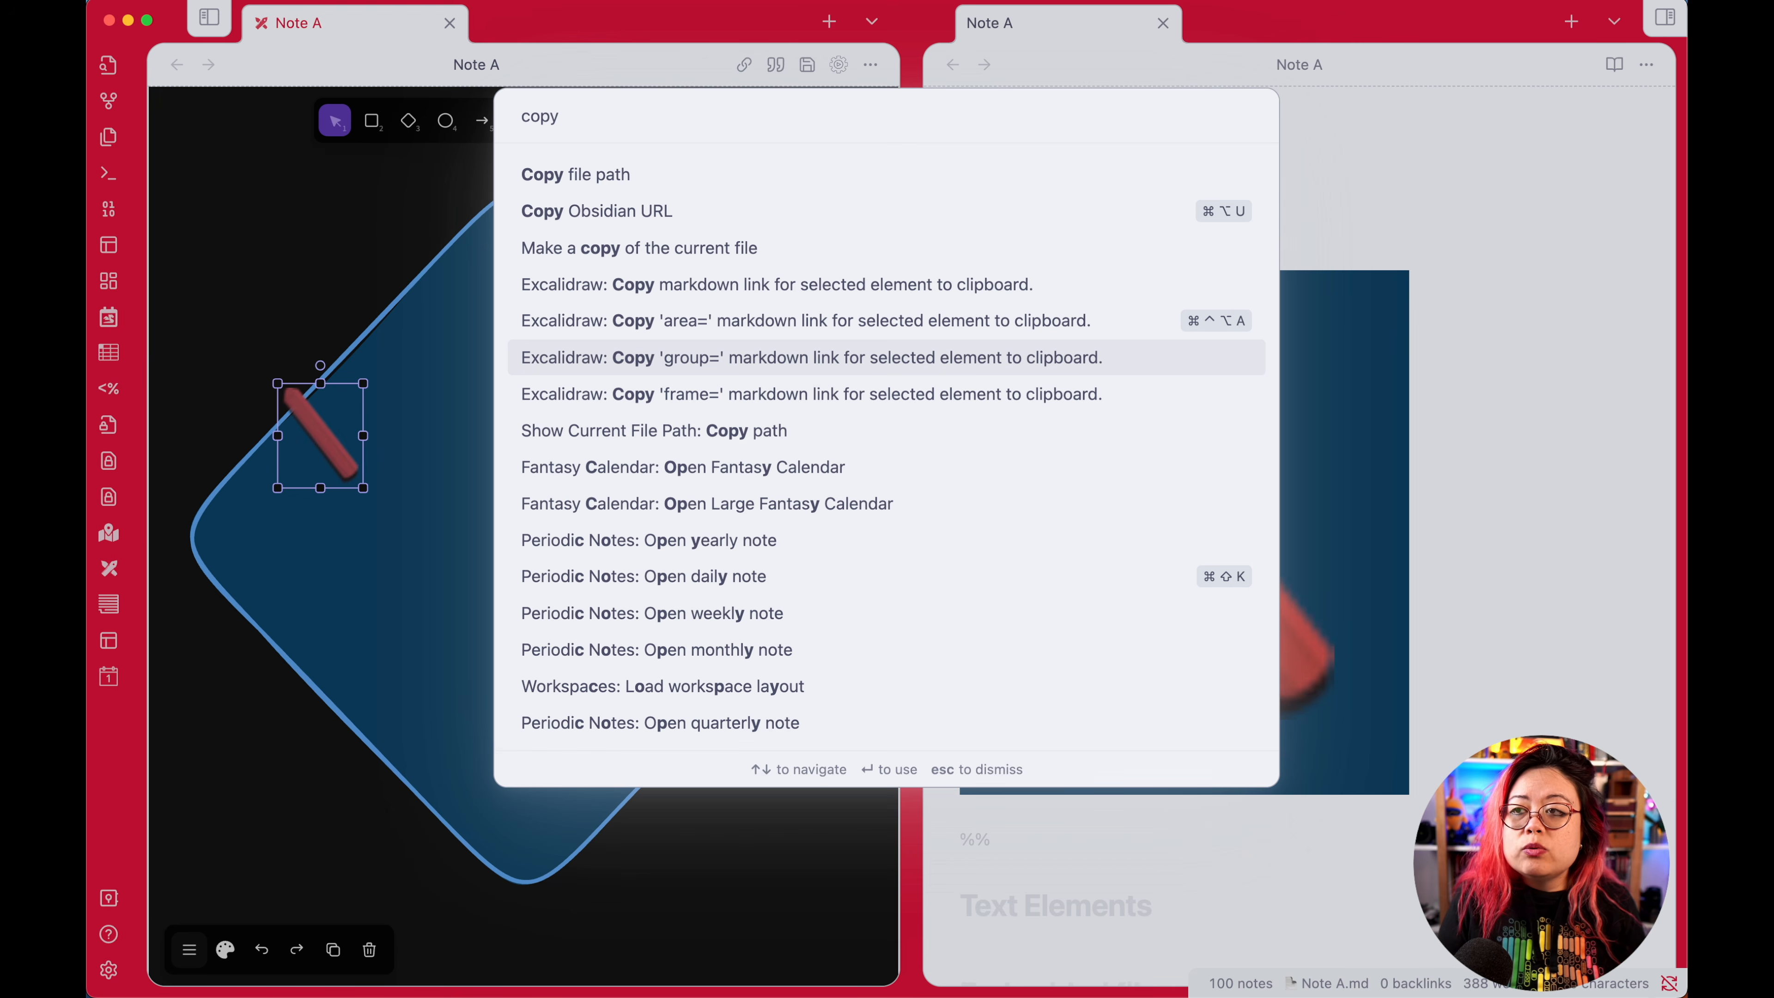
{"action": "key", "text": "Return"}
{"action": "type", "text": "Chalk group"}
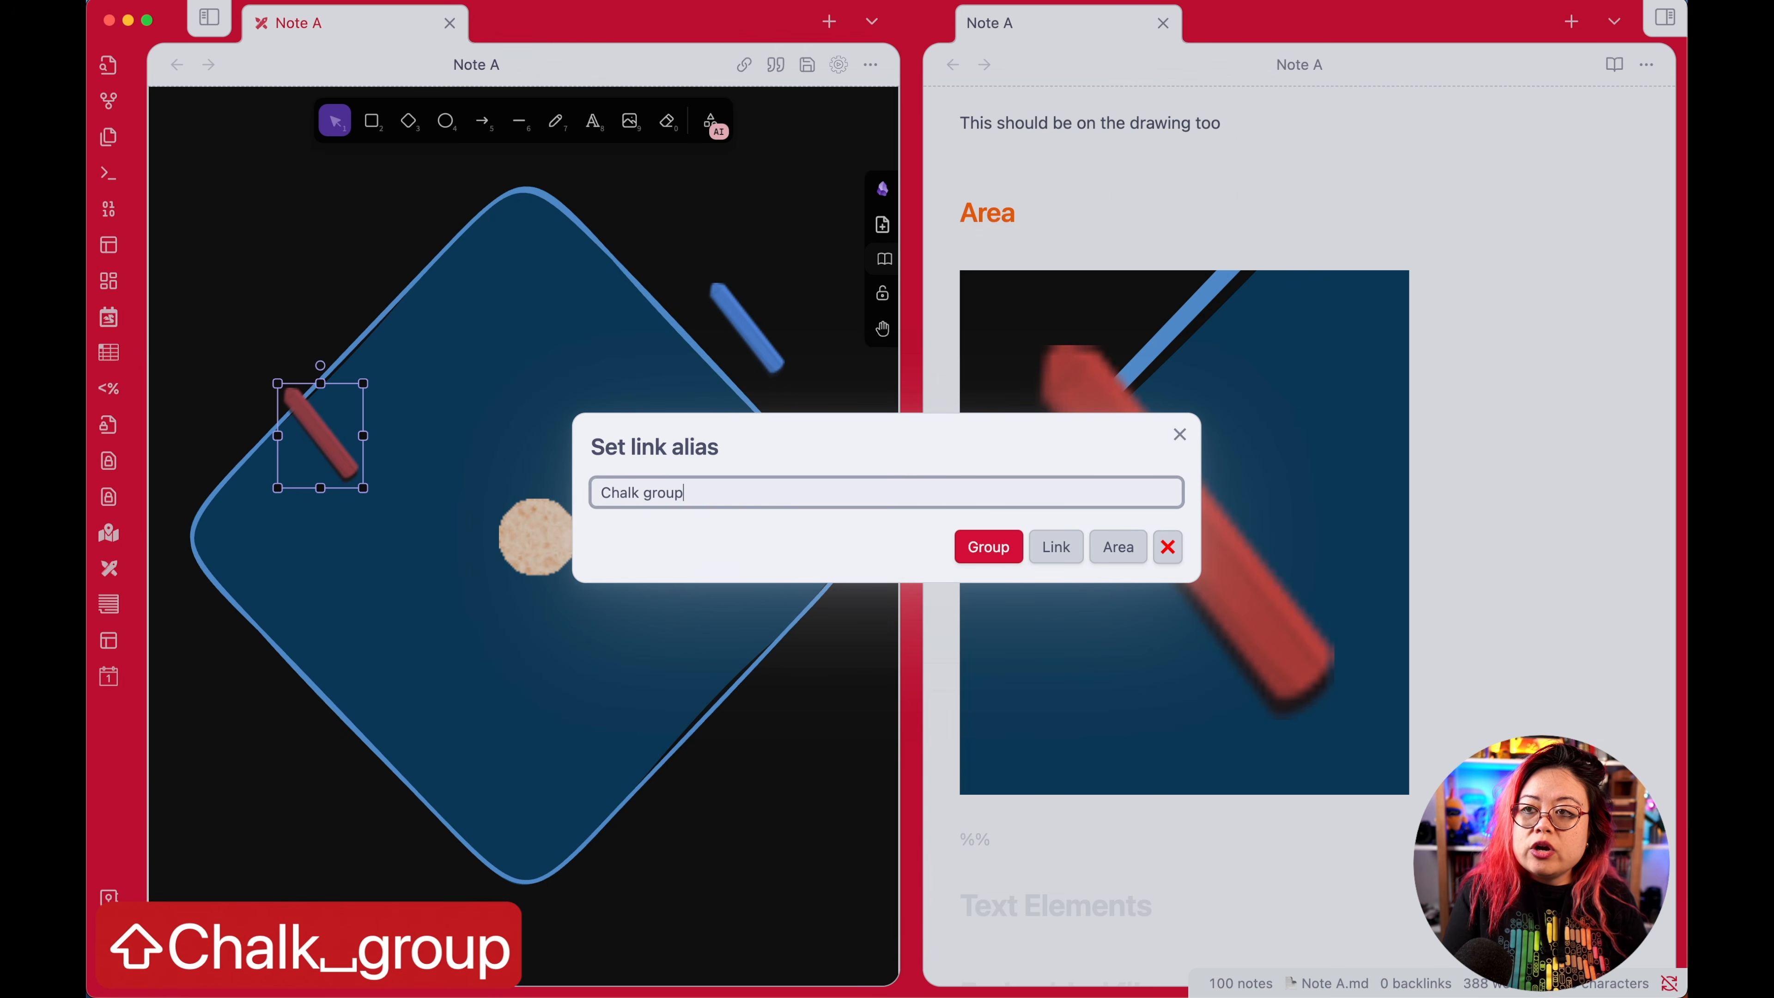
{"action": "key", "text": "Return"}
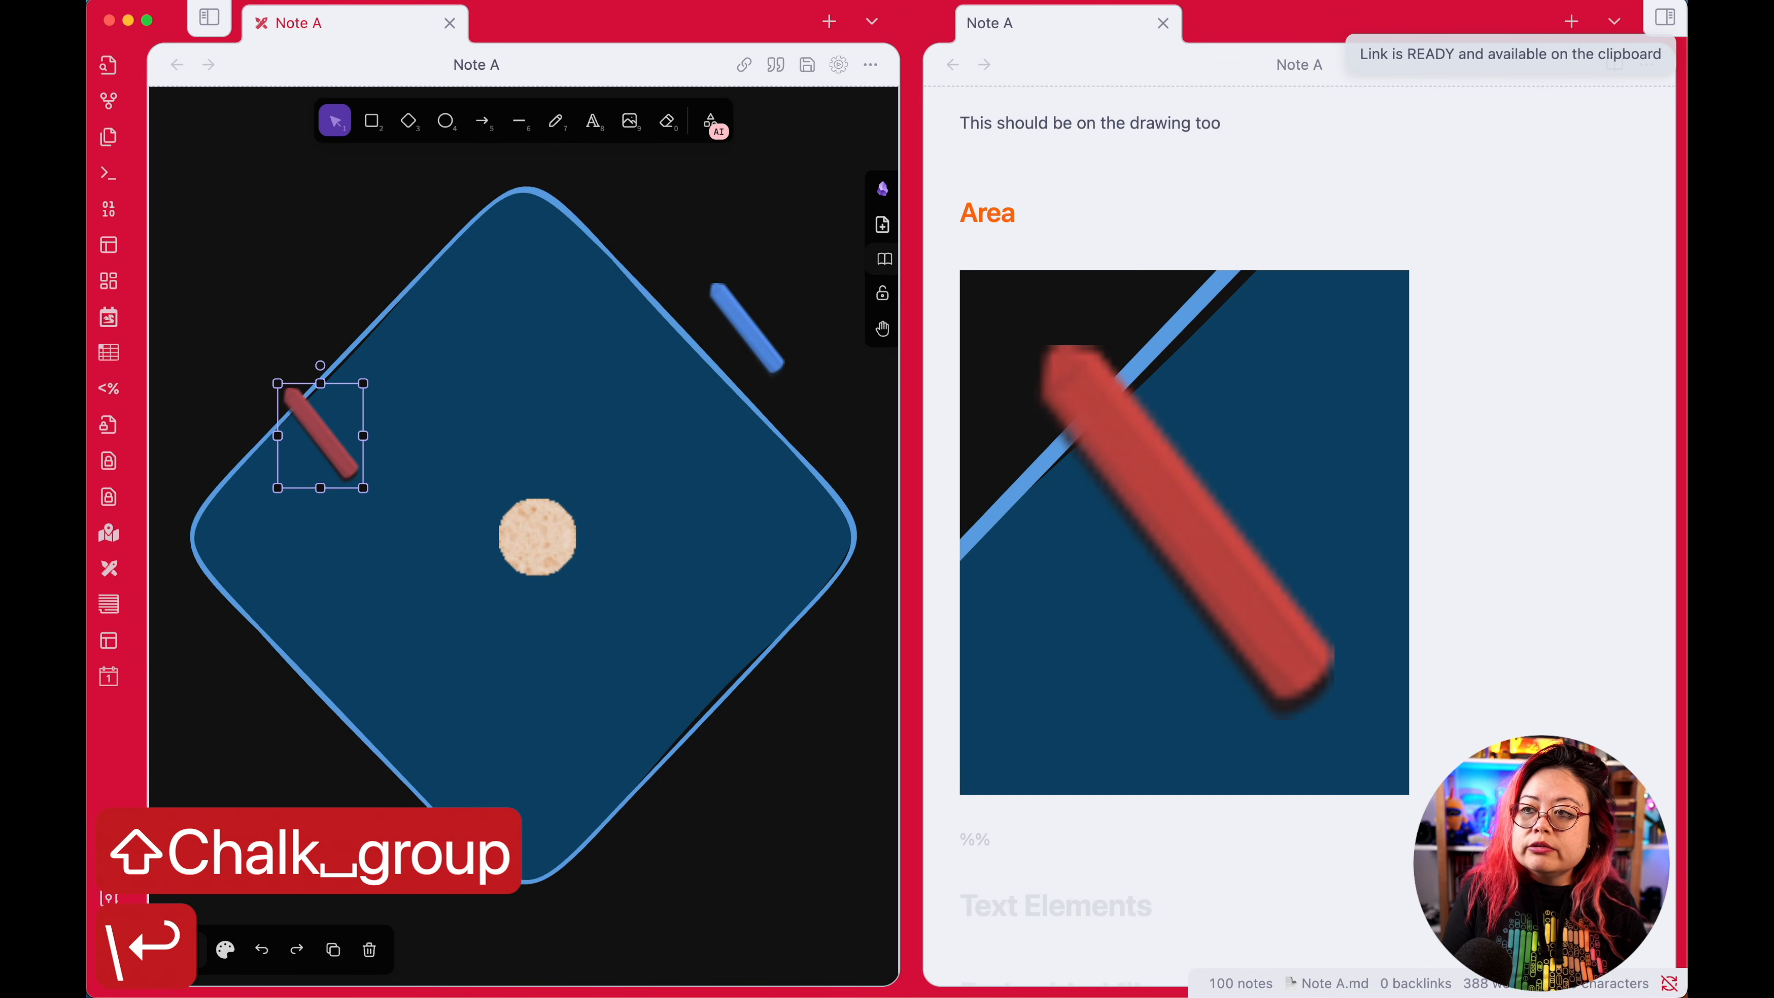
Step: Add a second-level heading "Group" below the area embed in Note A and paste the copied Chalk group link beneath it
{"action": "left_click", "coordinate": [1033, 831]}
{"action": "key", "text": "Return"}
{"action": "key", "text": "Return"}
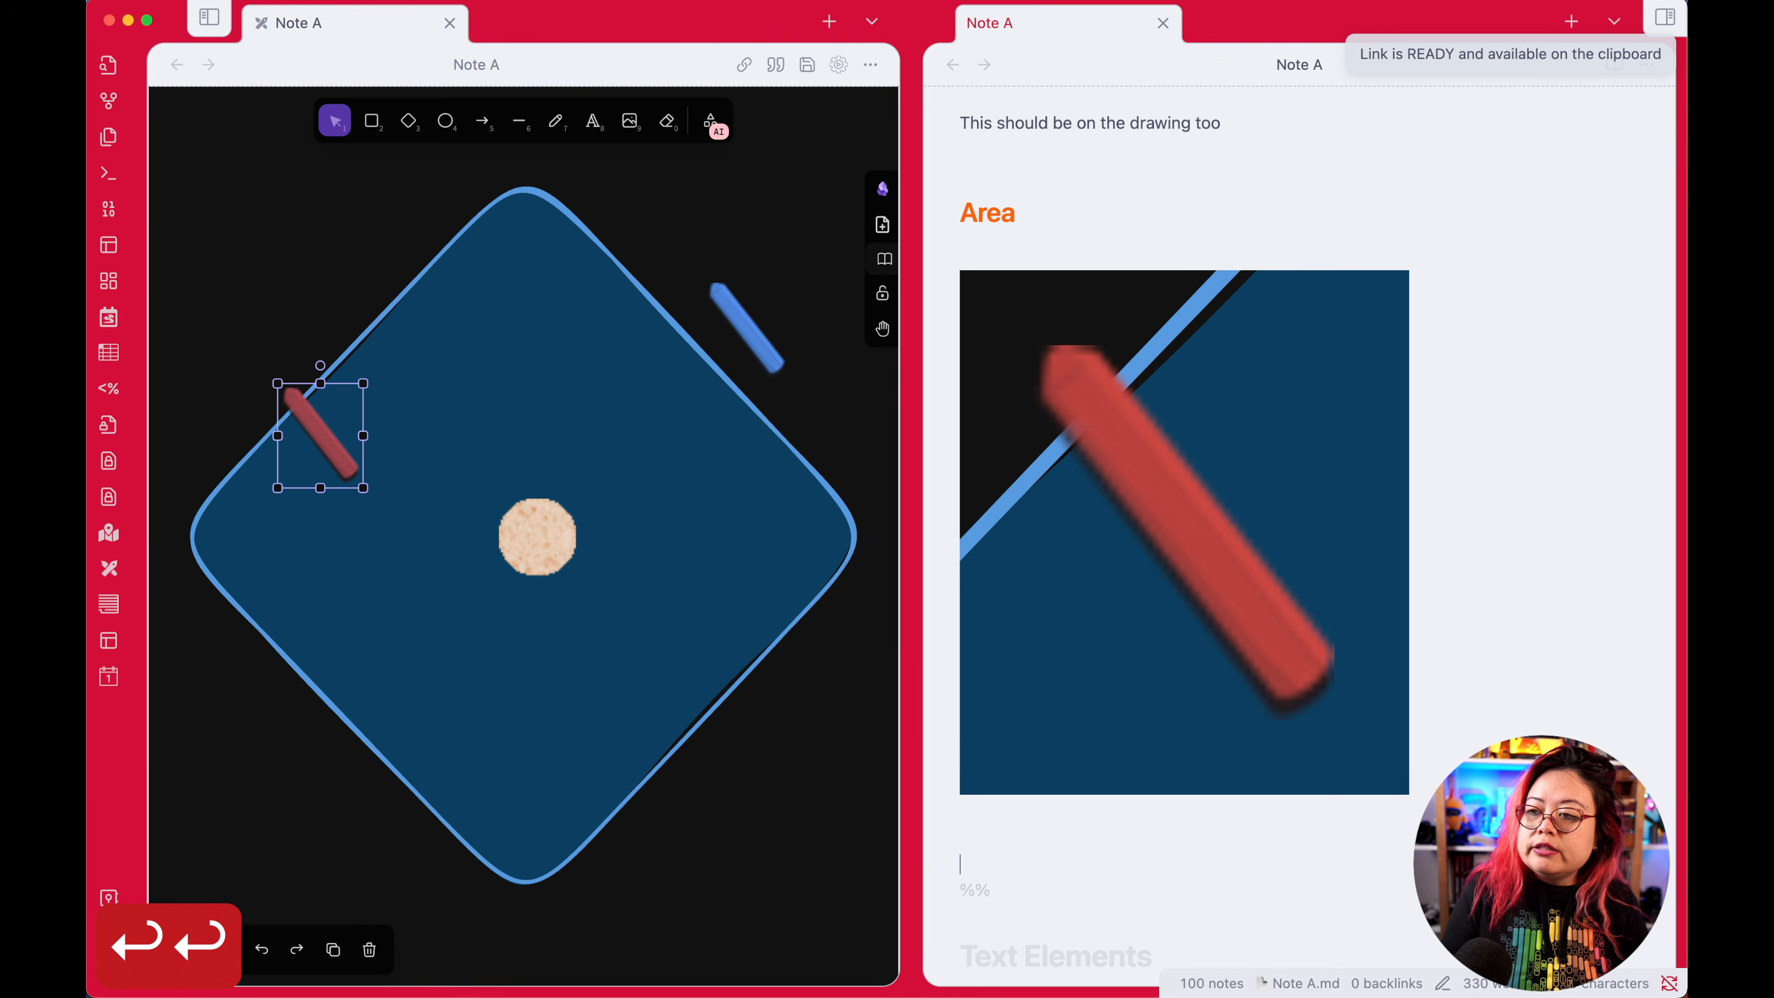
{"action": "key", "text": "Up"}
{"action": "type", "text": "## Group"}
{"action": "key", "text": "Return"}
{"action": "key", "text": "Return"}
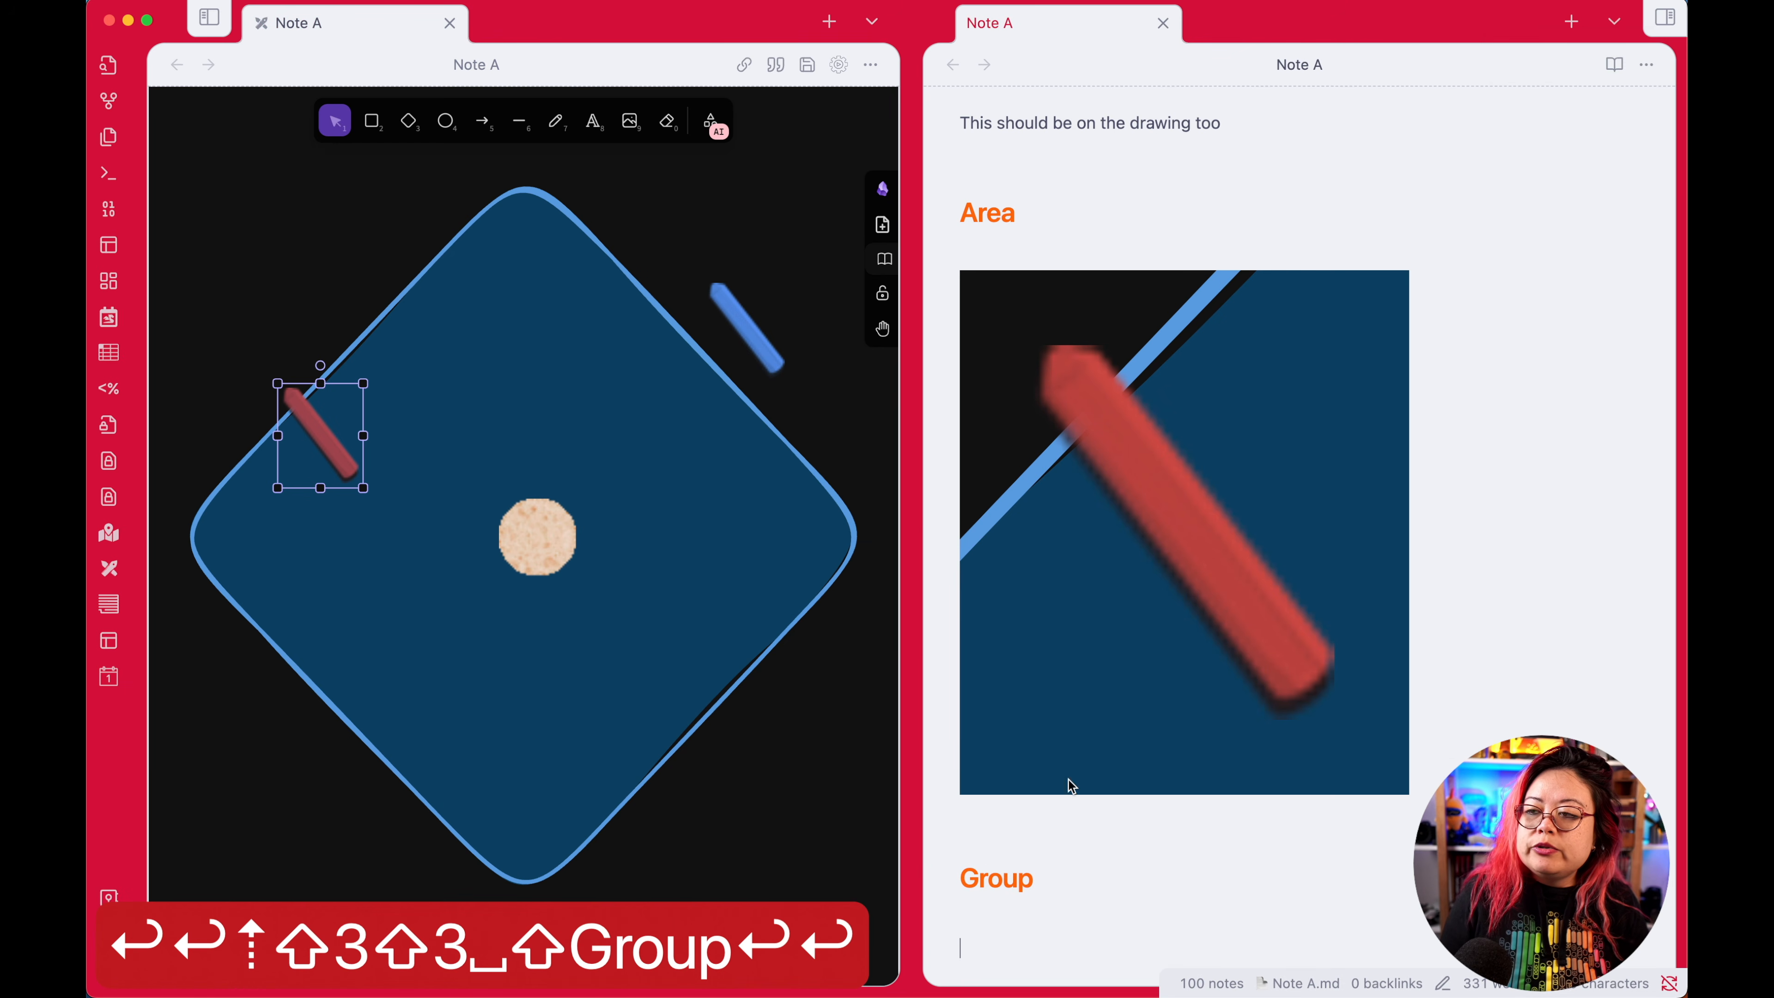
{"action": "scroll", "coordinate": [1145, 695], "scroll_direction": "down", "scroll_amount": 3}
{"action": "type", "text": "![[Note A.md#^group=c42cAKSn|Chalk group\\]]"}
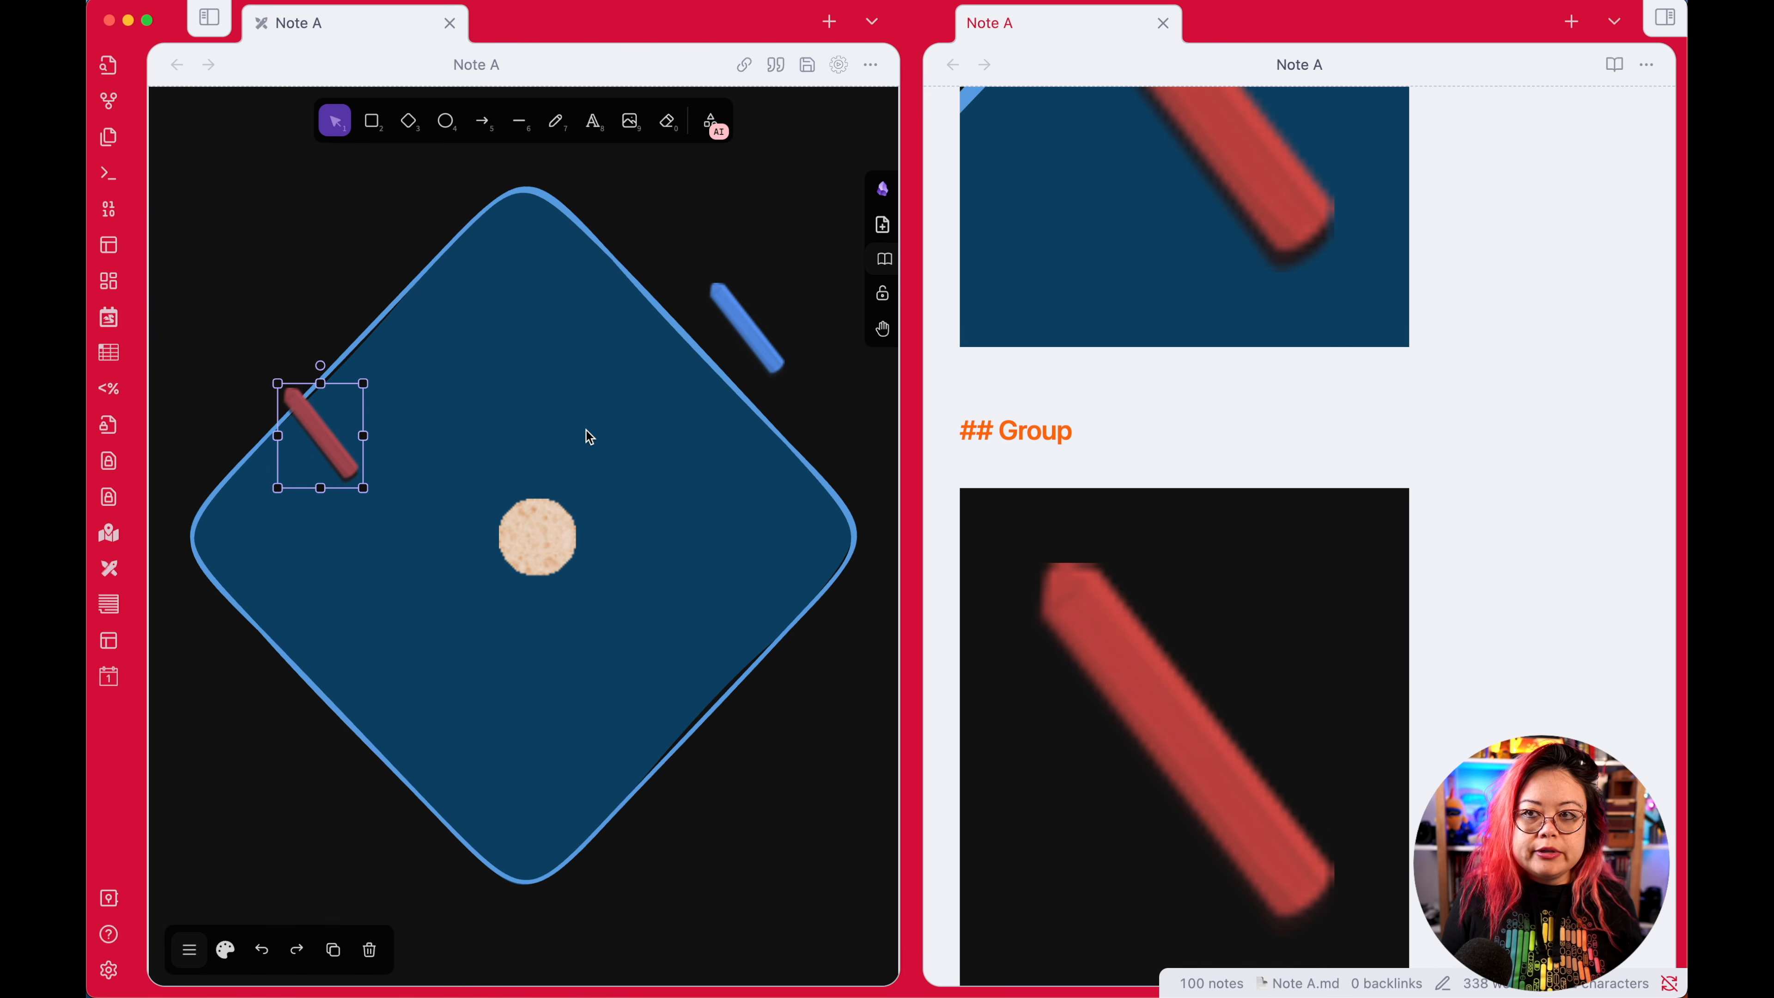
Step: Move the red chalk off the diamond's upper-left edge to sit just beside the blue chalk
{"action": "left_click", "coordinate": [443, 476]}
{"action": "mouse_move", "coordinate": [318, 444]}
{"action": "left_mouse_down"}
{"action": "mouse_move", "coordinate": [579, 349]}
{"action": "mouse_move", "coordinate": [800, 333]}
{"action": "mouse_move", "coordinate": [763, 324]}
{"action": "left_mouse_up"}
Step: Group the red and blue chalks, then shift the group slightly toward the diamond and save the drawing
{"action": "left_click_drag", "start_coordinate": [842, 419], "coordinate": [670, 229]}
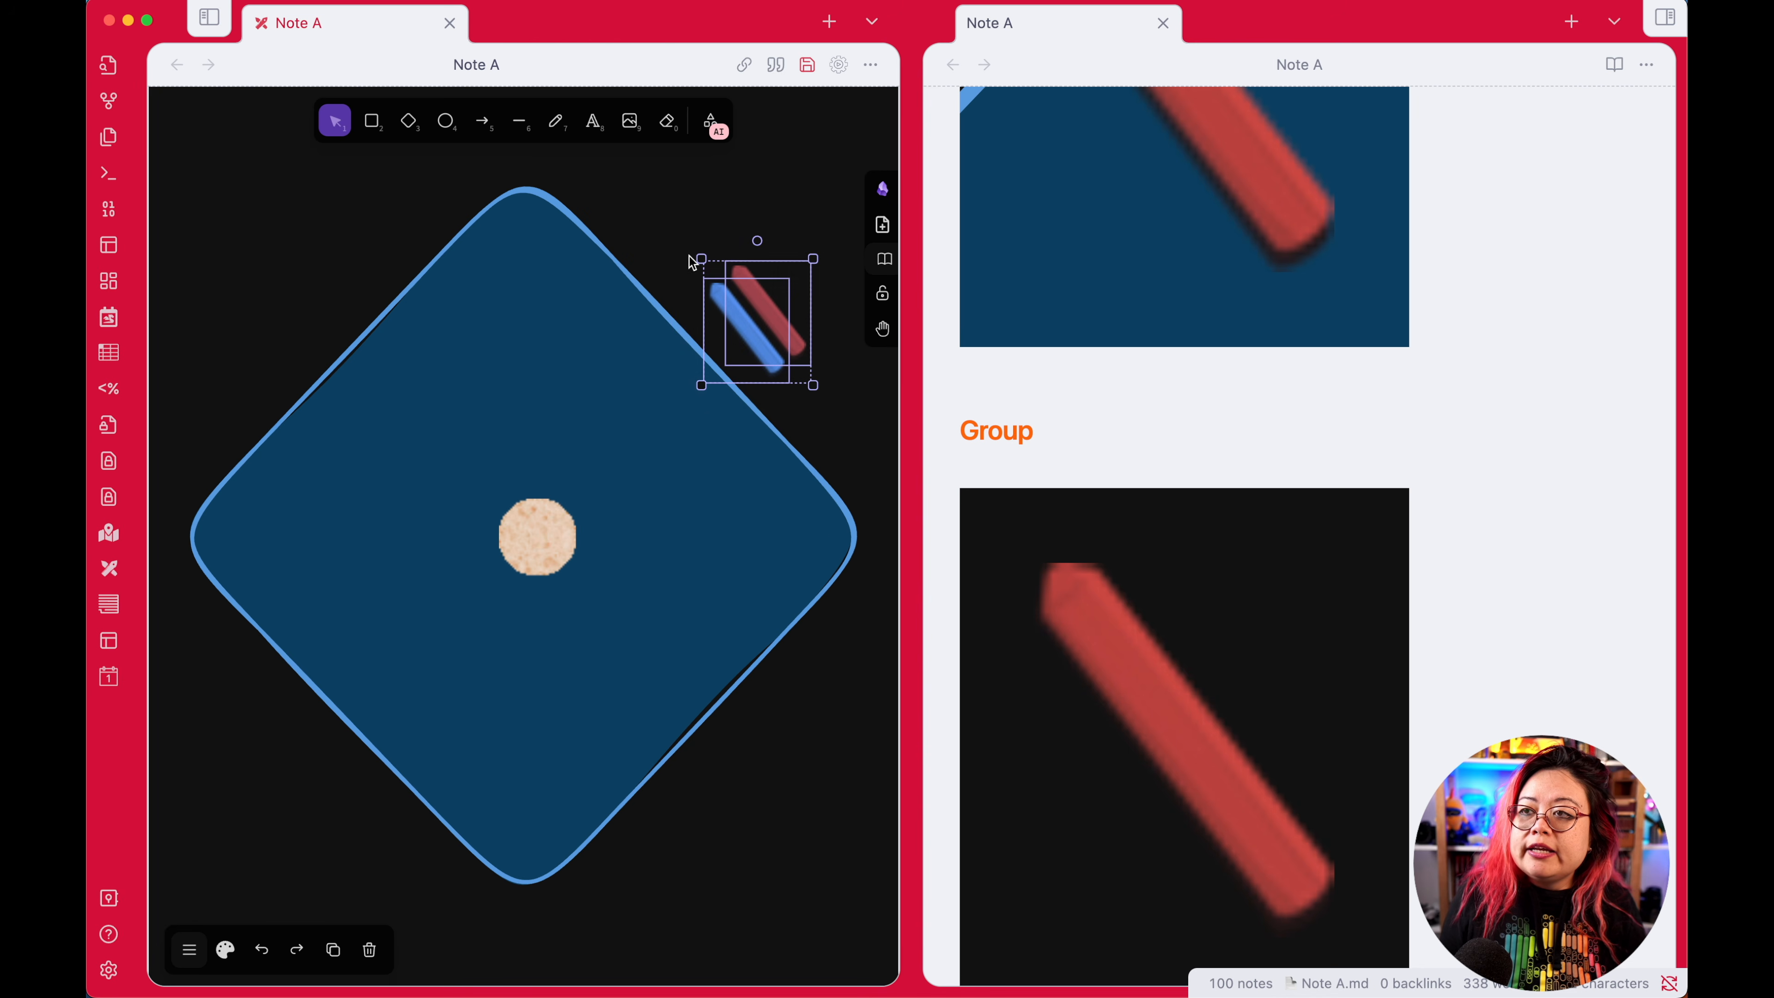
{"action": "right_click", "coordinate": [764, 312]}
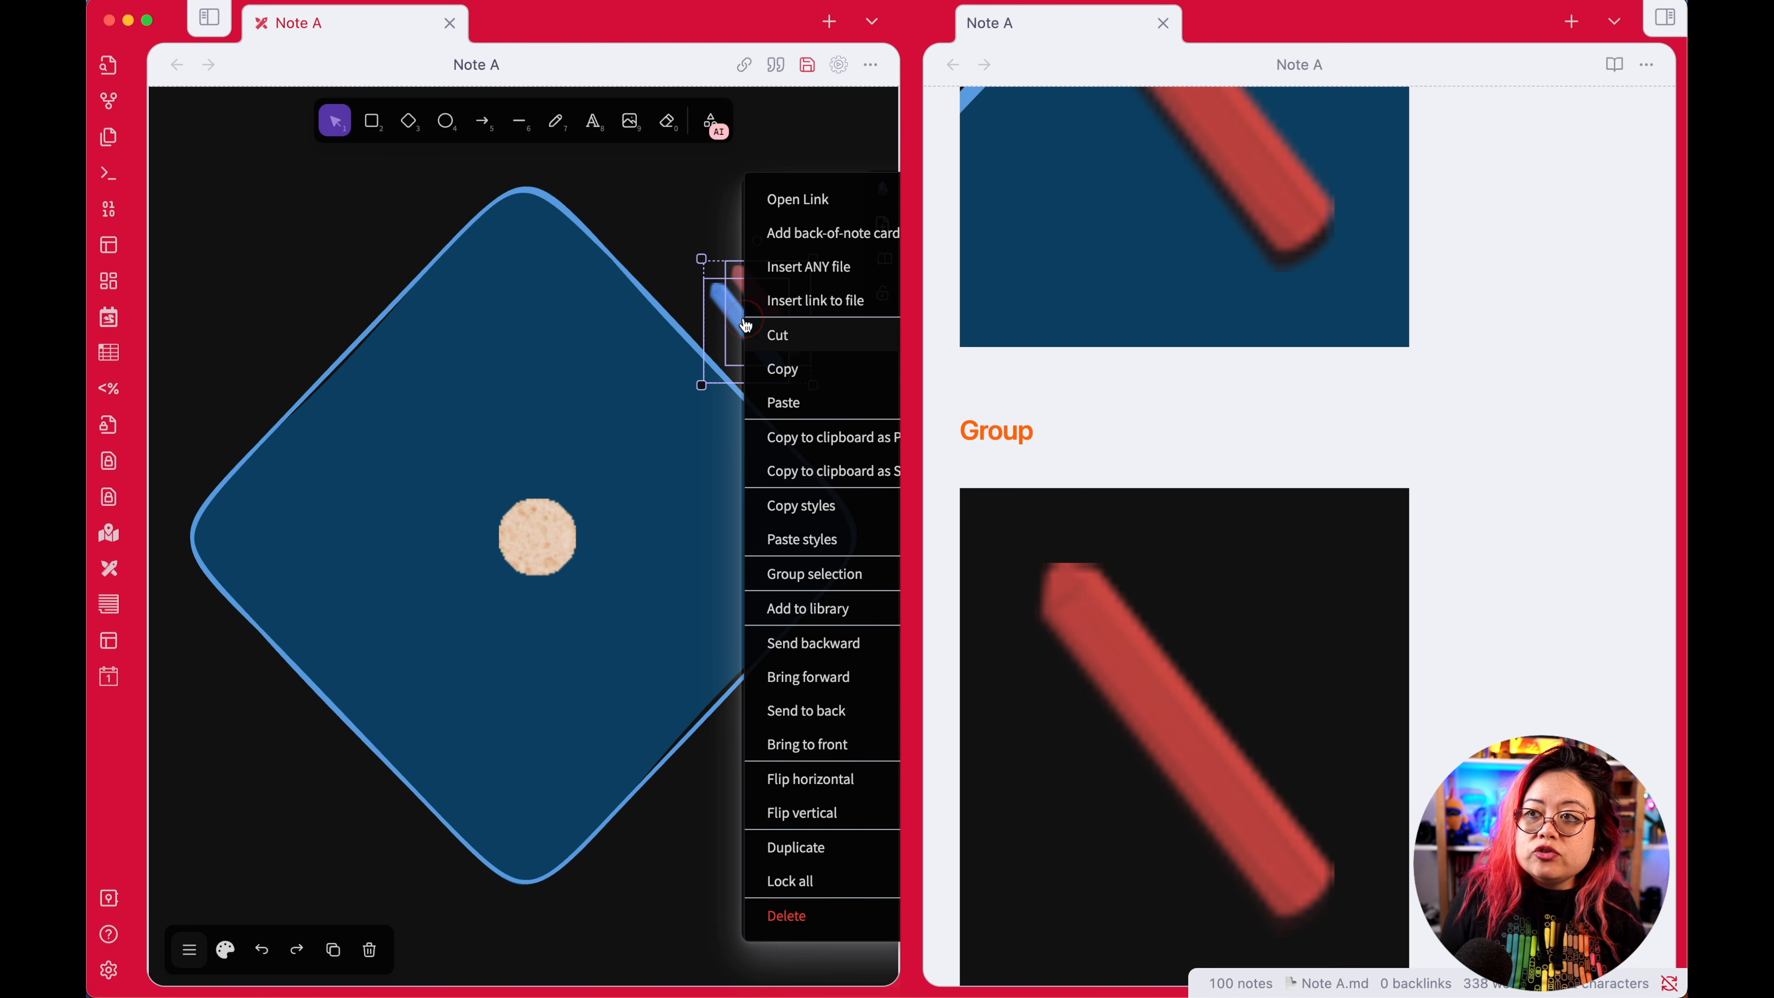
{"action": "left_click", "coordinate": [807, 575]}
{"action": "mouse_move", "coordinate": [788, 331]}
{"action": "left_mouse_down"}
{"action": "mouse_move", "coordinate": [772, 312]}
{"action": "mouse_move", "coordinate": [693, 422]}
{"action": "mouse_move", "coordinate": [729, 349]}
{"action": "left_mouse_up"}
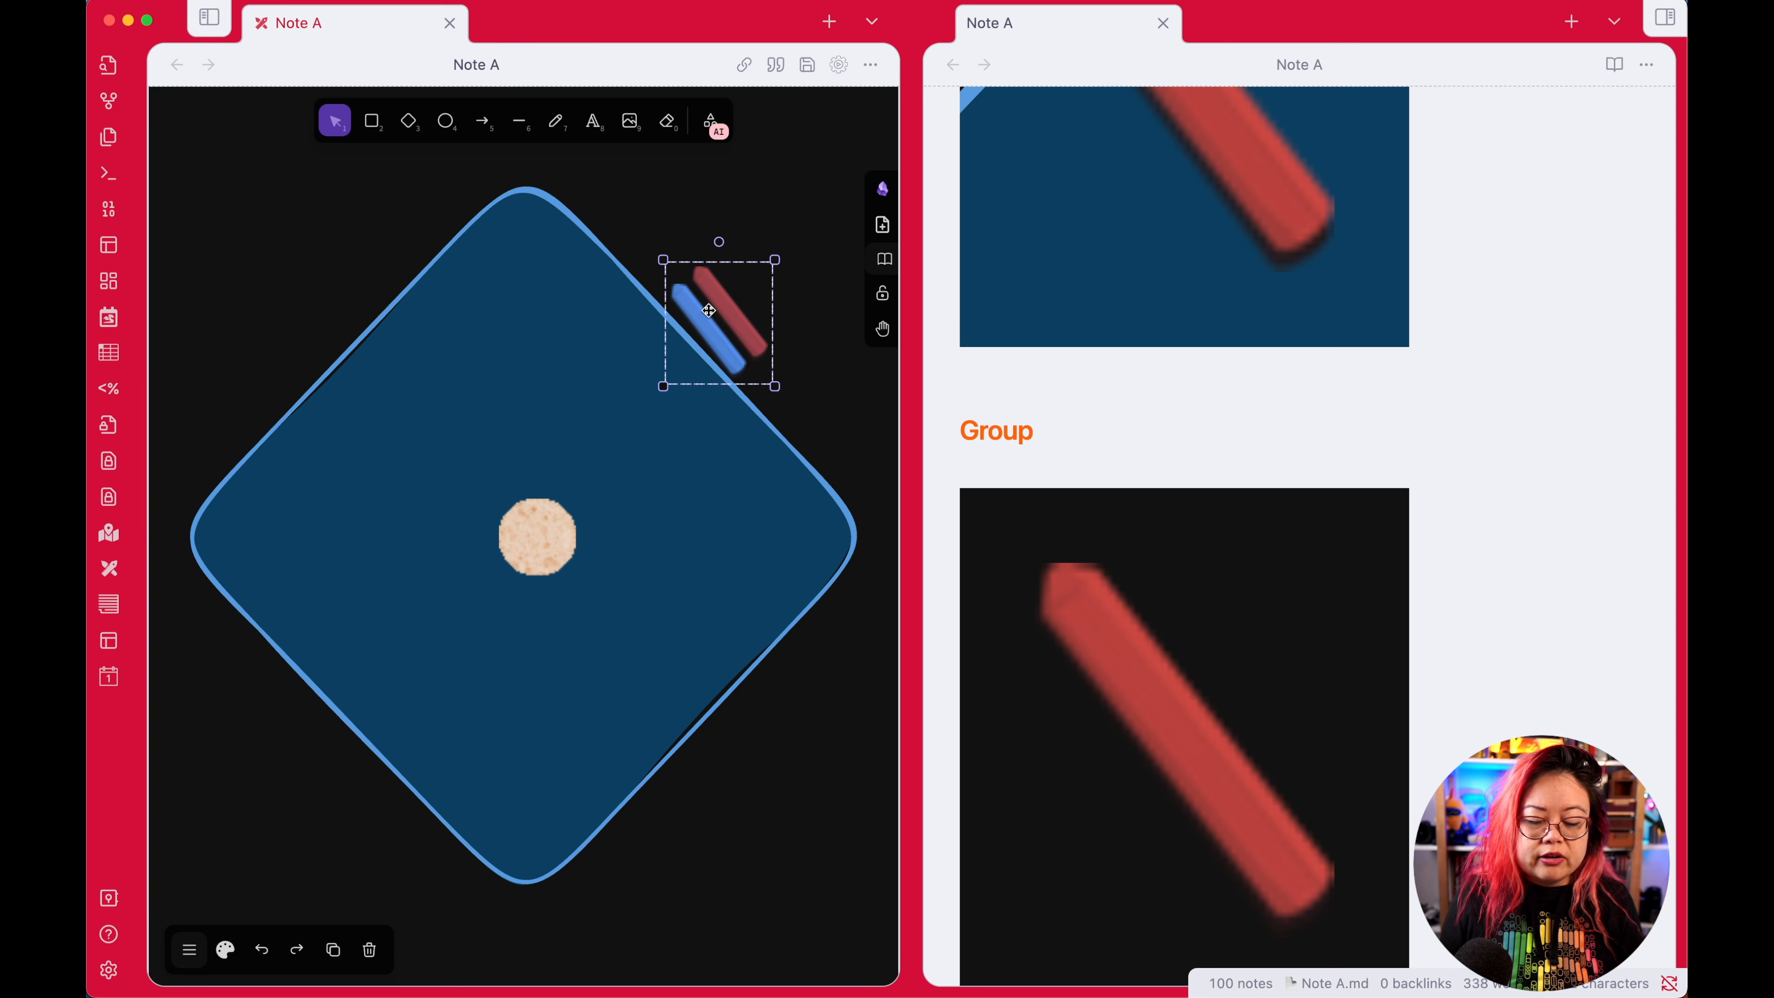
{"action": "key", "text": "ctrl+s"}
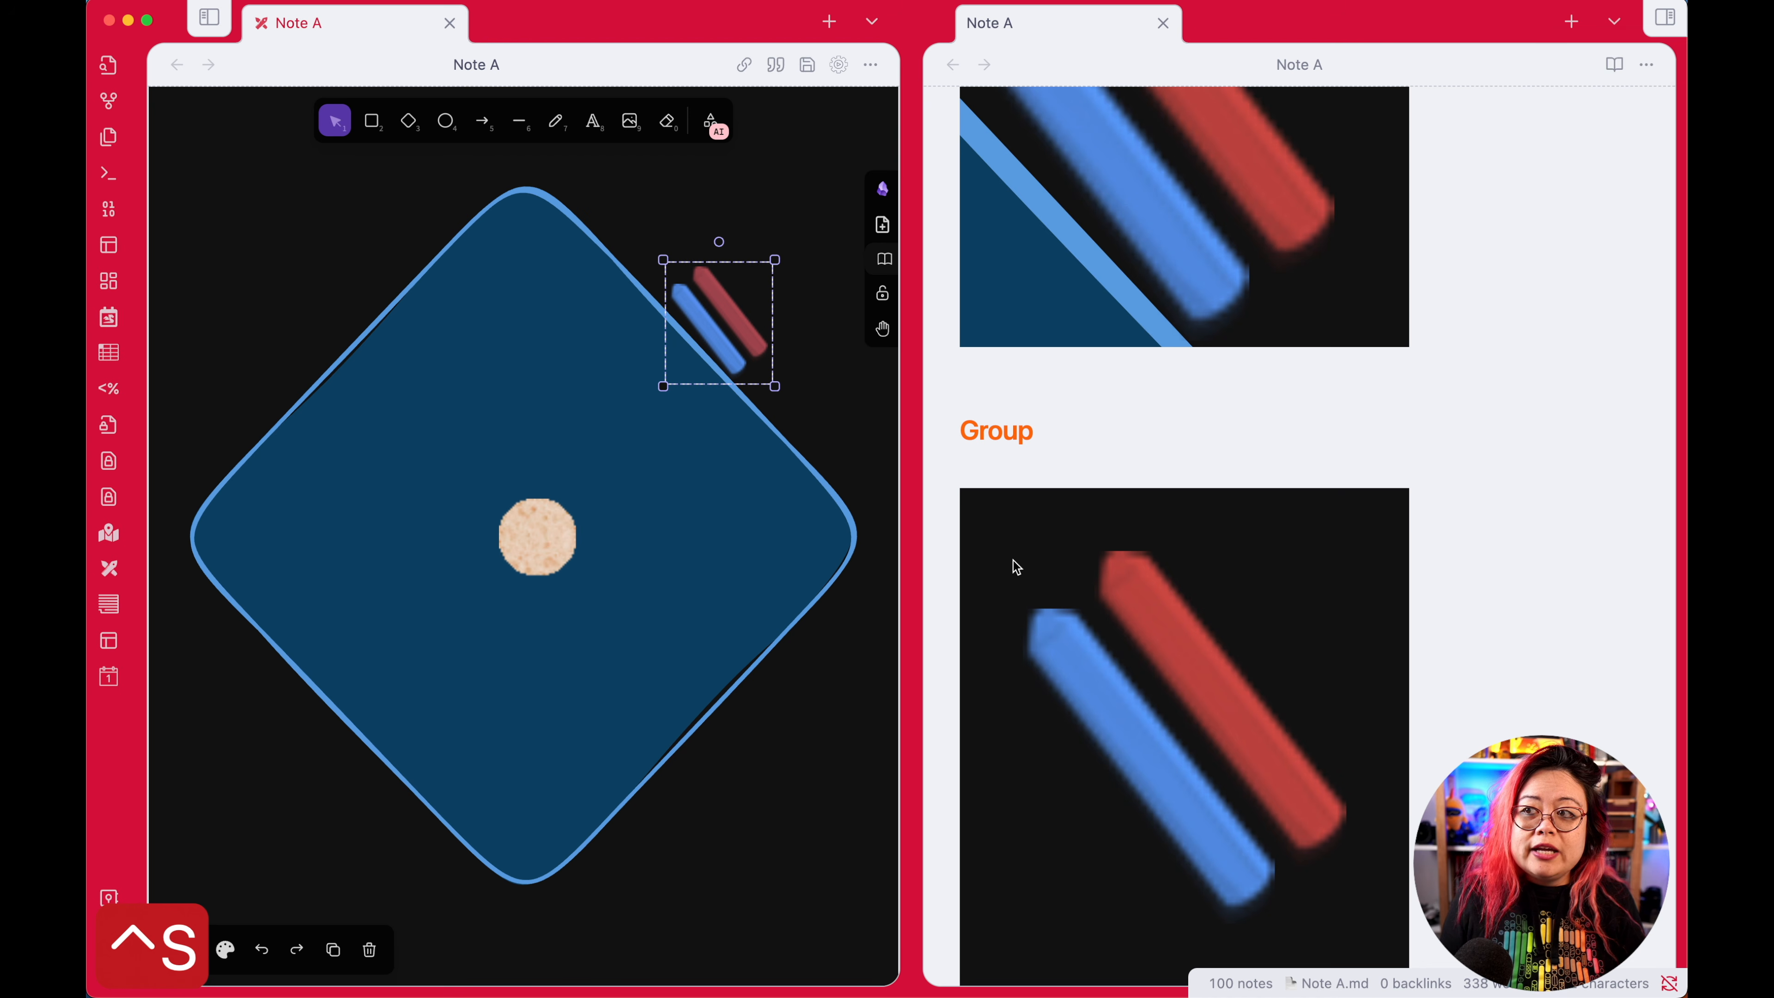
Step: Compare the embeds under the Area and Group headings and reveal the group embed's link source
{"action": "left_click", "coordinate": [1181, 731]}
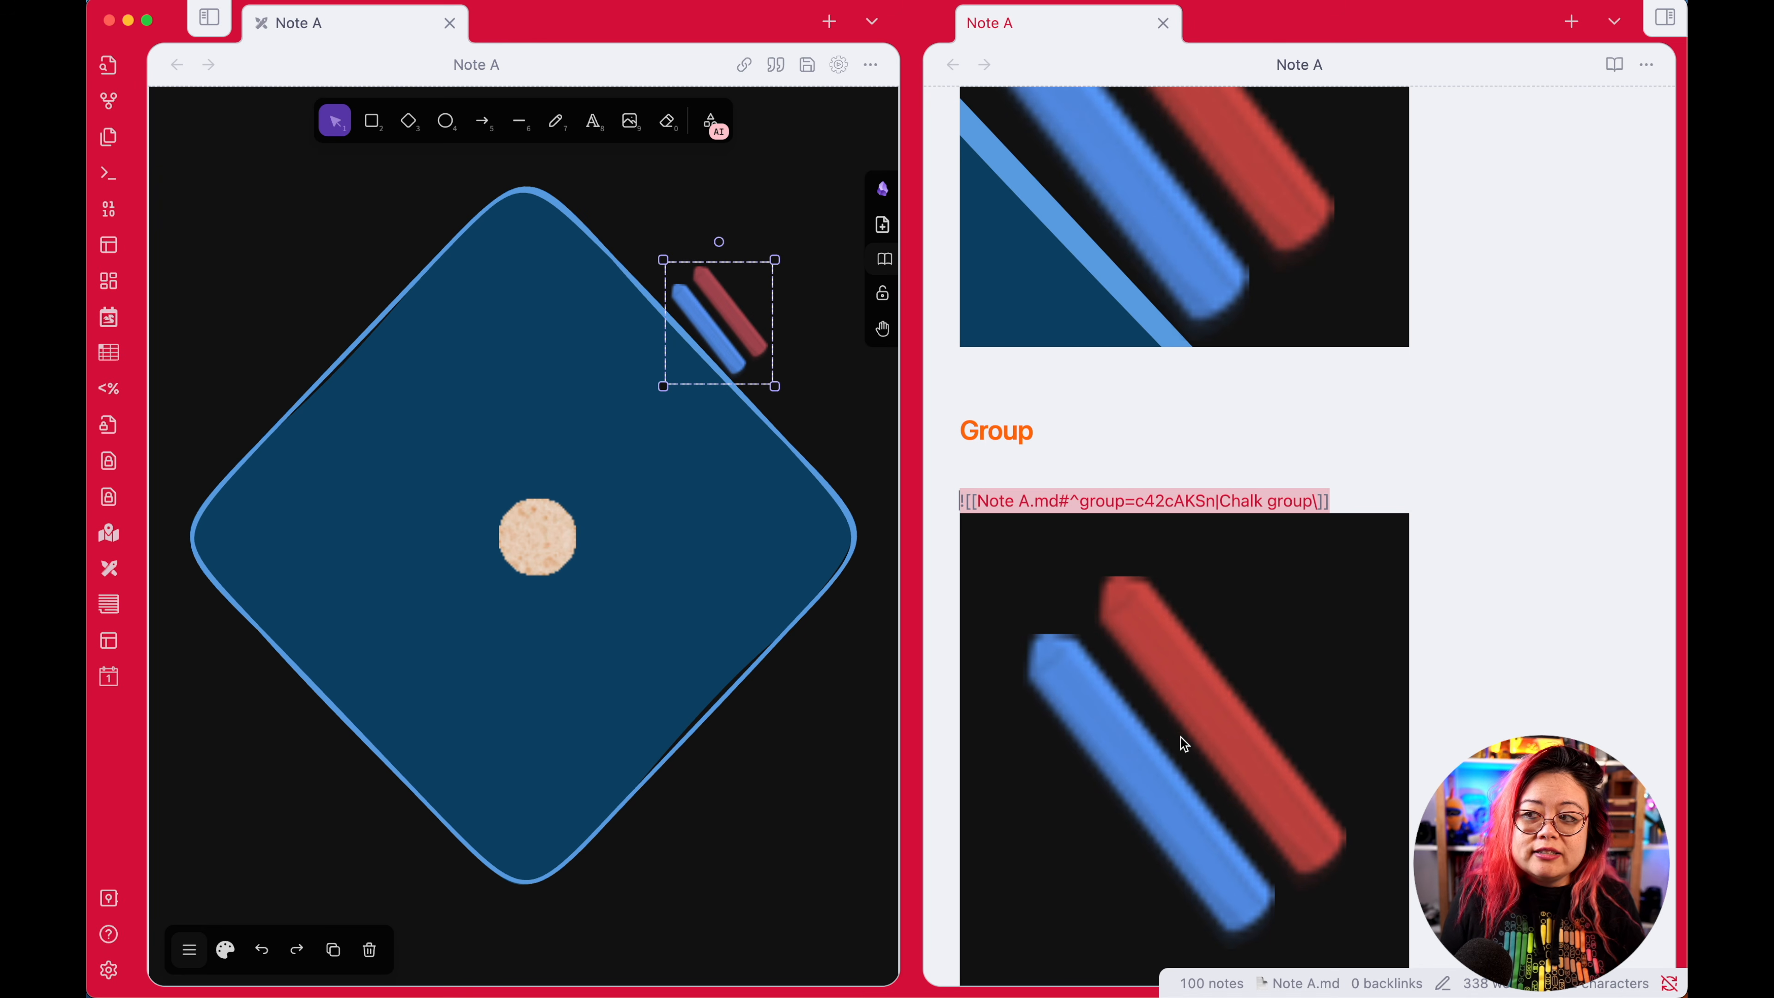
{"action": "left_click", "coordinate": [1207, 463]}
{"action": "scroll", "coordinate": [1159, 364], "scroll_direction": "up", "scroll_amount": 3}
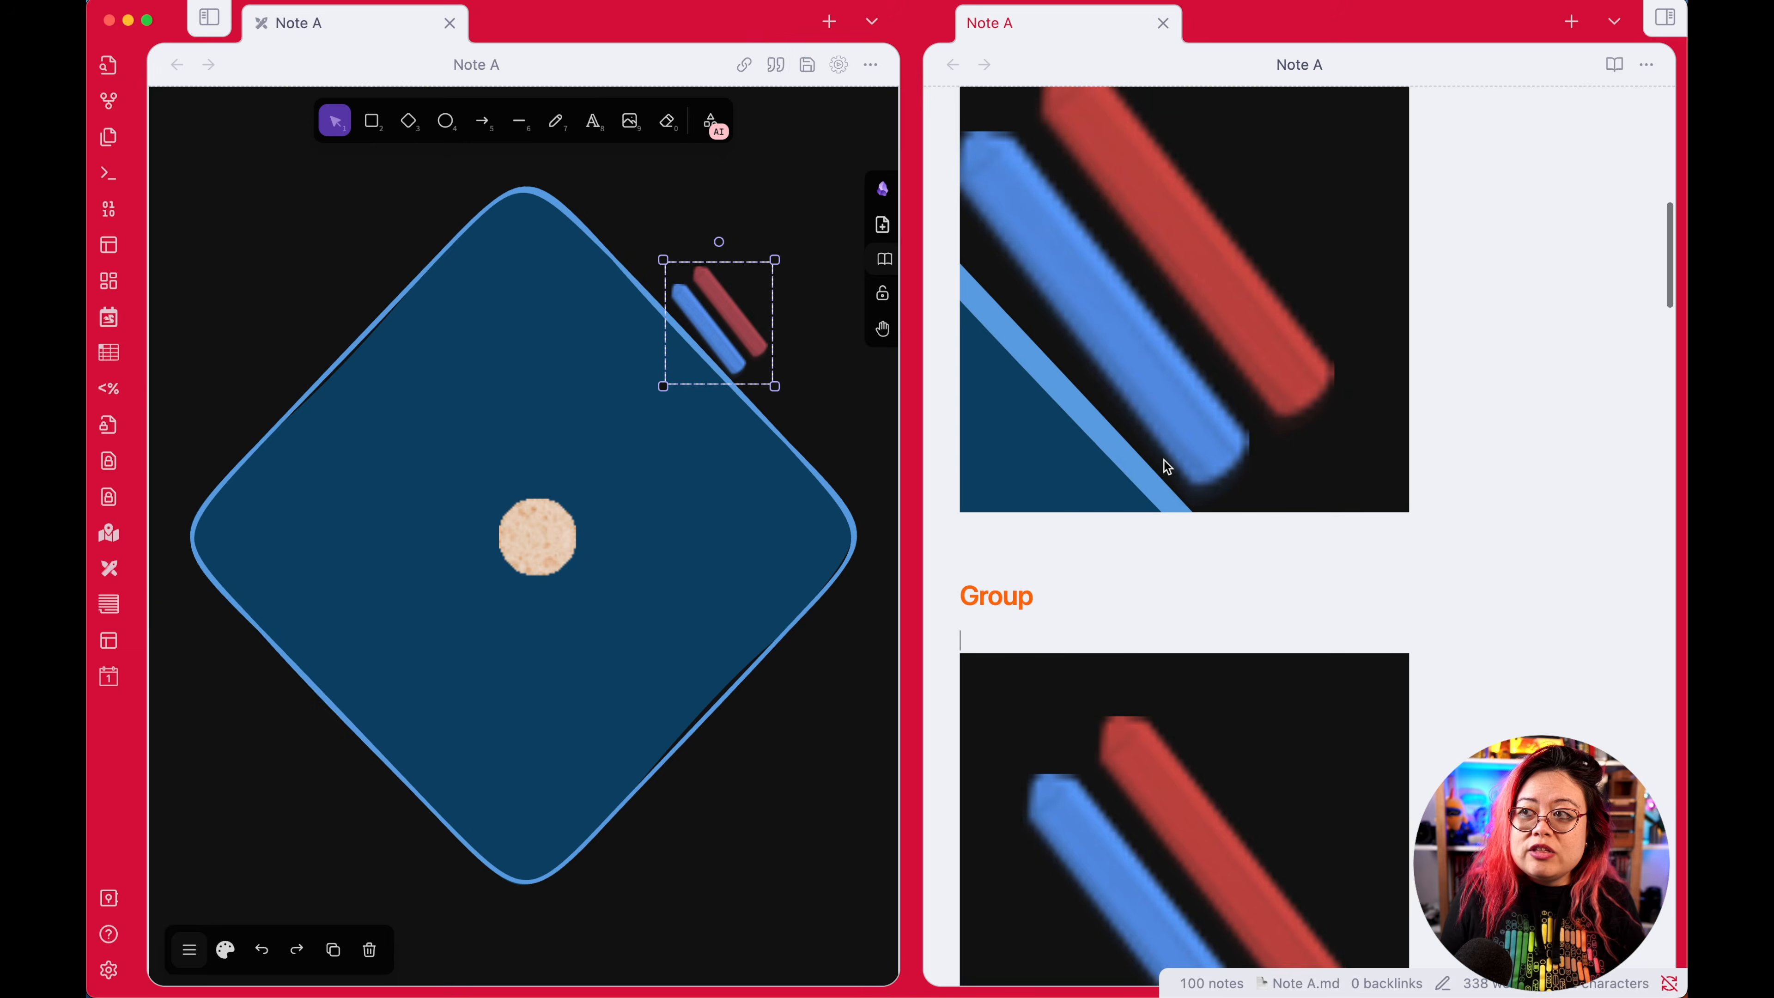
{"action": "scroll", "coordinate": [1145, 275], "scroll_direction": "up", "scroll_amount": 5}
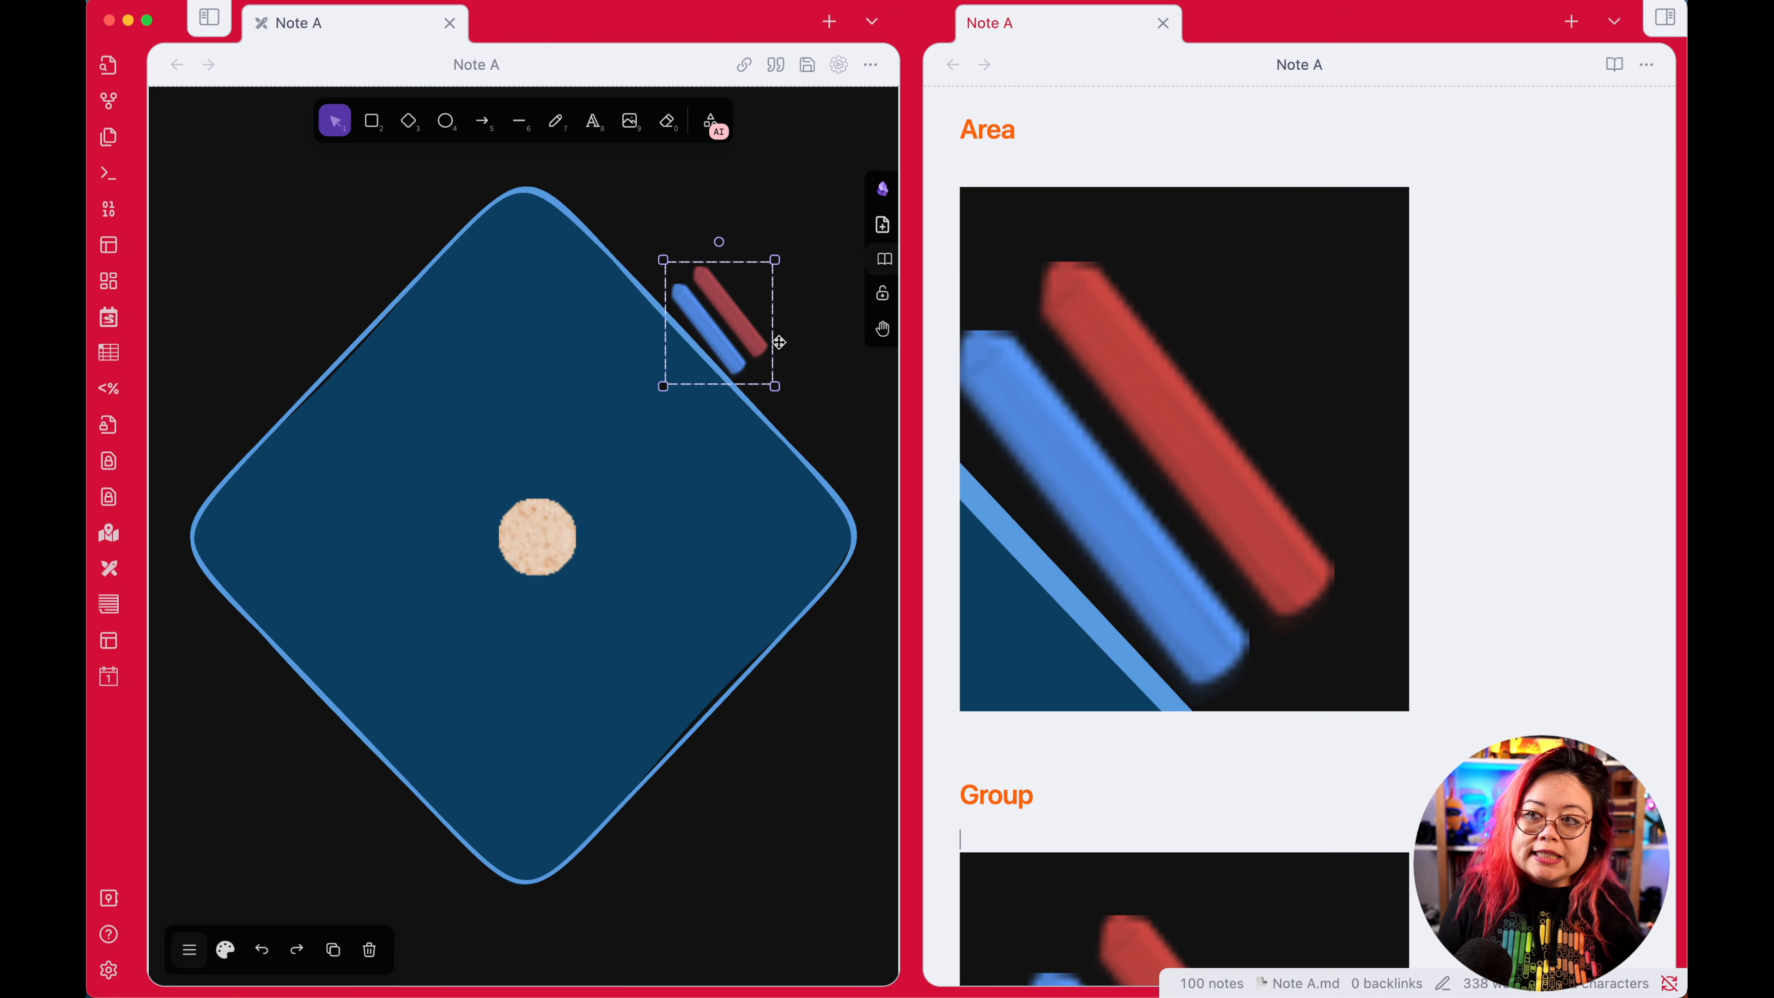
{"action": "scroll", "coordinate": [1241, 330], "scroll_direction": "down", "scroll_amount": 8}
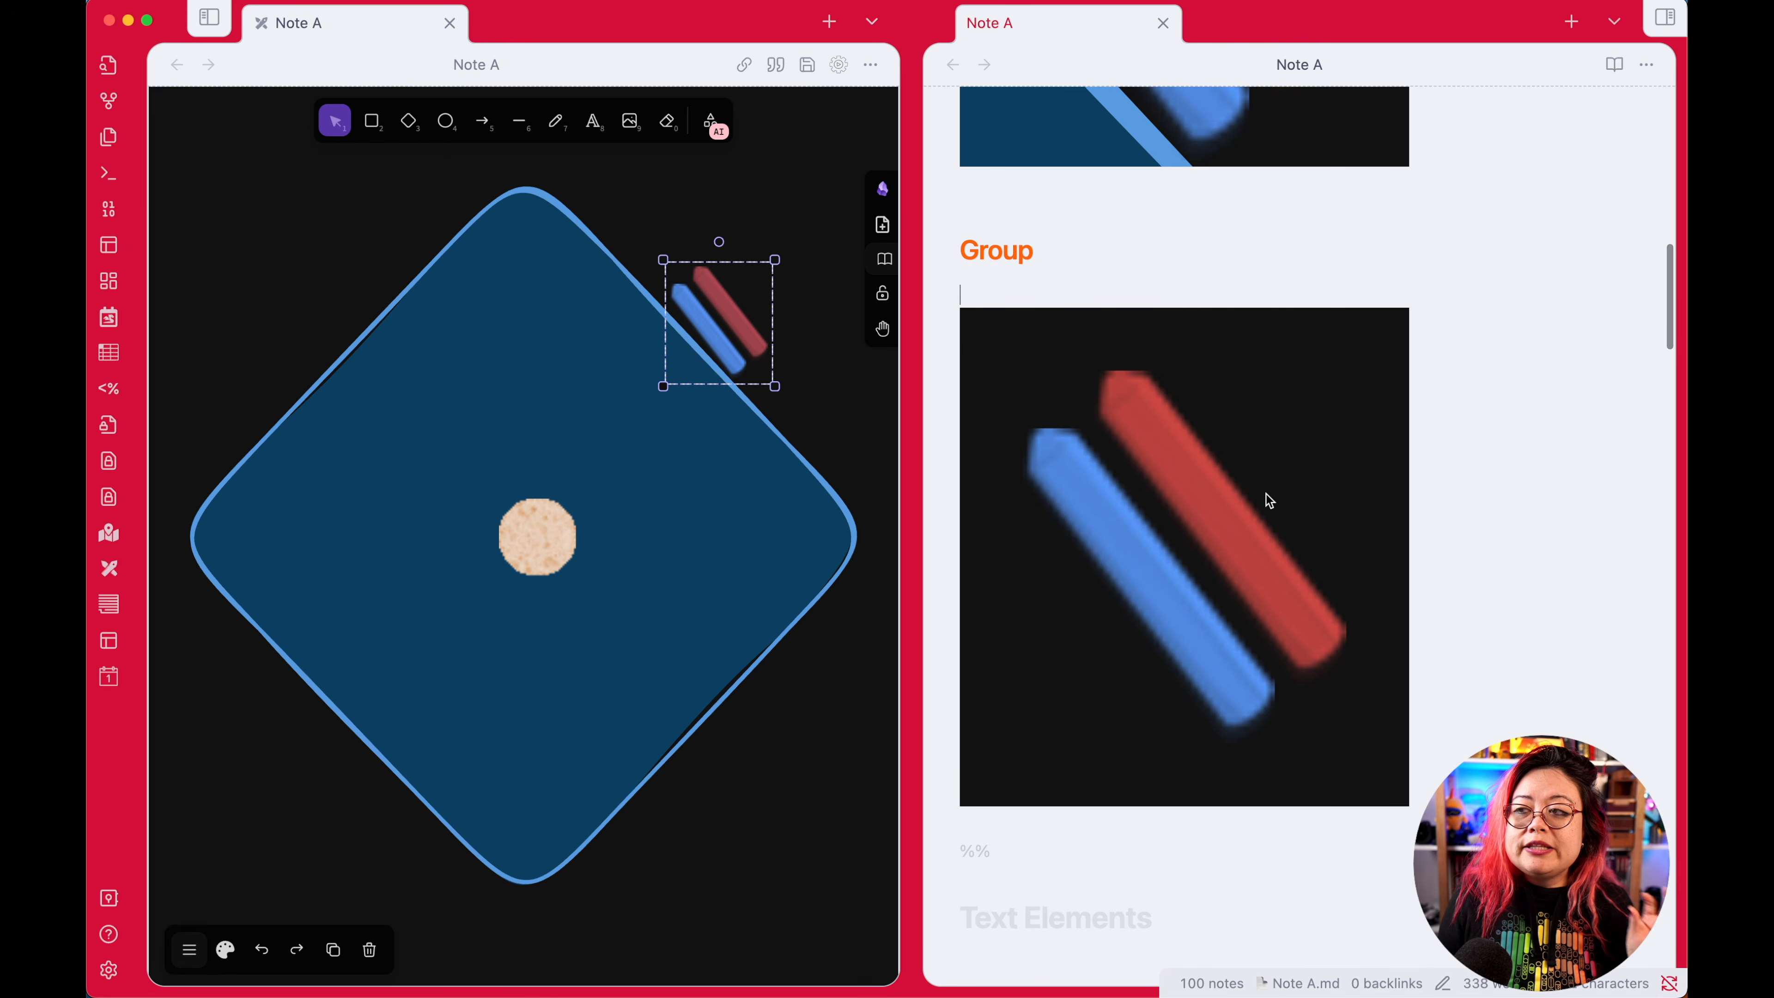
{"action": "left_click", "coordinate": [1213, 292]}
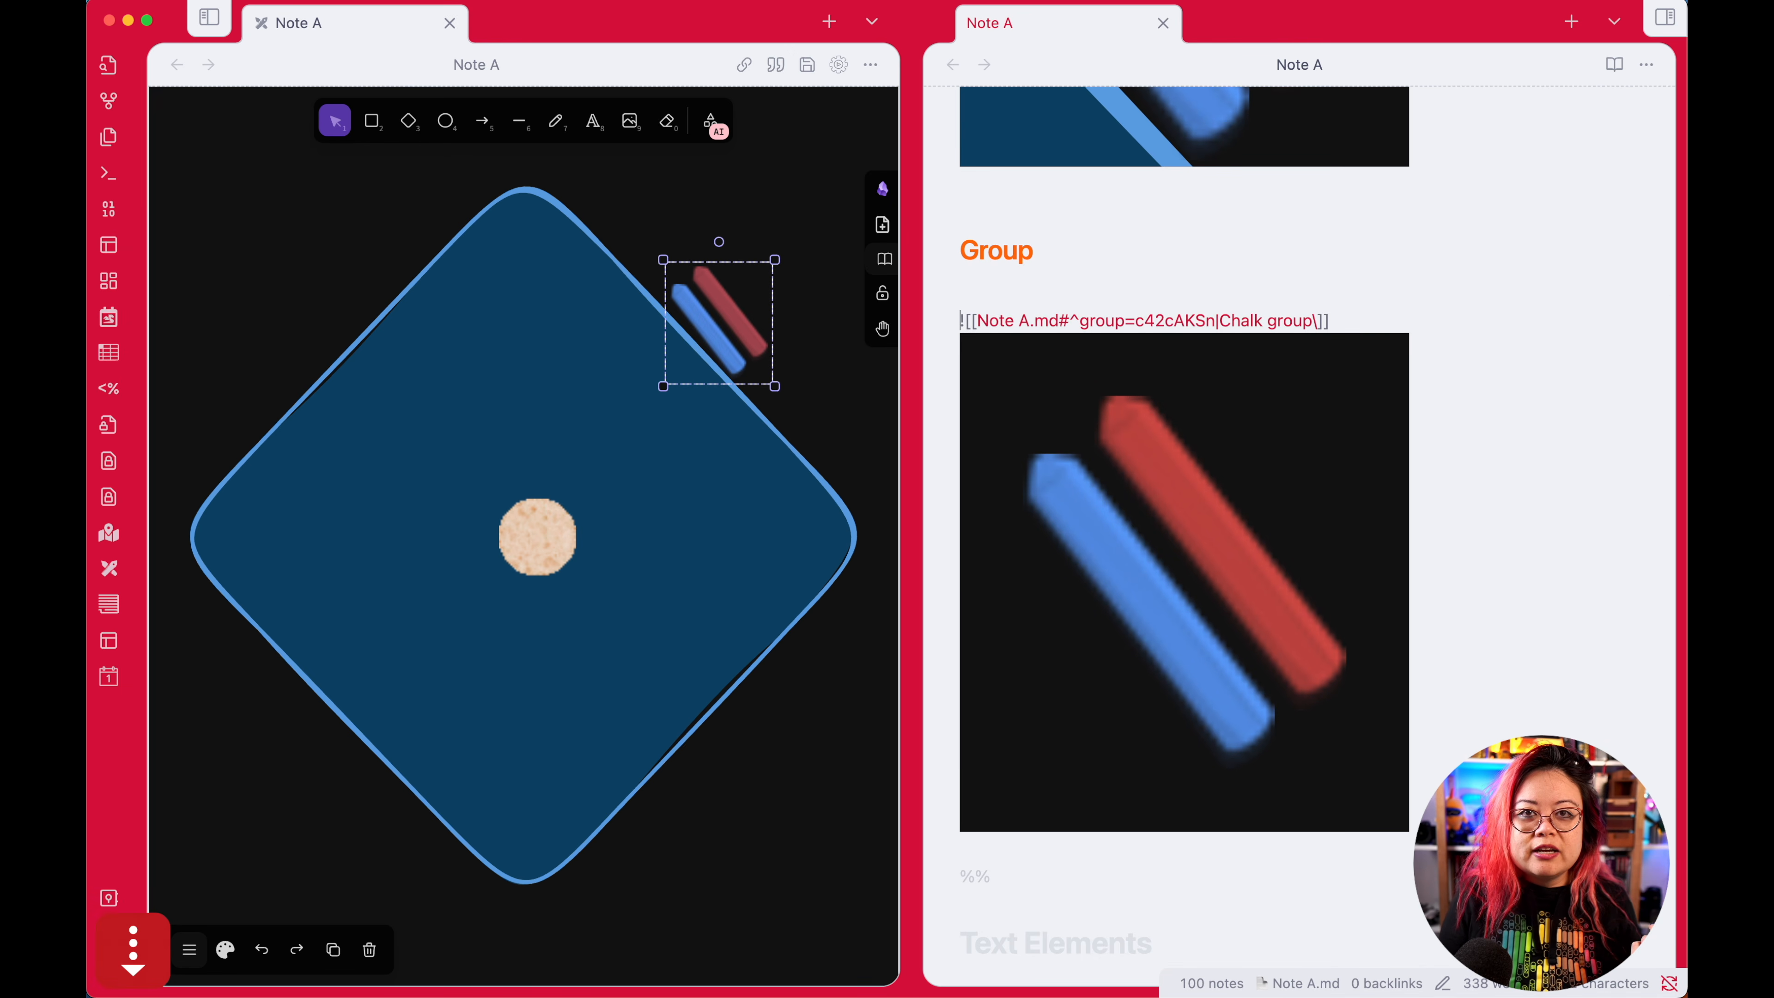
Step: Ungroup the red and blue chalks, save the drawing, and check the embeds in Note A
{"action": "right_click", "coordinate": [707, 318]}
{"action": "left_click", "coordinate": [822, 575]}
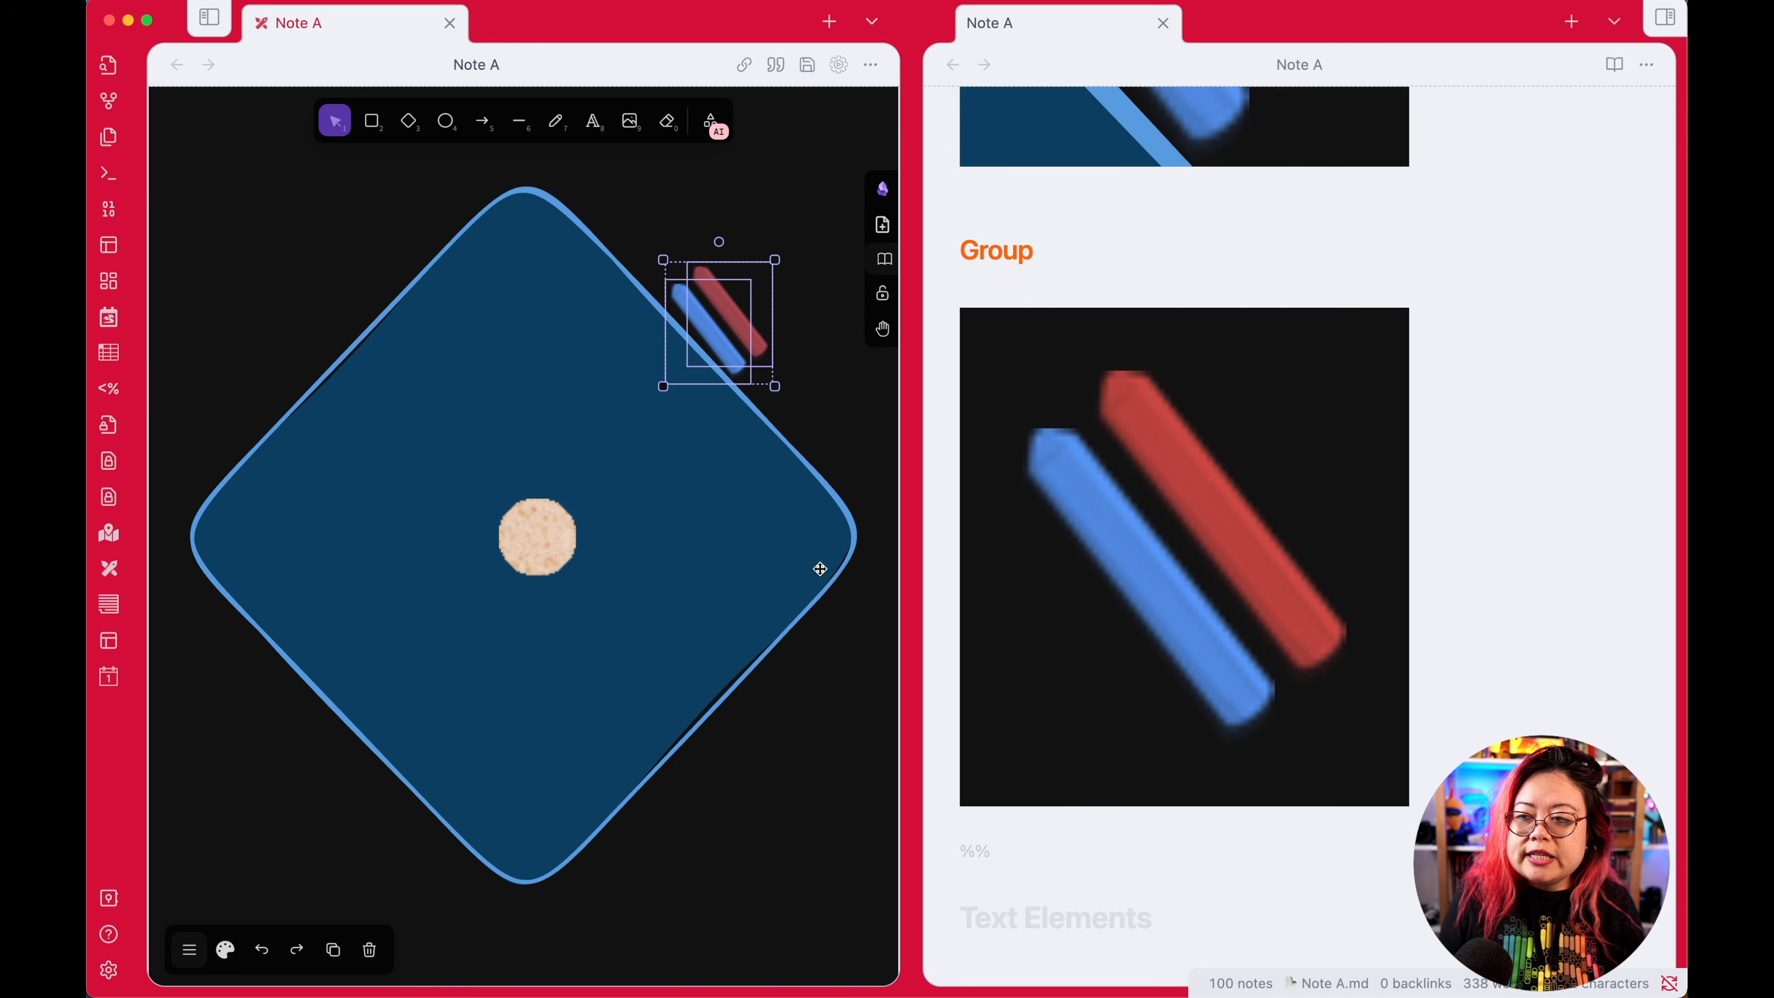
{"action": "key", "text": "ctrl+s"}
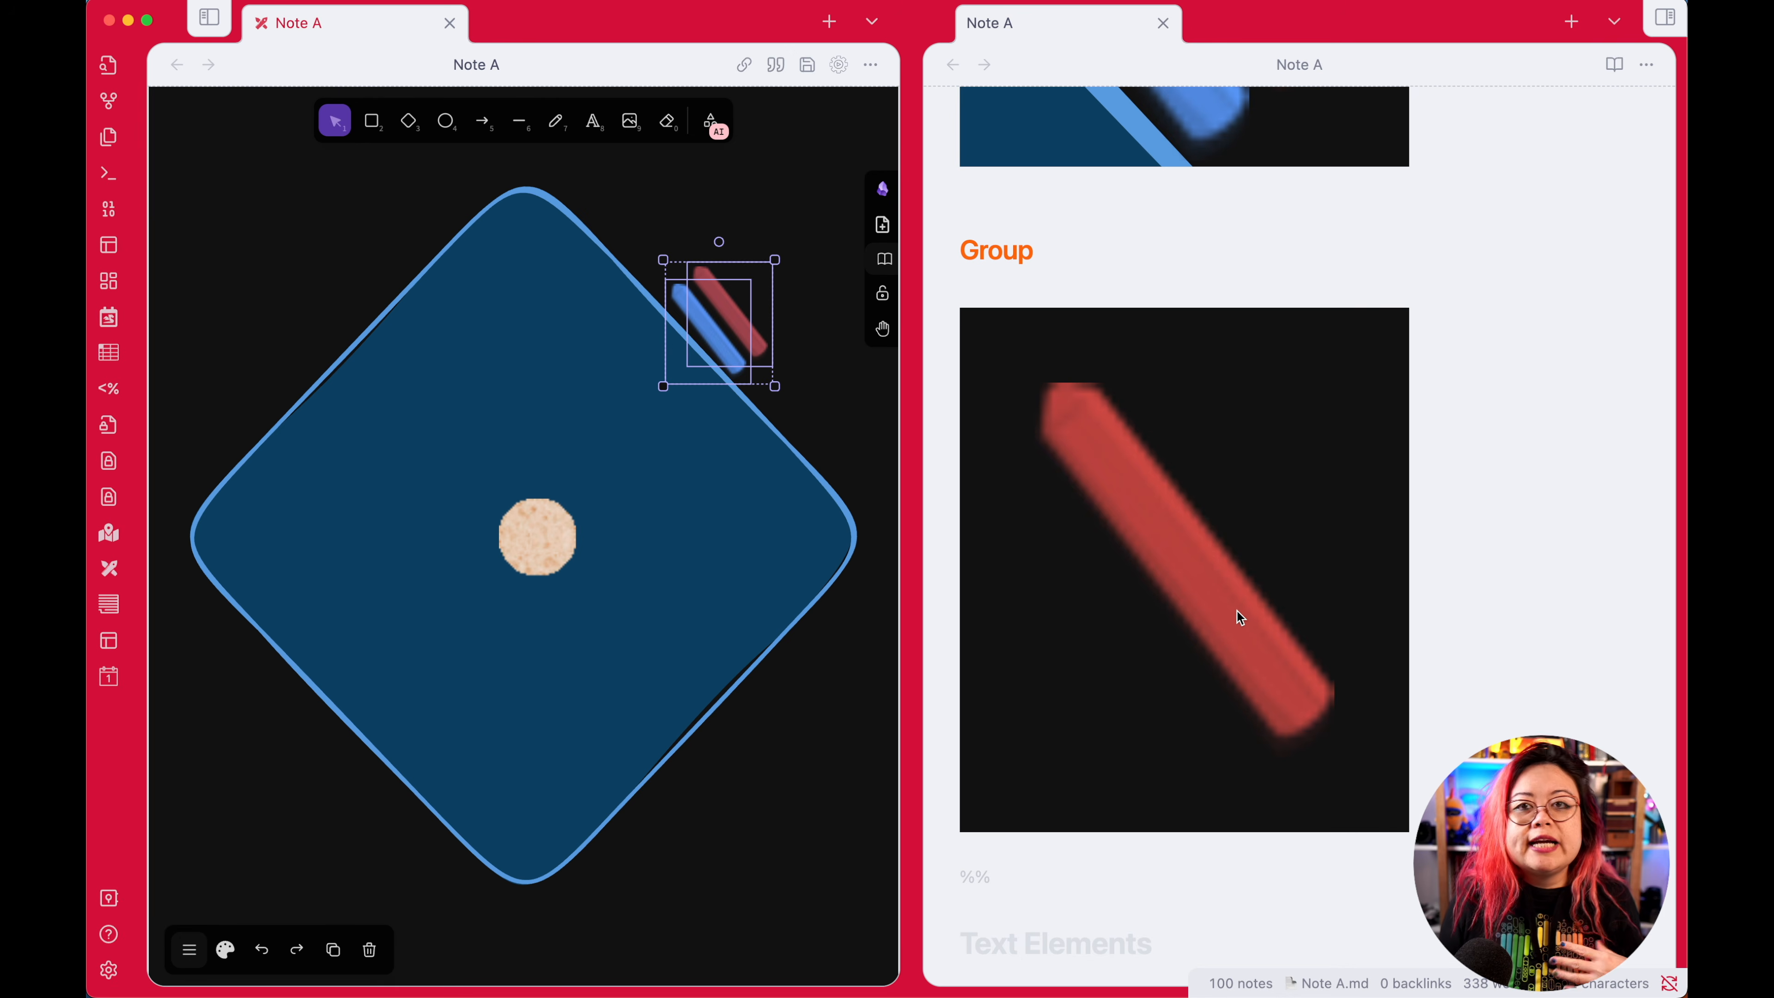
{"action": "scroll", "coordinate": [1230, 353], "scroll_direction": "up", "scroll_amount": 6}
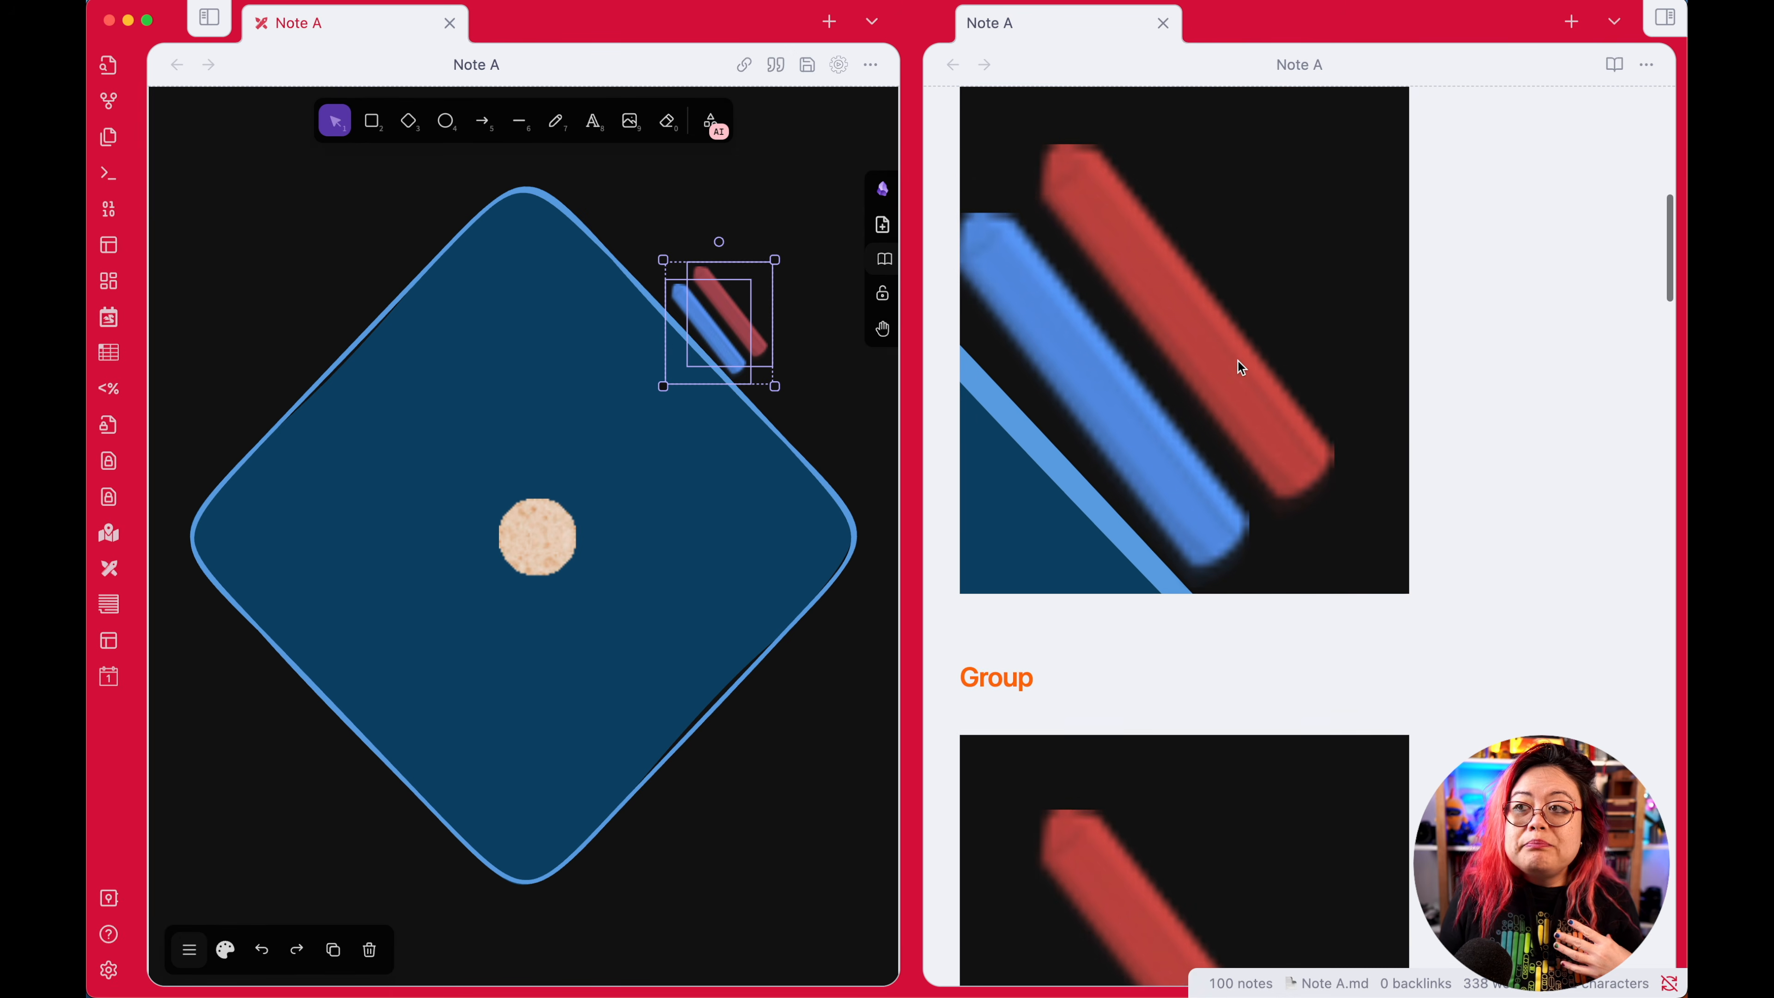
{"action": "scroll", "coordinate": [1238, 362], "scroll_direction": "up", "scroll_amount": 3}
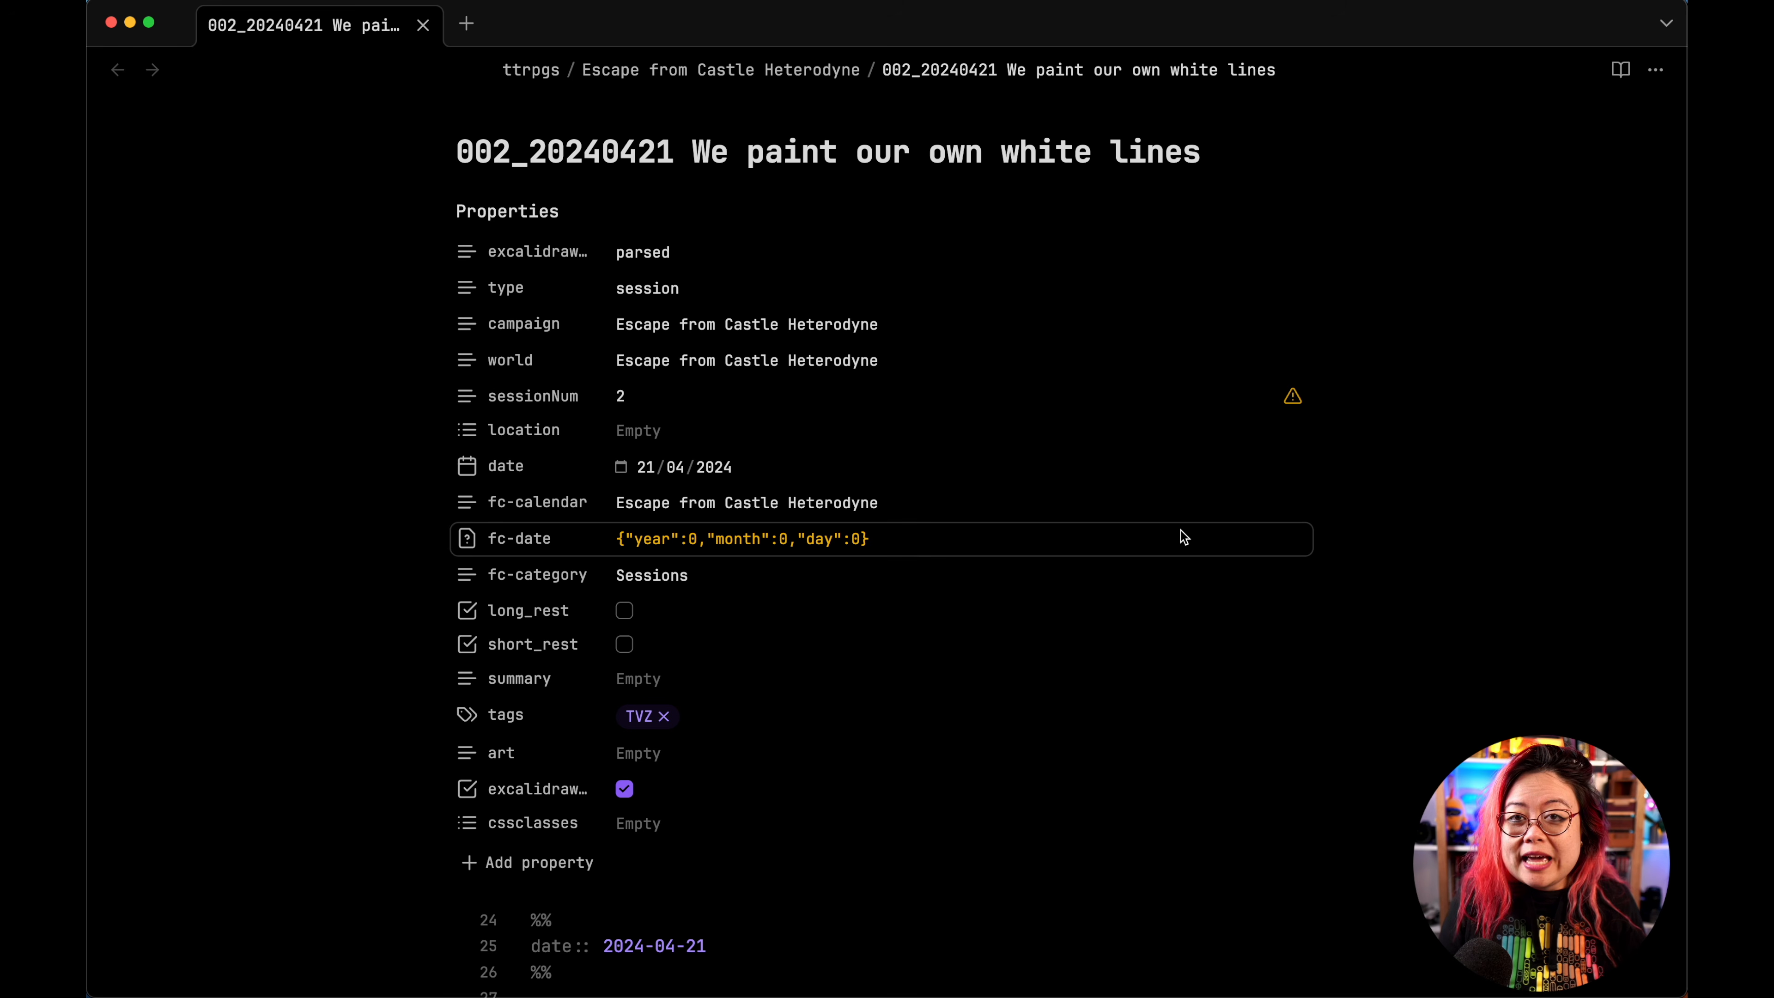
Step: Examine the properties and embedded drawing preview in the session note "002_20240421 We paint our own white lines"
{"action": "scroll", "coordinate": [1173, 521], "scroll_direction": "down", "scroll_amount": 5}
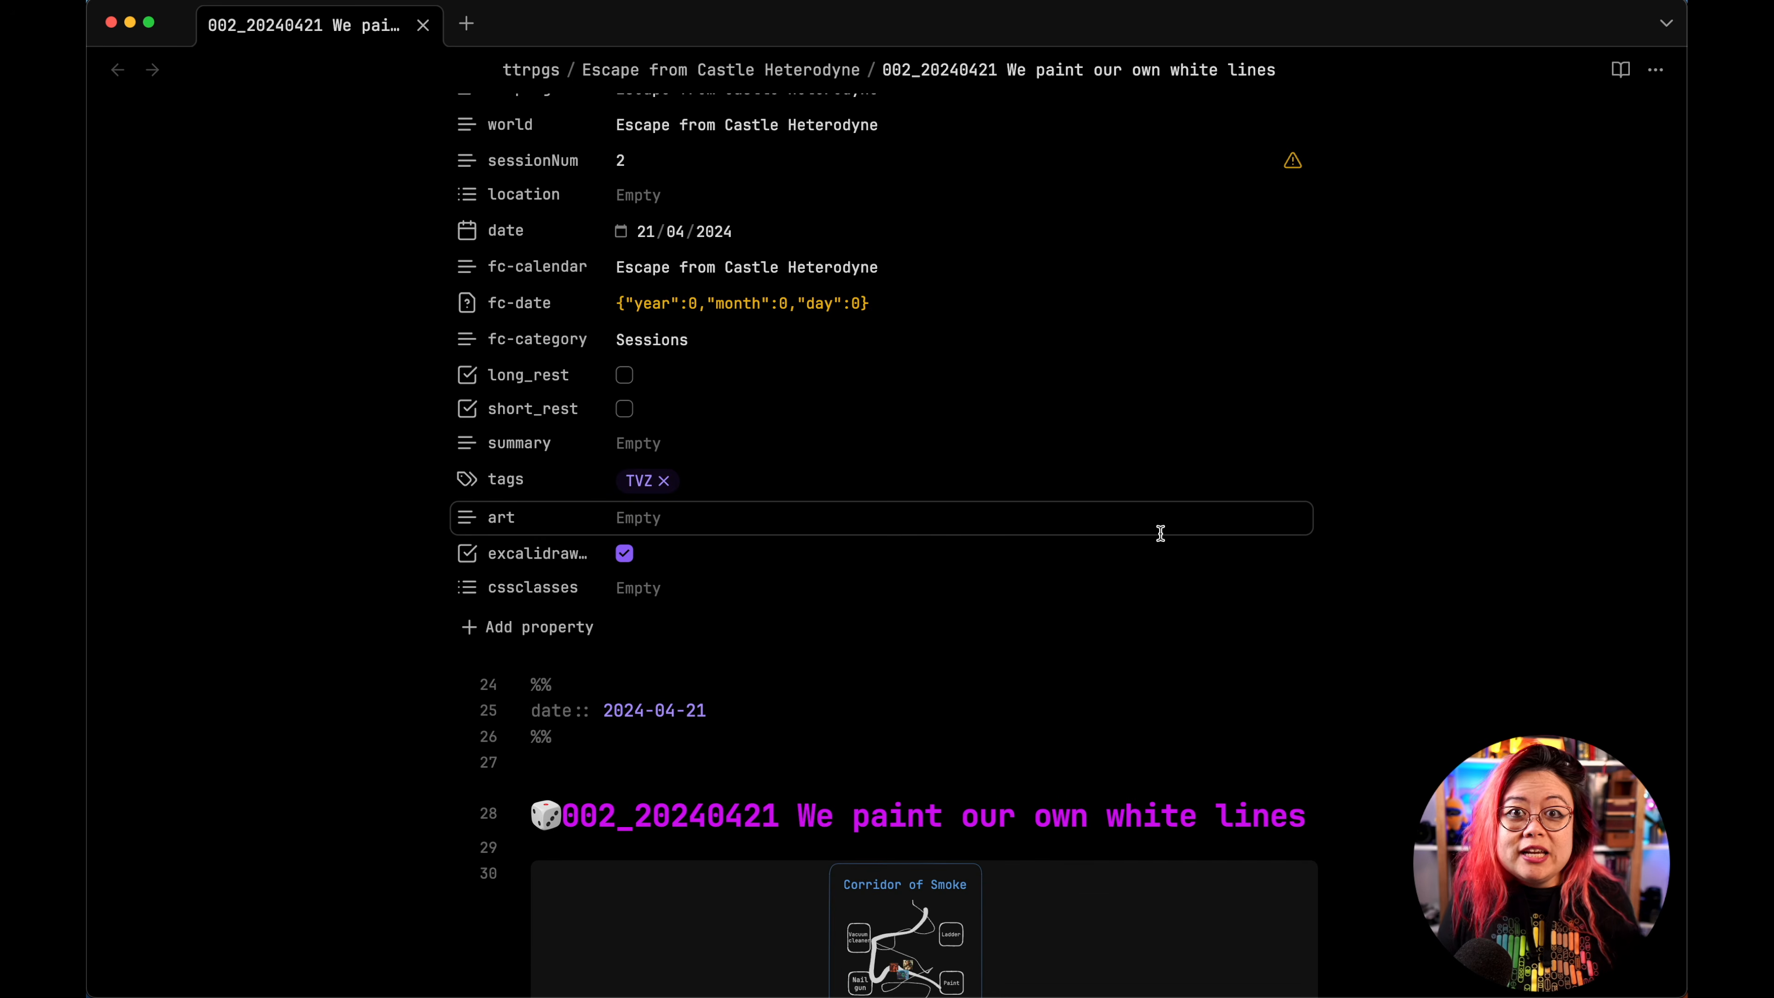
{"action": "scroll", "coordinate": [1142, 526], "scroll_direction": "down", "scroll_amount": 8}
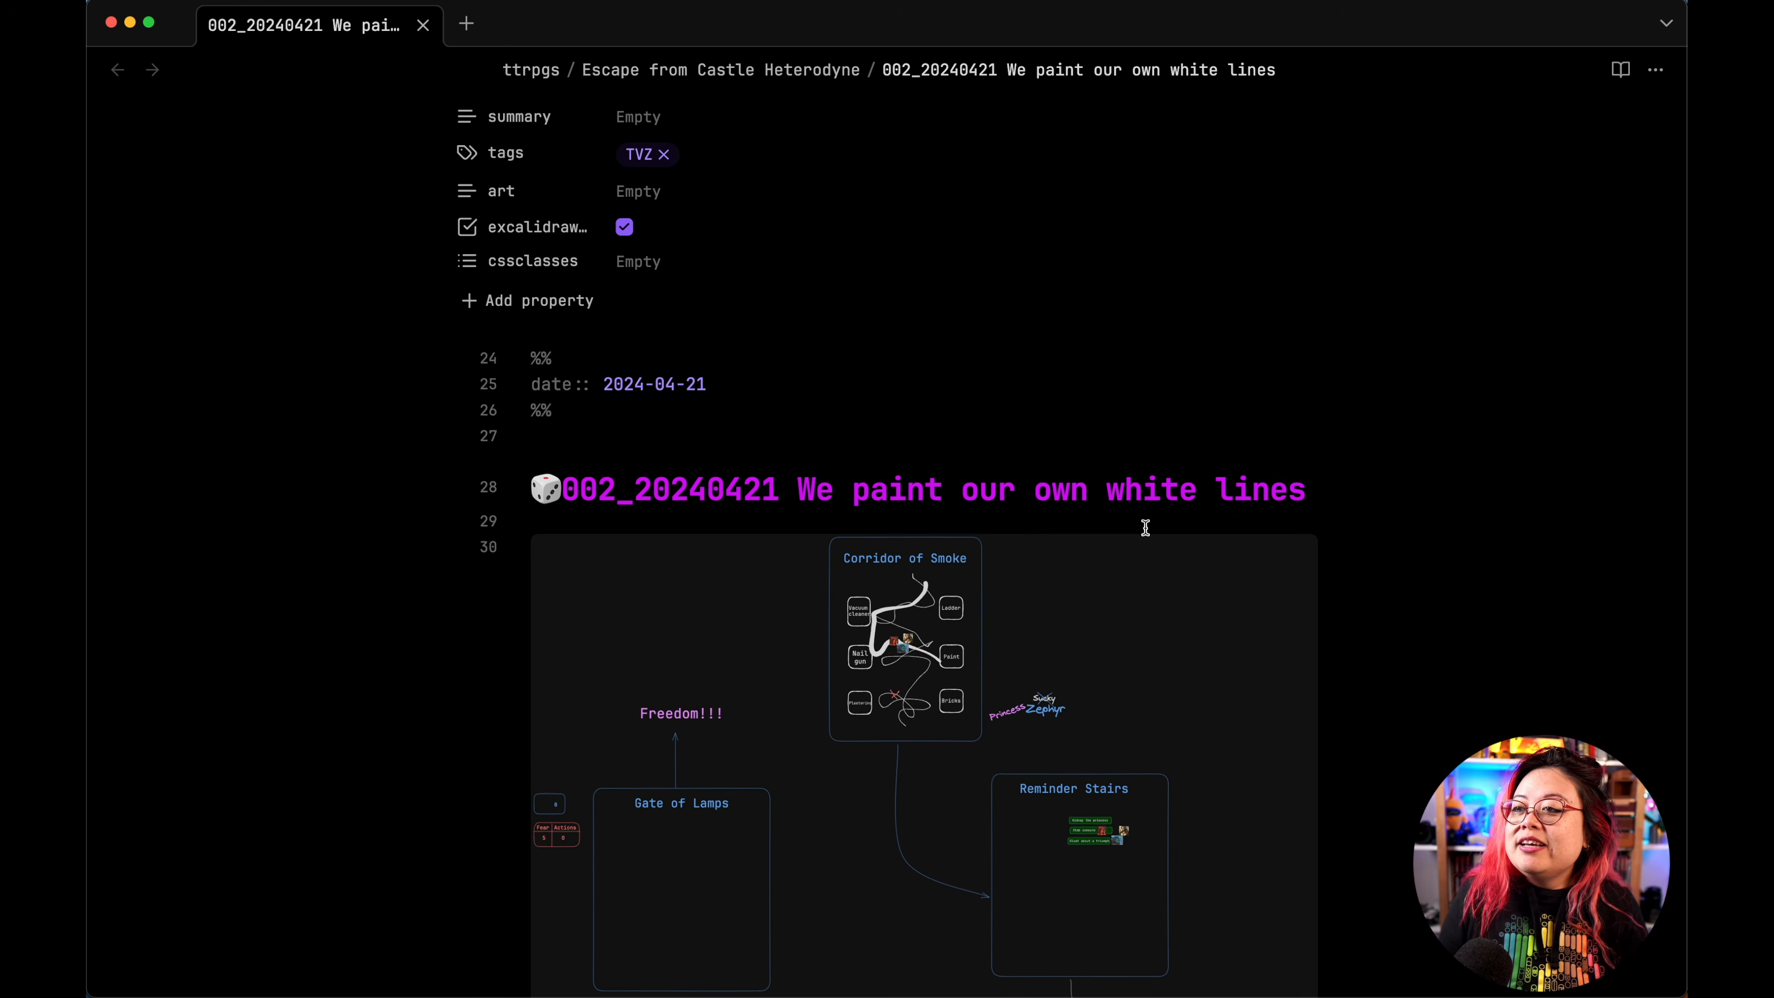
{"action": "scroll", "coordinate": [1377, 524], "scroll_direction": "down", "scroll_amount": 6}
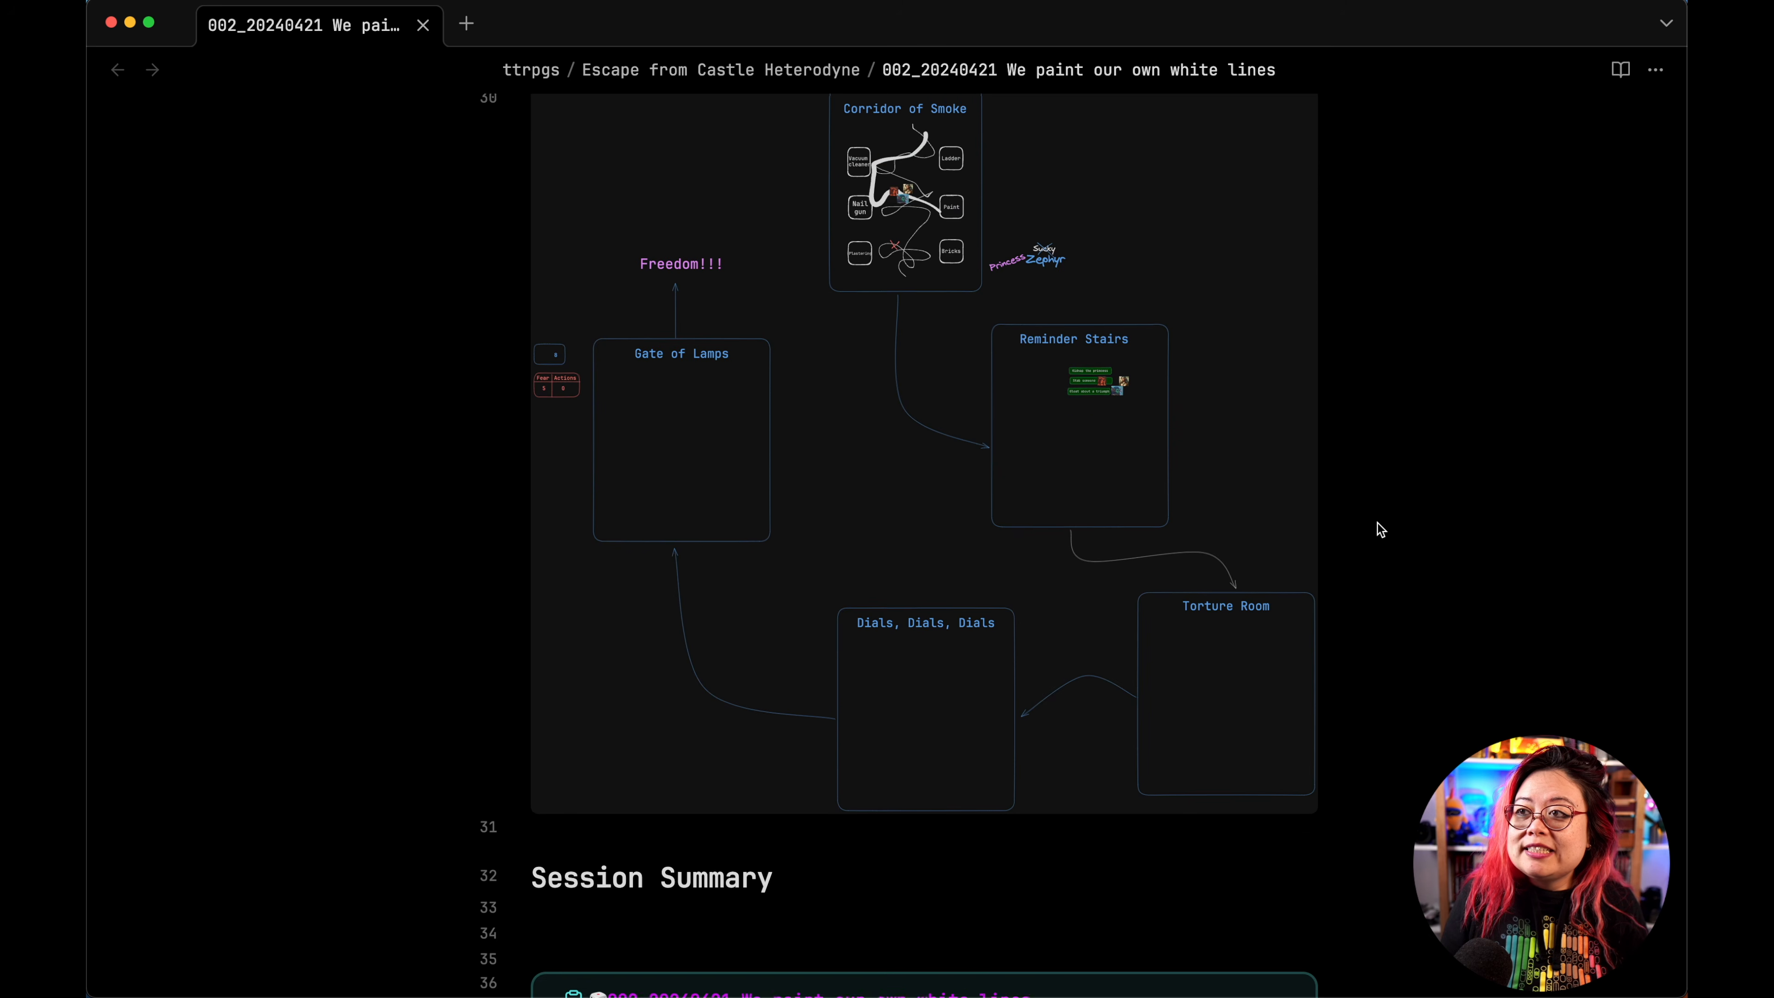
{"action": "scroll", "coordinate": [1377, 524], "scroll_direction": "up", "scroll_amount": 4}
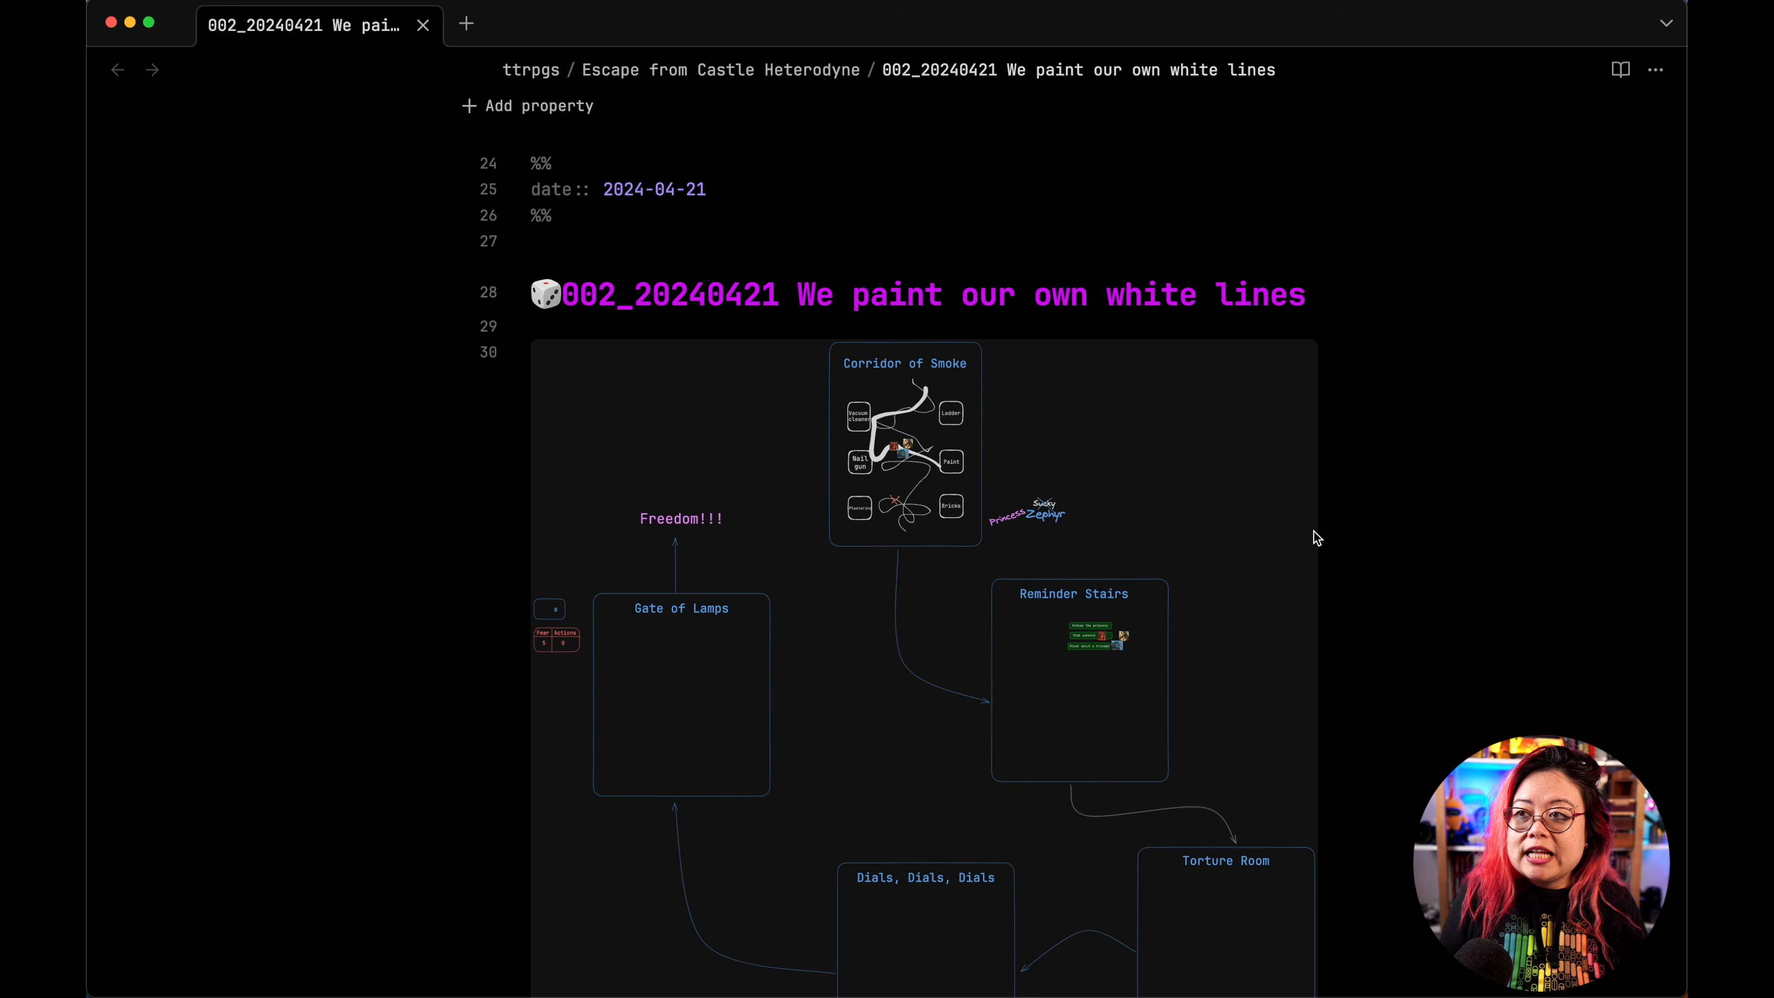
{"action": "scroll", "coordinate": [792, 455], "scroll_direction": "down", "scroll_amount": 1}
Step: Switch the session note to its Excalidraw view and examine the Corridor of Smoke box and the Princess Zephyr picture
{"action": "key", "text": "alt+super+e"}
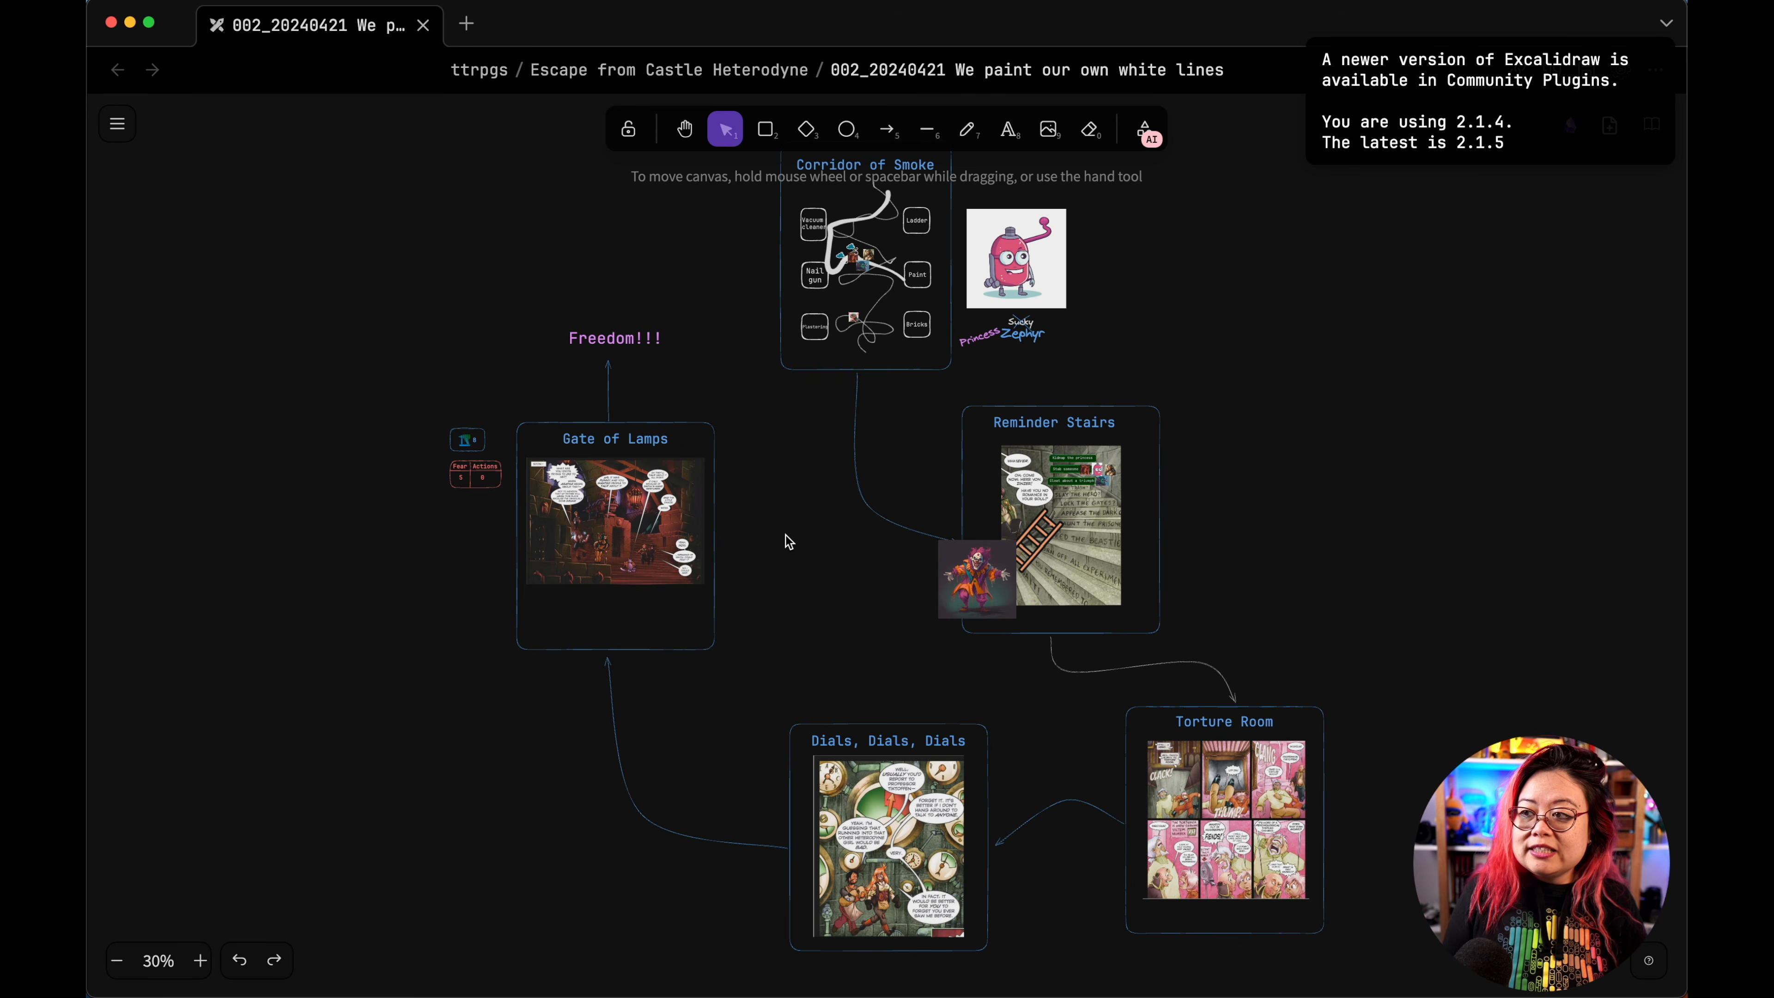
{"action": "scroll", "coordinate": [740, 380], "scroll_direction": "up", "scroll_amount": 5}
{"action": "left_click_drag", "start_coordinate": [633, 333], "coordinate": [594, 594]}
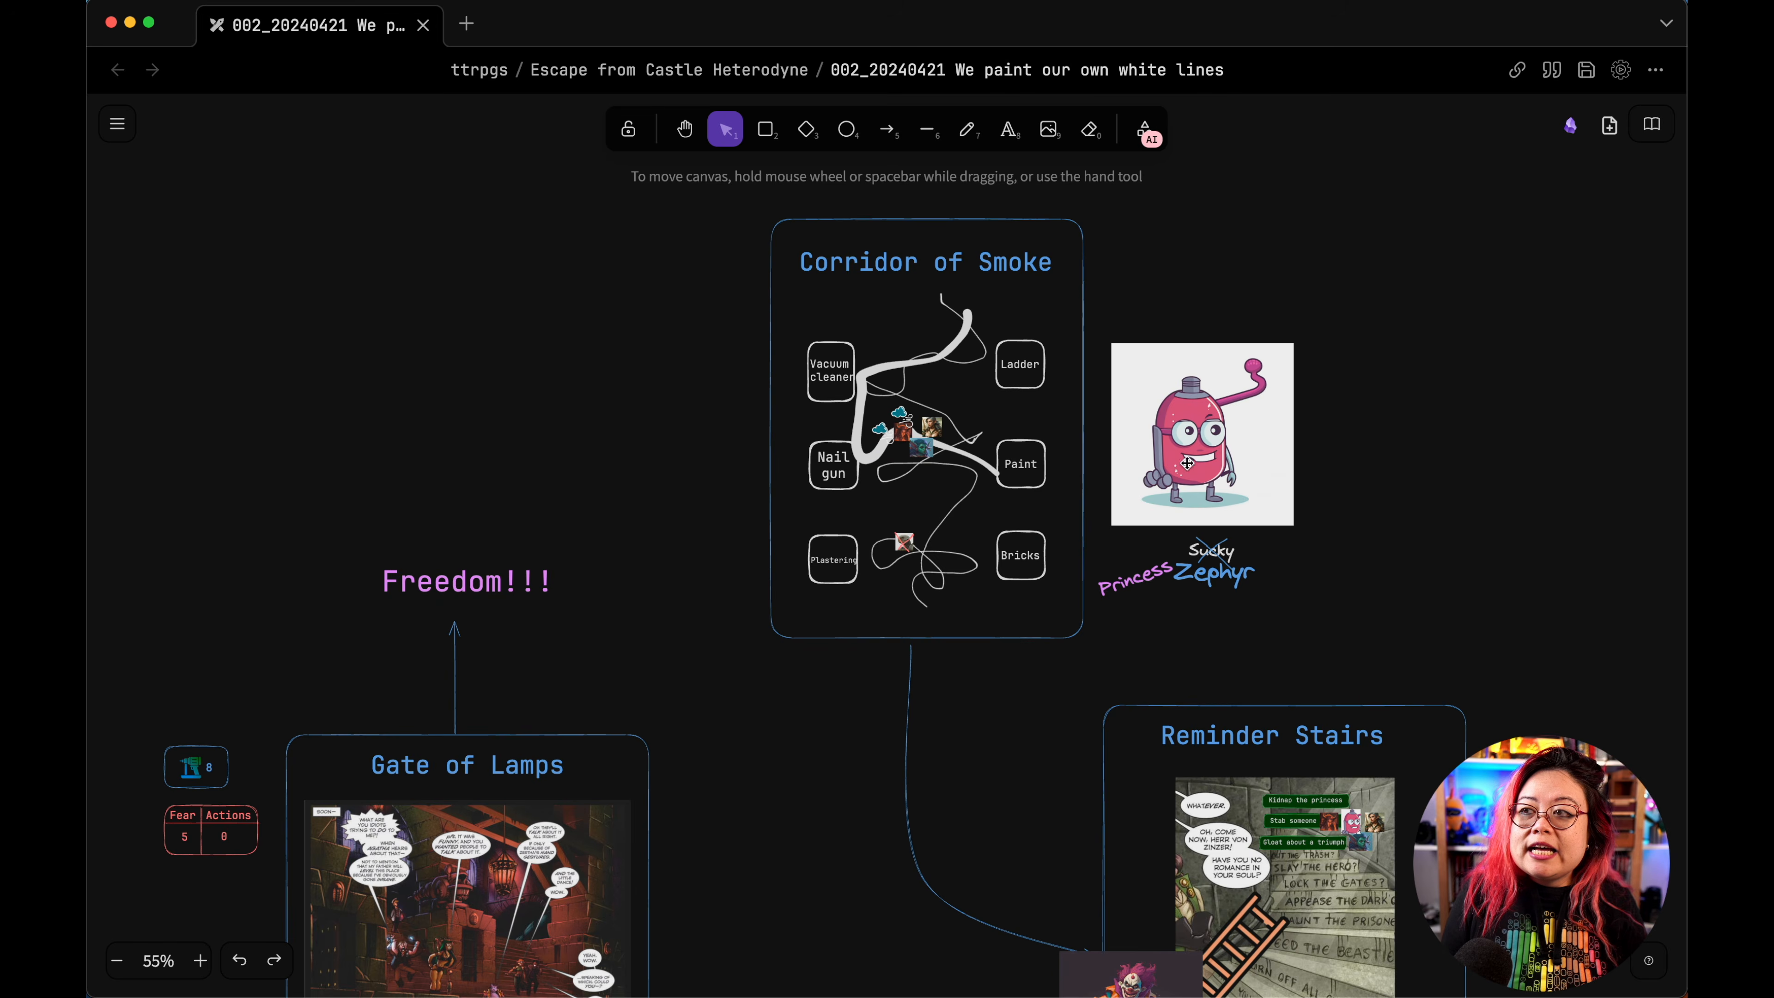
{"action": "scroll", "coordinate": [1142, 479], "scroll_direction": "up", "scroll_amount": 5}
{"action": "left_click", "coordinate": [1319, 400]}
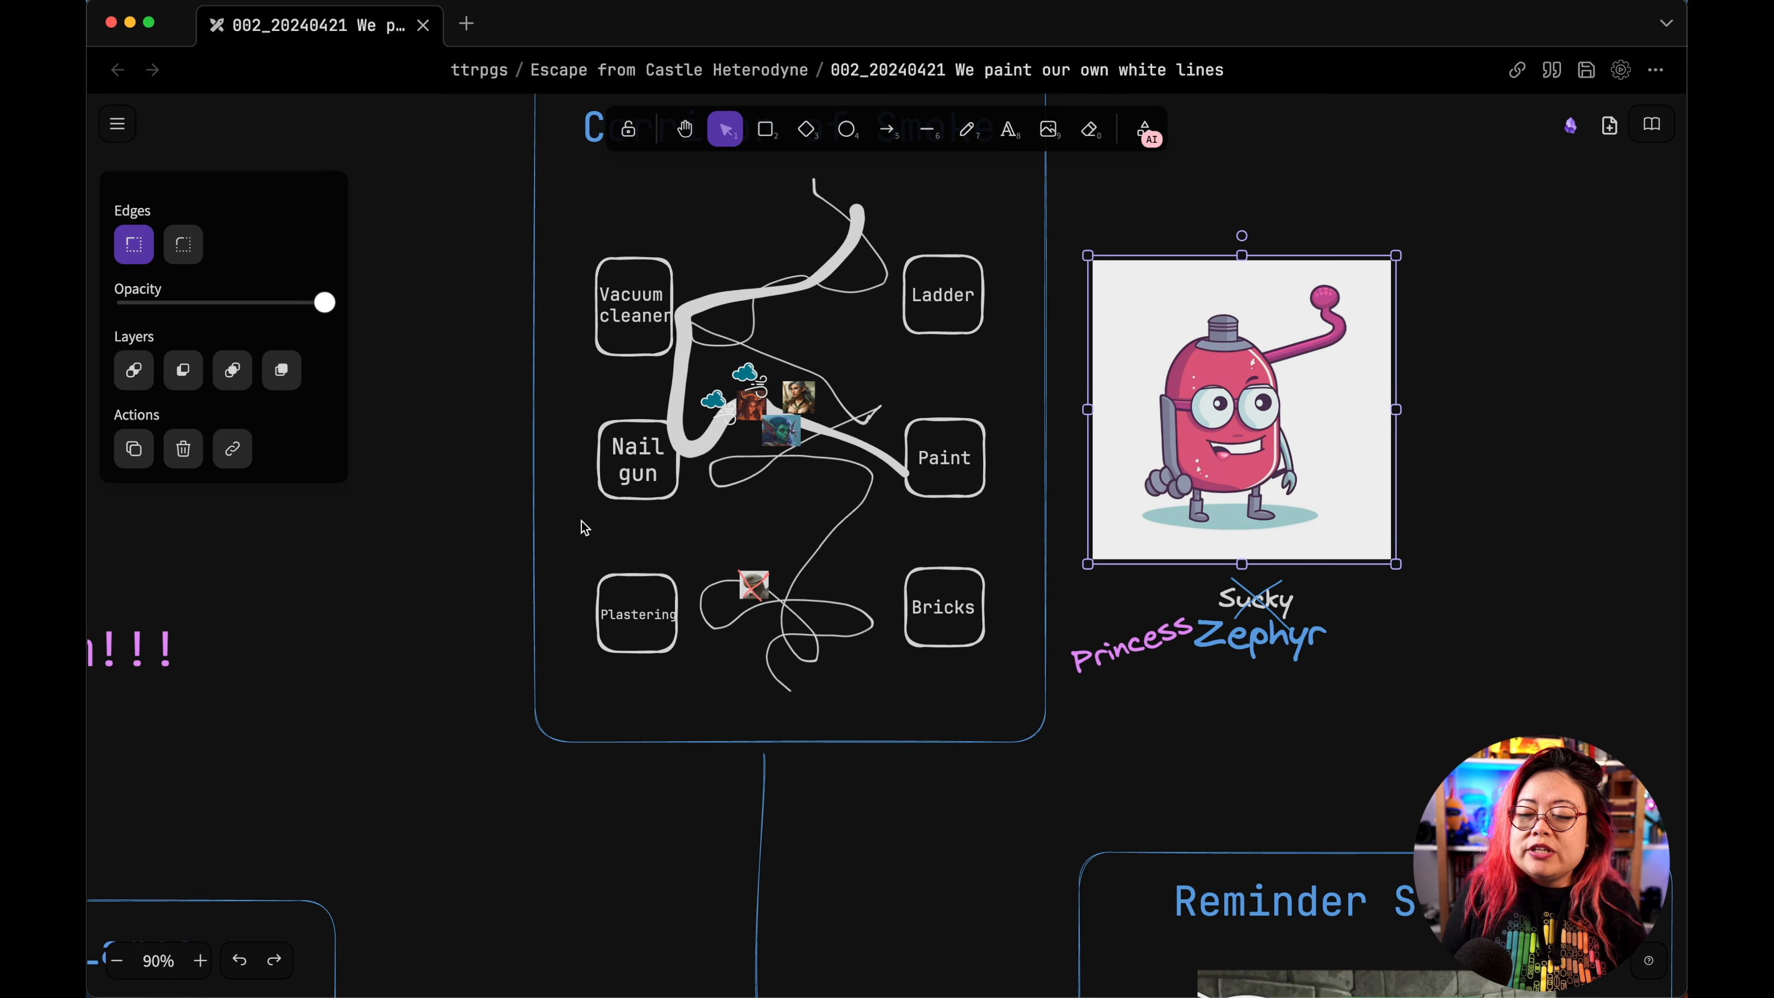
{"action": "left_click", "coordinate": [467, 497]}
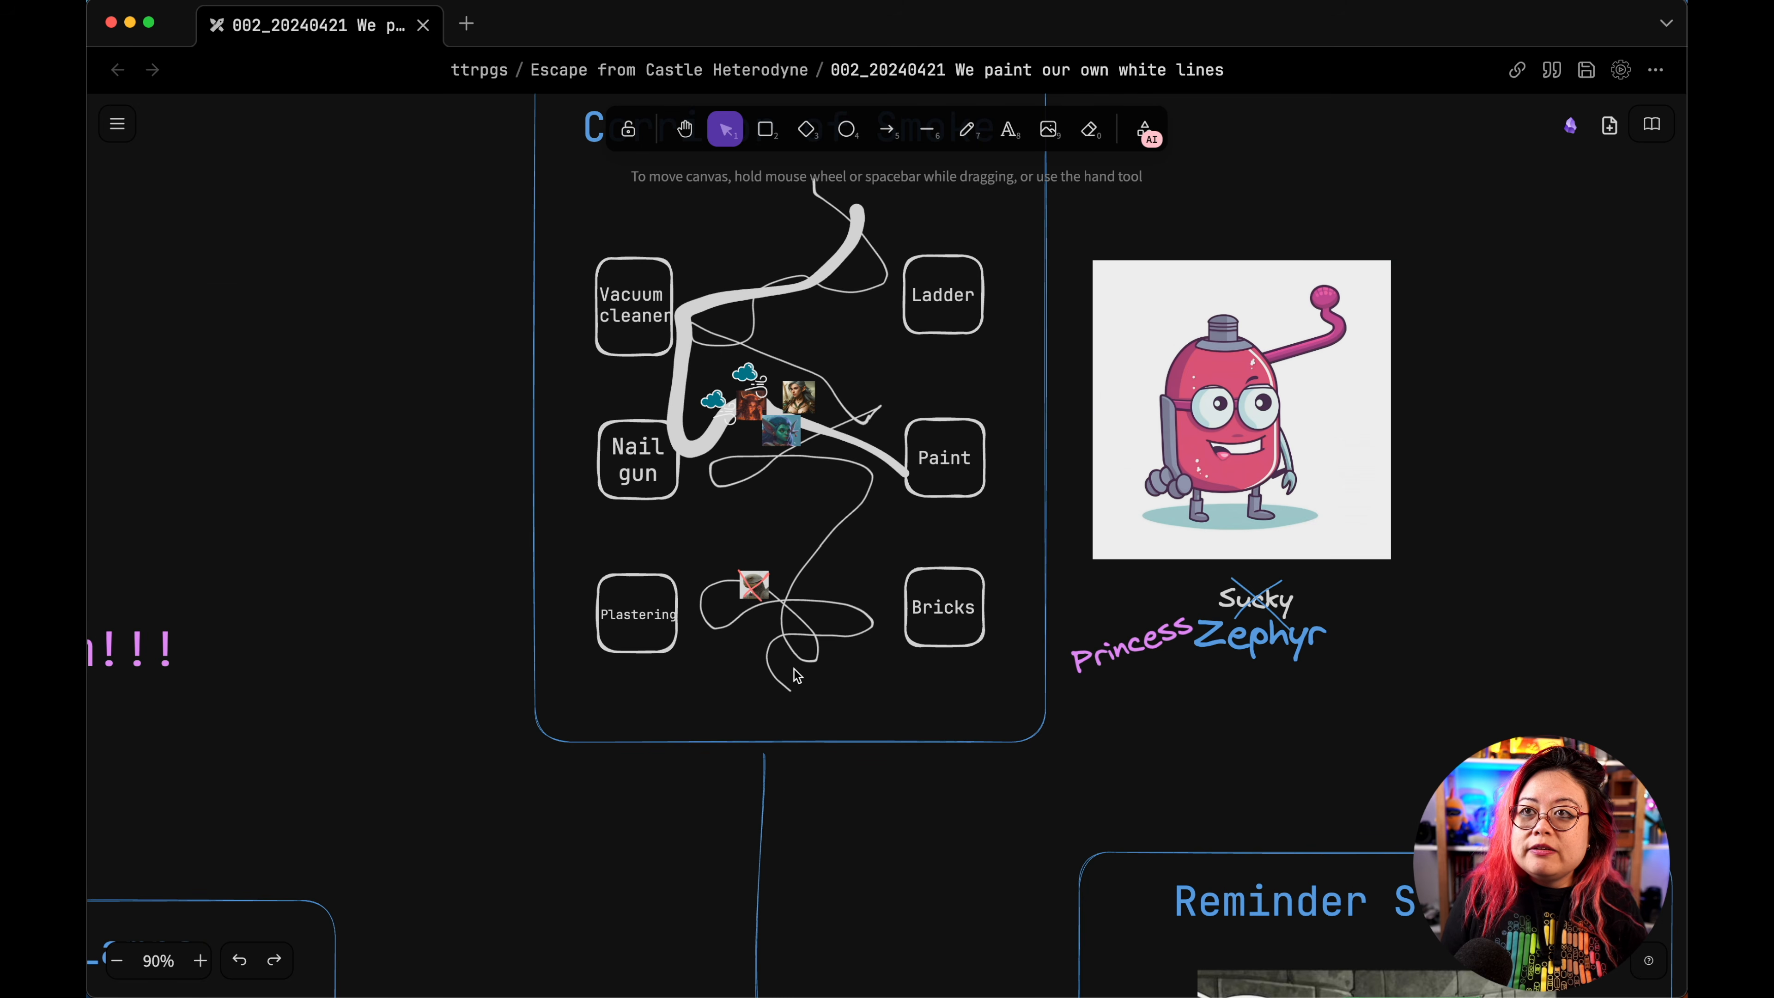
Step: Split the view to show the session note as Markdown beside its drawing, and go to the Corridor of Smoke section
{"action": "key", "text": "alt+super+r"}
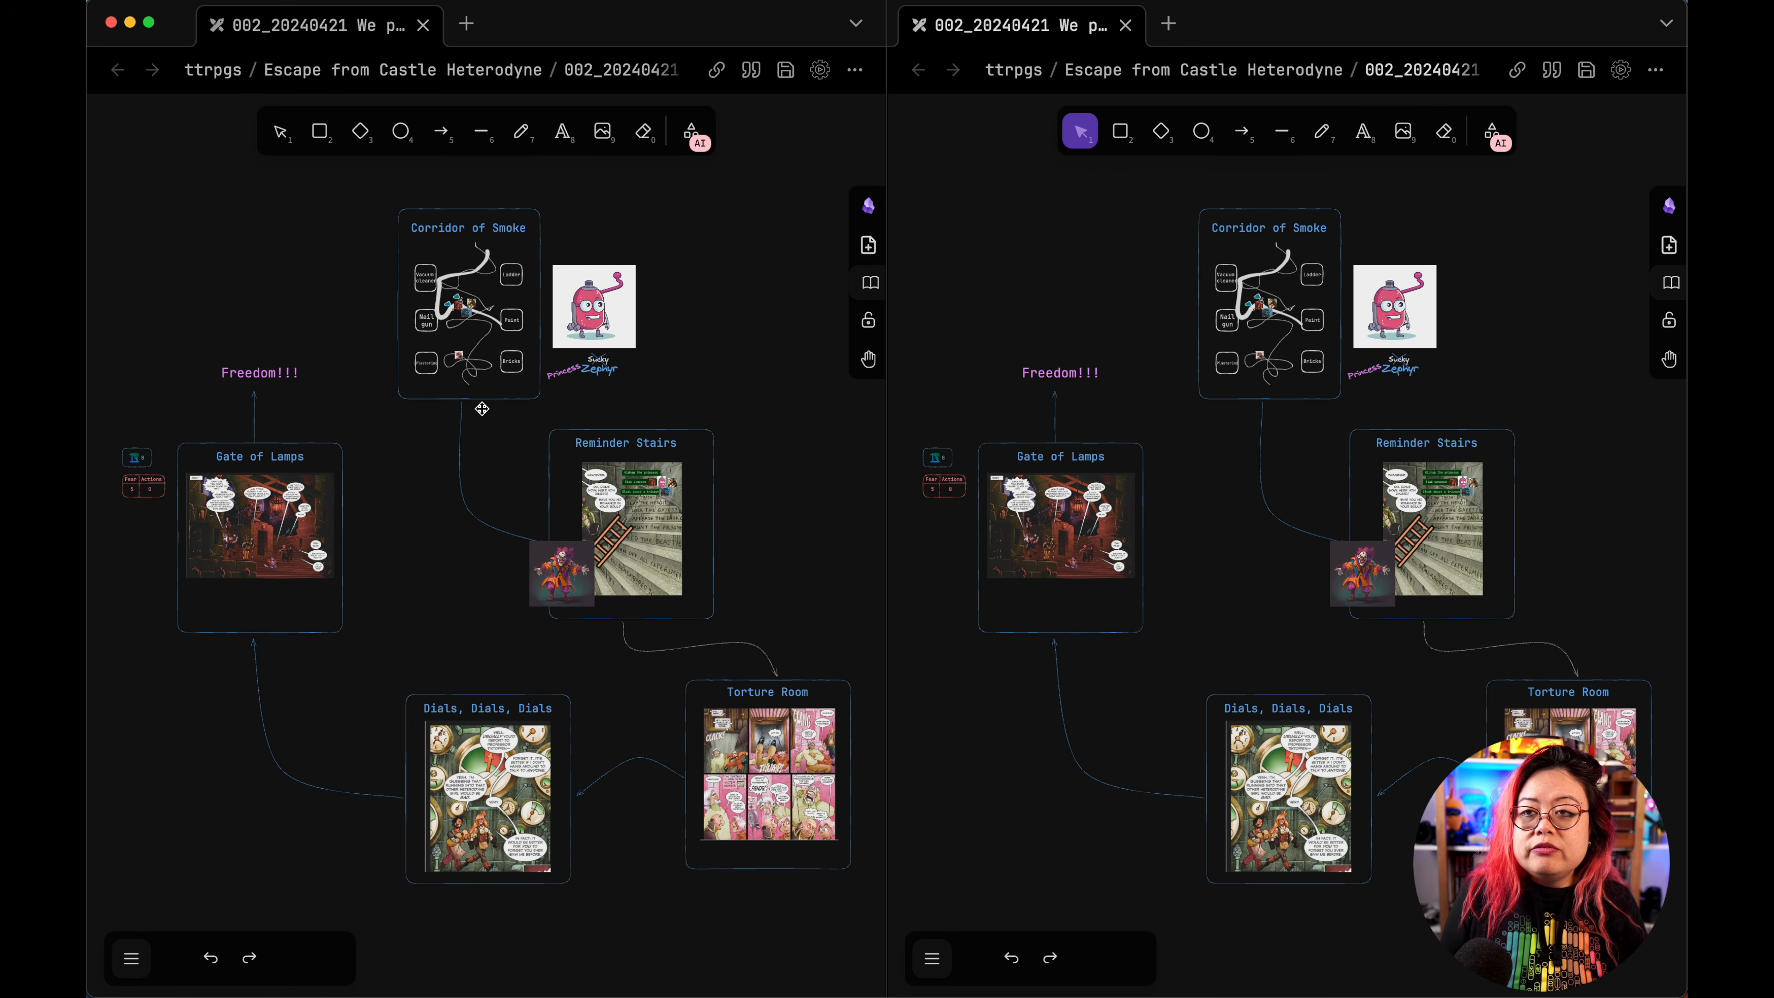
{"action": "key", "text": "alt+super+e"}
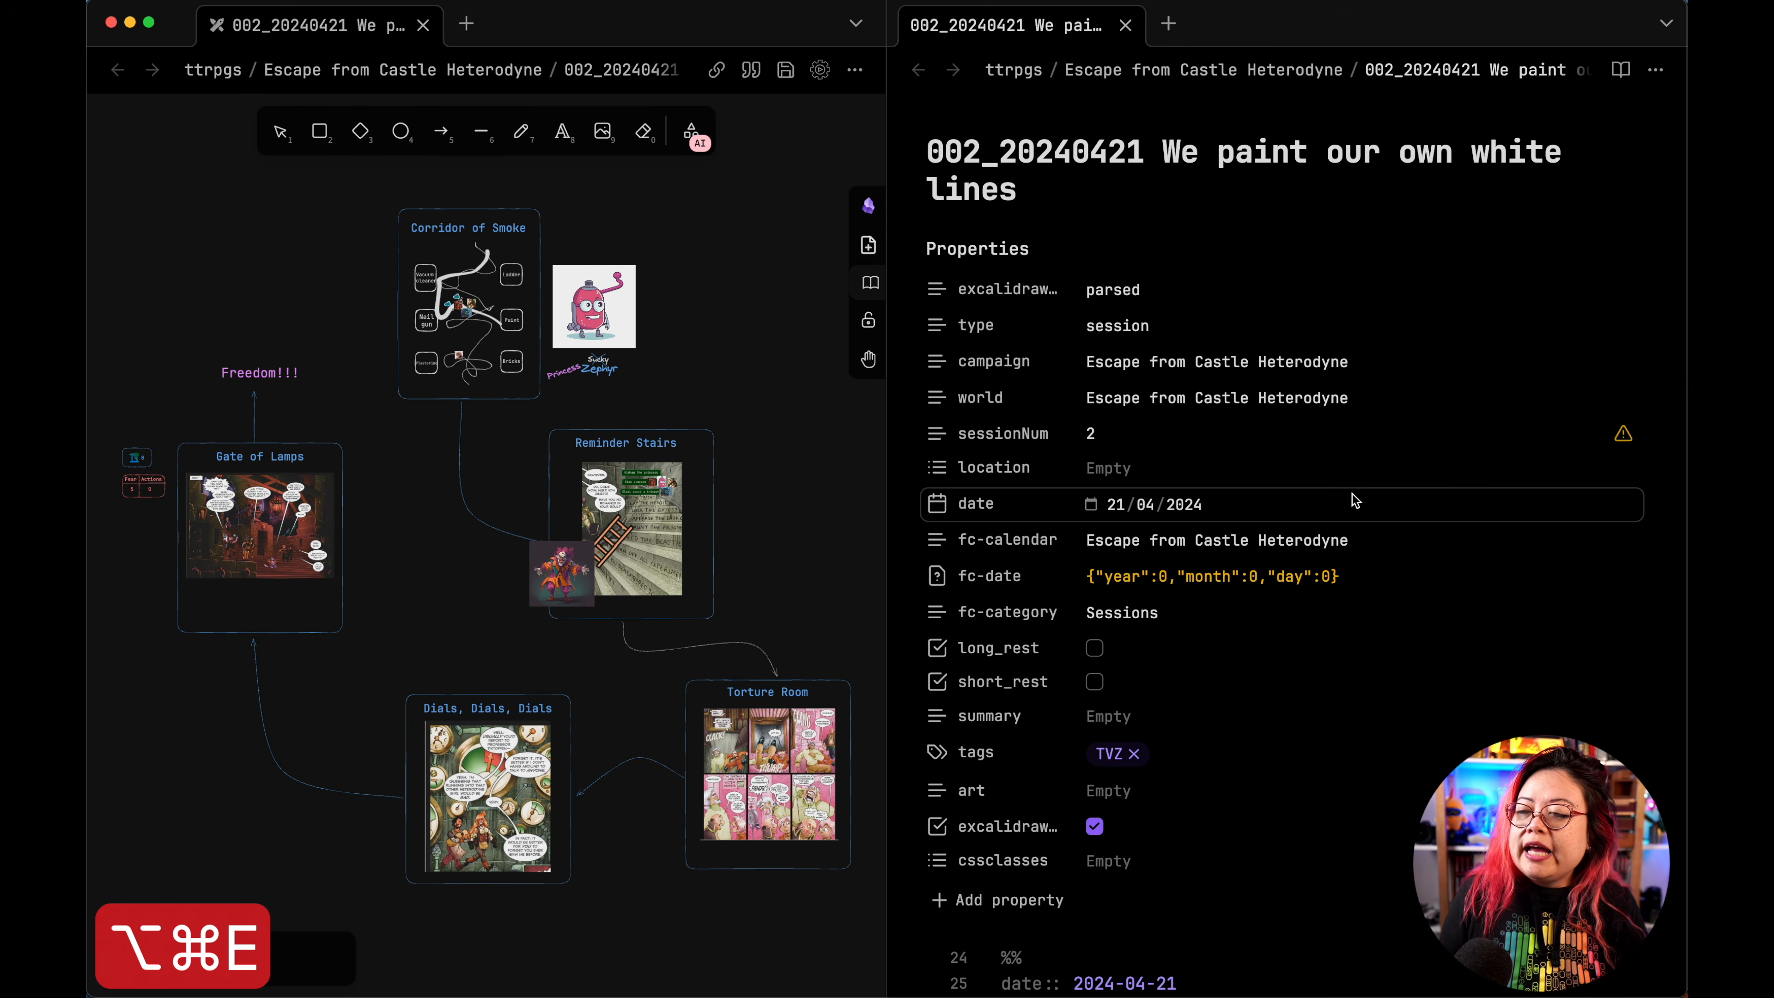
{"action": "scroll", "coordinate": [1350, 490], "scroll_direction": "down", "scroll_amount": 10}
{"action": "scroll", "coordinate": [1349, 490], "scroll_direction": "down", "scroll_amount": 3}
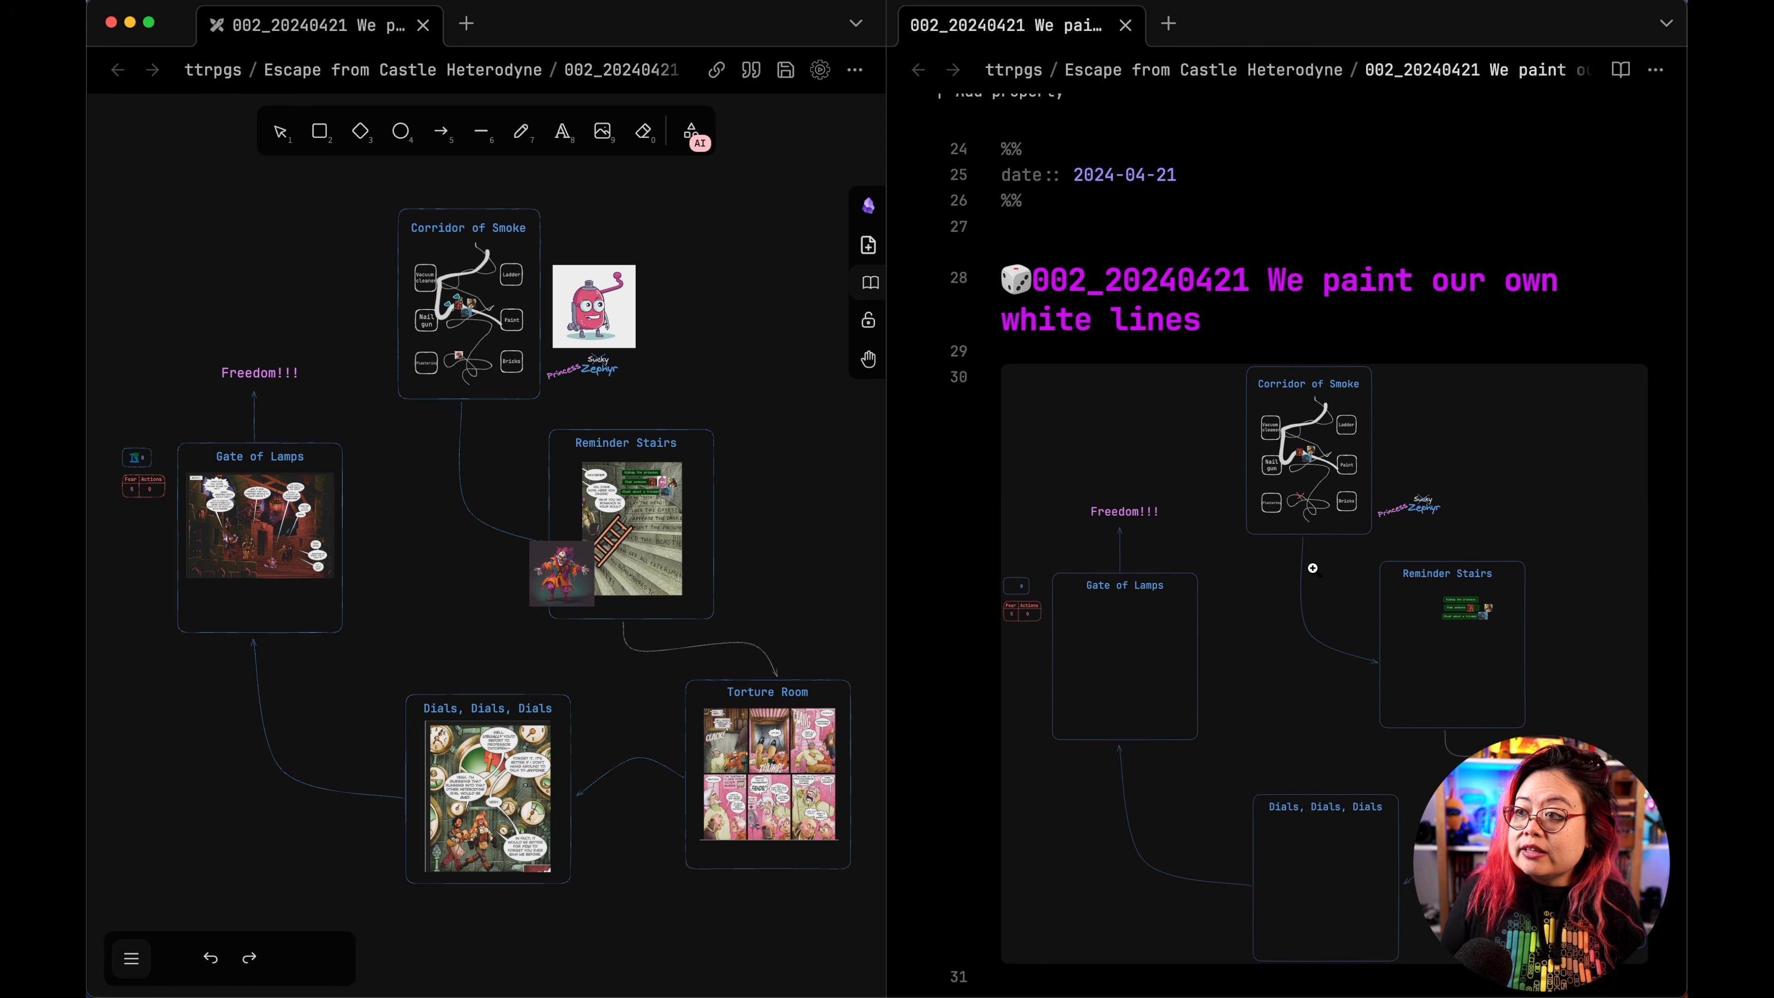
{"action": "scroll", "coordinate": [1313, 569], "scroll_direction": "down", "scroll_amount": 15}
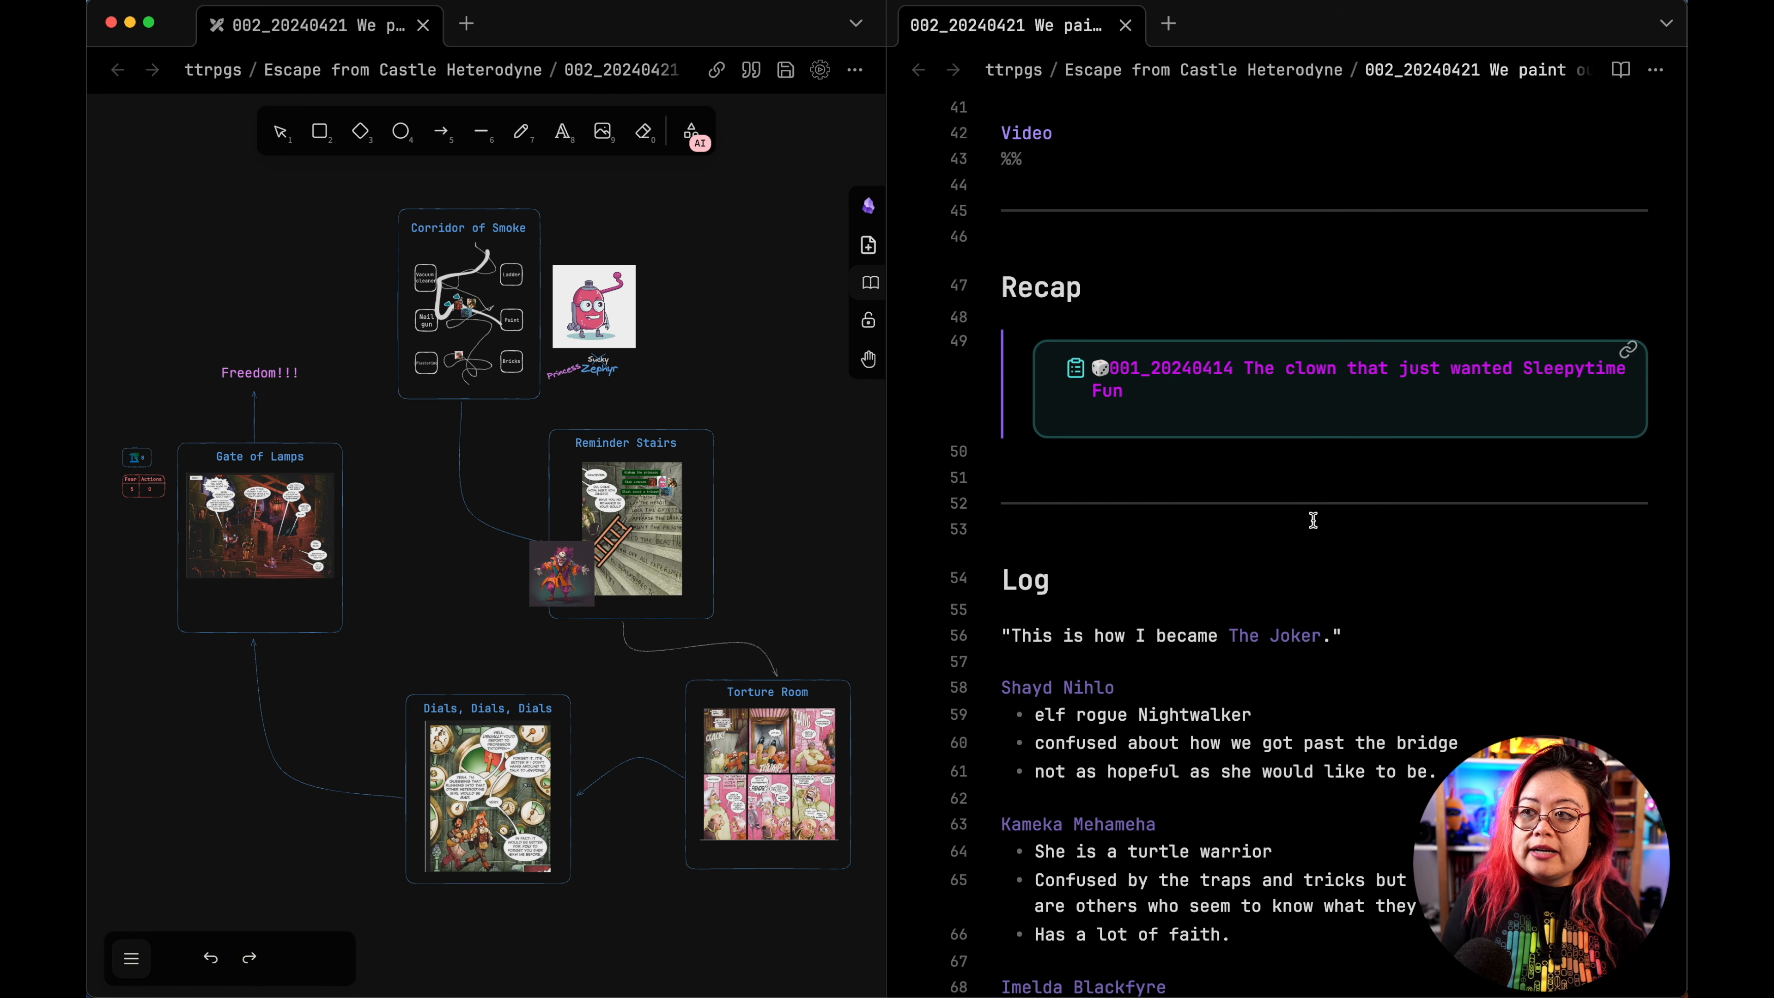
{"action": "scroll", "coordinate": [1313, 521], "scroll_direction": "down", "scroll_amount": 5}
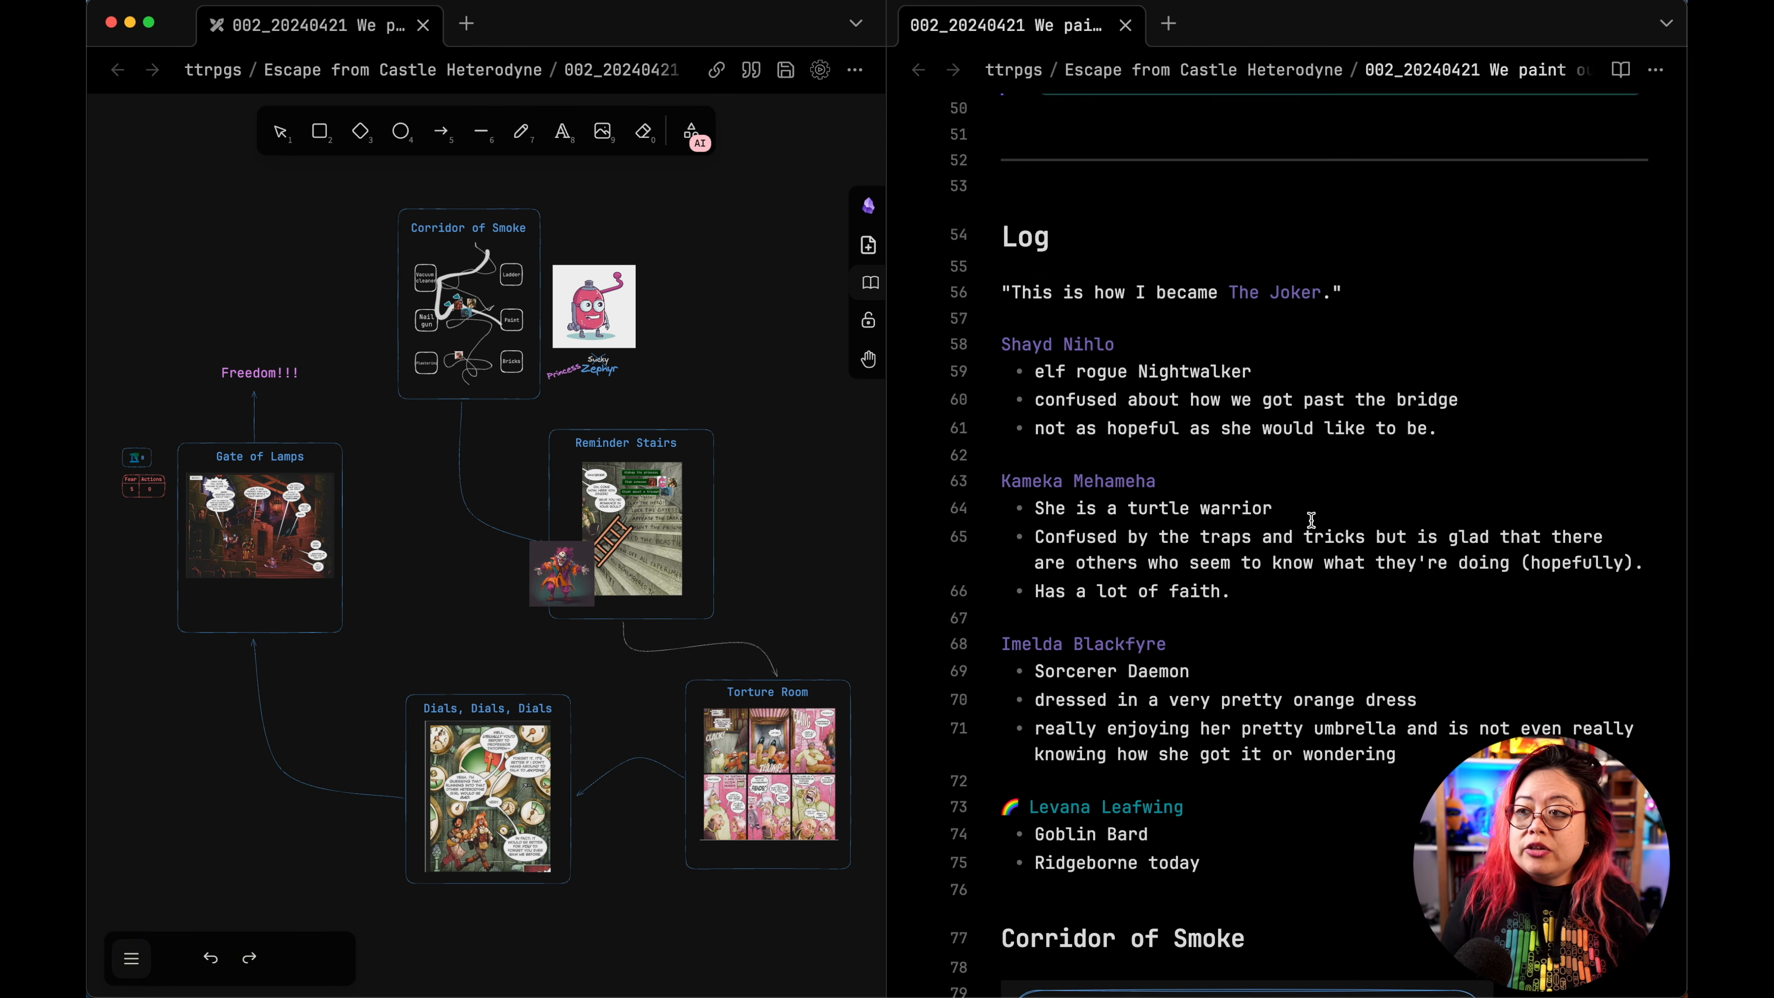
{"action": "scroll", "coordinate": [1311, 519], "scroll_direction": "down", "scroll_amount": 8}
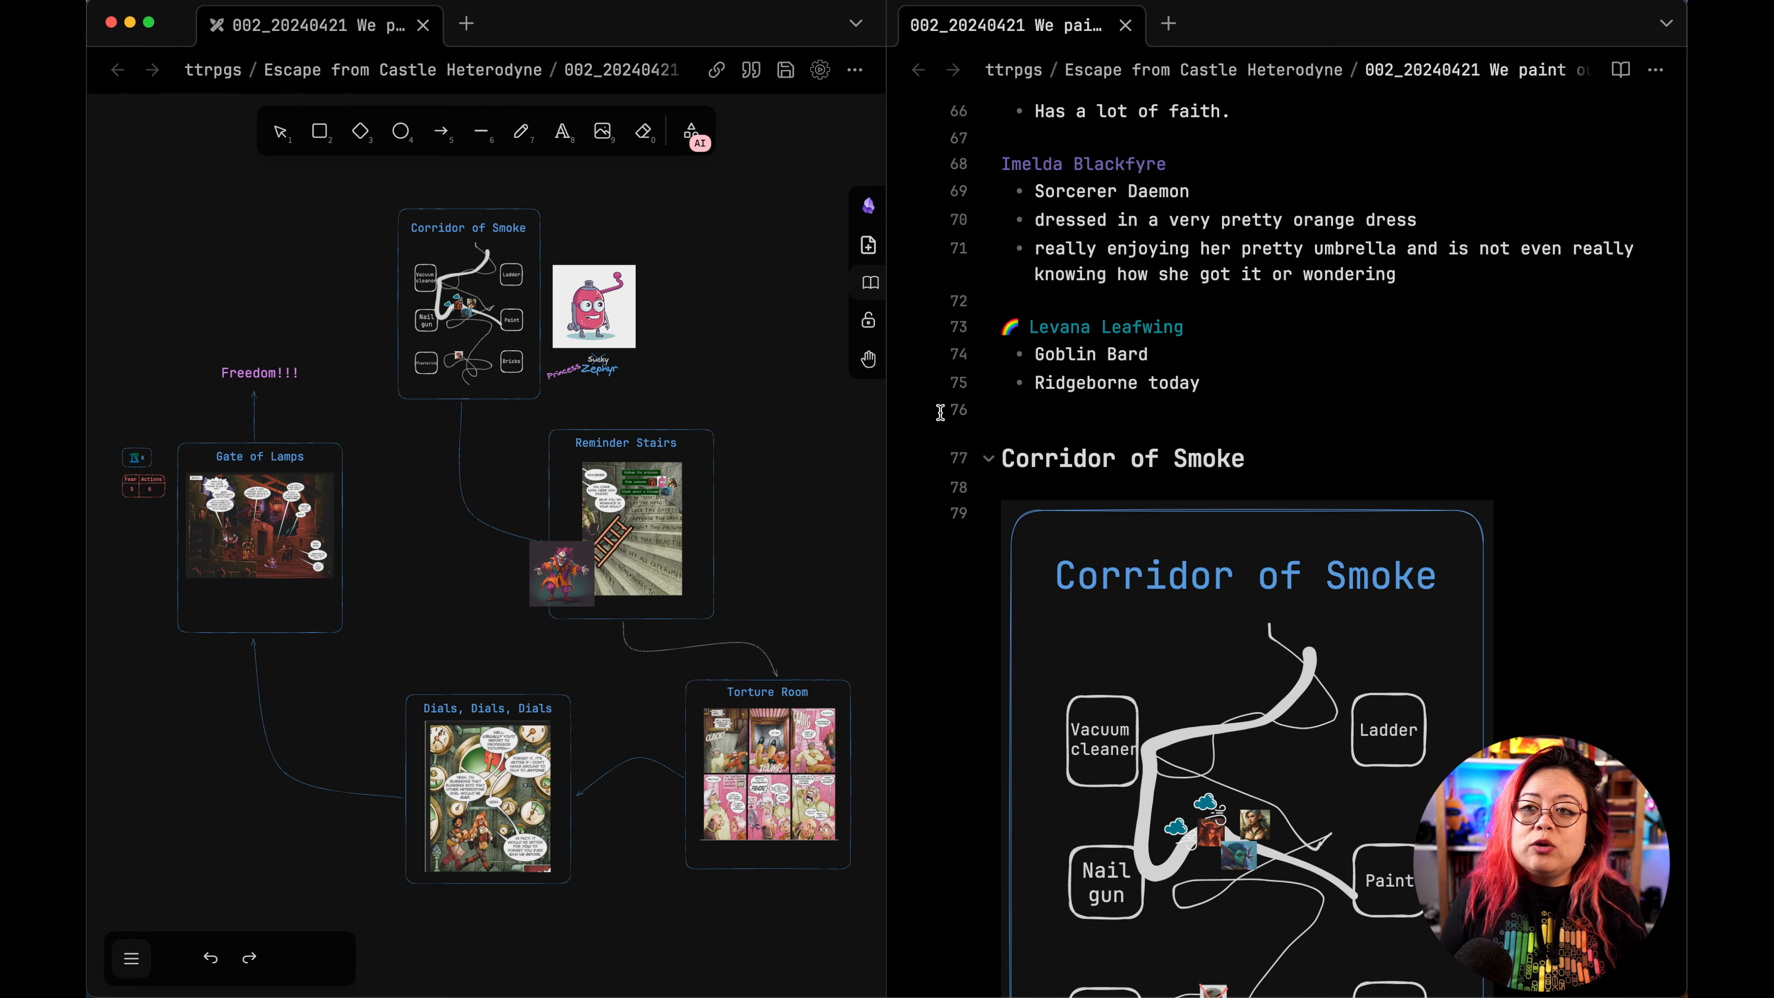
Step: Examine the Corridor of Smoke box in the drawing up close against its embed in the Markdown log
{"action": "scroll", "coordinate": [570, 350], "scroll_direction": "up", "scroll_amount": 5}
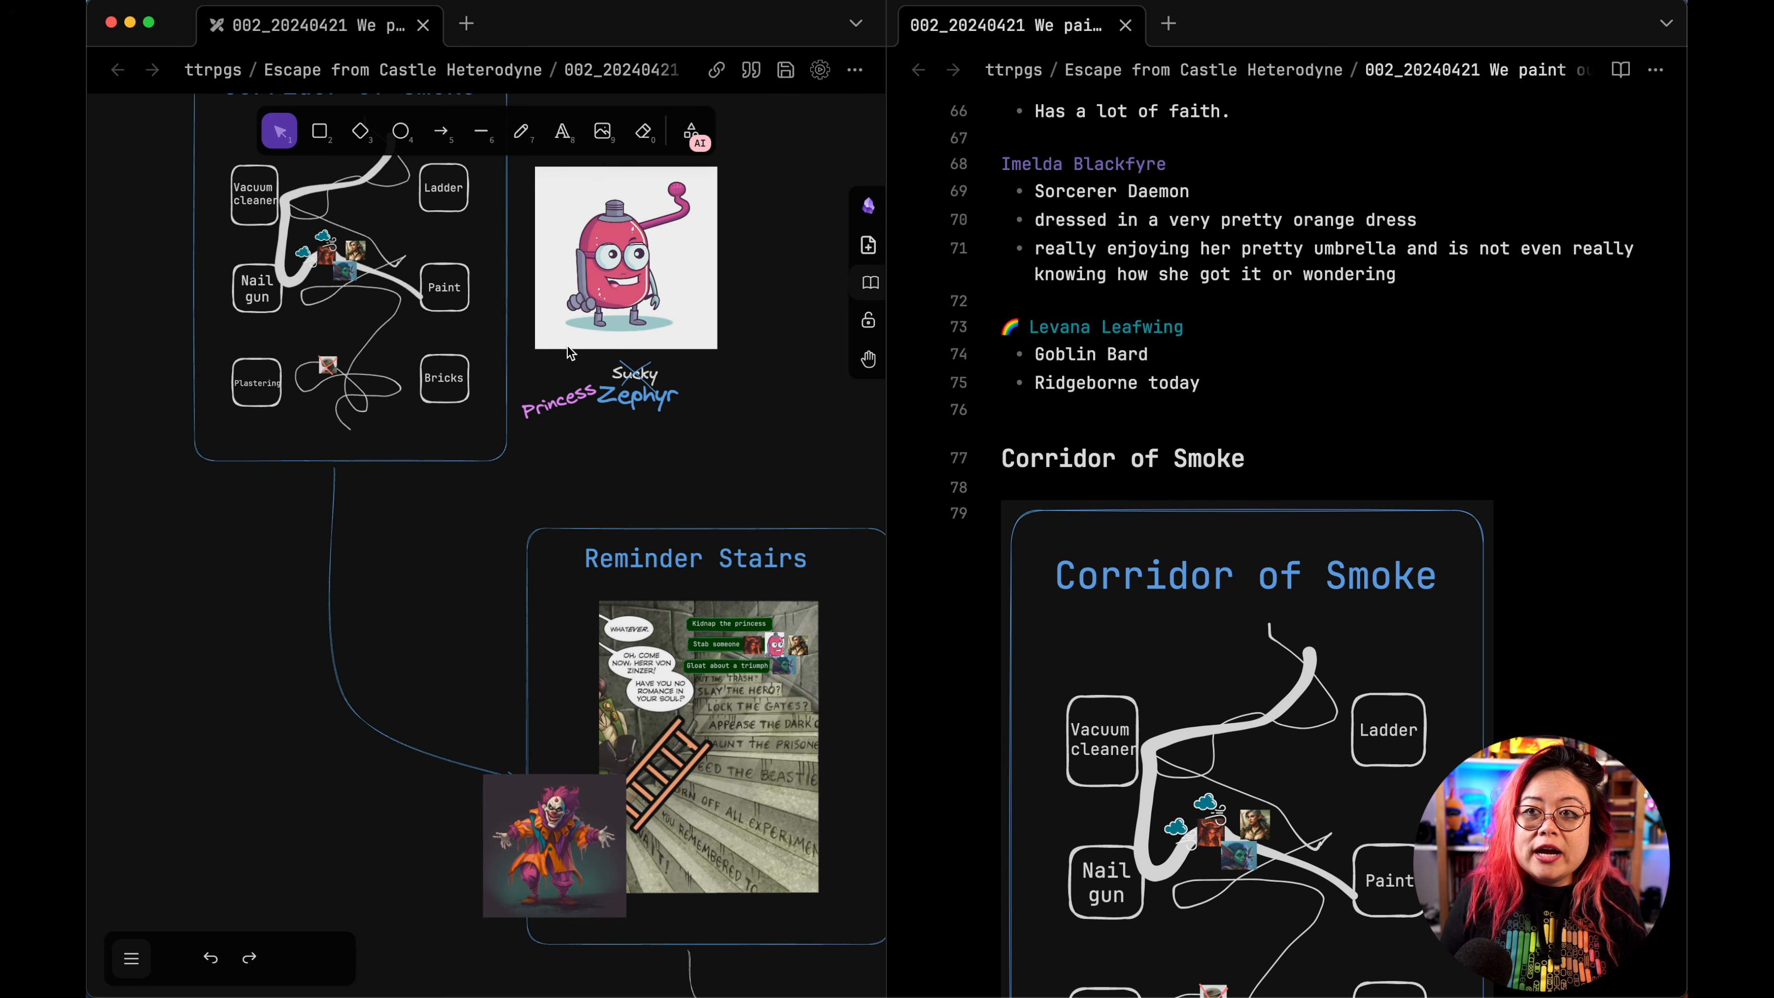
{"action": "scroll", "coordinate": [573, 358], "scroll_direction": "up", "scroll_amount": 5}
{"action": "scroll", "coordinate": [438, 394], "scroll_direction": "up", "scroll_amount": 2}
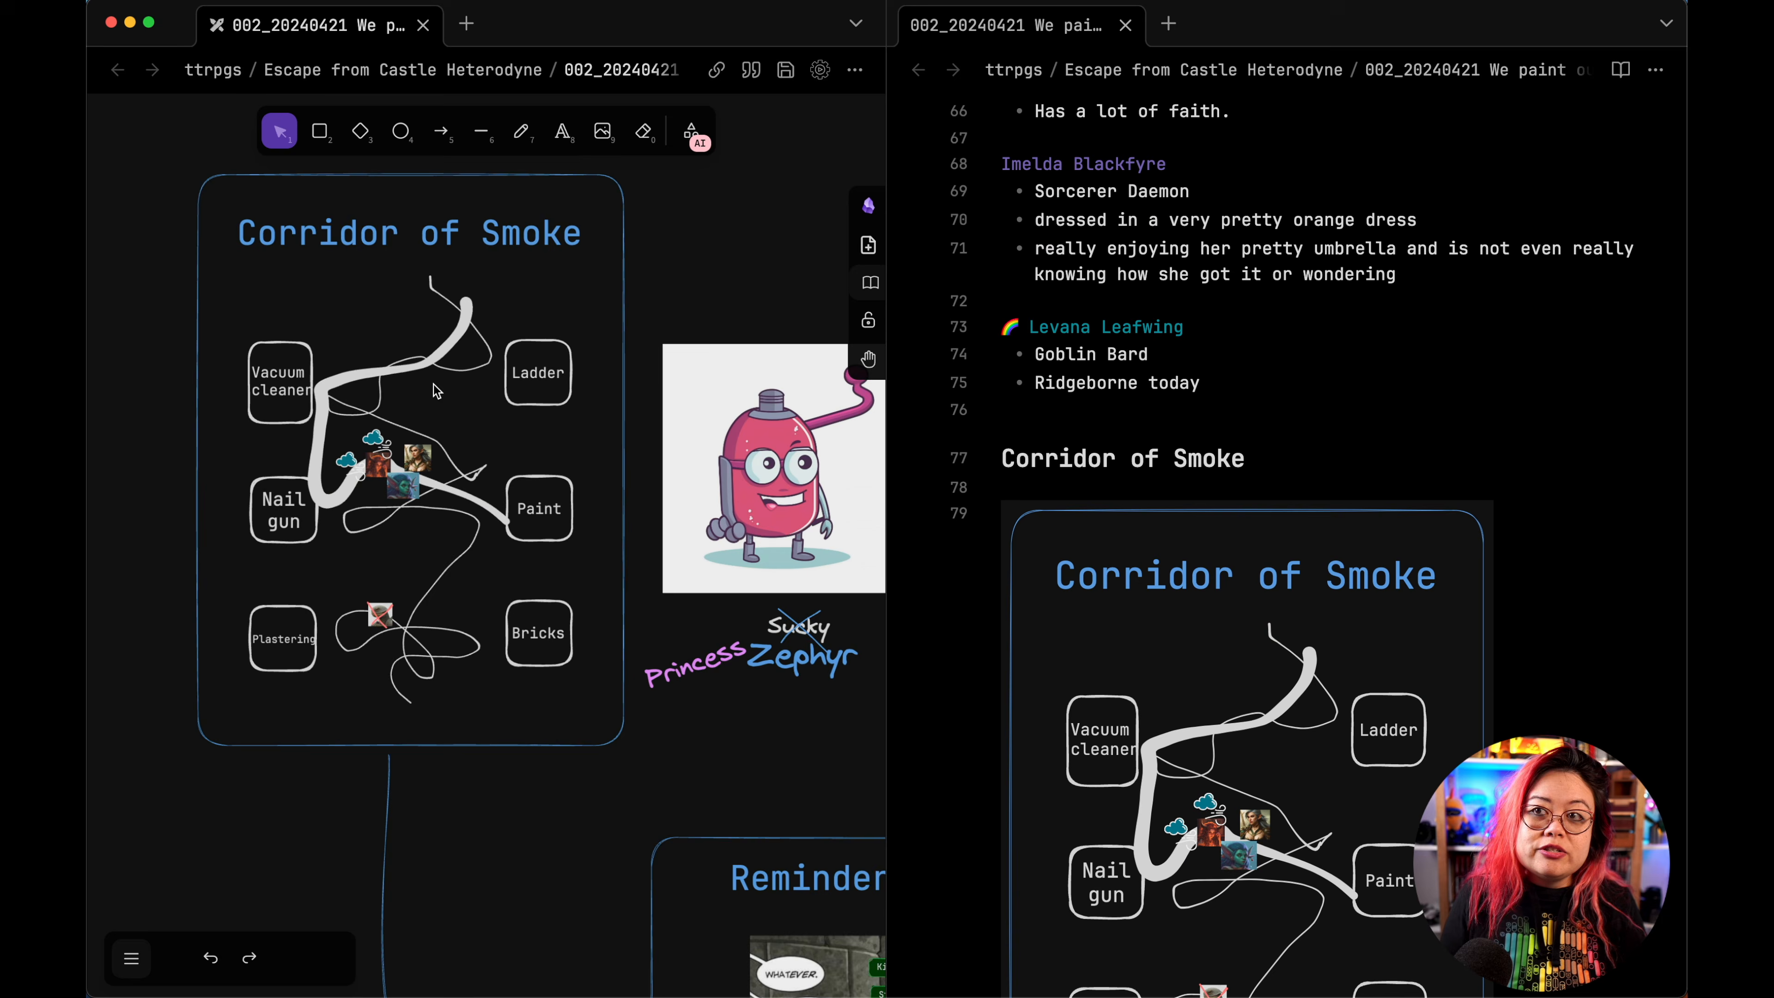
{"action": "scroll", "coordinate": [440, 390], "scroll_direction": "up", "scroll_amount": 2}
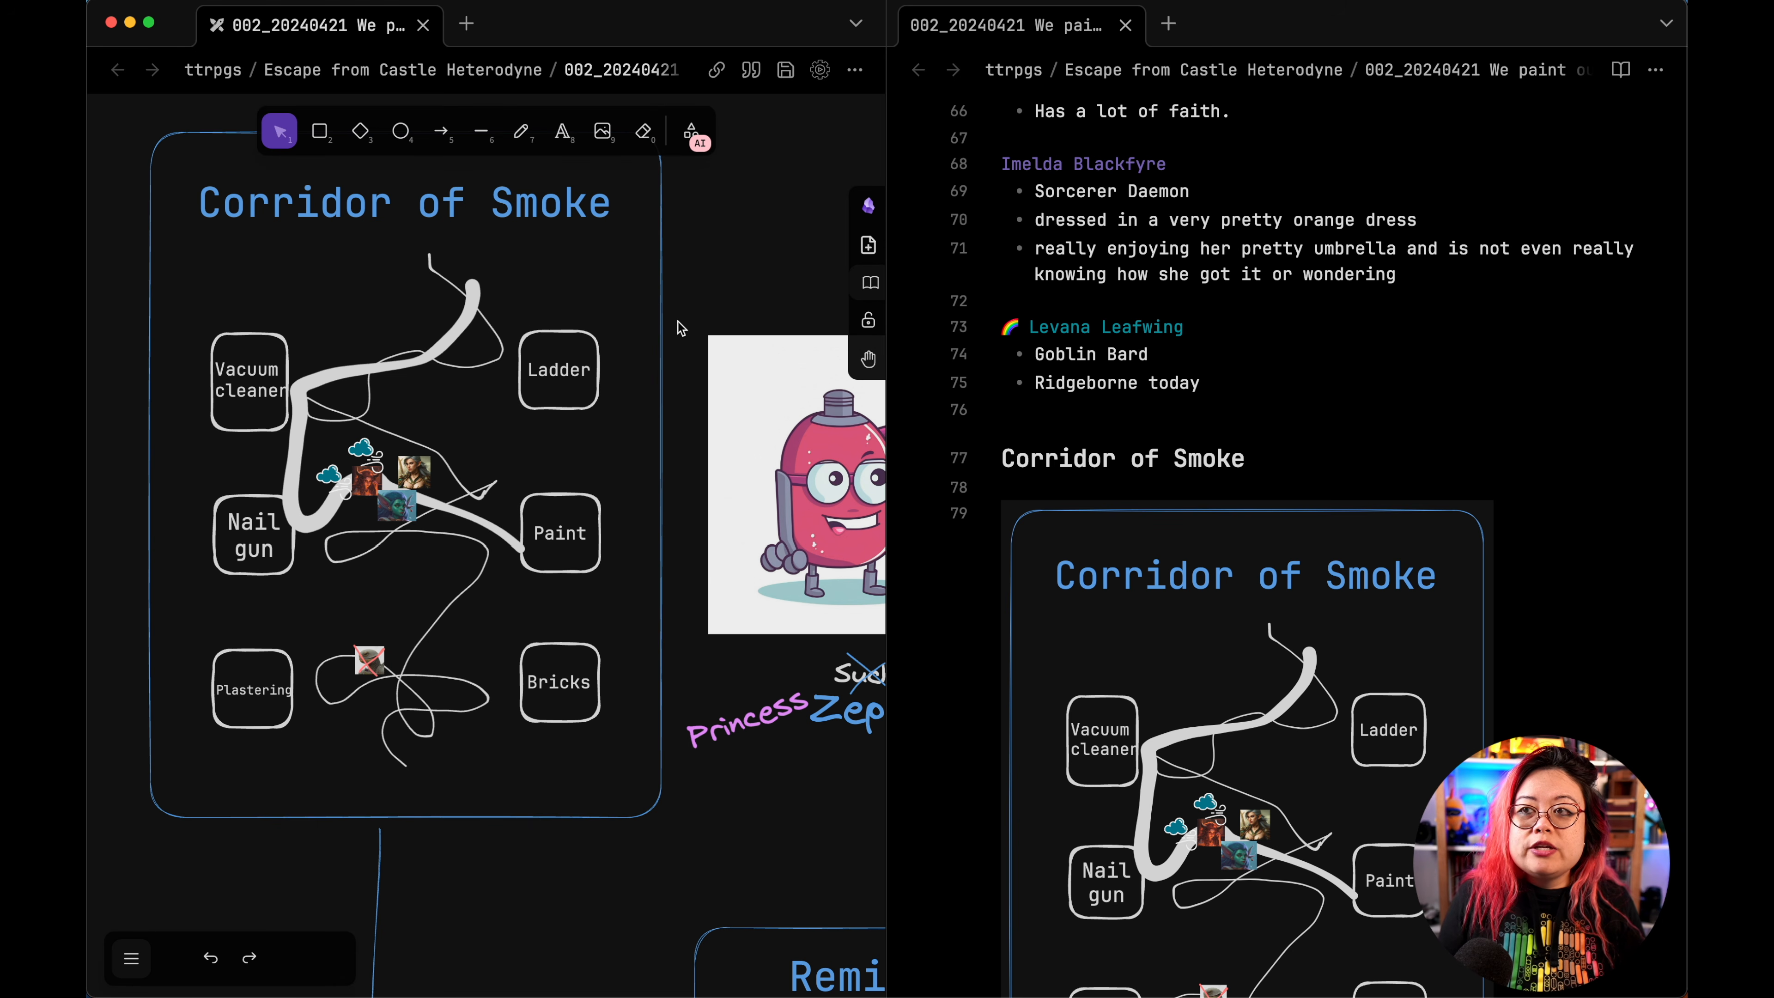
{"action": "scroll", "coordinate": [681, 328], "scroll_direction": "up", "scroll_amount": 1}
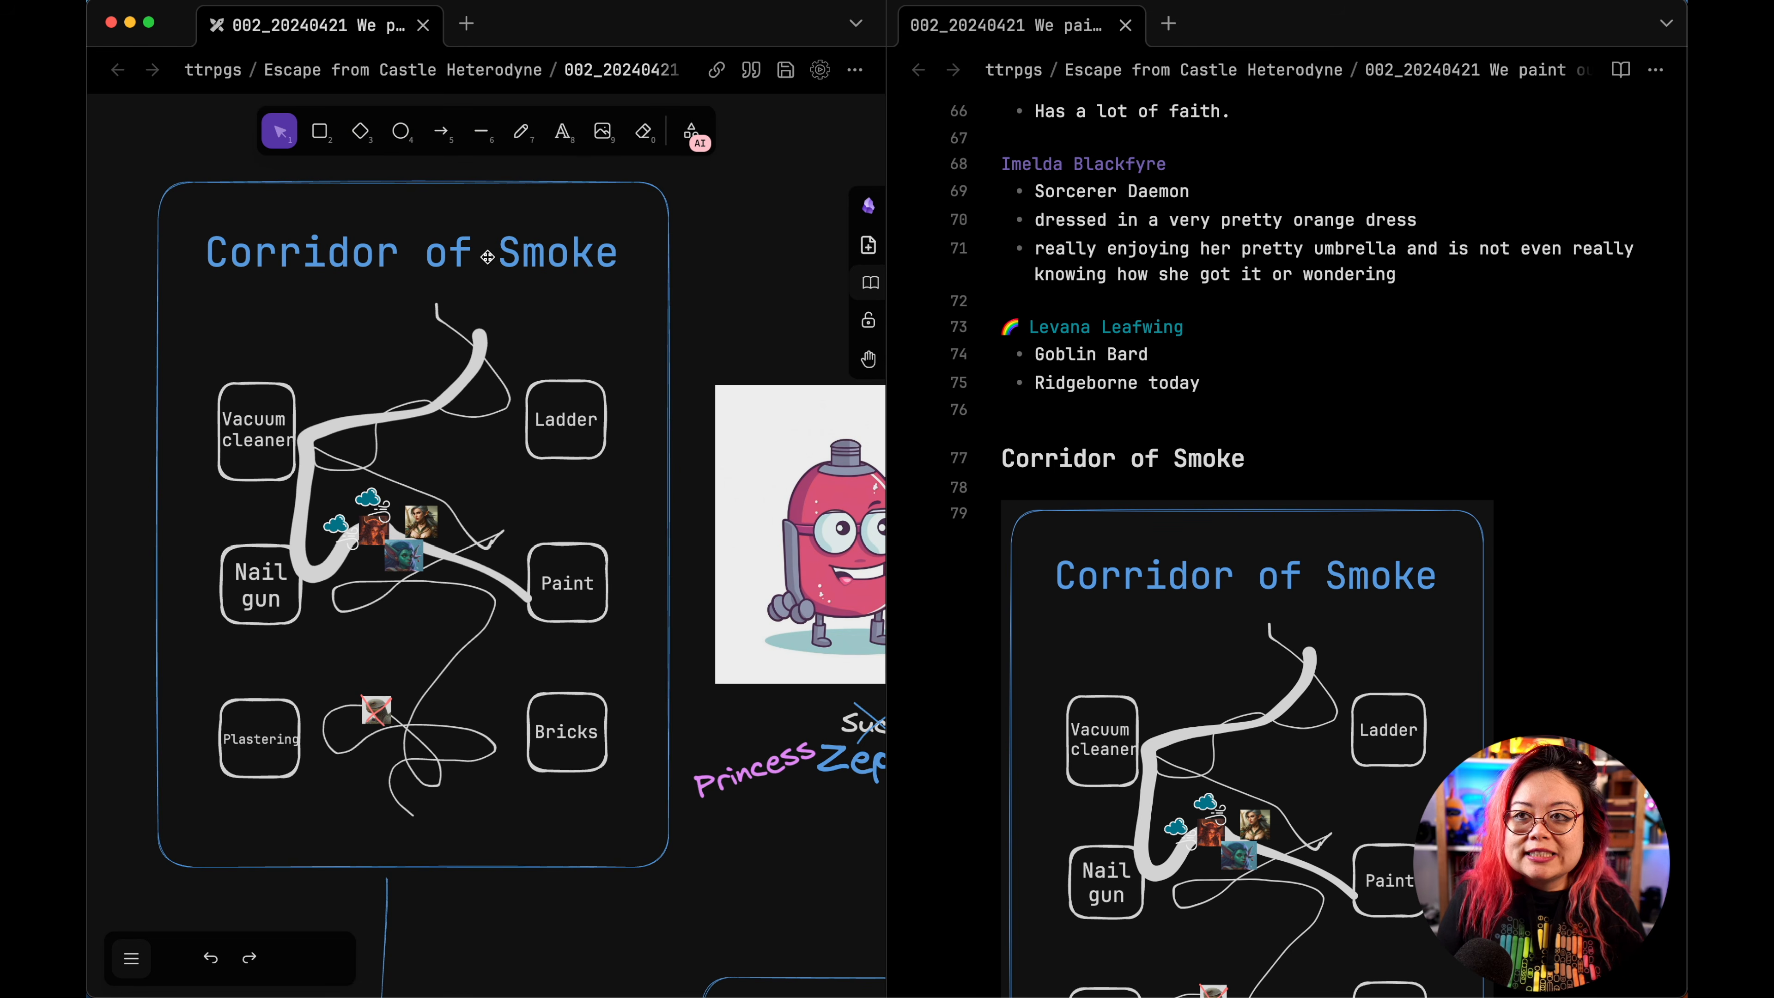
{"action": "scroll", "coordinate": [381, 345], "scroll_direction": "up", "scroll_amount": 2}
{"action": "left_click_drag", "start_coordinate": [681, 309], "coordinate": [697, 301]}
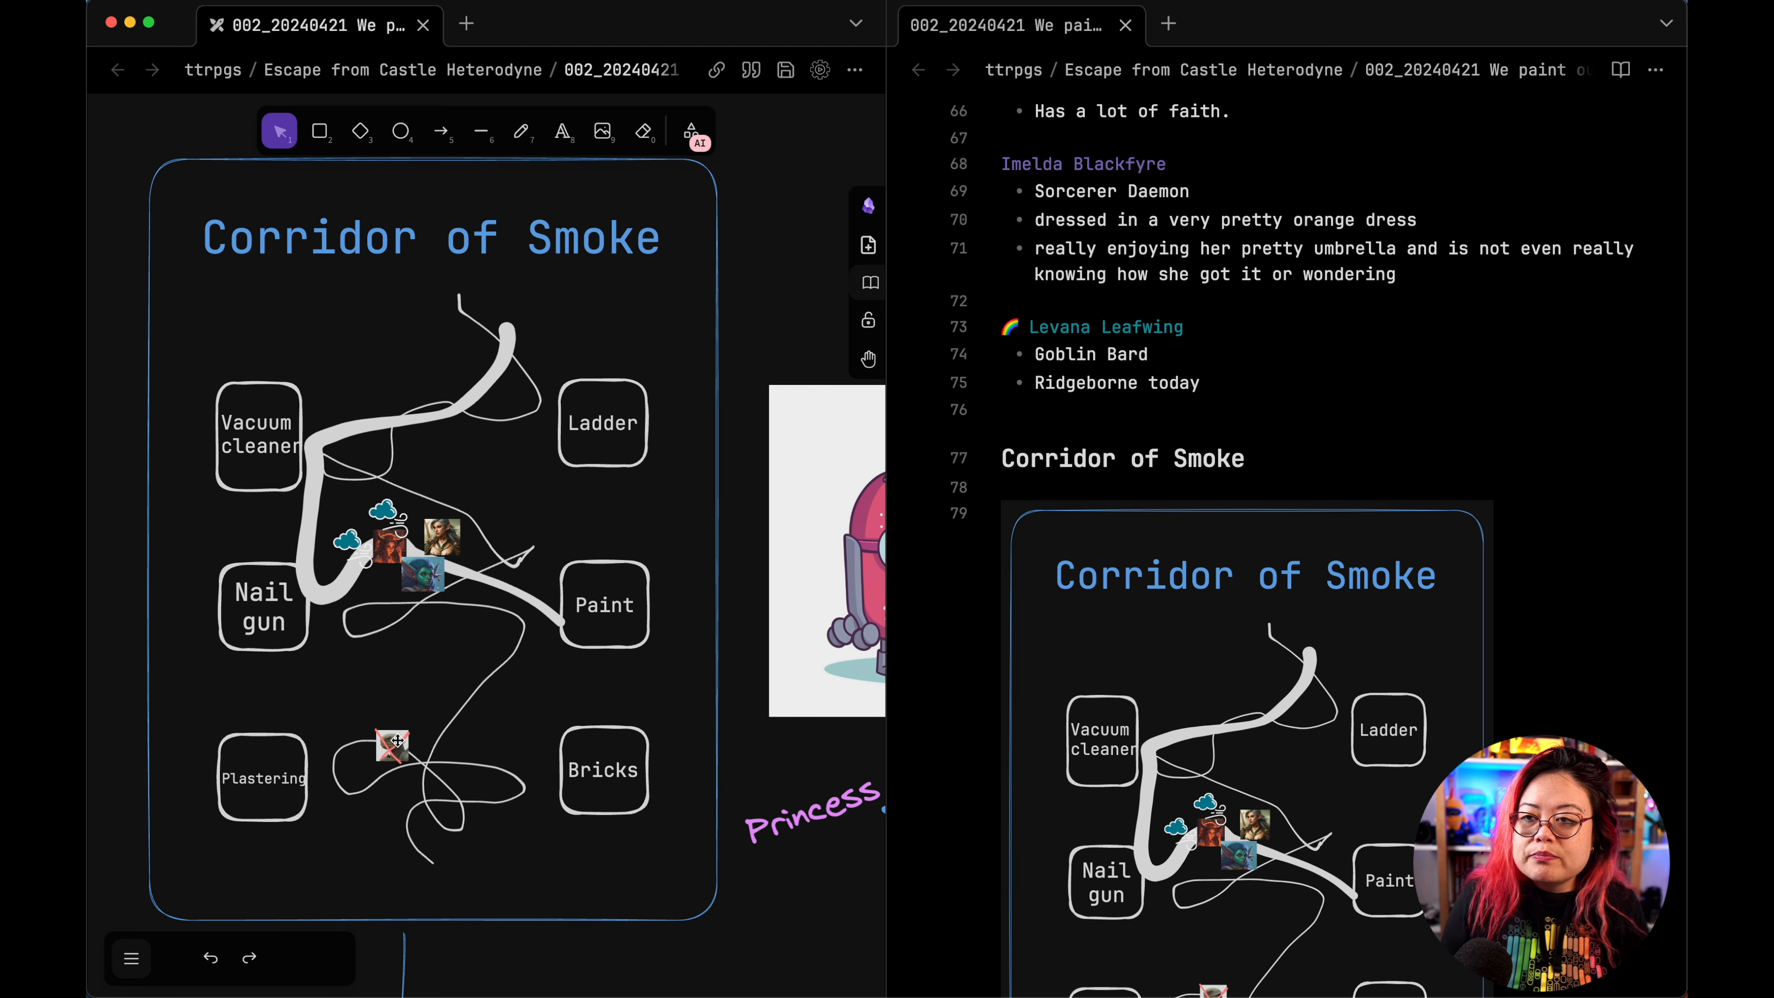
Step: Move the grouped Corridor of Smoke drawing slightly right and down, and deselect it
{"action": "left_click_drag", "start_coordinate": [424, 585], "coordinate": [430, 587]}
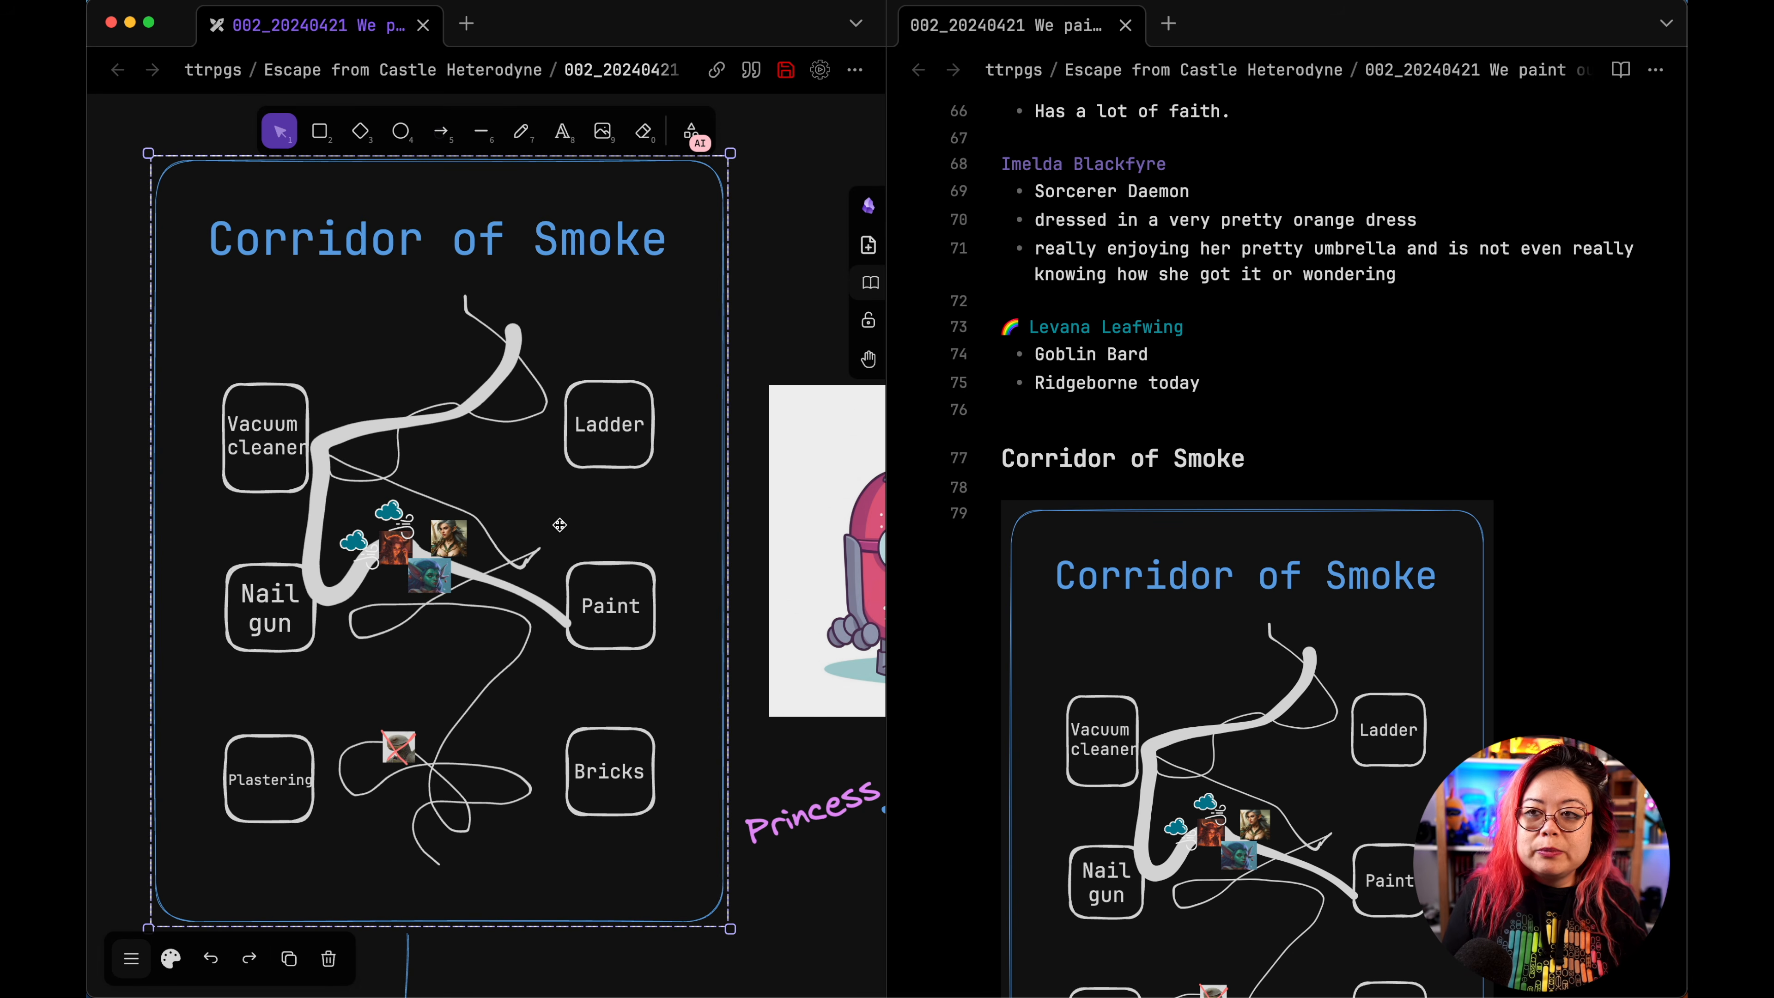
{"action": "left_click_drag", "start_coordinate": [573, 518], "coordinate": [677, 522]}
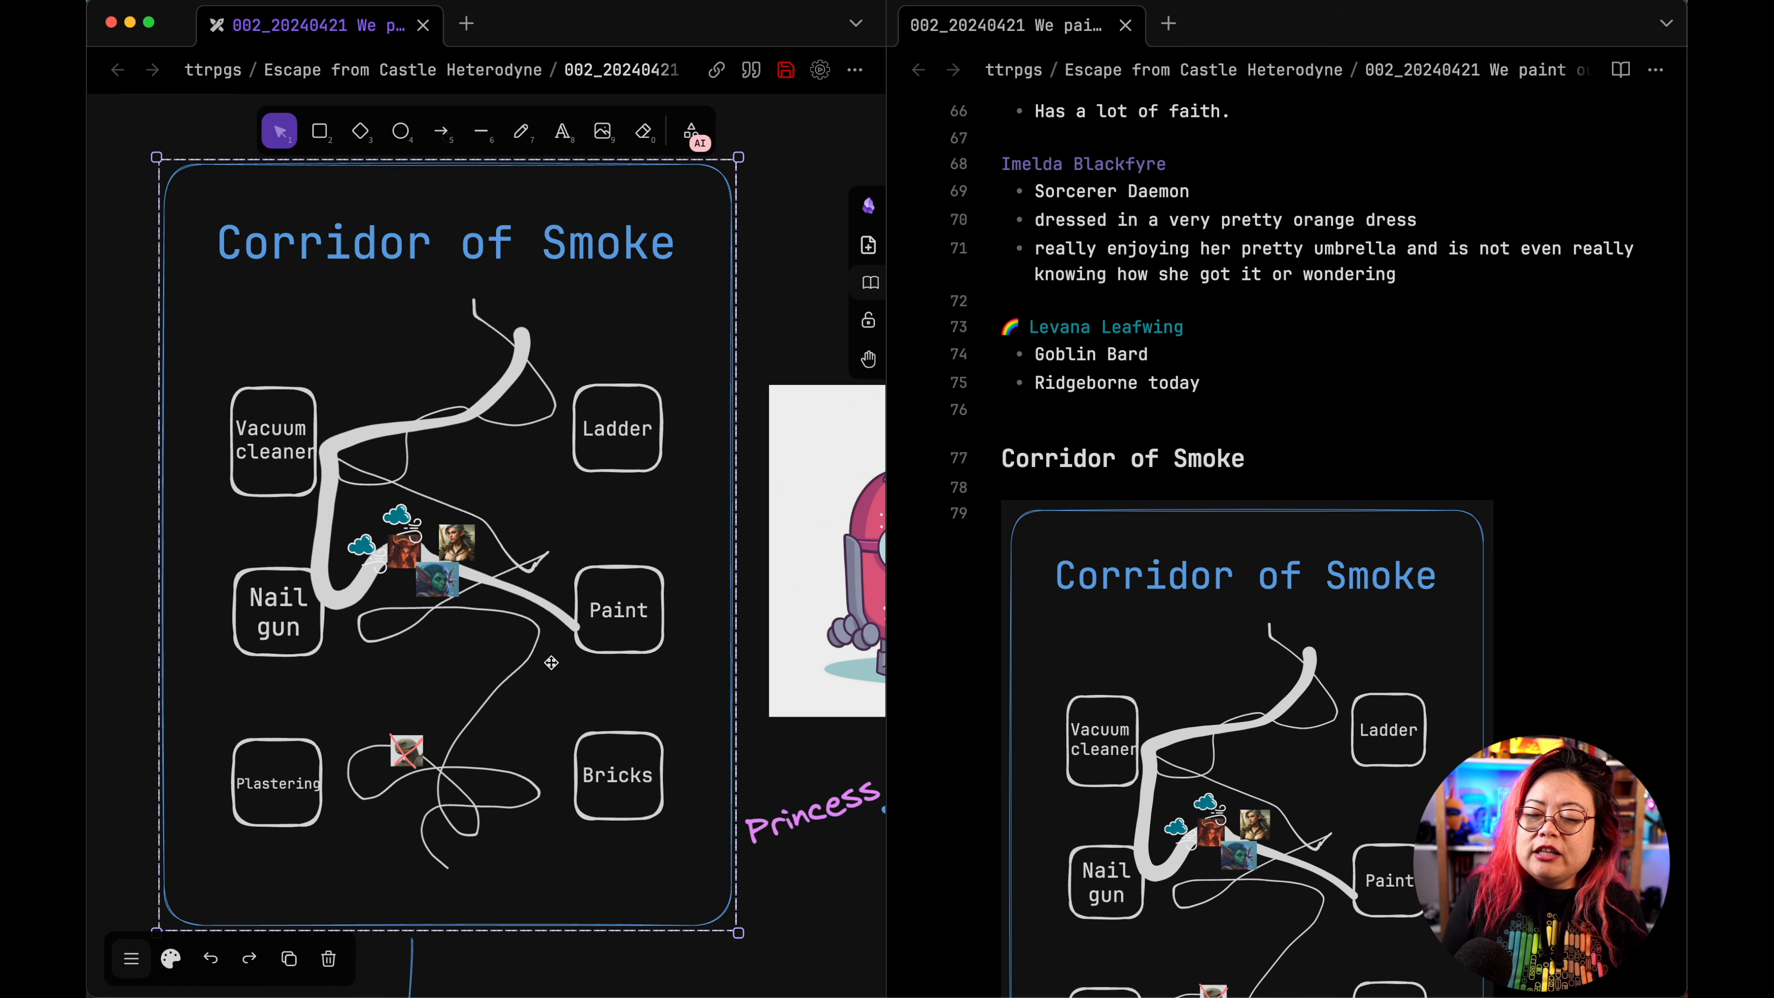
{"action": "left_click", "coordinate": [664, 493]}
Step: Search the commands for "copy" and look through the Excalidraw options for copying a markdown link to a selected element
{"action": "key", "text": "super+p"}
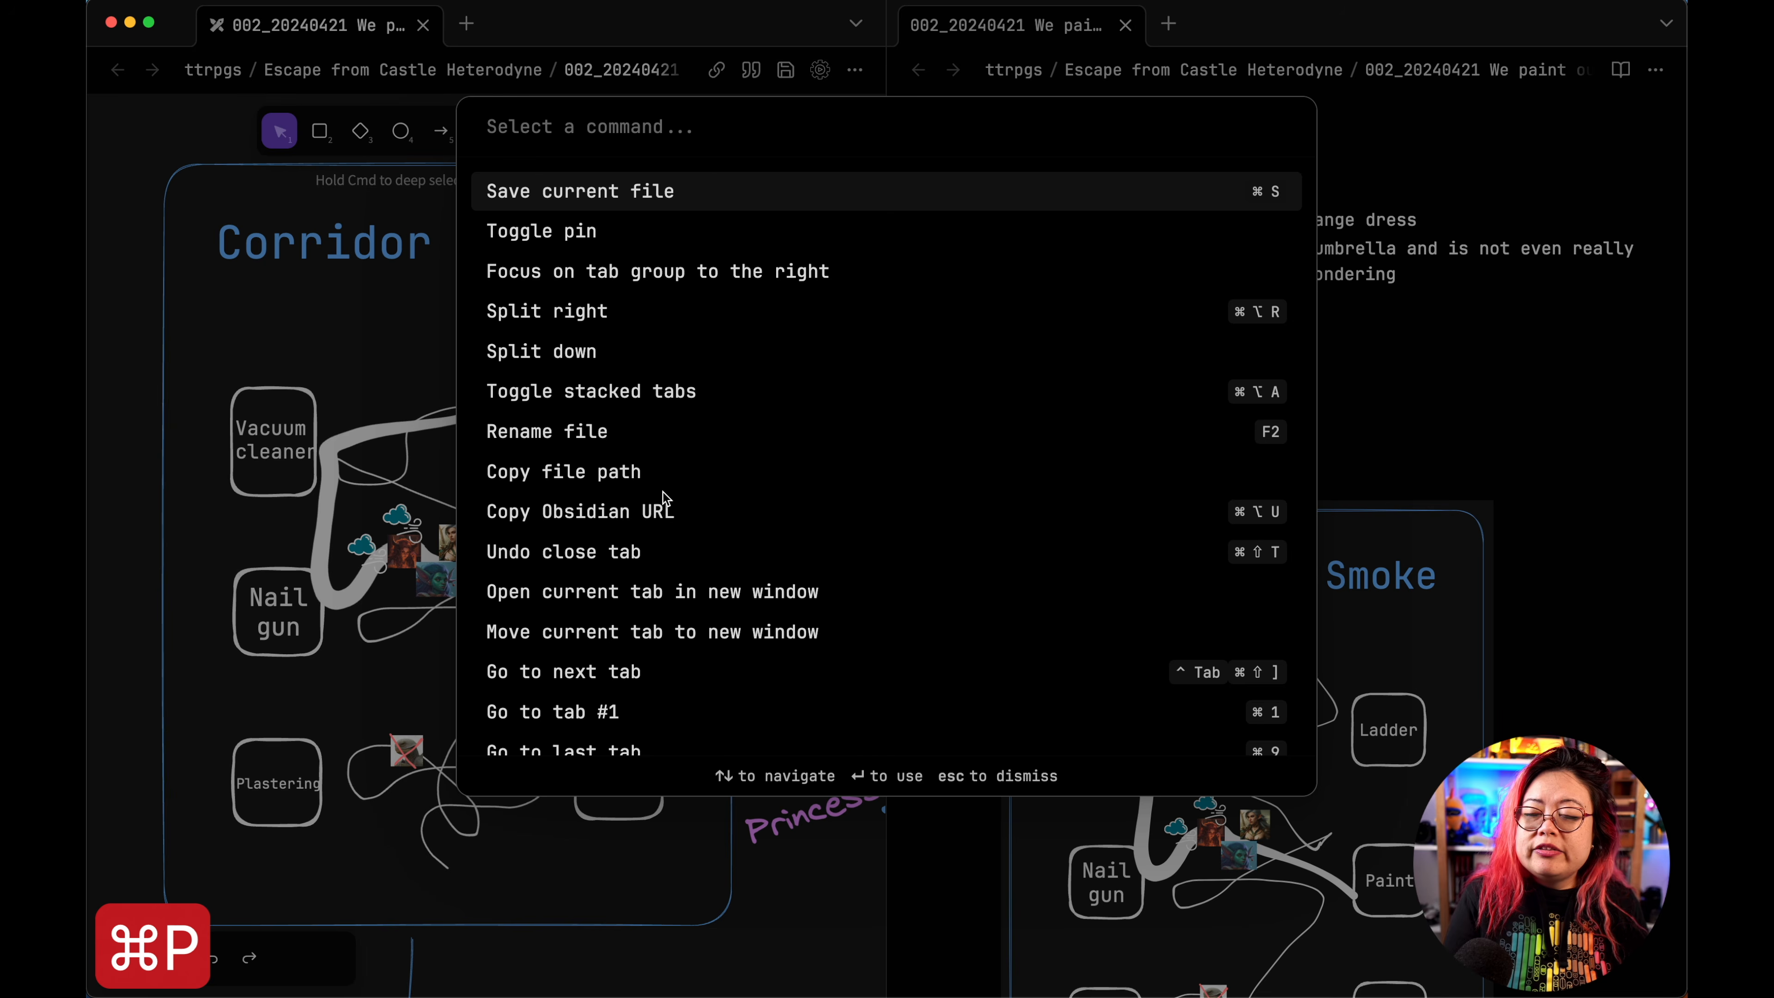
{"action": "type", "text": "copy"}
{"action": "key", "text": "Down"}
{"action": "key", "text": "Down"}
{"action": "key", "text": "Down"}
{"action": "key", "text": "Down"}
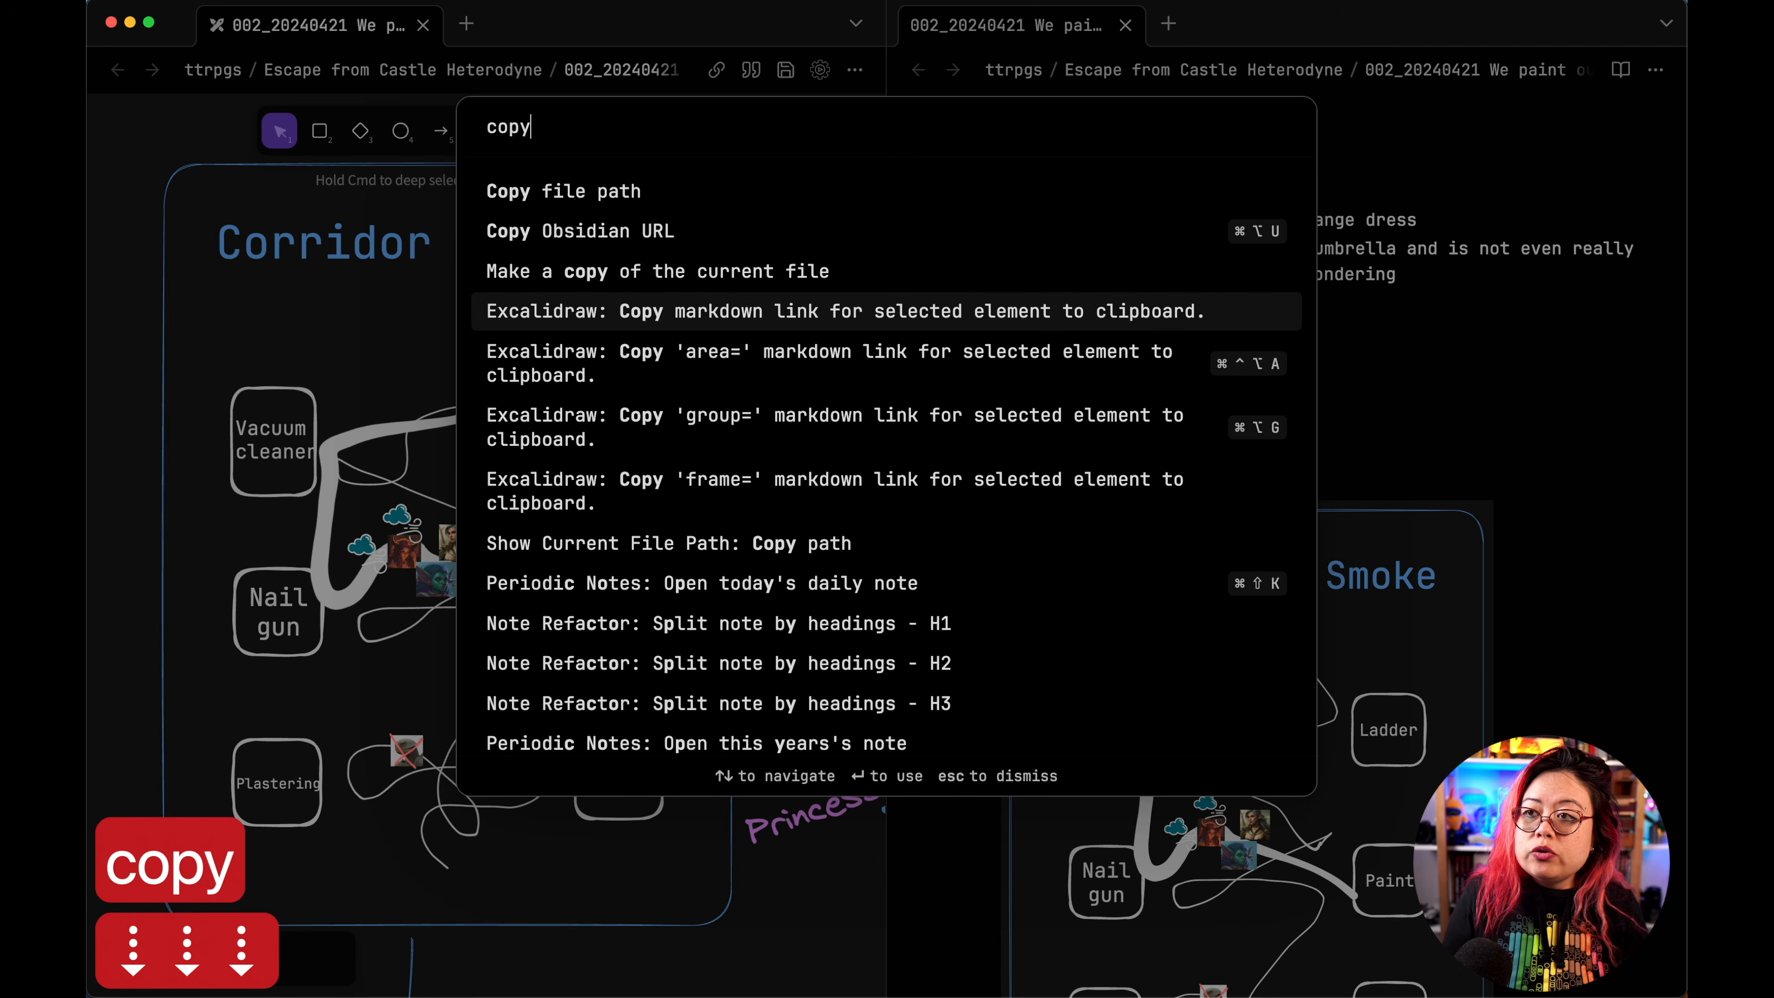
{"action": "key", "text": "Return"}
Step: Reveal the group link behind the Corridor of Smoke embed in the Markdown note and examine the embedded drawing
{"action": "left_click", "coordinate": [1096, 483]}
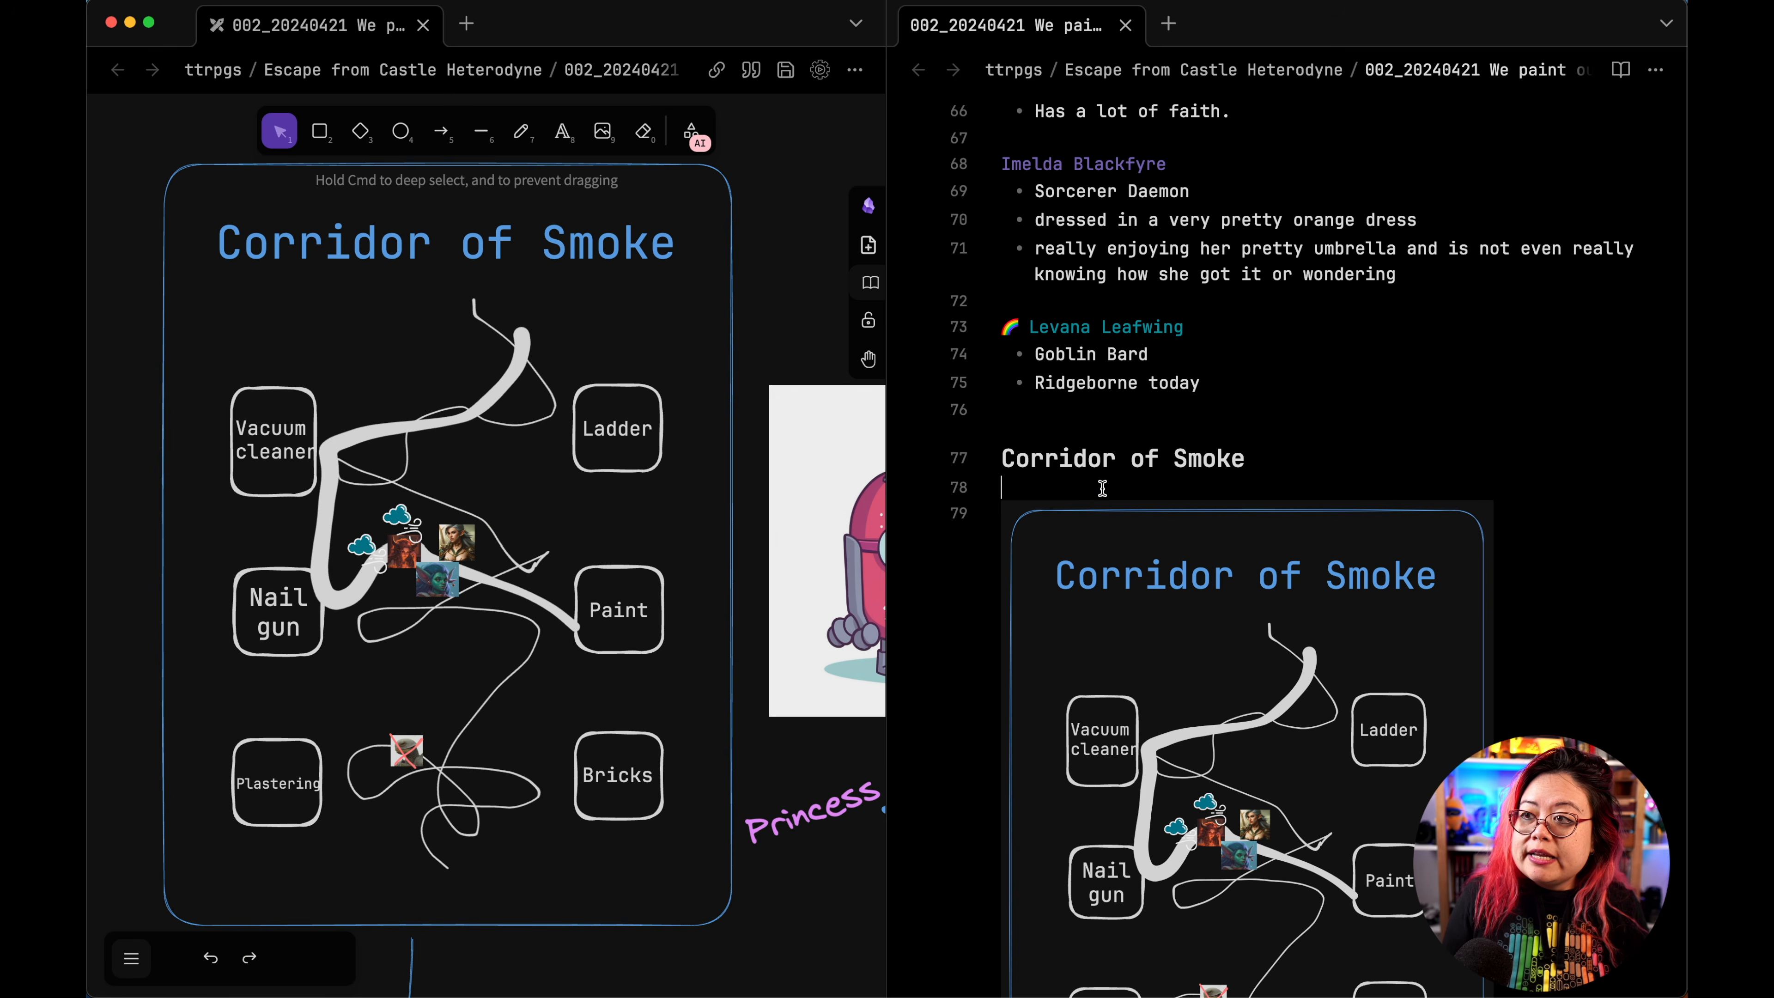
{"action": "key", "text": "Down"}
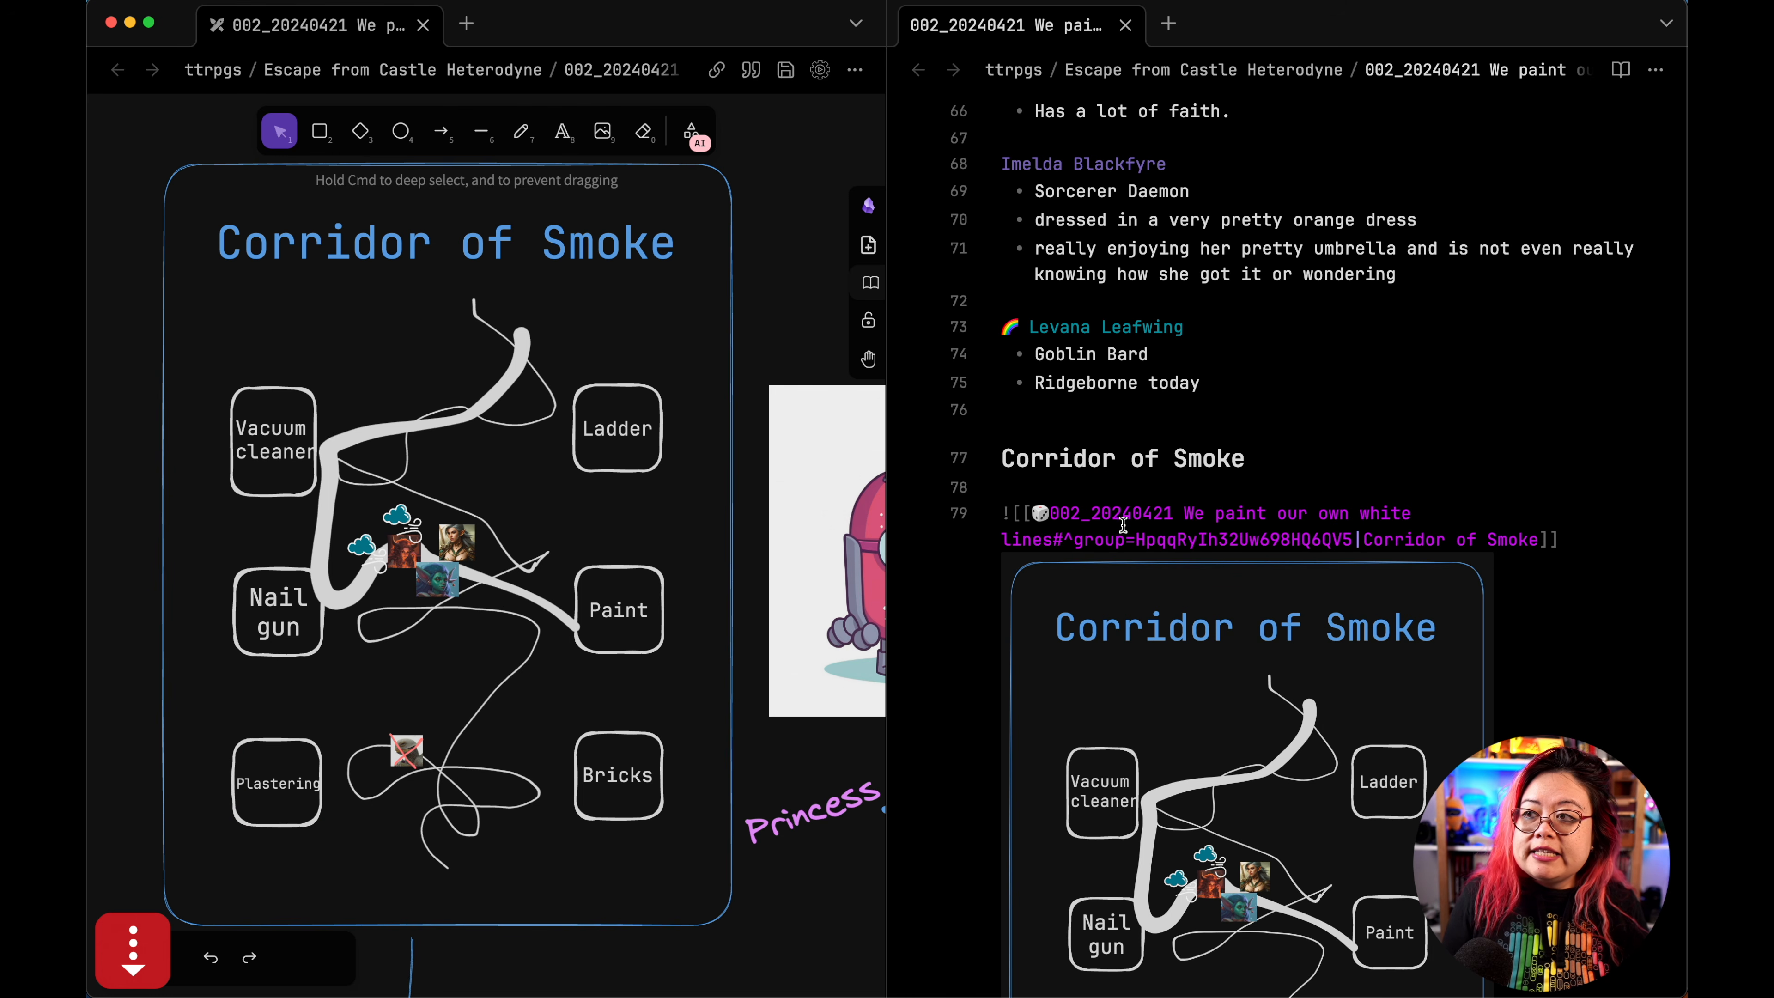
{"action": "key", "text": "Up"}
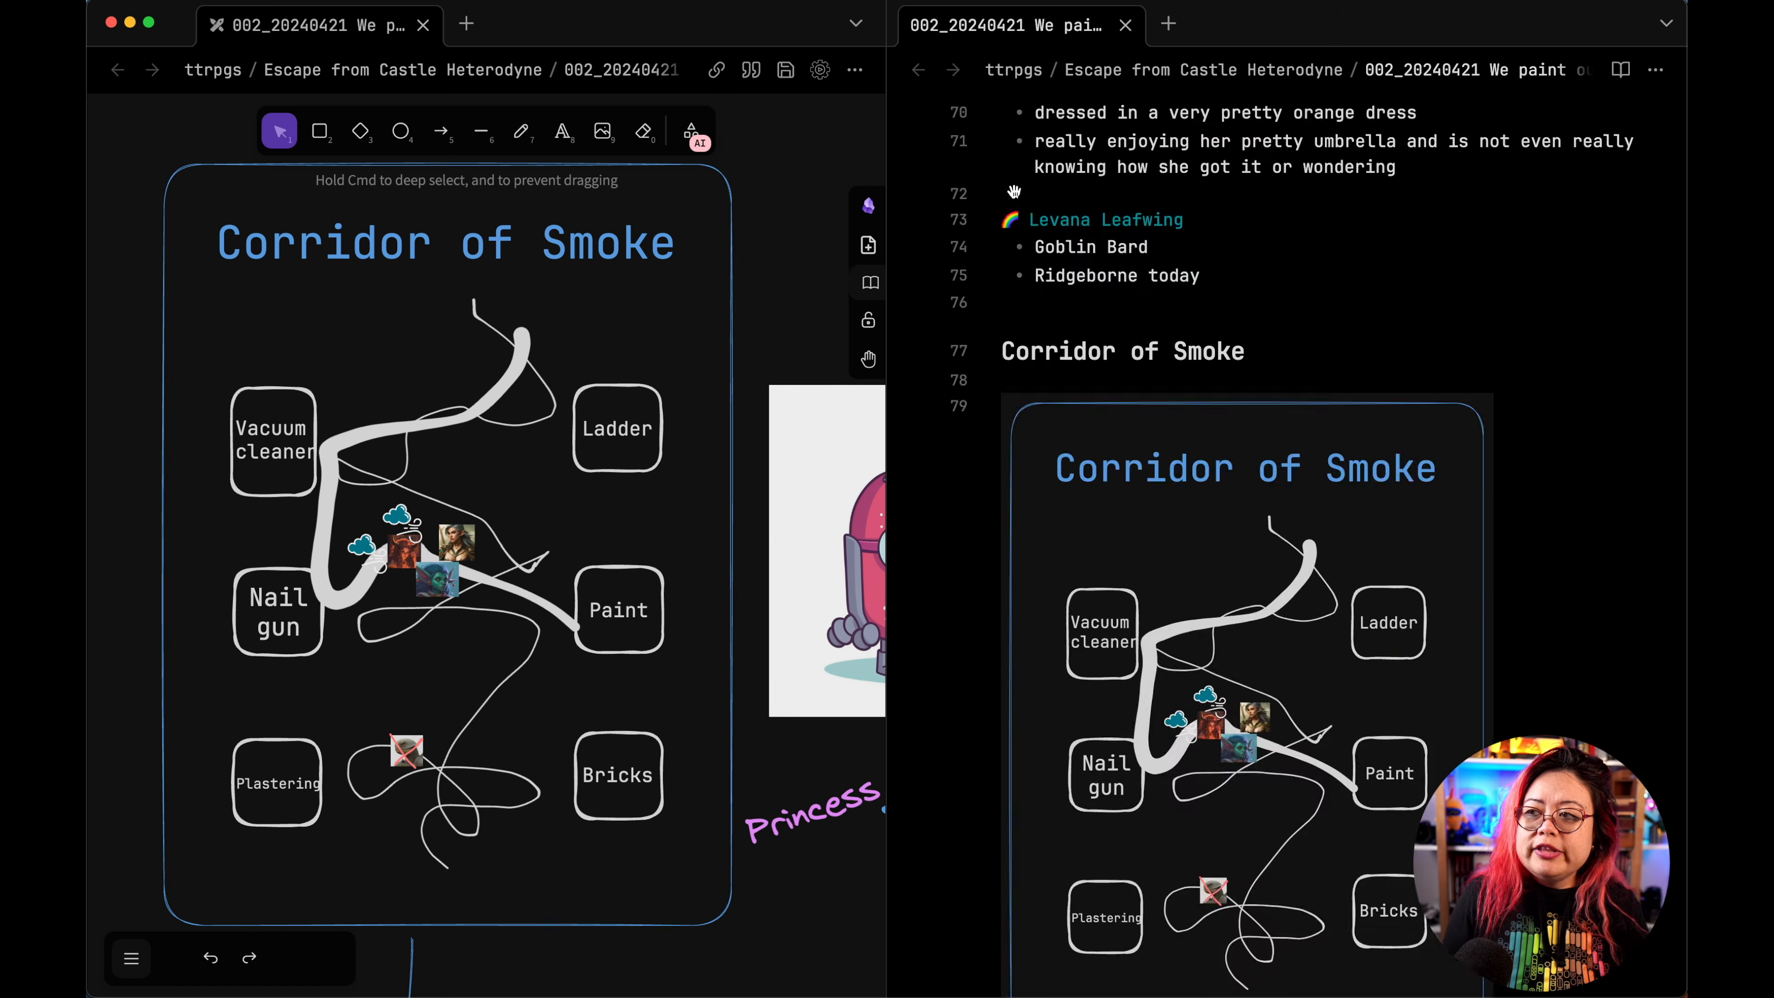
{"action": "scroll", "coordinate": [1272, 431], "scroll_direction": "down", "scroll_amount": 3}
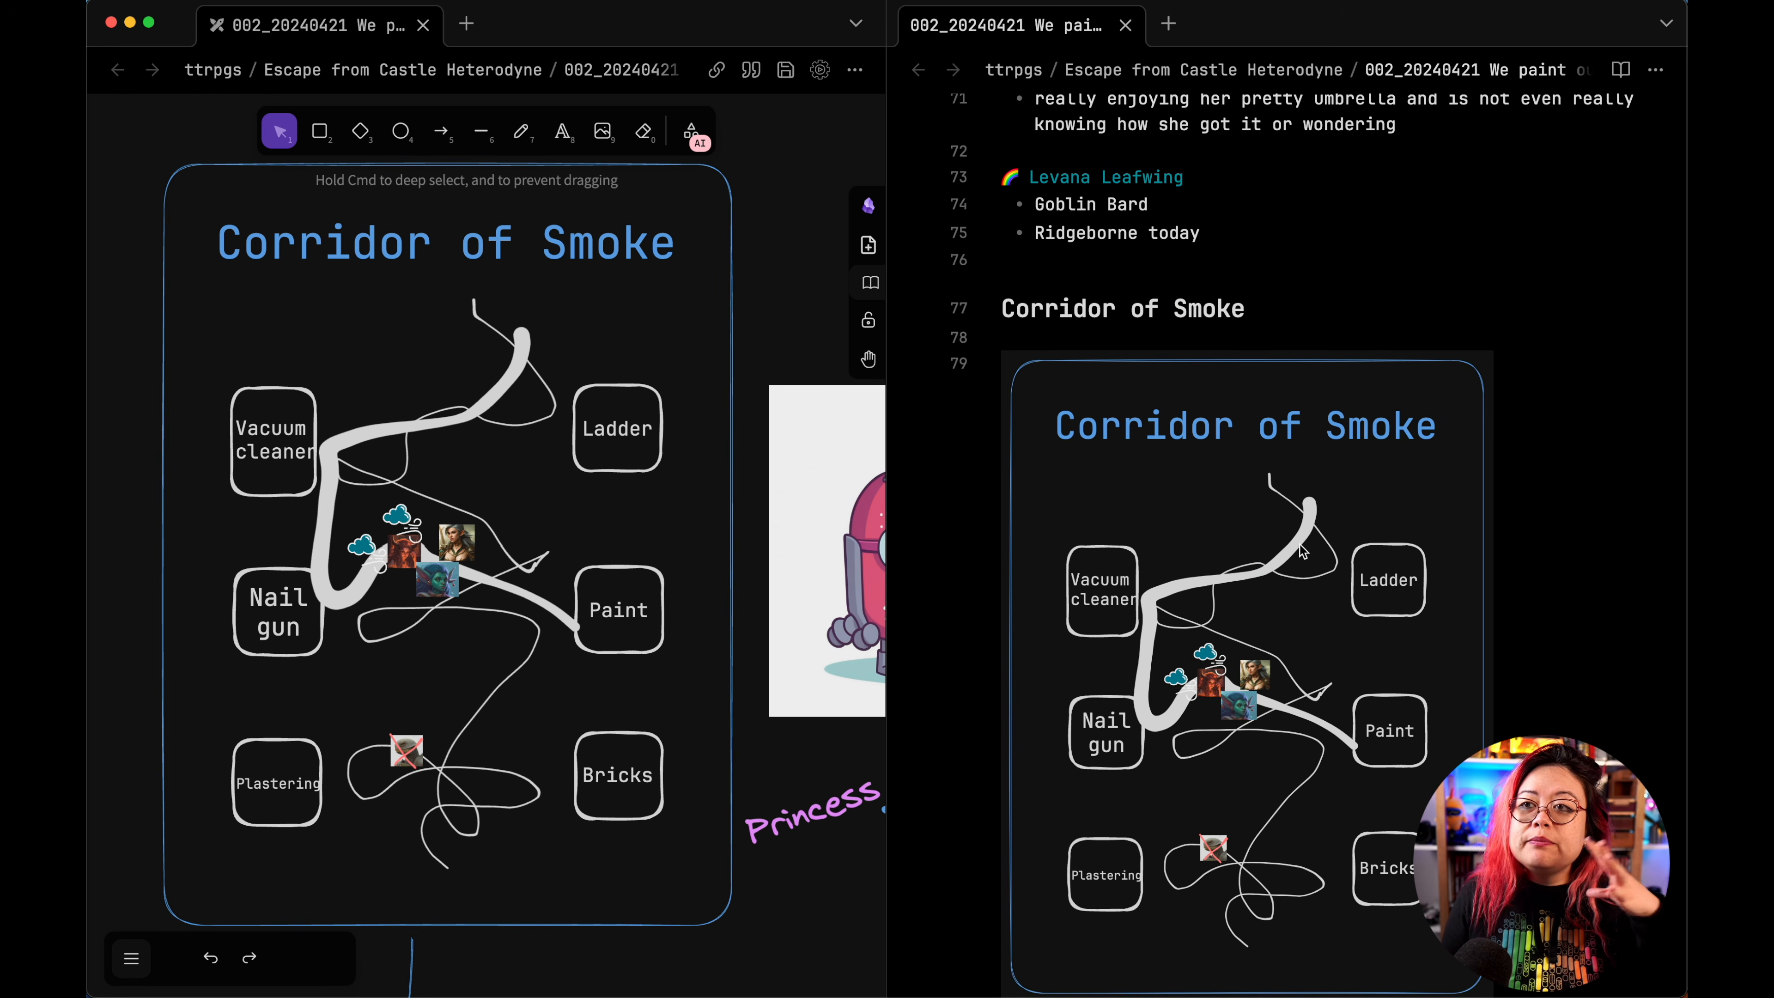
{"action": "scroll", "coordinate": [1307, 551], "scroll_direction": "down", "scroll_amount": 3}
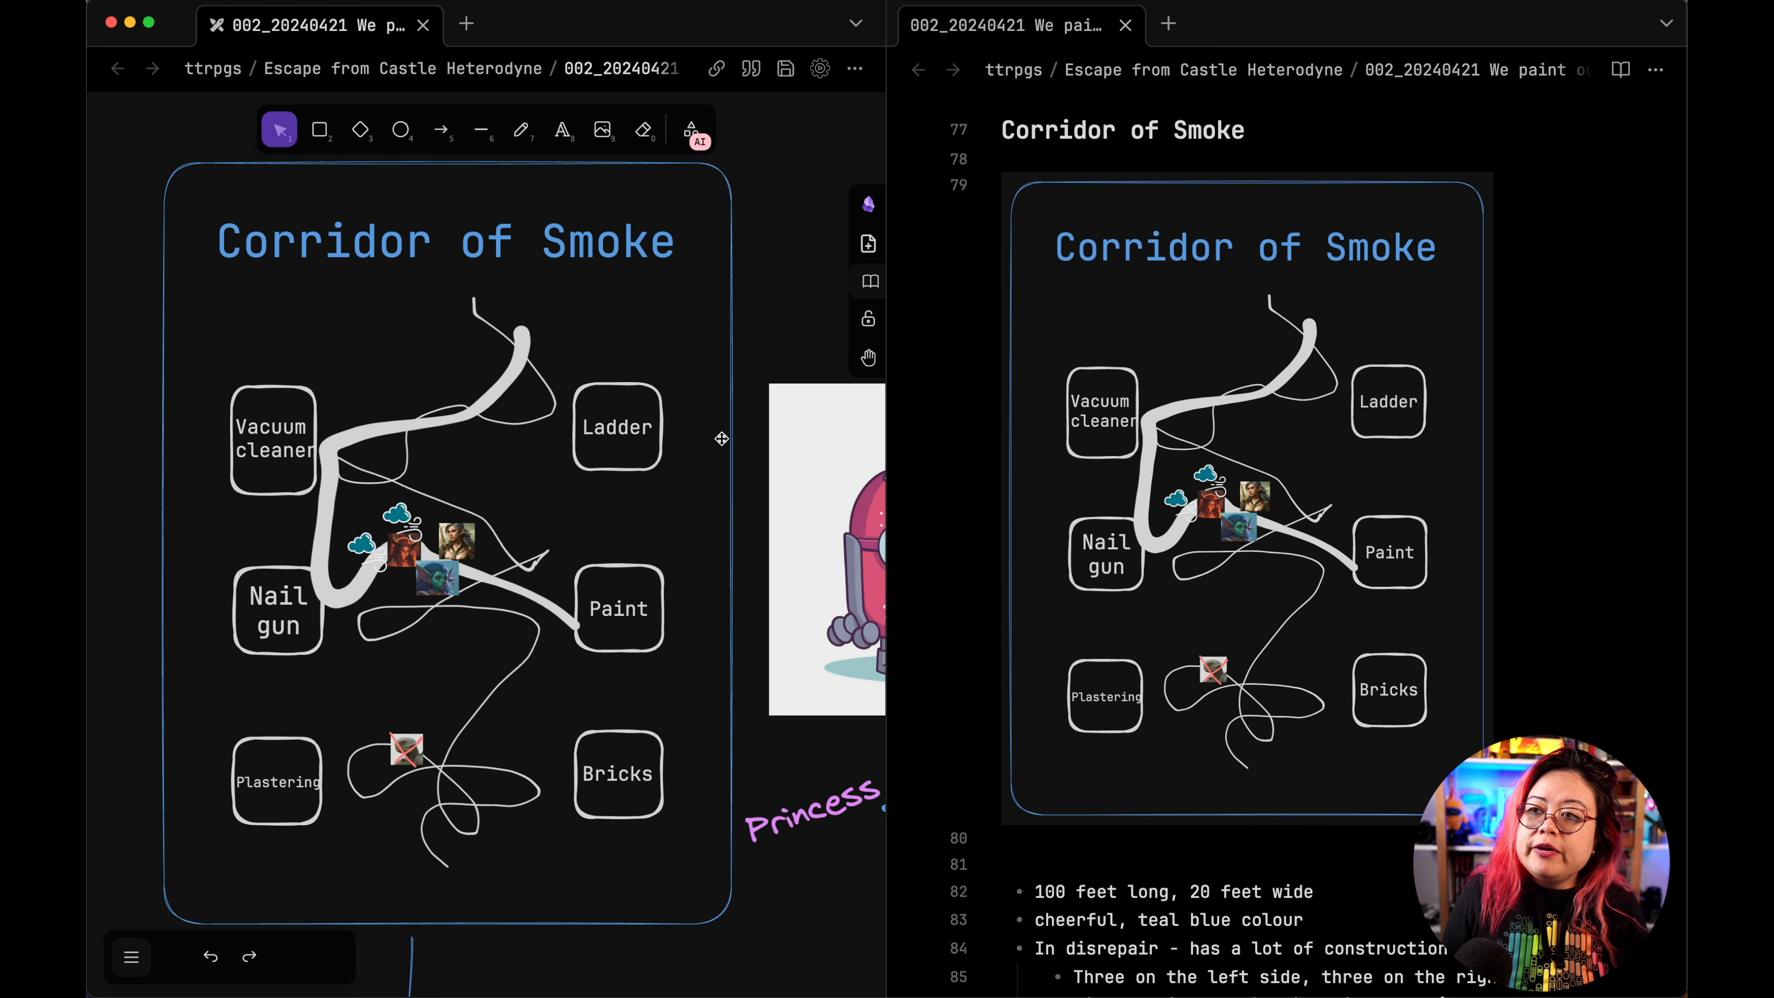
Step: Ungroup the Corridor of Smoke drawing and shift its blue outline slightly downward
{"action": "left_click", "coordinate": [724, 428]}
{"action": "right_click", "coordinate": [731, 439]}
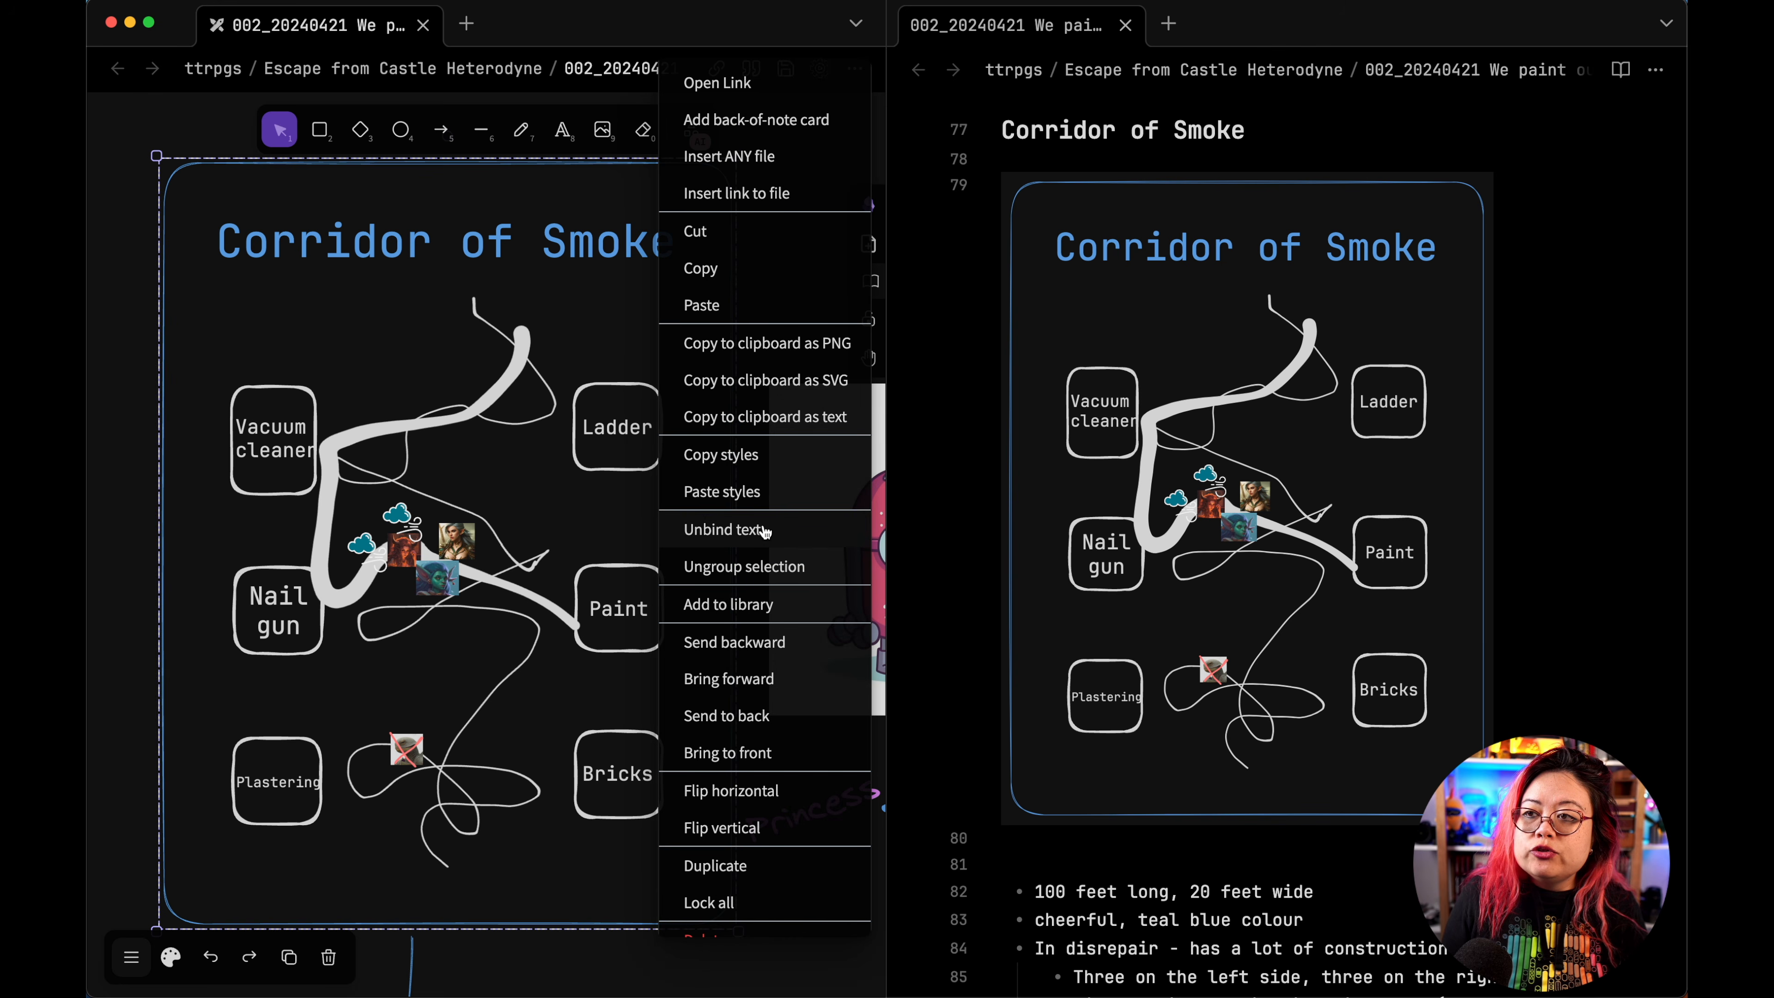
{"action": "left_click", "coordinate": [736, 574]}
{"action": "left_click", "coordinate": [721, 591]}
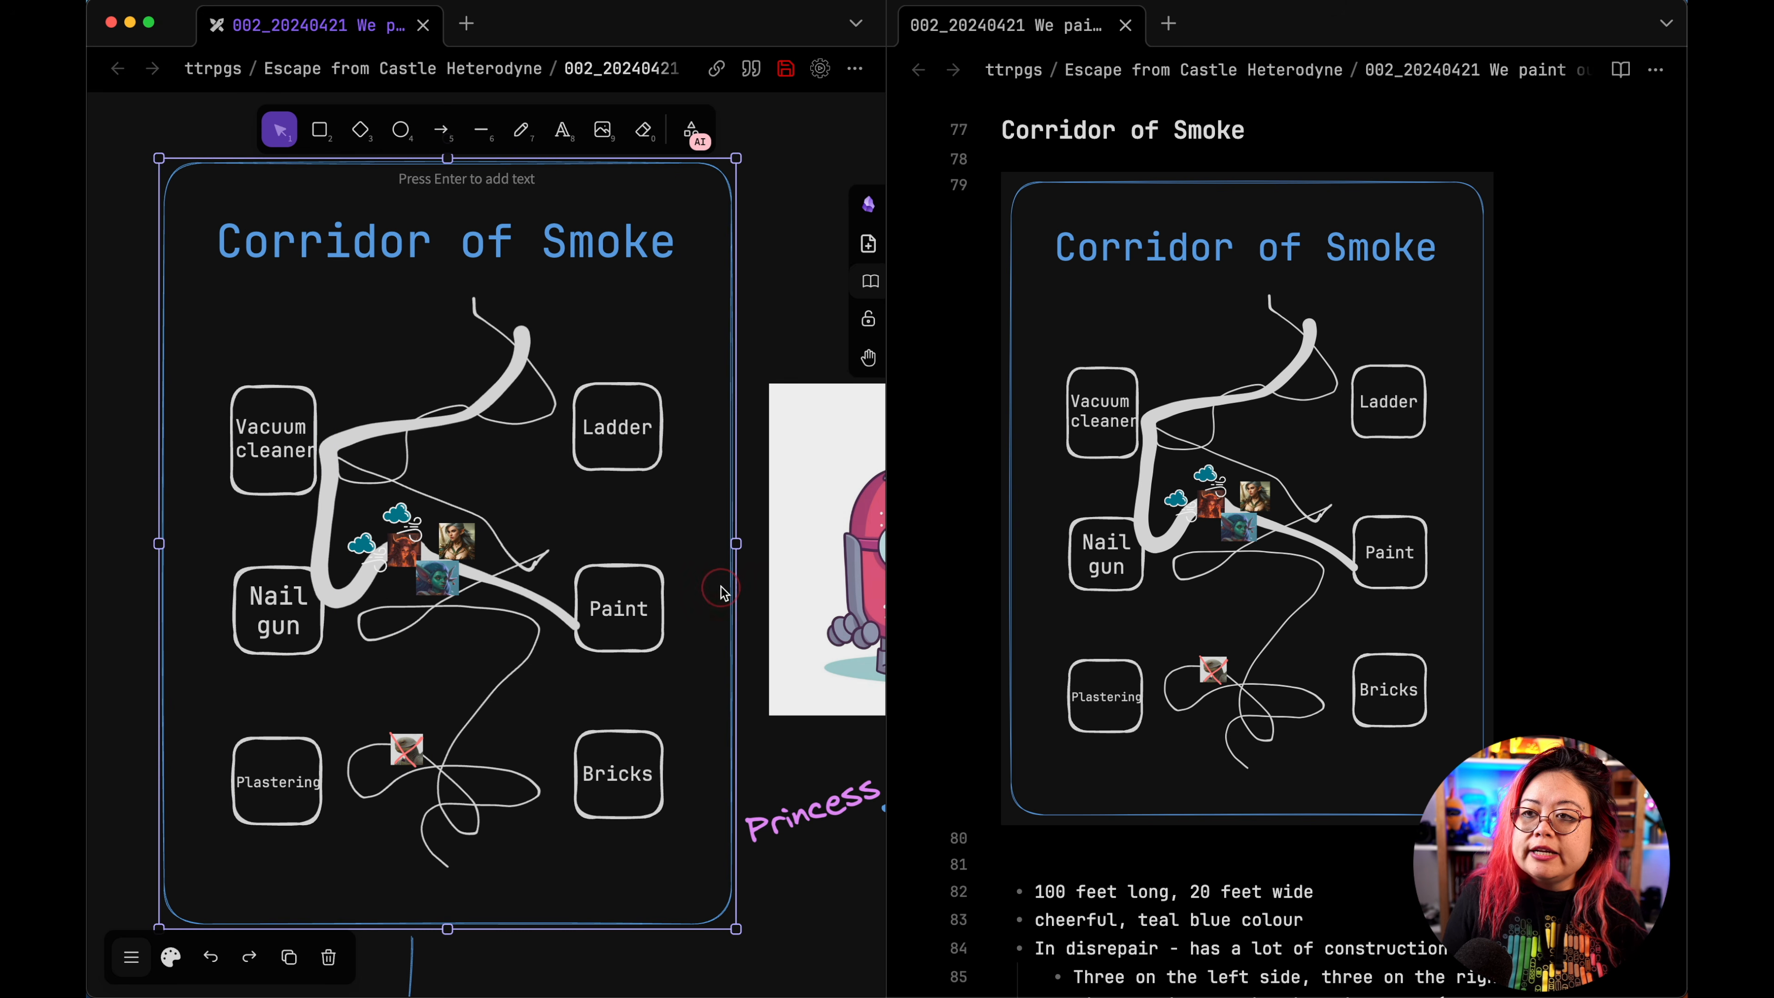
{"action": "key", "text": "Escape"}
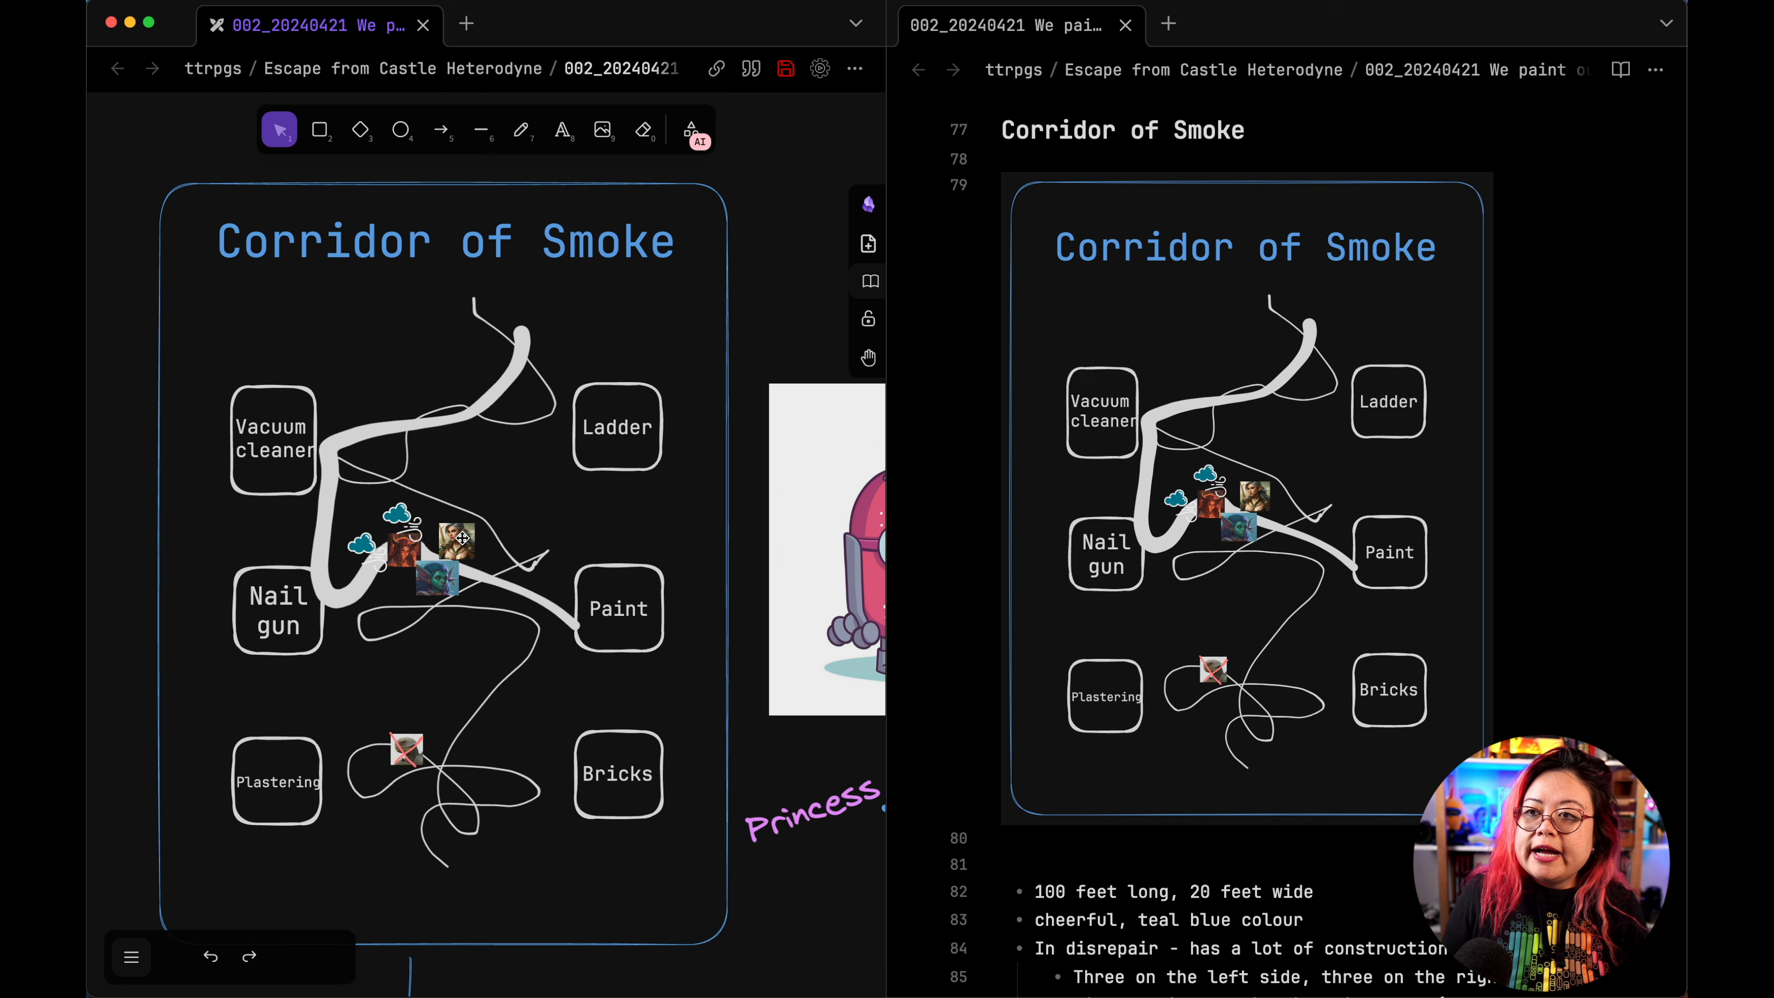
Step: Nudge the blue-haired goblin portrait slightly right and copy its 'area=' markdown link with the alias "Levana"
{"action": "mouse_move", "coordinate": [452, 591]}
{"action": "left_mouse_down"}
{"action": "mouse_move", "coordinate": [587, 636]}
{"action": "mouse_move", "coordinate": [464, 592]}
{"action": "left_mouse_up"}
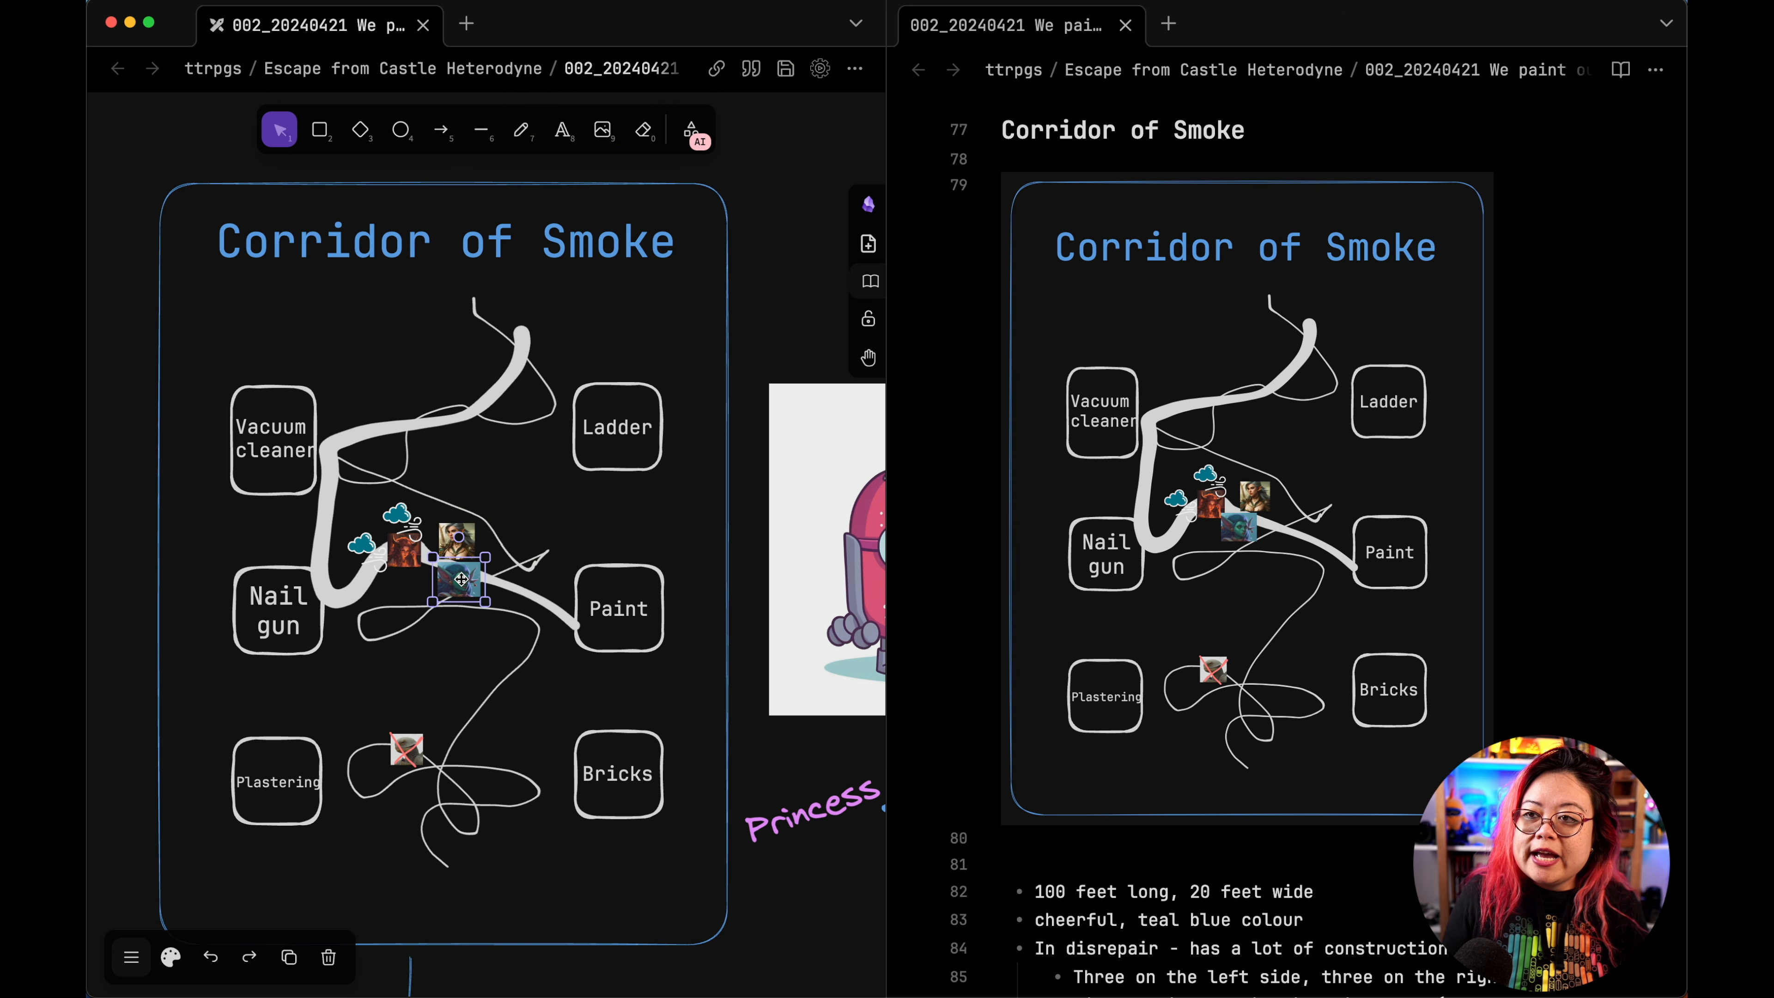
{"action": "key", "text": "super+p"}
{"action": "type", "text": "copy"}
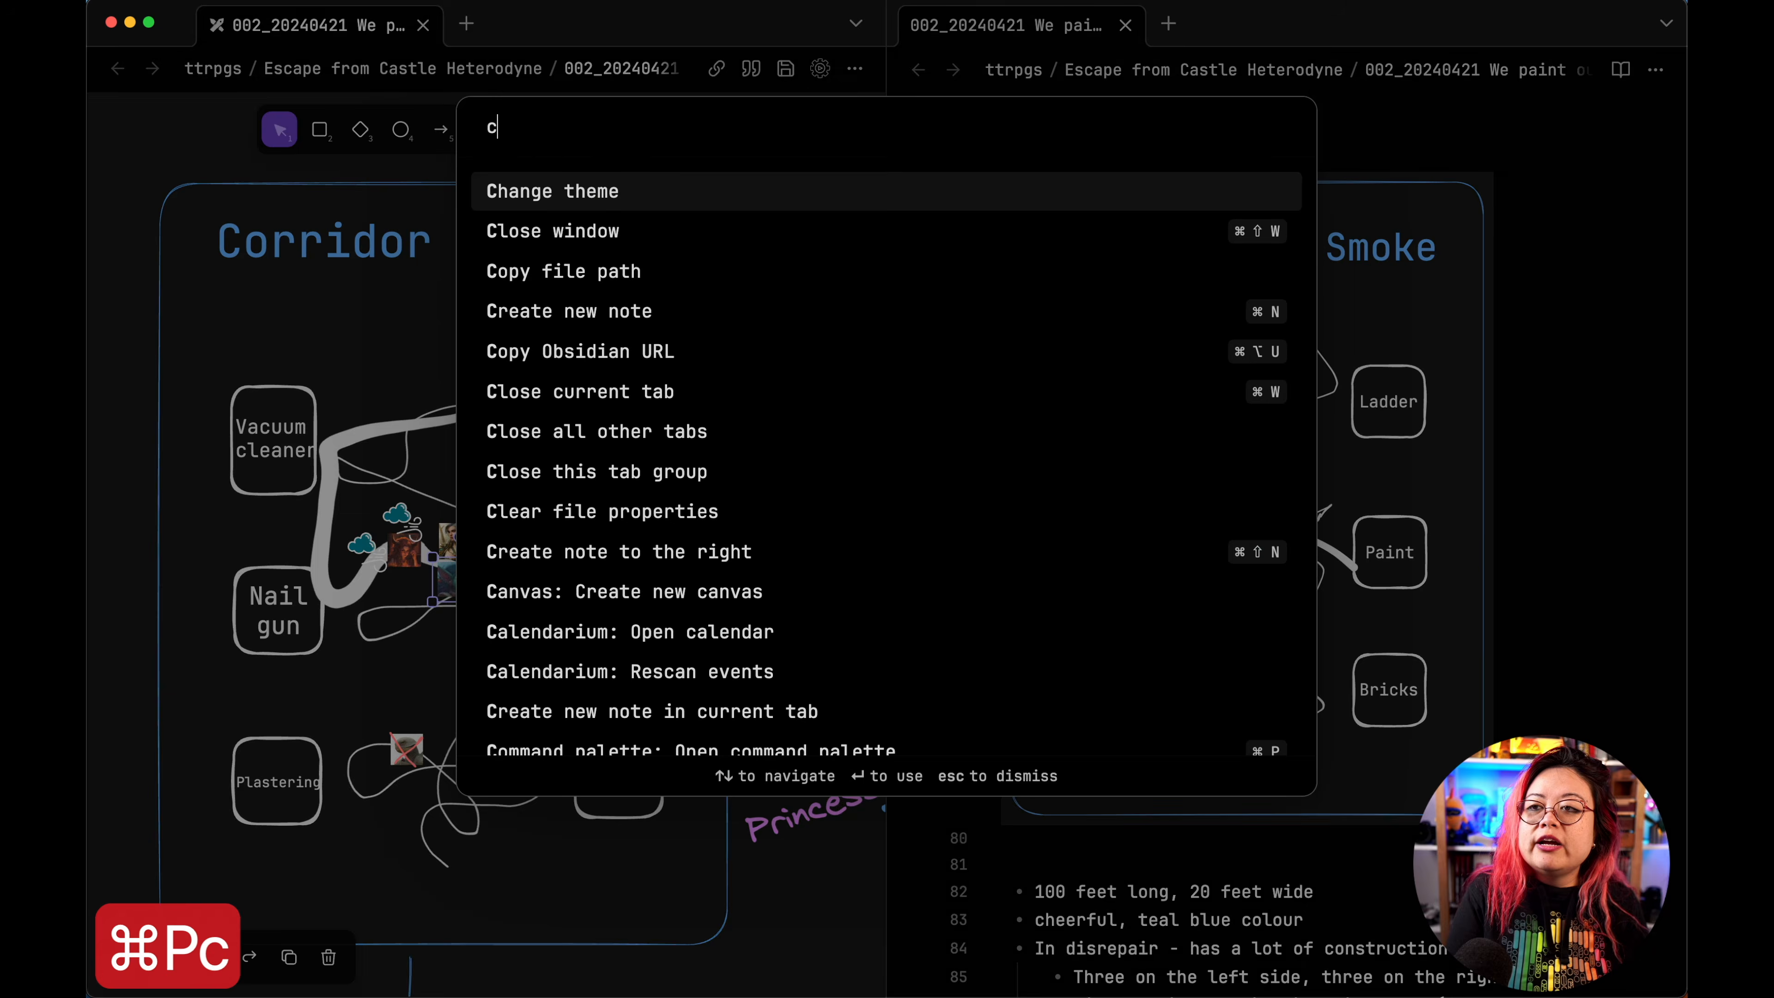
{"action": "key", "text": "Down"}
{"action": "key", "text": "Down"}
{"action": "key", "text": "Down"}
{"action": "key", "text": "Down"}
{"action": "key", "text": "Return"}
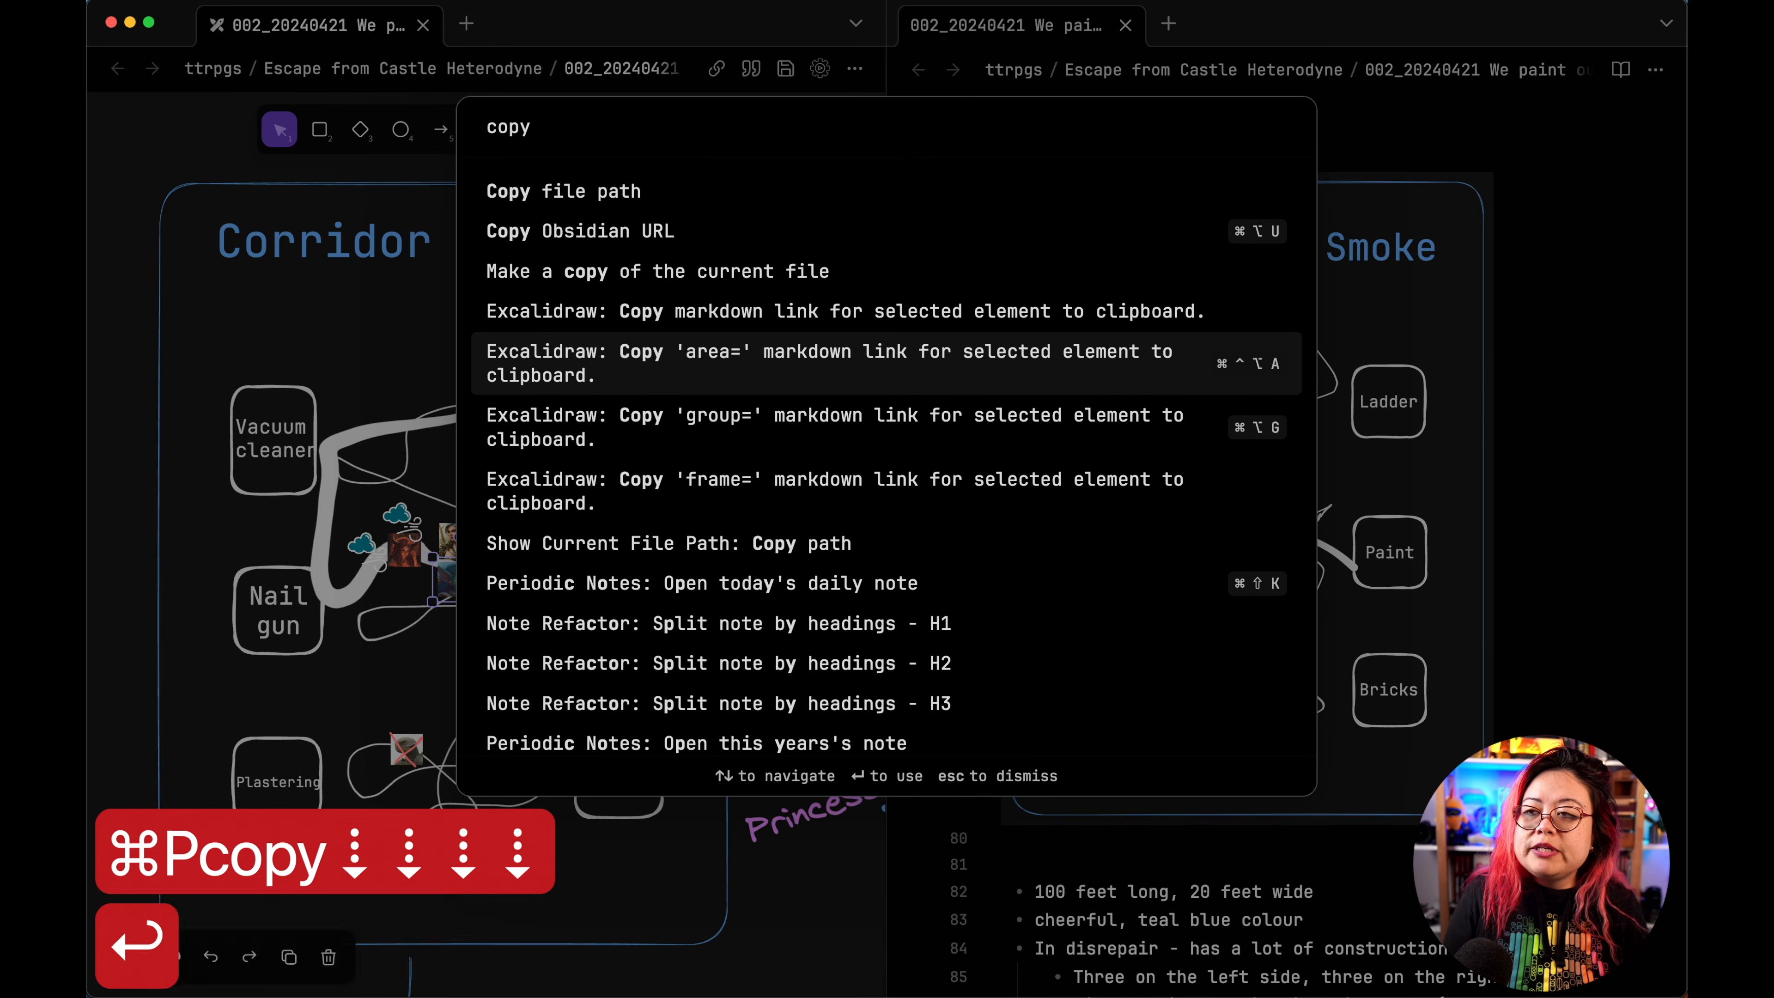
{"action": "type", "text": "Levana"}
{"action": "key", "text": "Return"}
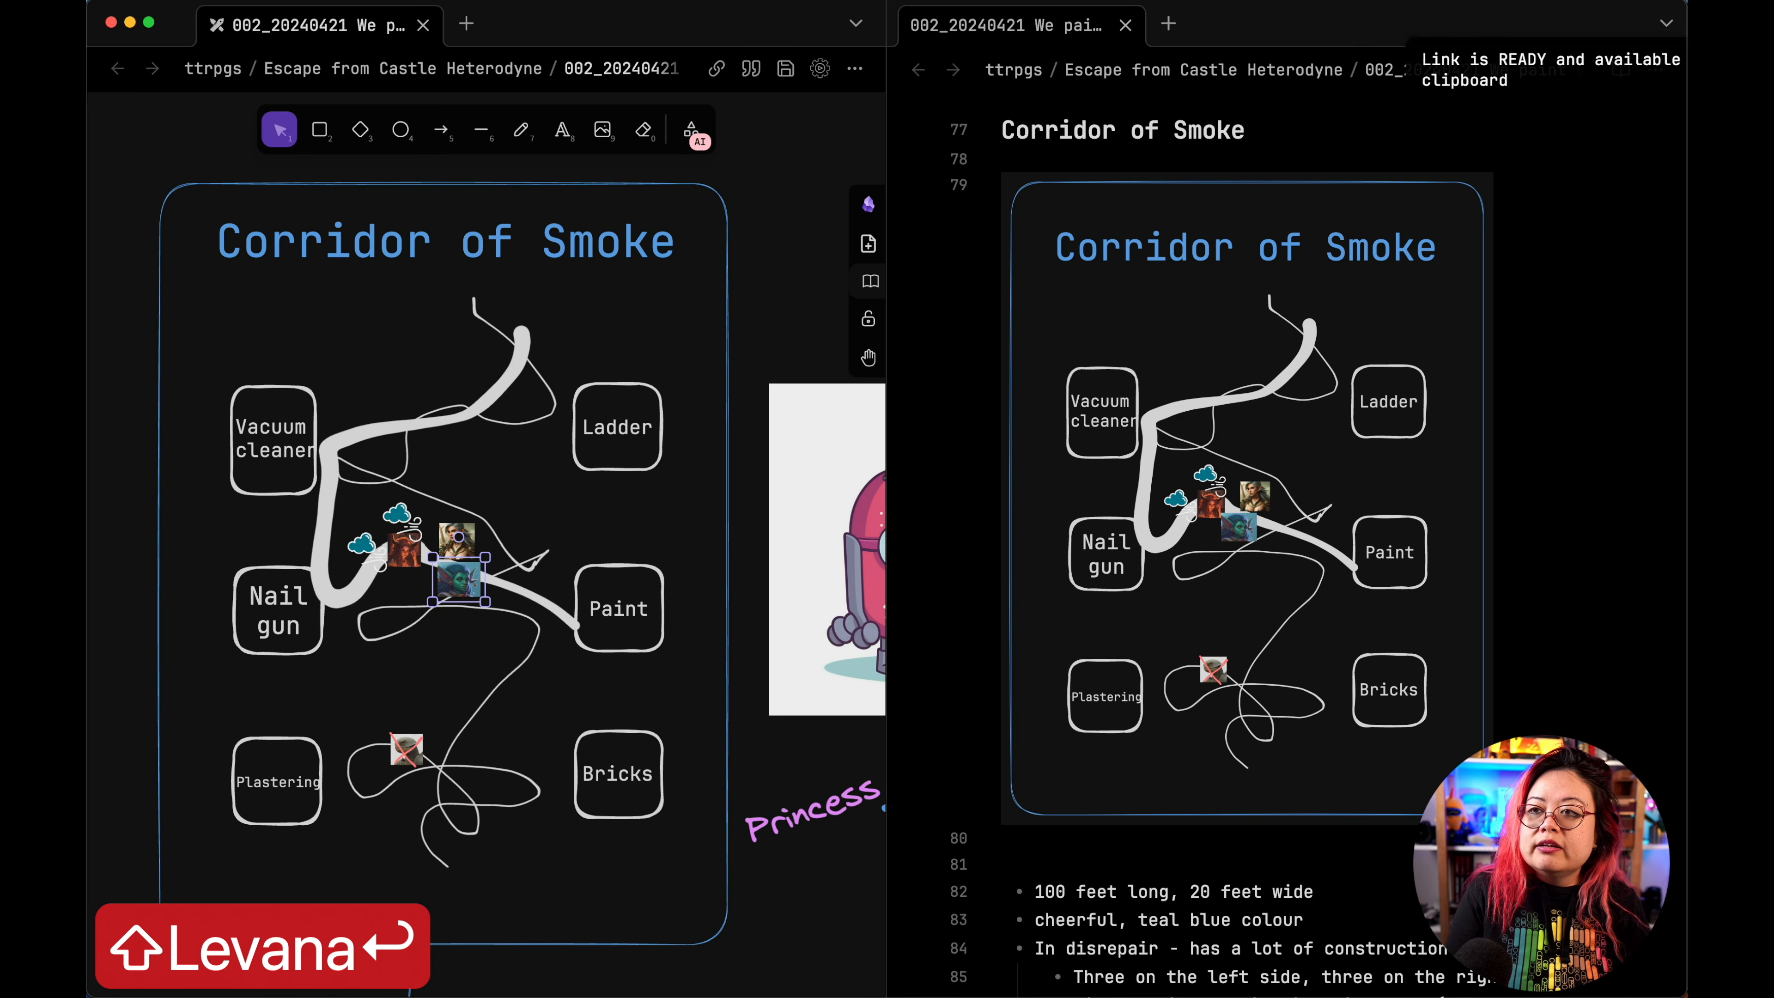
Step: Paste the Levana area embed on line 81, below the Corridor of Smoke embed in the Markdown note
{"action": "left_click", "coordinate": [1198, 858]}
{"action": "type", "text": "![[ttrpgs/Escape from Castle Heterodyne/002_20240421 We paint our own white lines.md#^area=UMsBz0rZwX7ffiXdsutA2|Levana]]"}
{"action": "key", "text": "Return"}
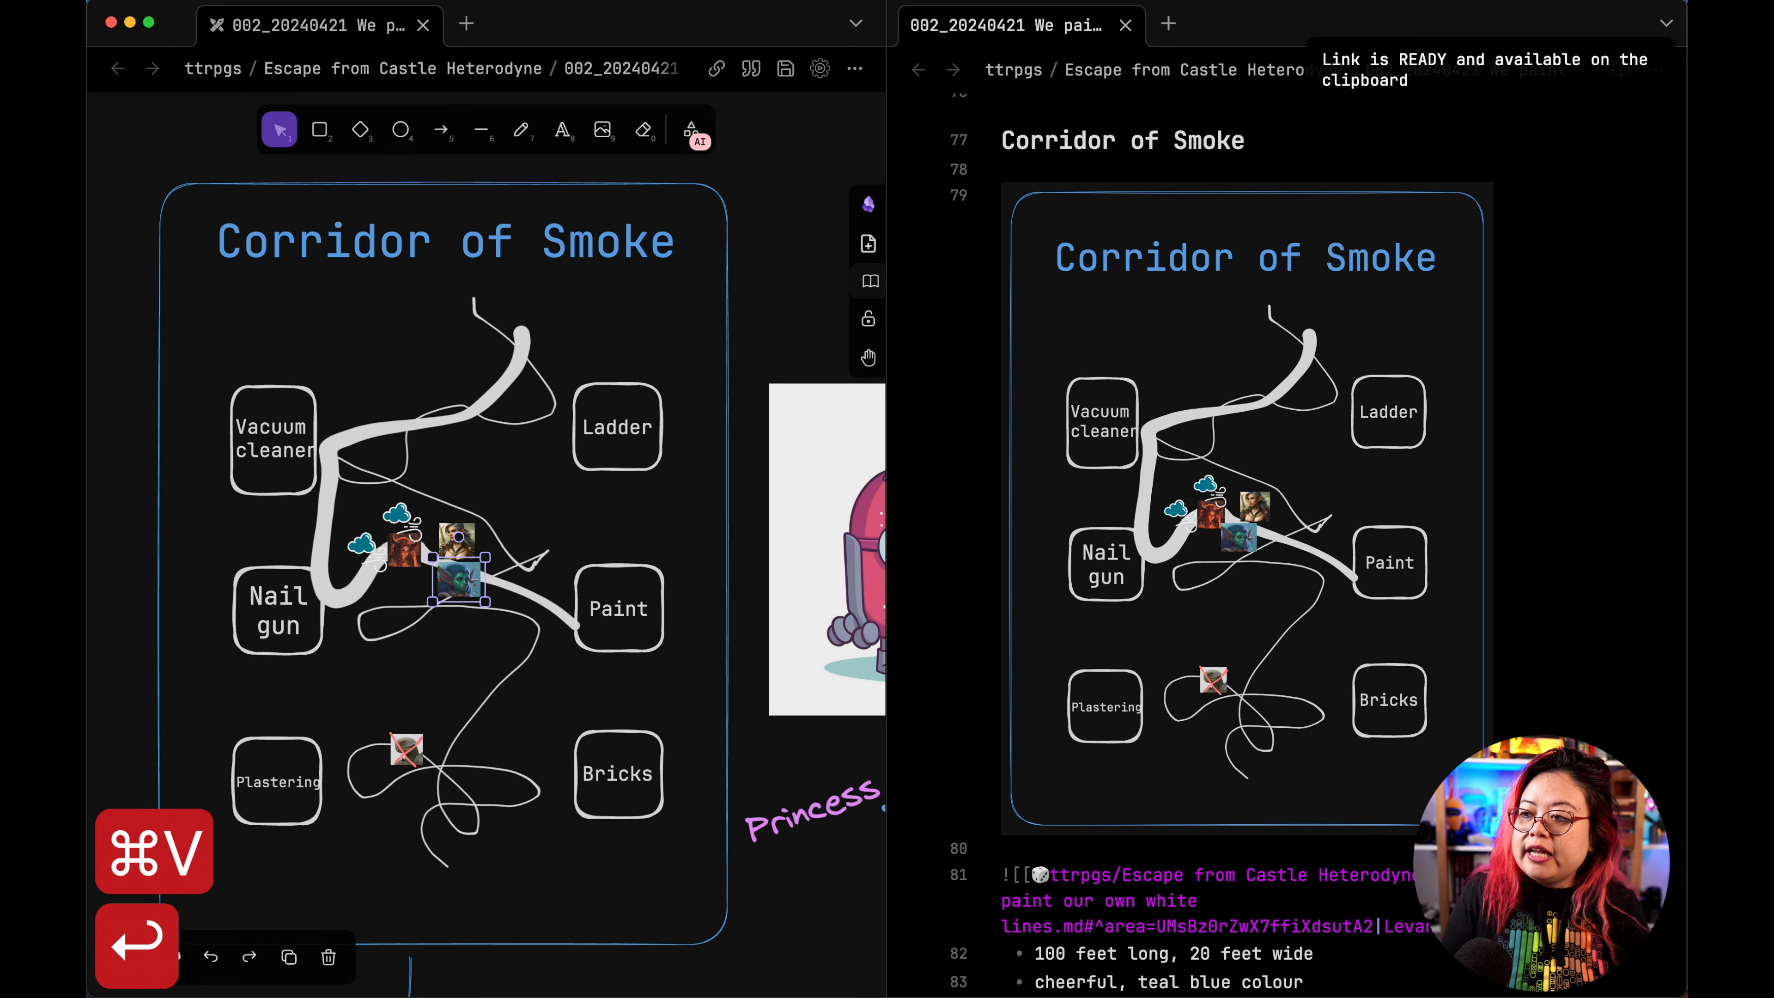
{"action": "scroll", "coordinate": [1486, 691], "scroll_direction": "down", "scroll_amount": 1}
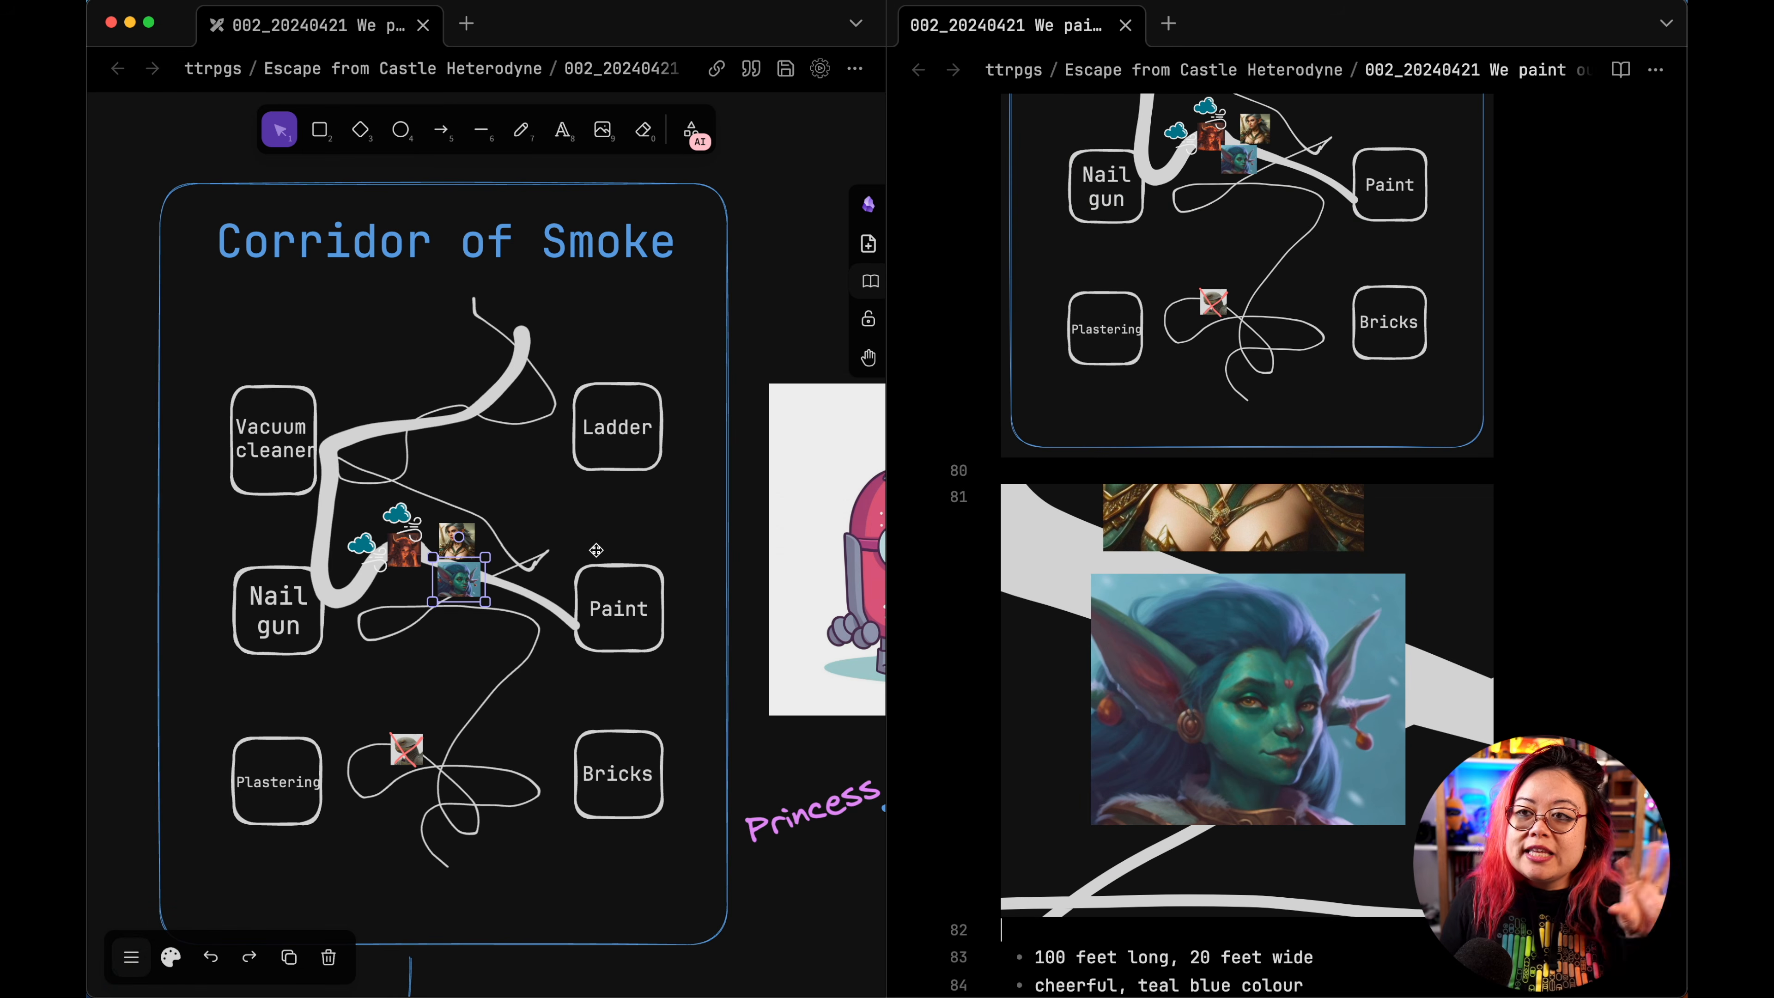
Step: Move the Levana portrait to the Ladder box and save, then return it beside the other characters to demonstrate area embedding
{"action": "left_click_drag", "start_coordinate": [461, 579], "coordinate": [632, 473]}
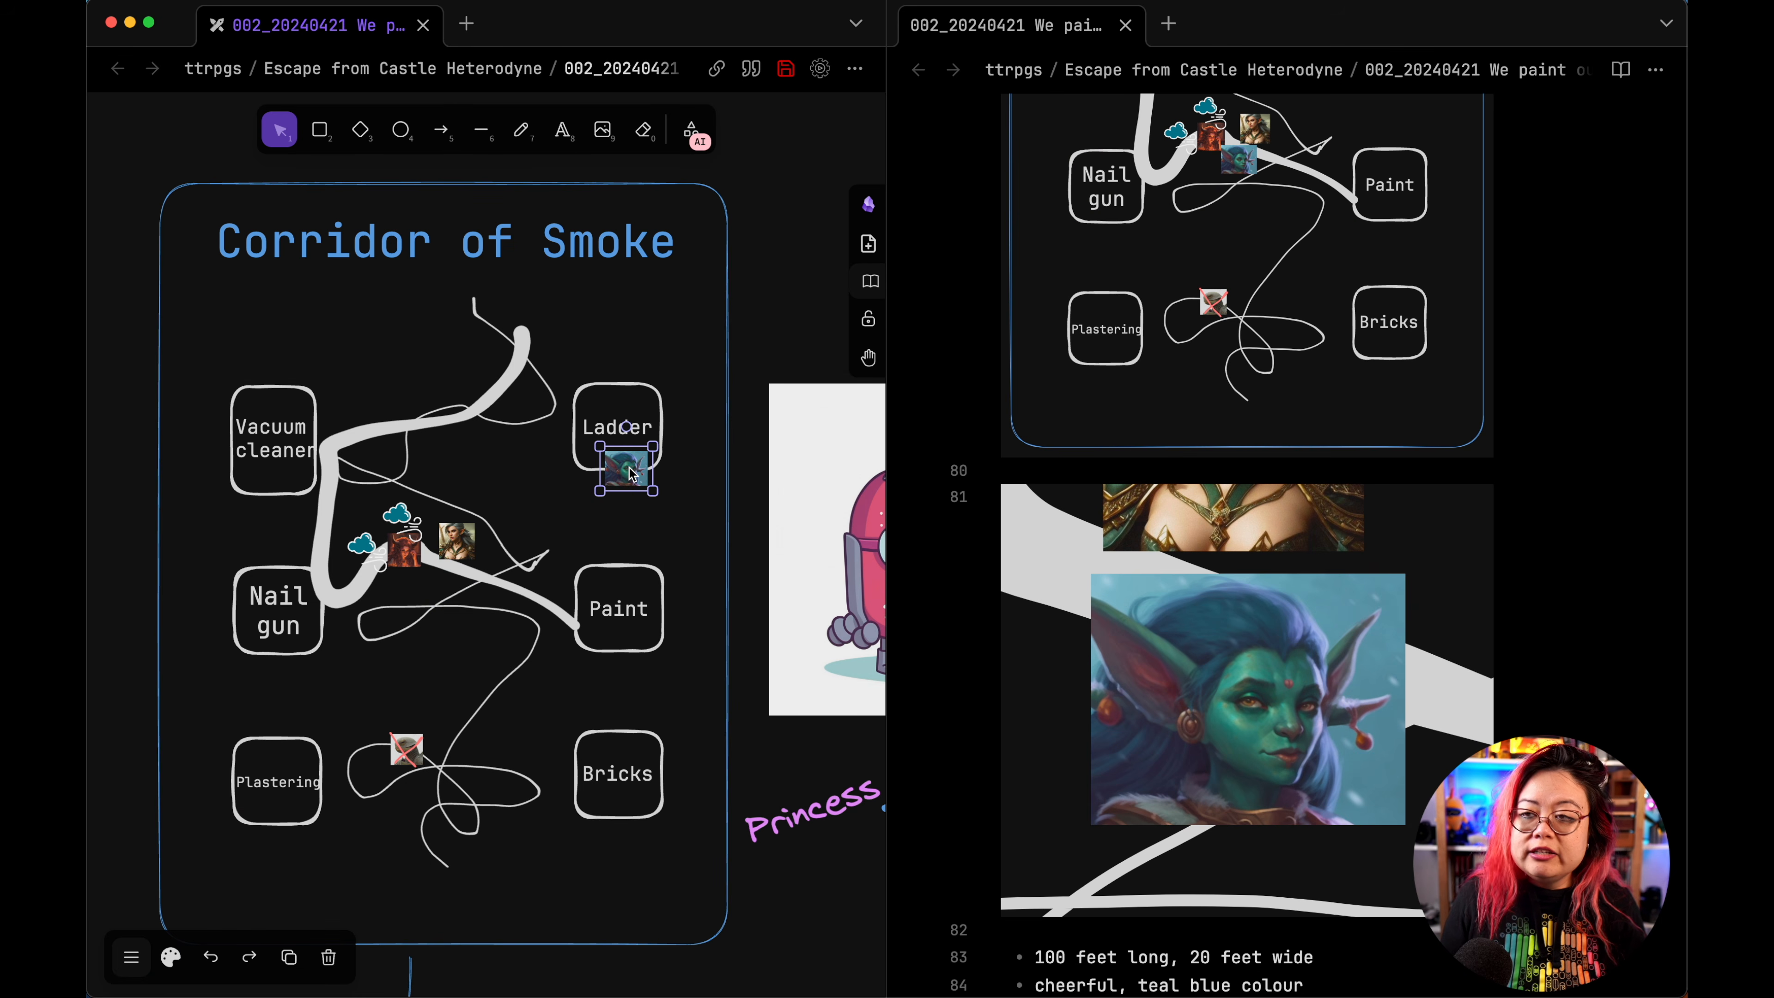
{"action": "key", "text": "ctrl+s"}
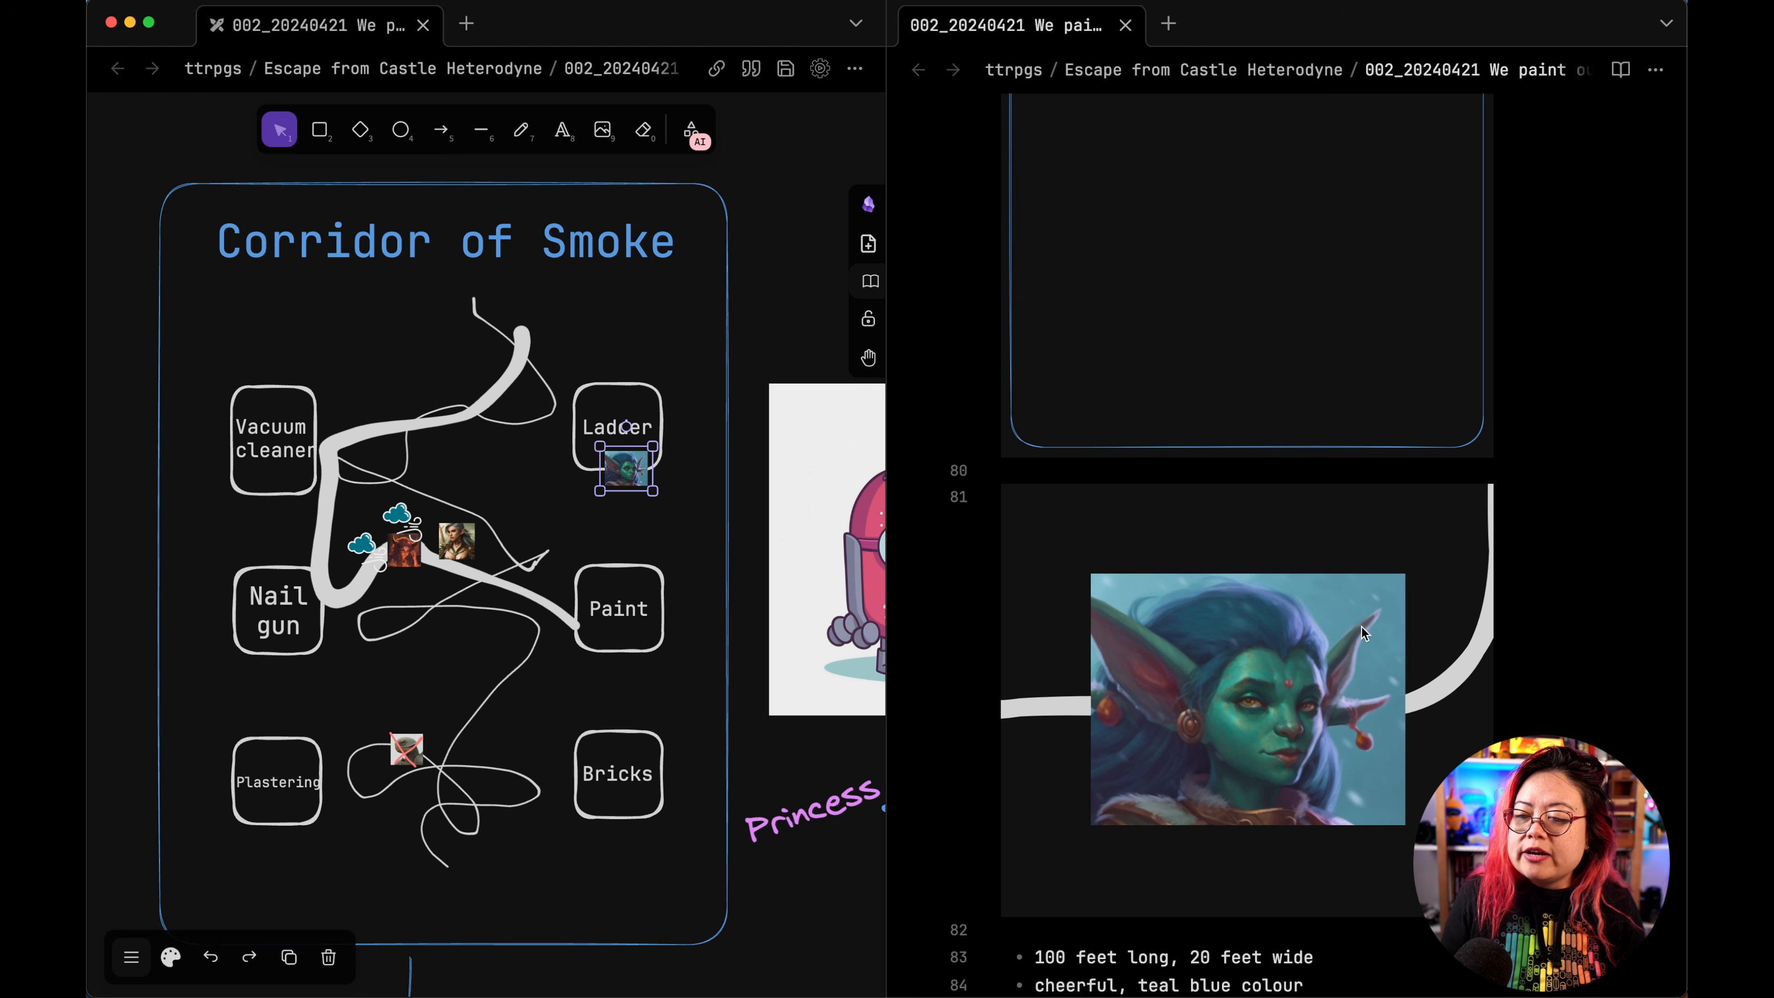
{"action": "left_click_drag", "start_coordinate": [635, 479], "coordinate": [452, 593]}
{"action": "left_click", "coordinate": [752, 587]}
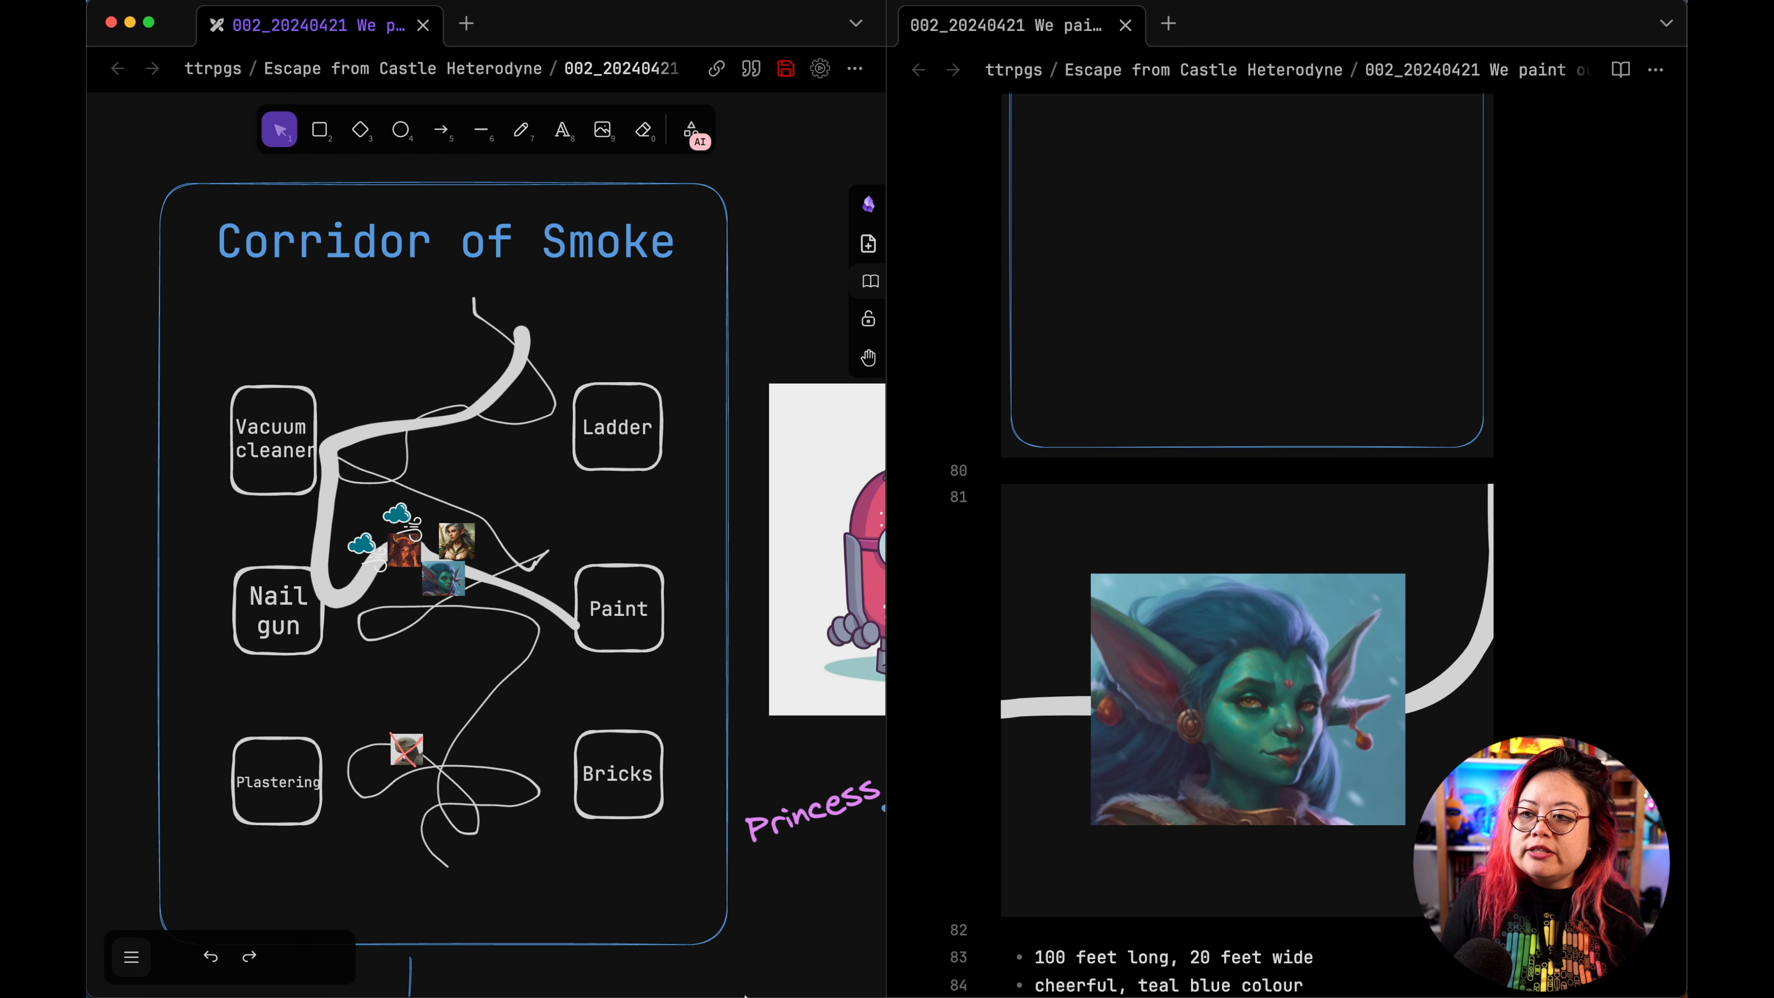
Step: Select all elements of the Corridor of Smoke drawing and group them
{"action": "right_click", "coordinate": [738, 956]}
{"action": "left_click", "coordinate": [737, 967]}
{"action": "mouse_move", "coordinate": [746, 969]}
{"action": "left_mouse_down"}
{"action": "mouse_move", "coordinate": [305, 348]}
{"action": "mouse_move", "coordinate": [111, 168]}
{"action": "left_mouse_up"}
{"action": "right_click", "coordinate": [640, 491]}
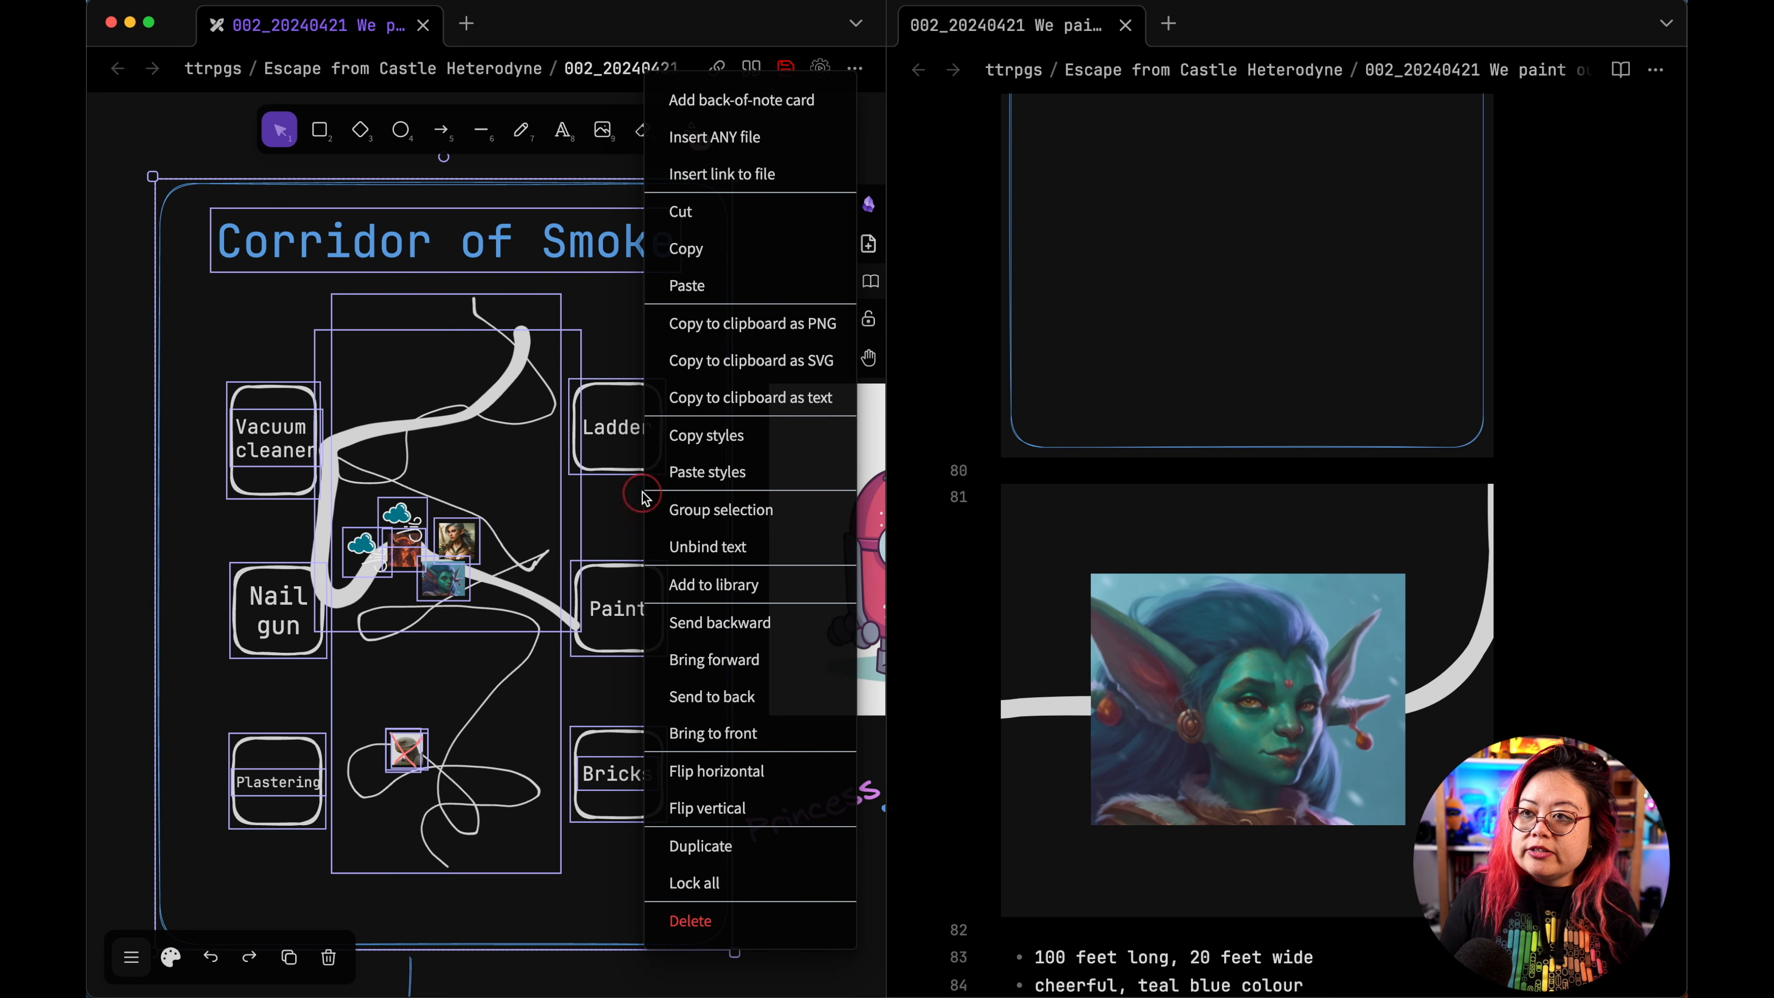
{"action": "left_click", "coordinate": [730, 513]}
Step: Delete the Levana area embed below the Corridor of Smoke embed in the Markdown note
{"action": "left_click", "coordinate": [1290, 480]}
{"action": "key", "text": "shift+super+Right"}
{"action": "key", "text": "shift+Down"}
{"action": "key", "text": "shift+Down"}
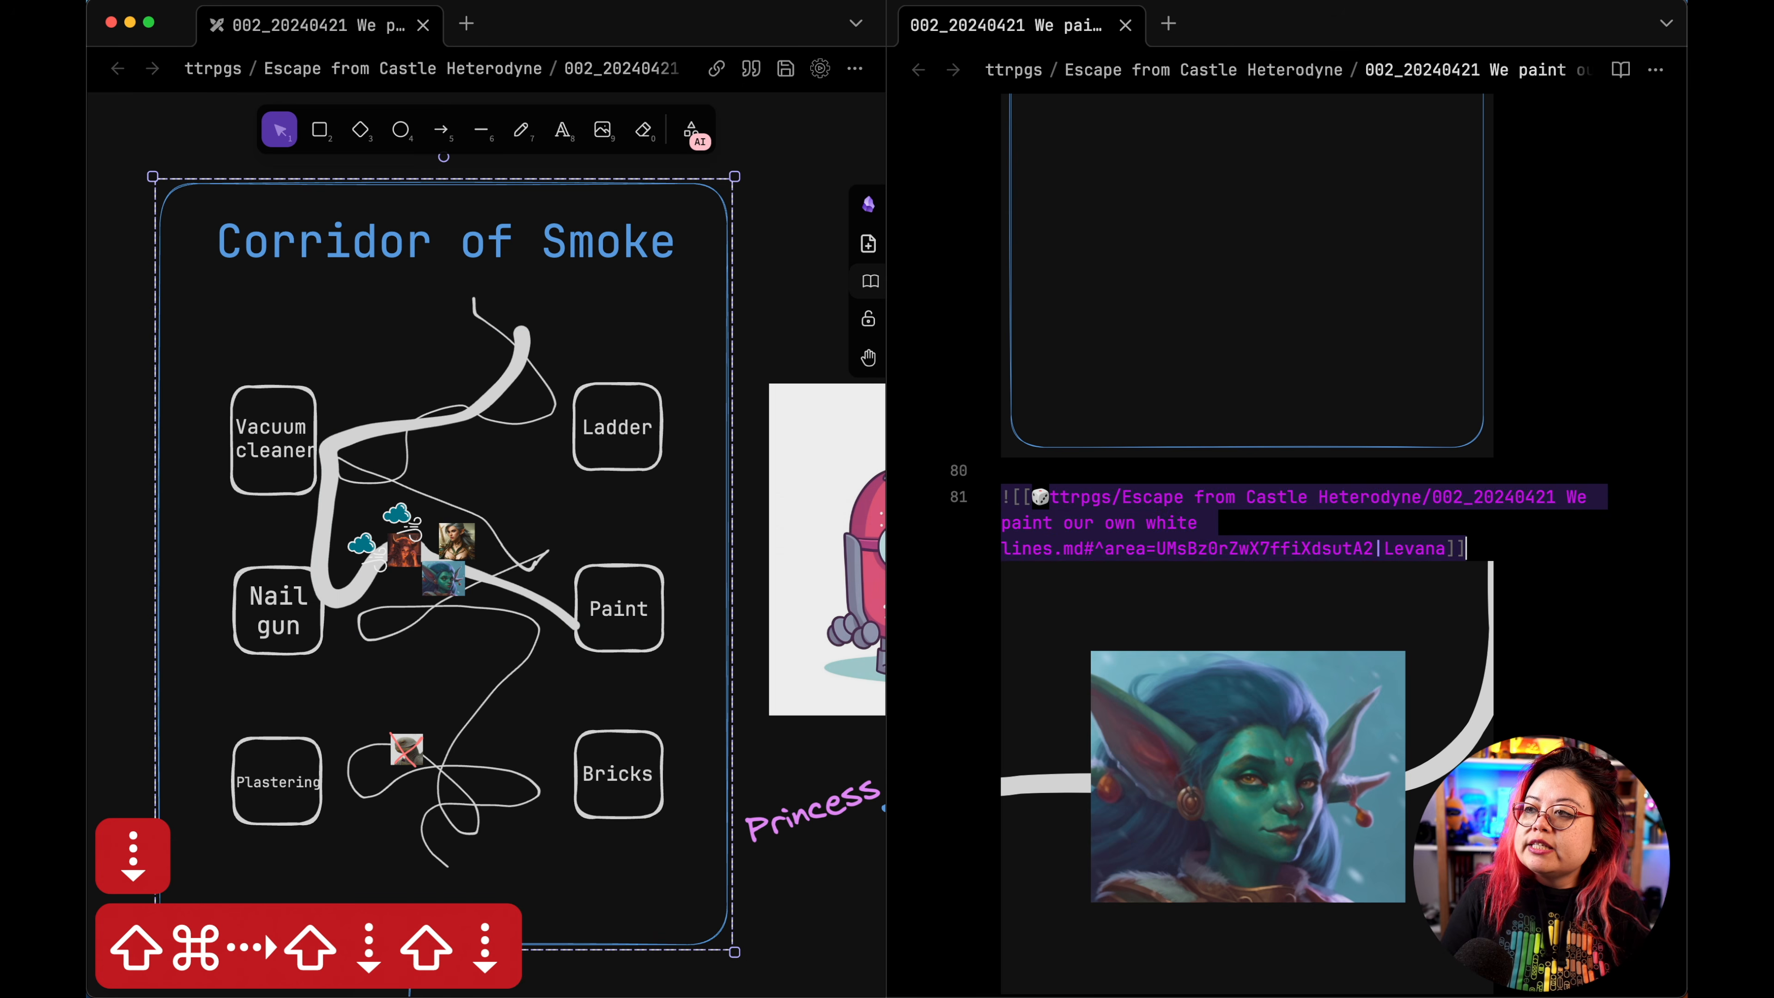
{"action": "key", "text": "BackSpace"}
Step: Nudge the drill counter box slightly right above the Fear and Actions table, and select its number within the group
{"action": "scroll", "coordinate": [630, 574], "scroll_direction": "down", "scroll_amount": 5}
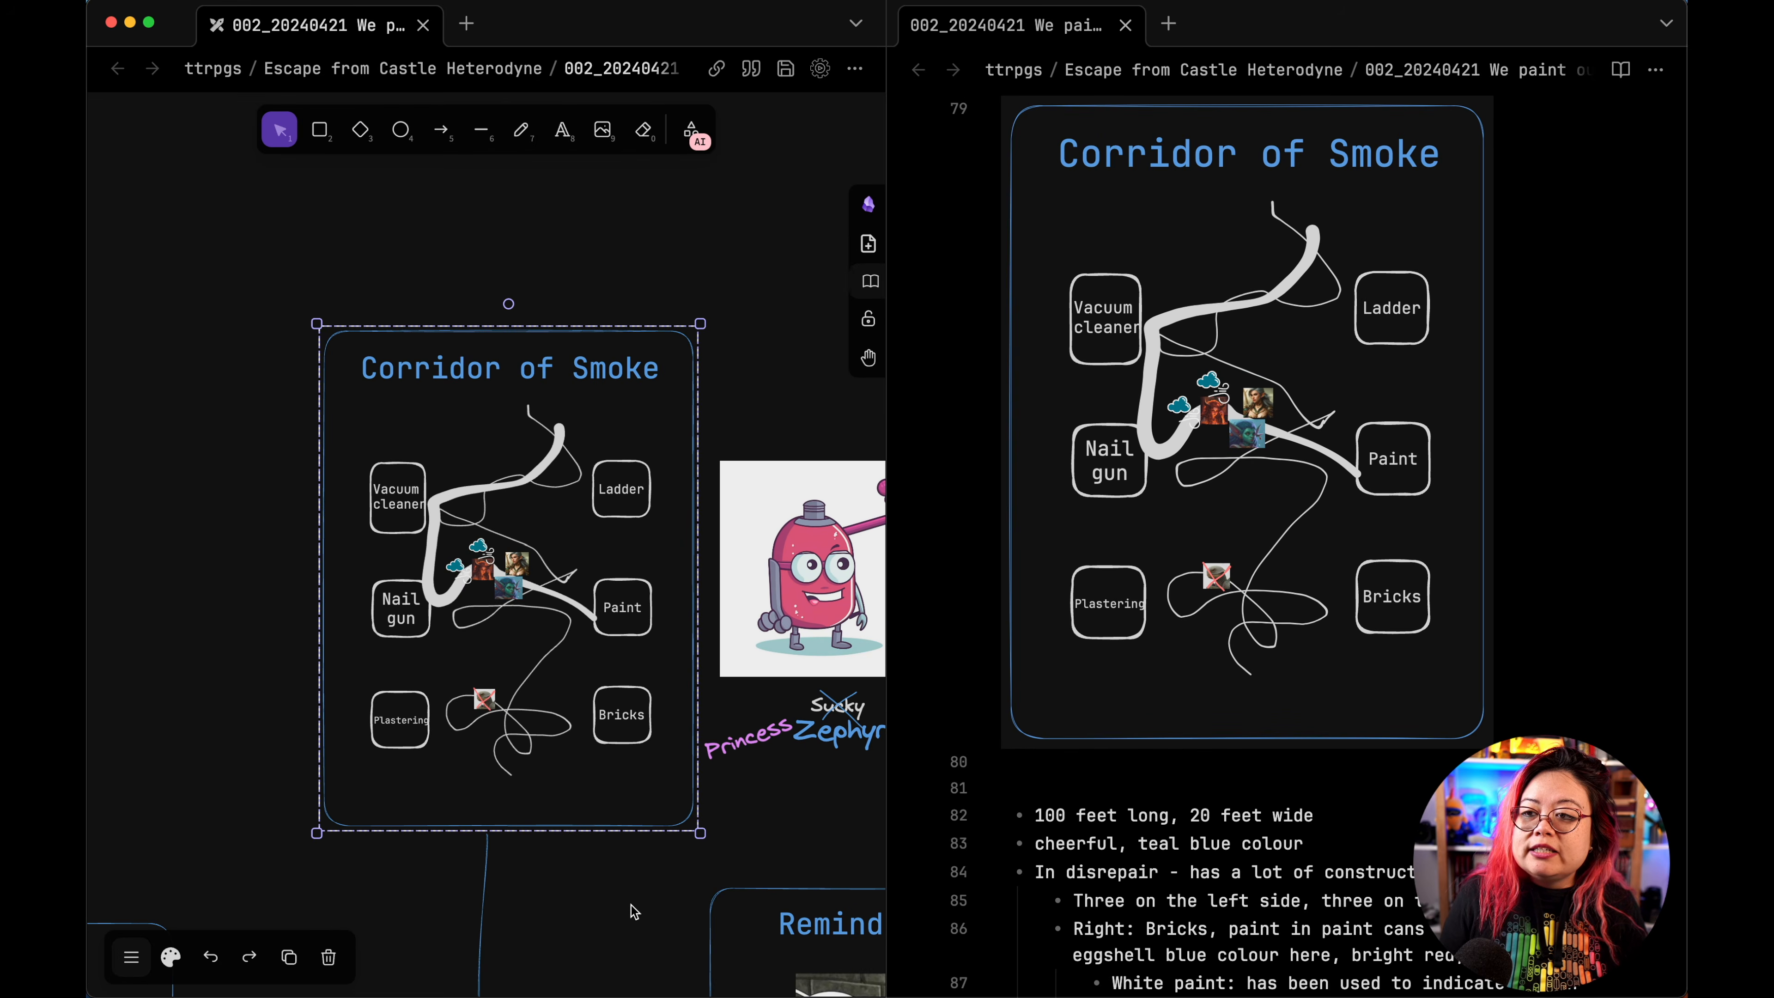
{"action": "scroll", "coordinate": [656, 535], "scroll_direction": "down", "scroll_amount": 4}
{"action": "scroll", "coordinate": [656, 534], "scroll_direction": "down", "scroll_amount": 10}
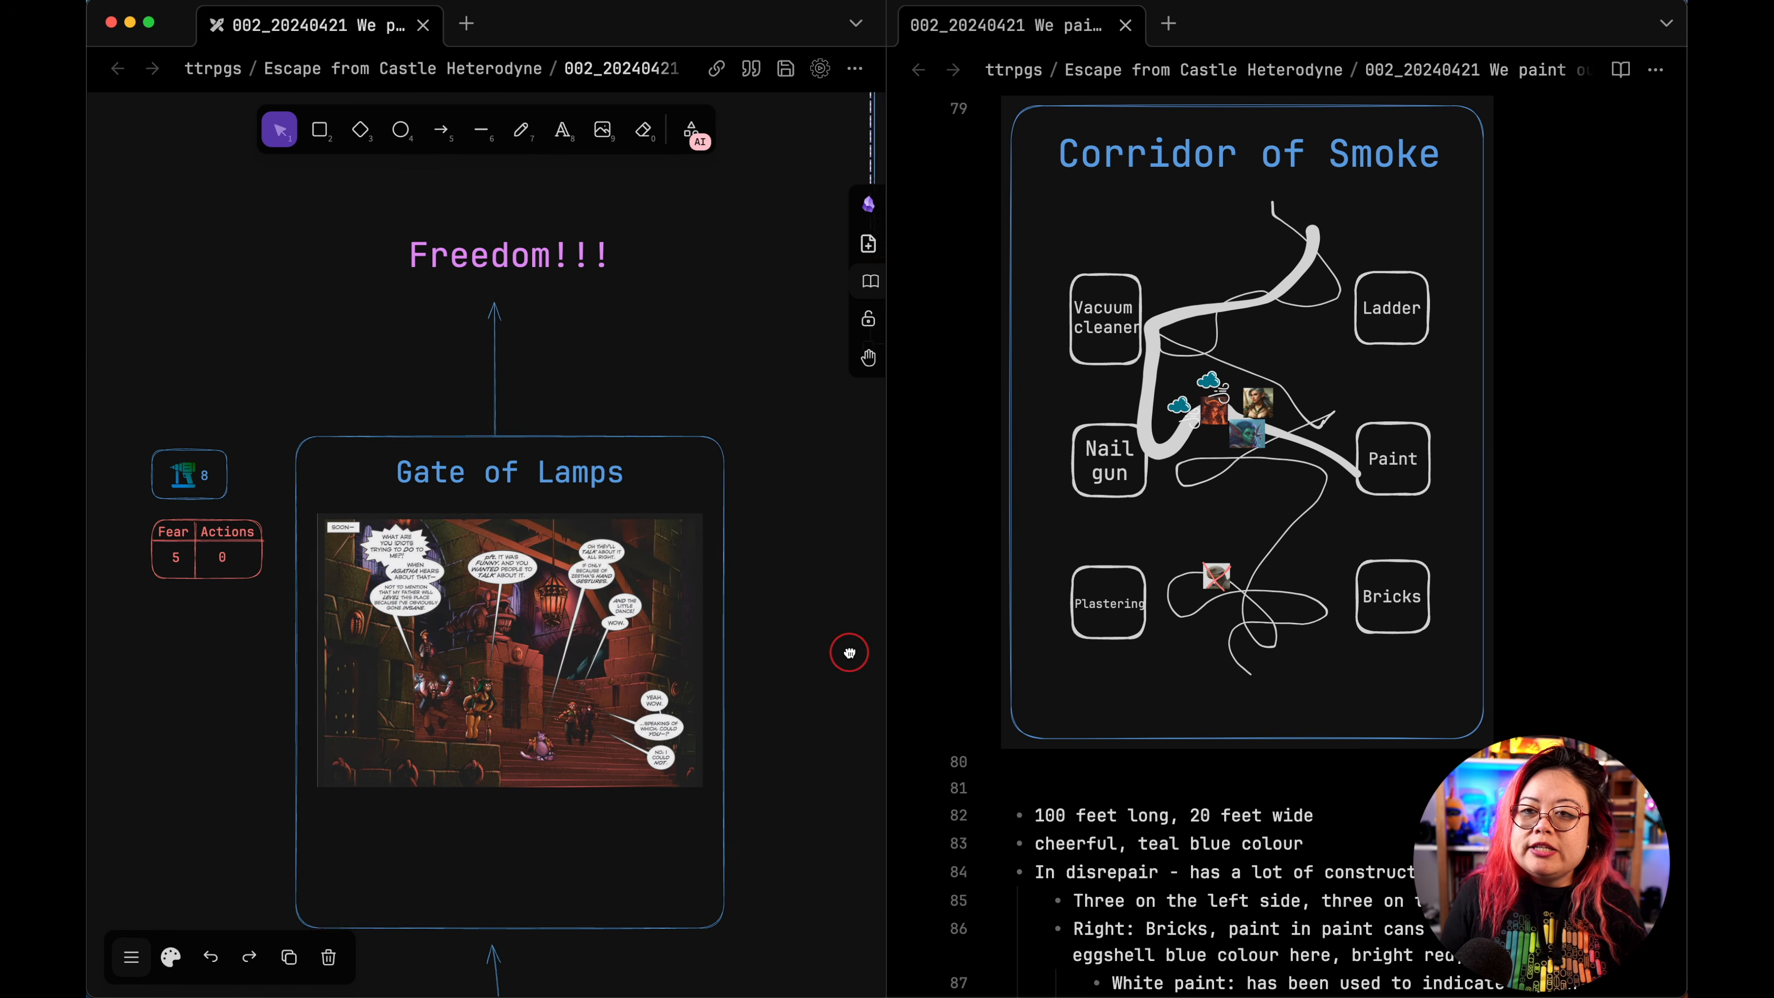
{"action": "scroll", "coordinate": [320, 430], "scroll_direction": "left", "scroll_amount": 5}
{"action": "scroll", "coordinate": [496, 559], "scroll_direction": "up", "scroll_amount": 5}
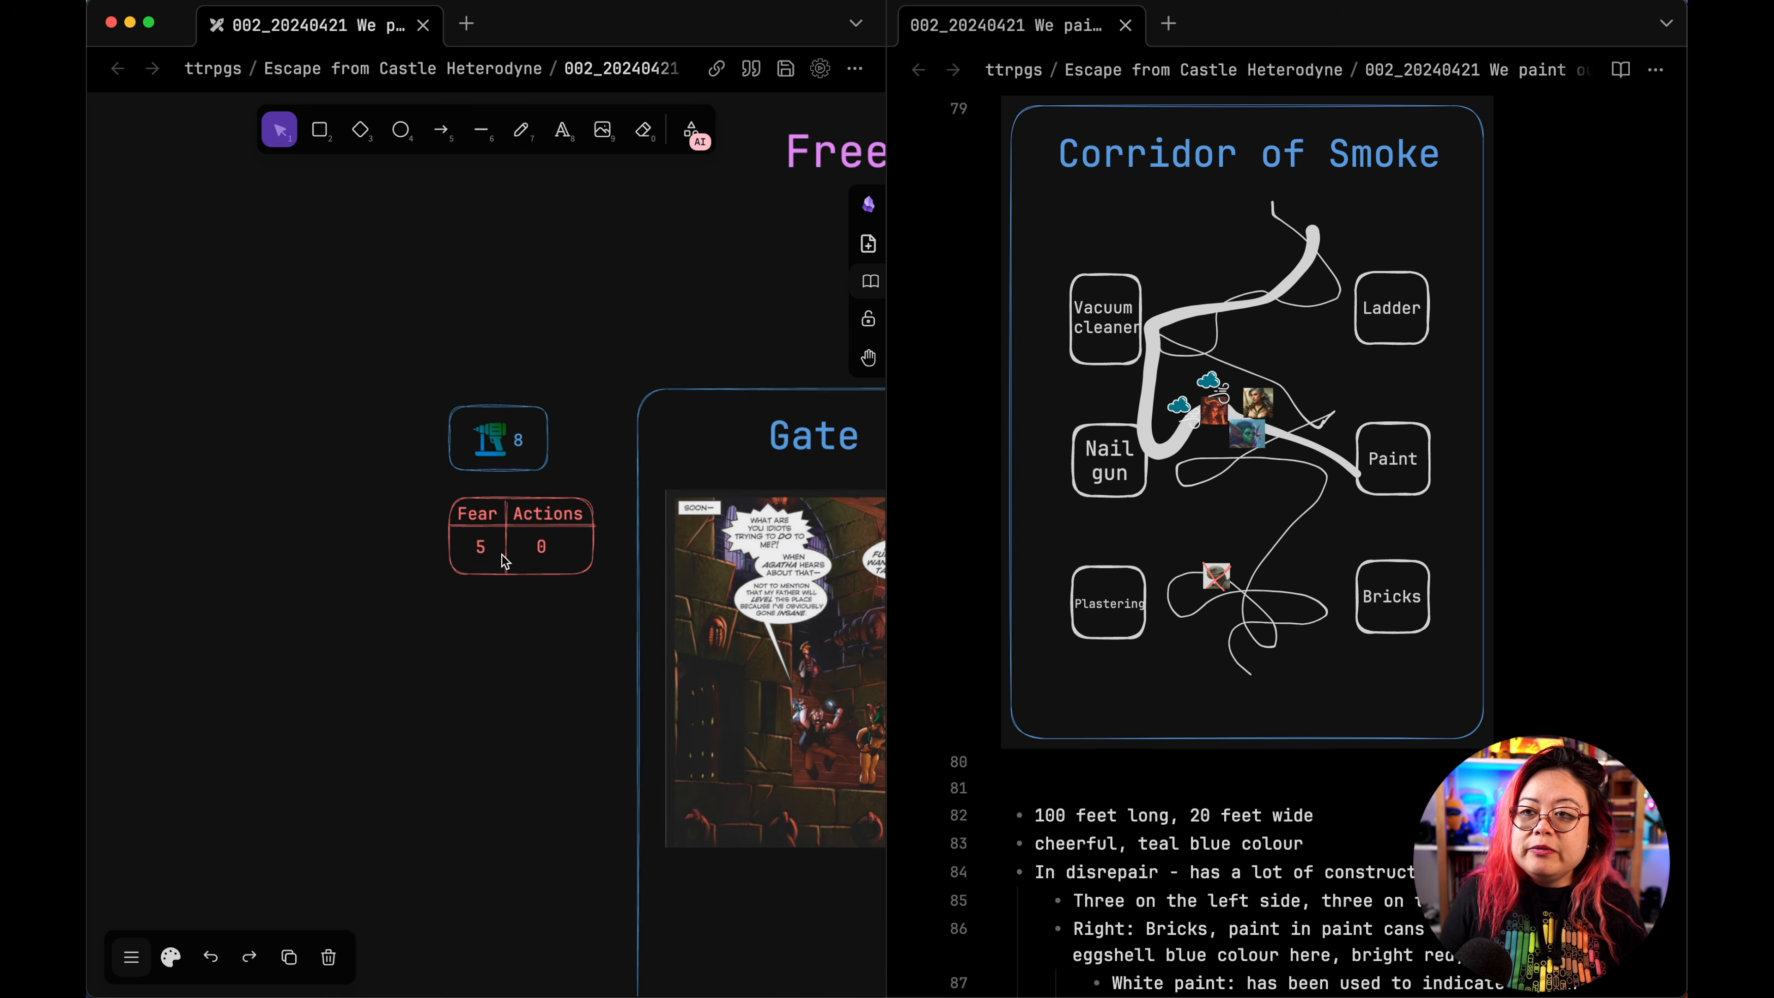
{"action": "scroll", "coordinate": [594, 396], "scroll_direction": "up", "scroll_amount": 3}
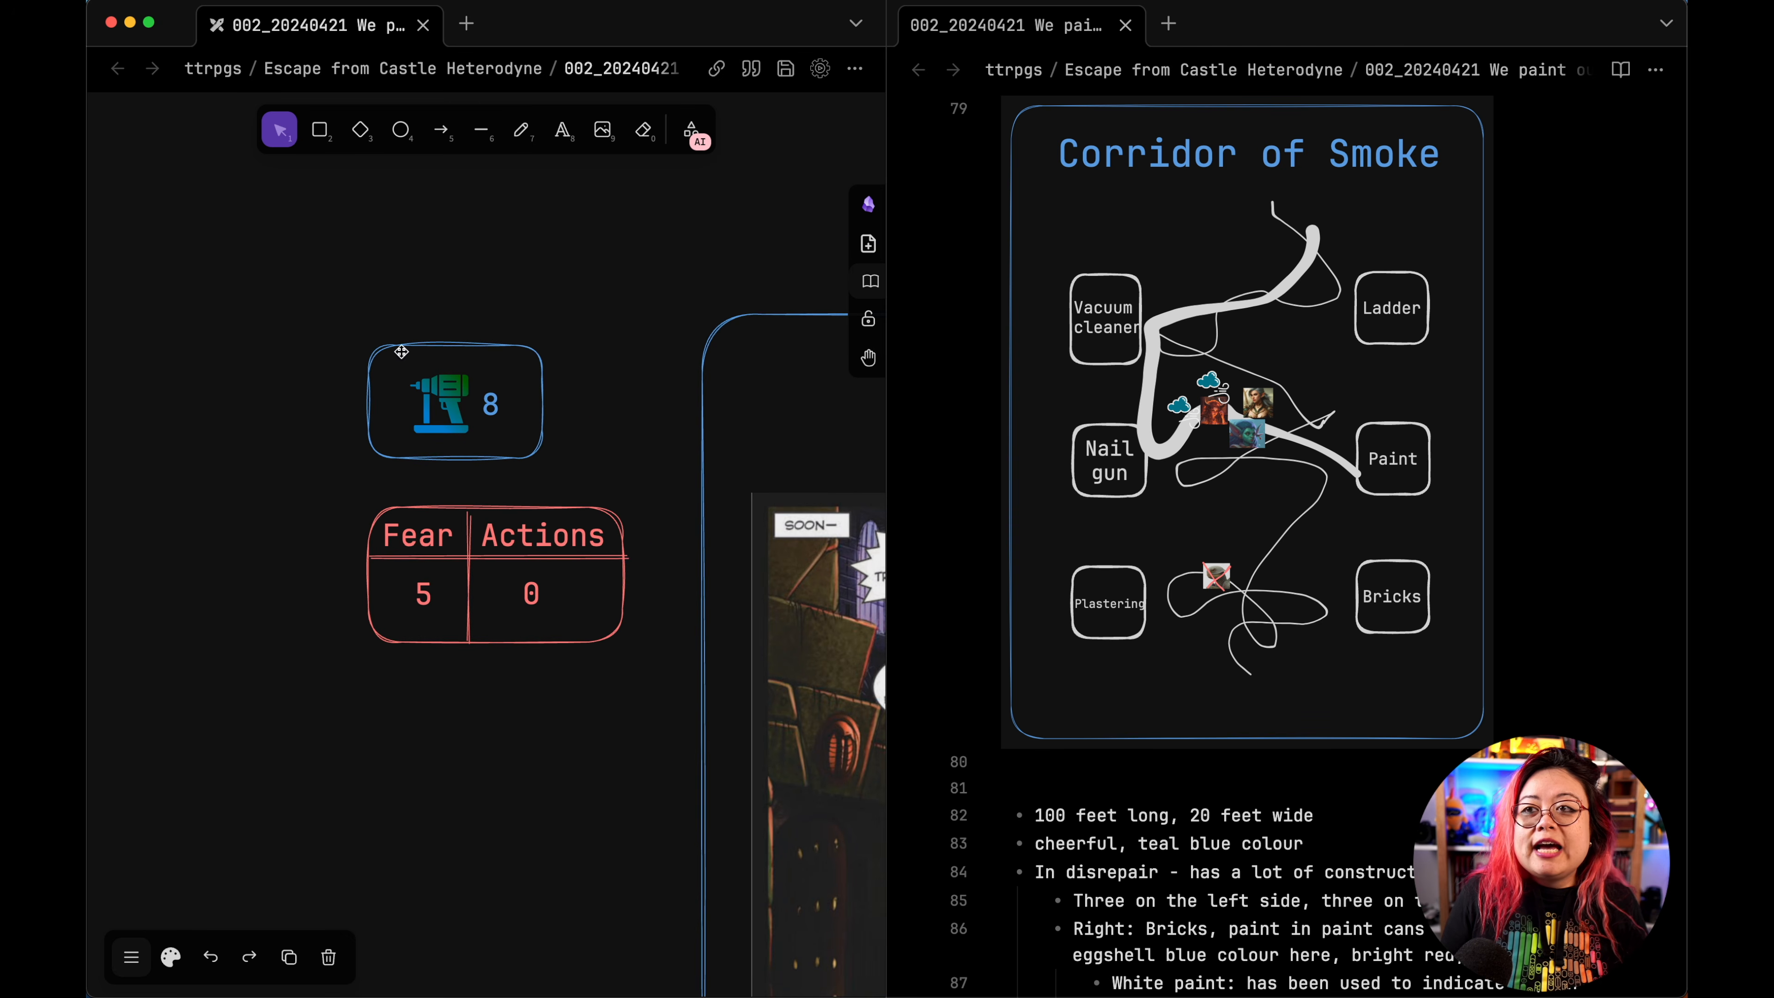
{"action": "left_click_drag", "start_coordinate": [457, 432], "coordinate": [475, 435]}
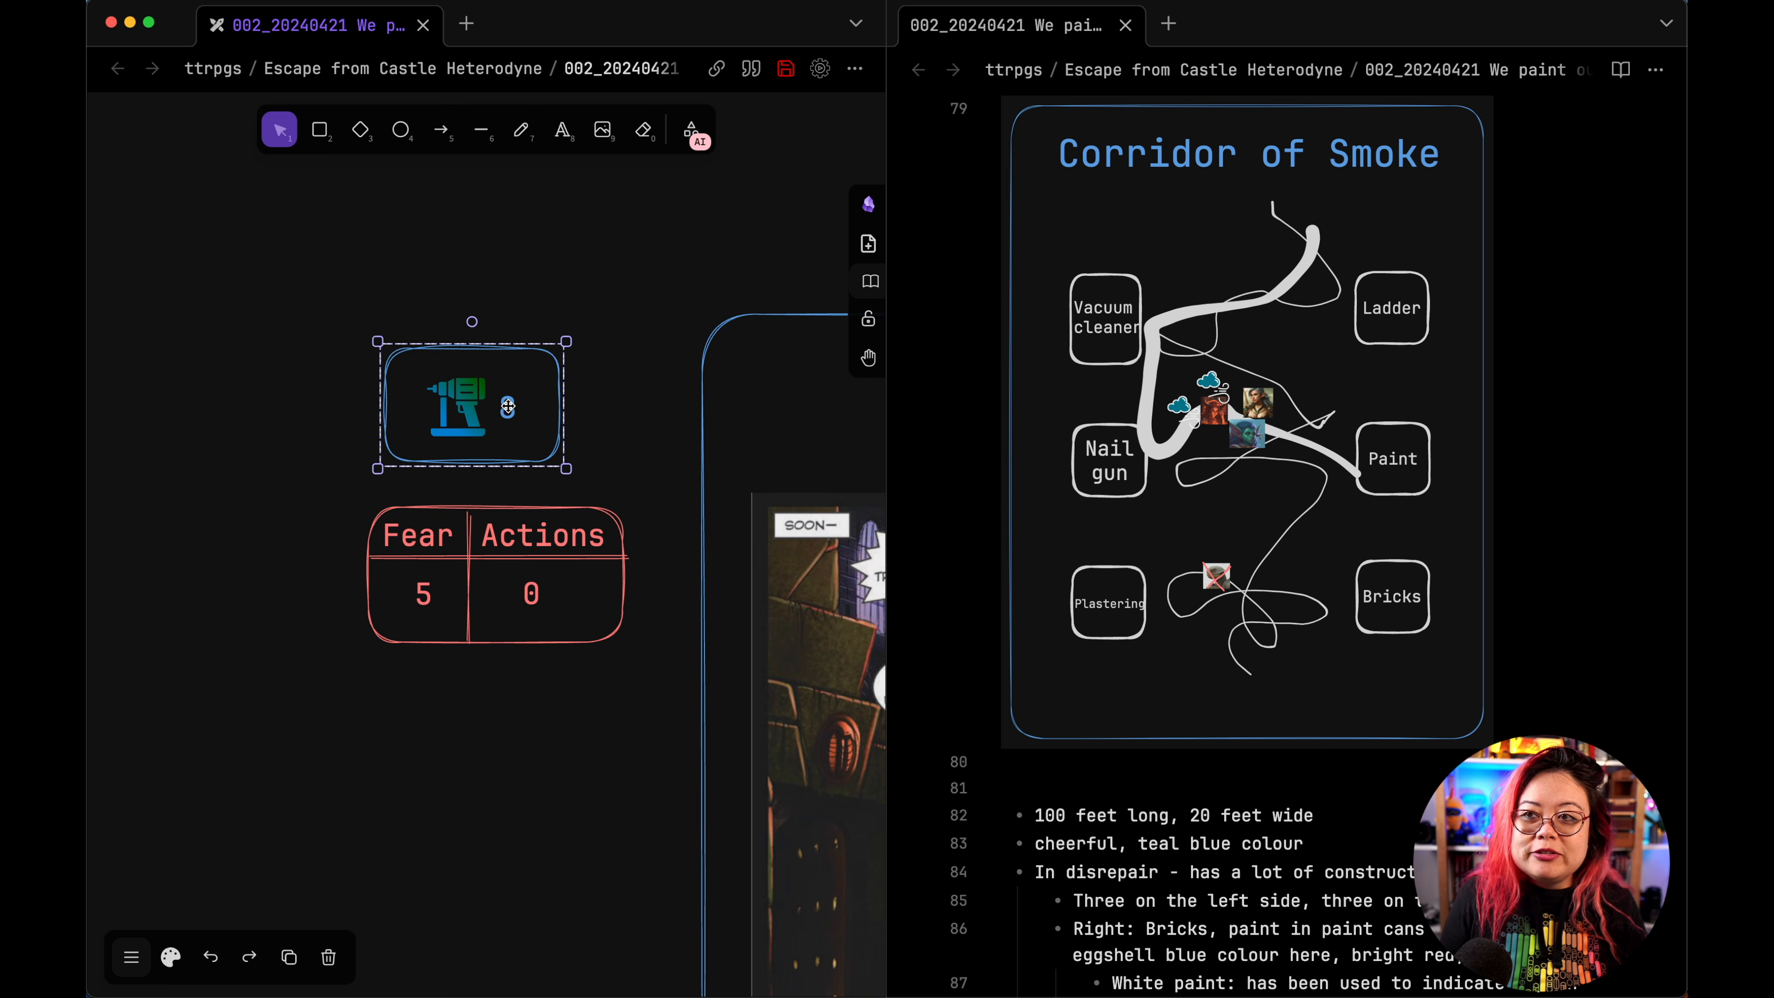
{"action": "left_click", "coordinate": [510, 405]}
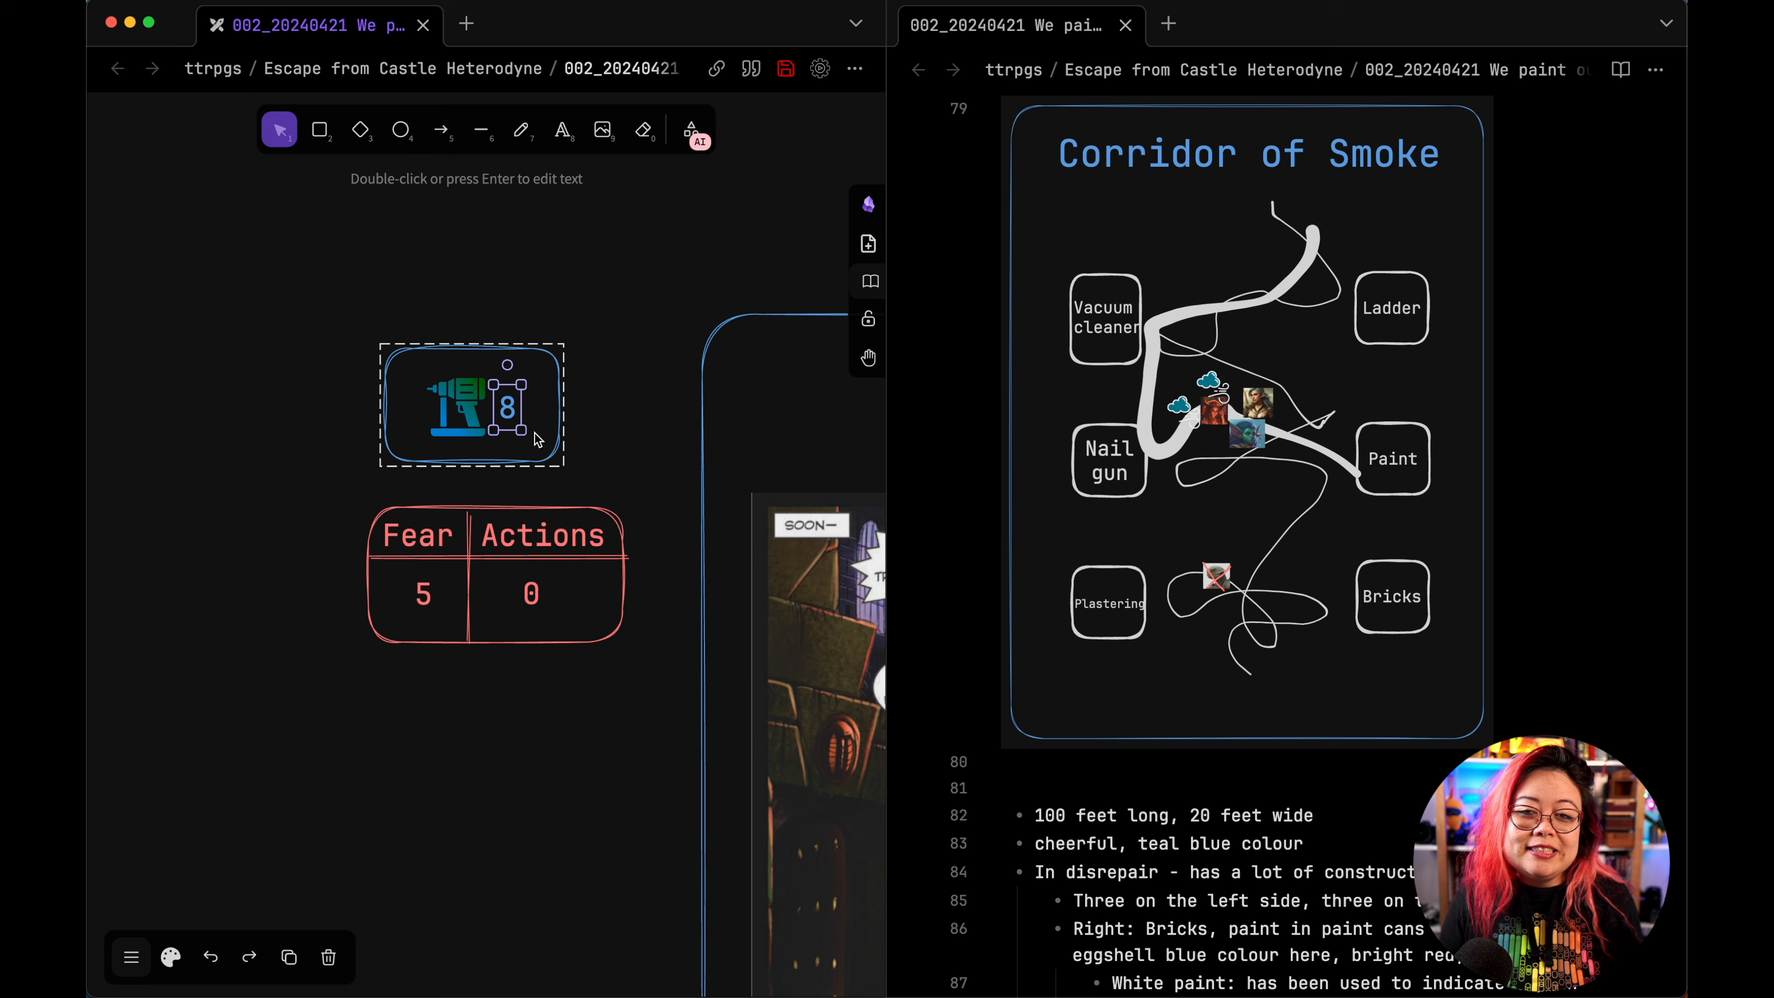
{"action": "left_click", "coordinate": [510, 714]}
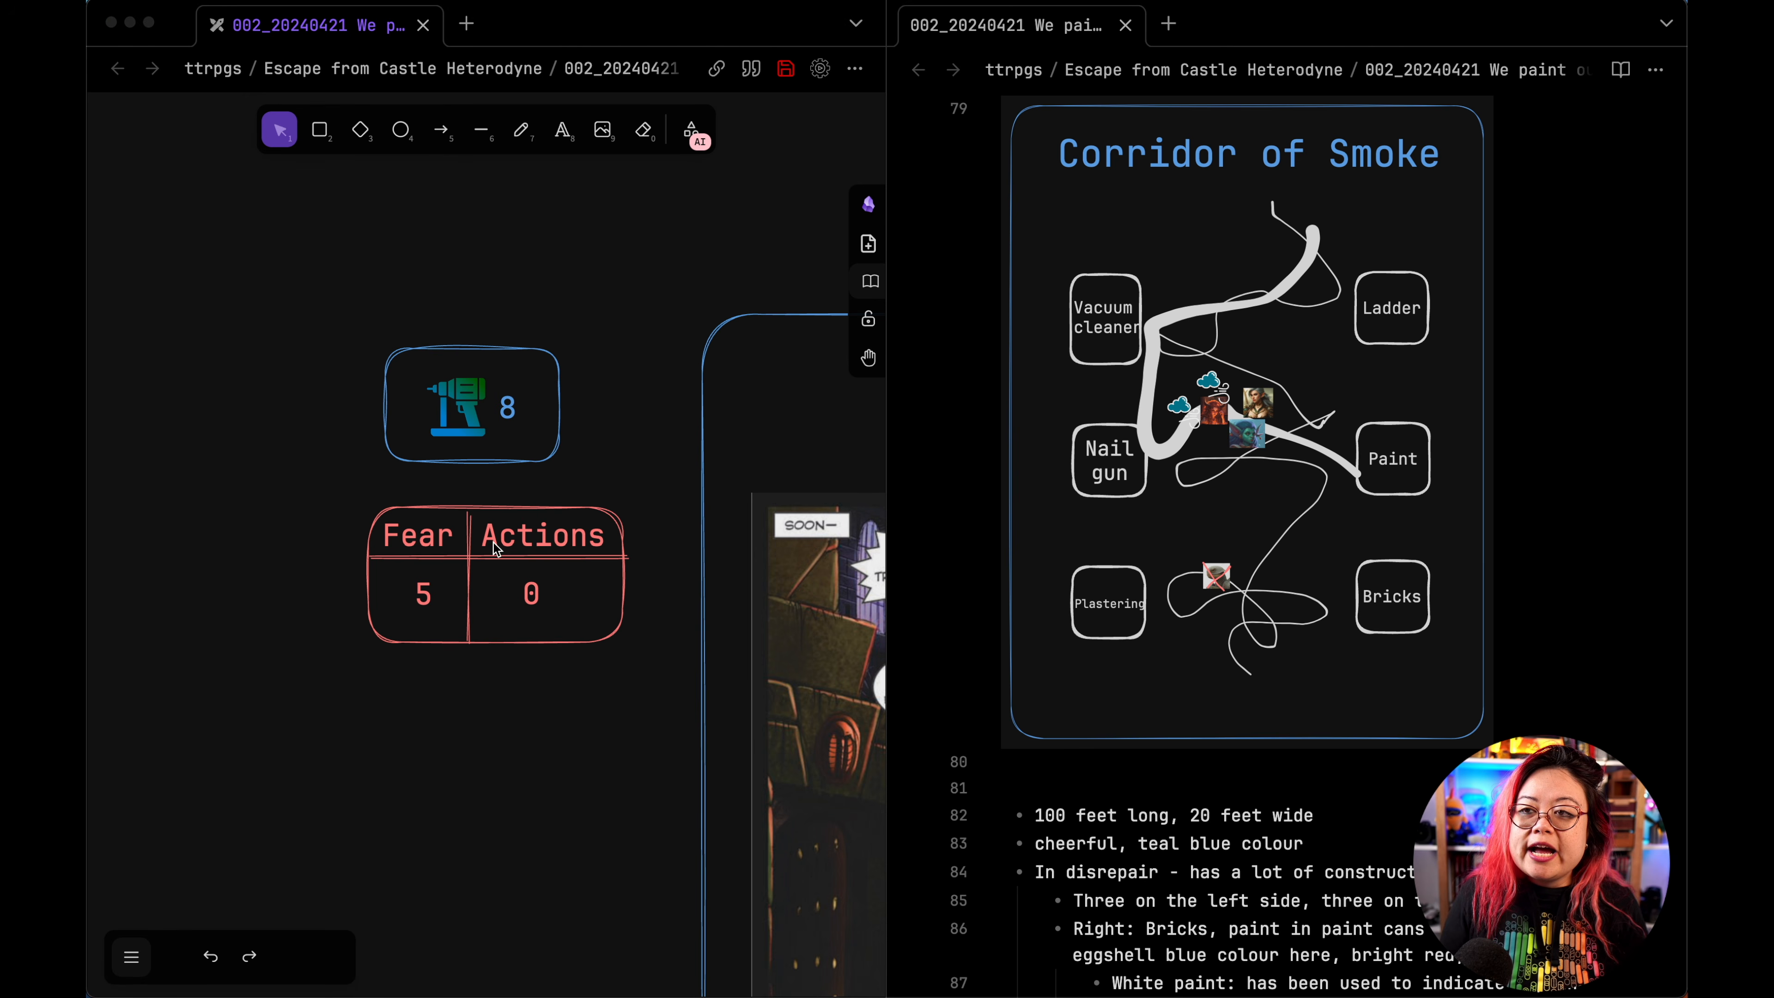
Step: Move the drill counter and the Fear and Actions table together slightly down and left beside the Gate of Lamps box
{"action": "scroll", "coordinate": [493, 548], "scroll_direction": "down", "scroll_amount": 3}
{"action": "scroll", "coordinate": [468, 528], "scroll_direction": "right", "scroll_amount": 4}
{"action": "scroll", "coordinate": [468, 527], "scroll_direction": "up", "scroll_amount": 3}
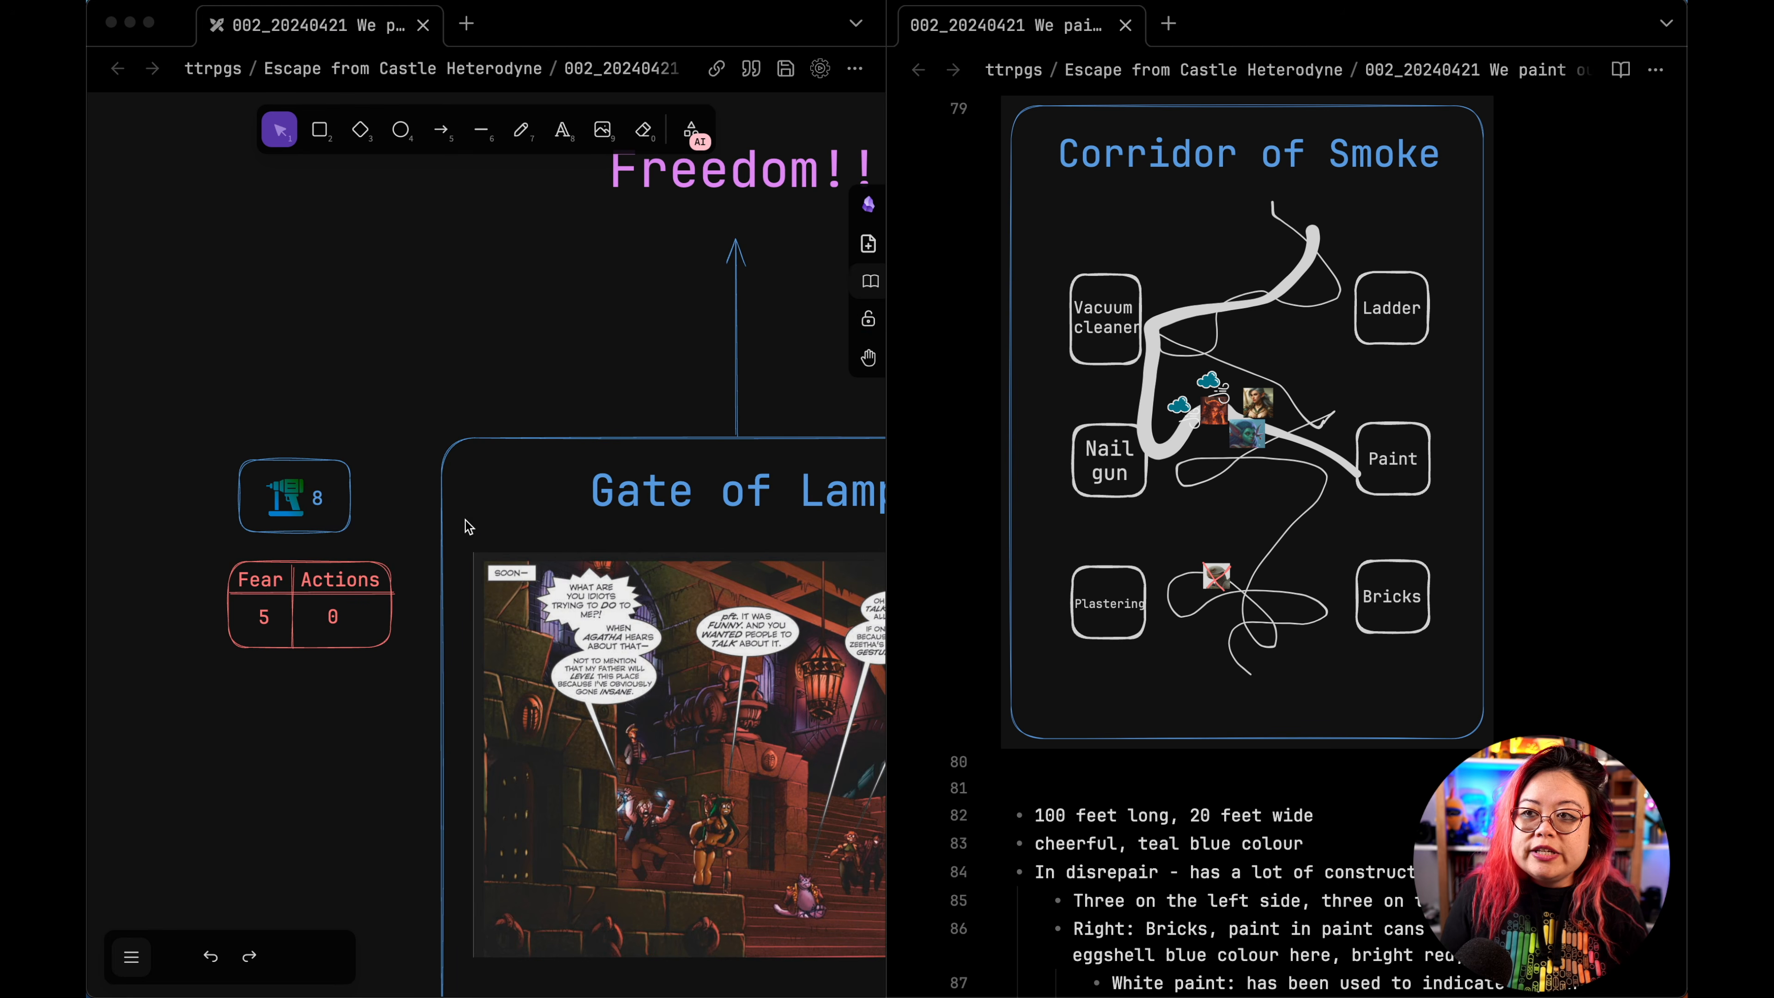
{"action": "left_click", "coordinate": [285, 424]}
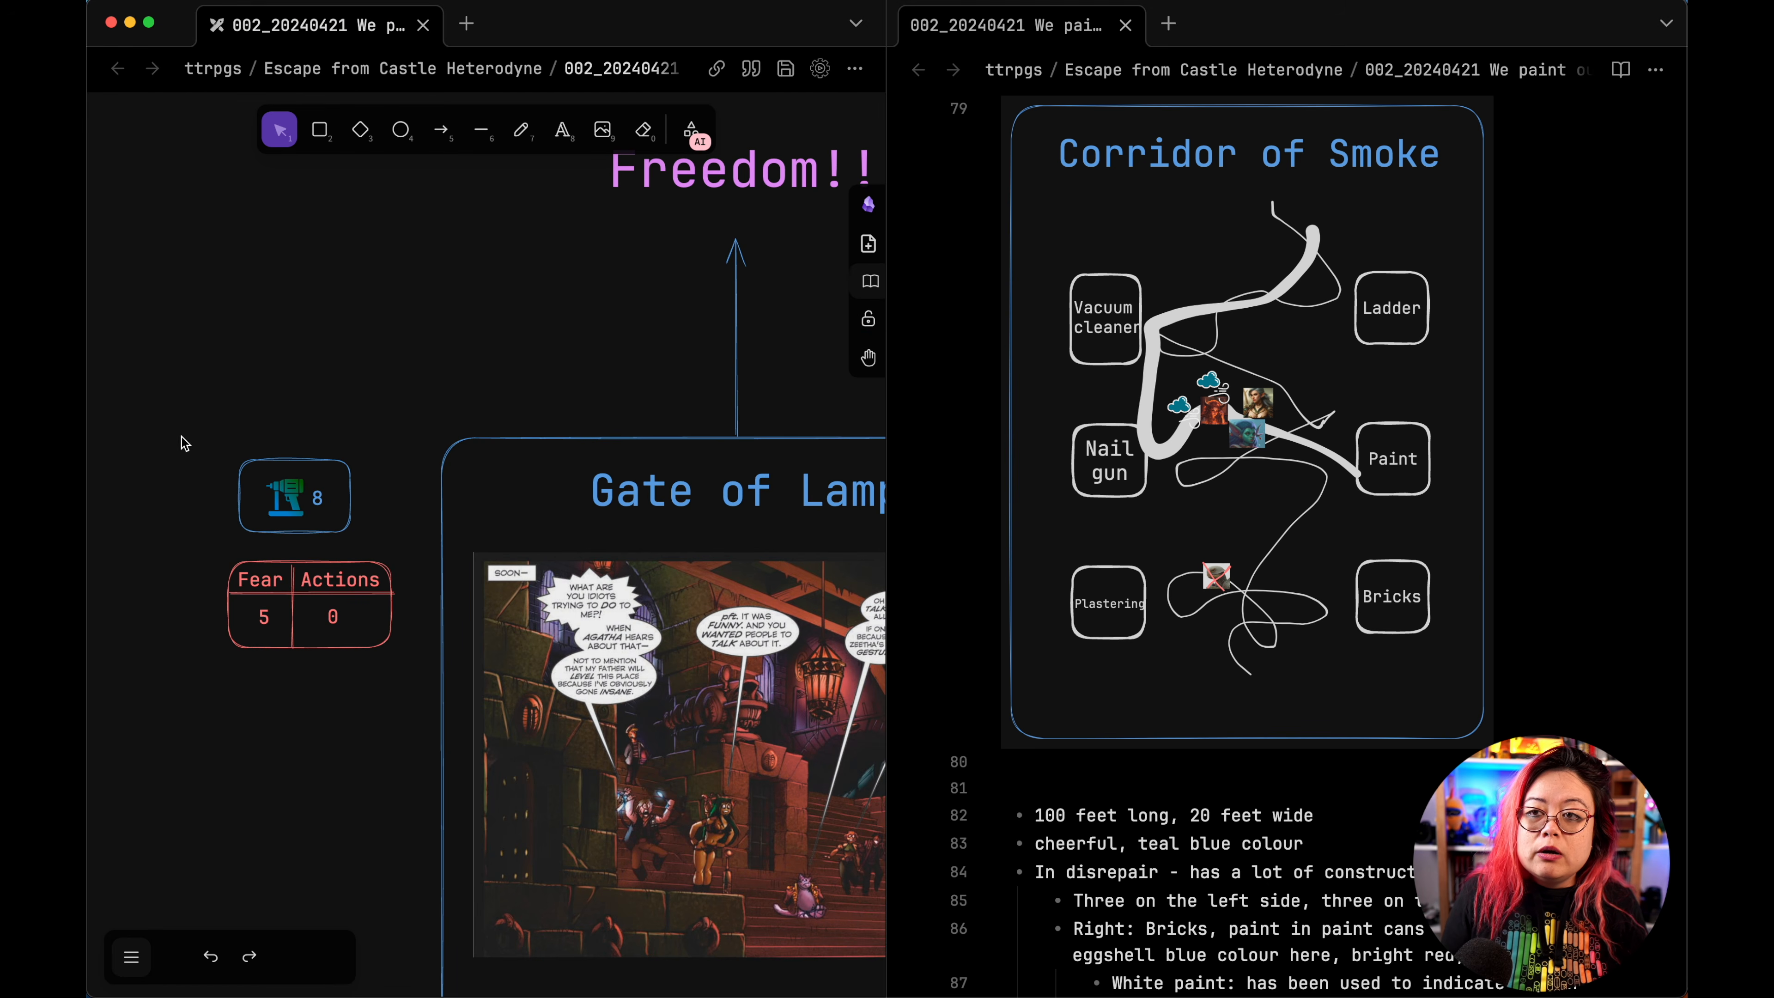
{"action": "left_click_drag", "start_coordinate": [184, 443], "coordinate": [372, 676]}
{"action": "left_click_drag", "start_coordinate": [388, 434], "coordinate": [354, 549]}
{"action": "left_click", "coordinate": [387, 349]}
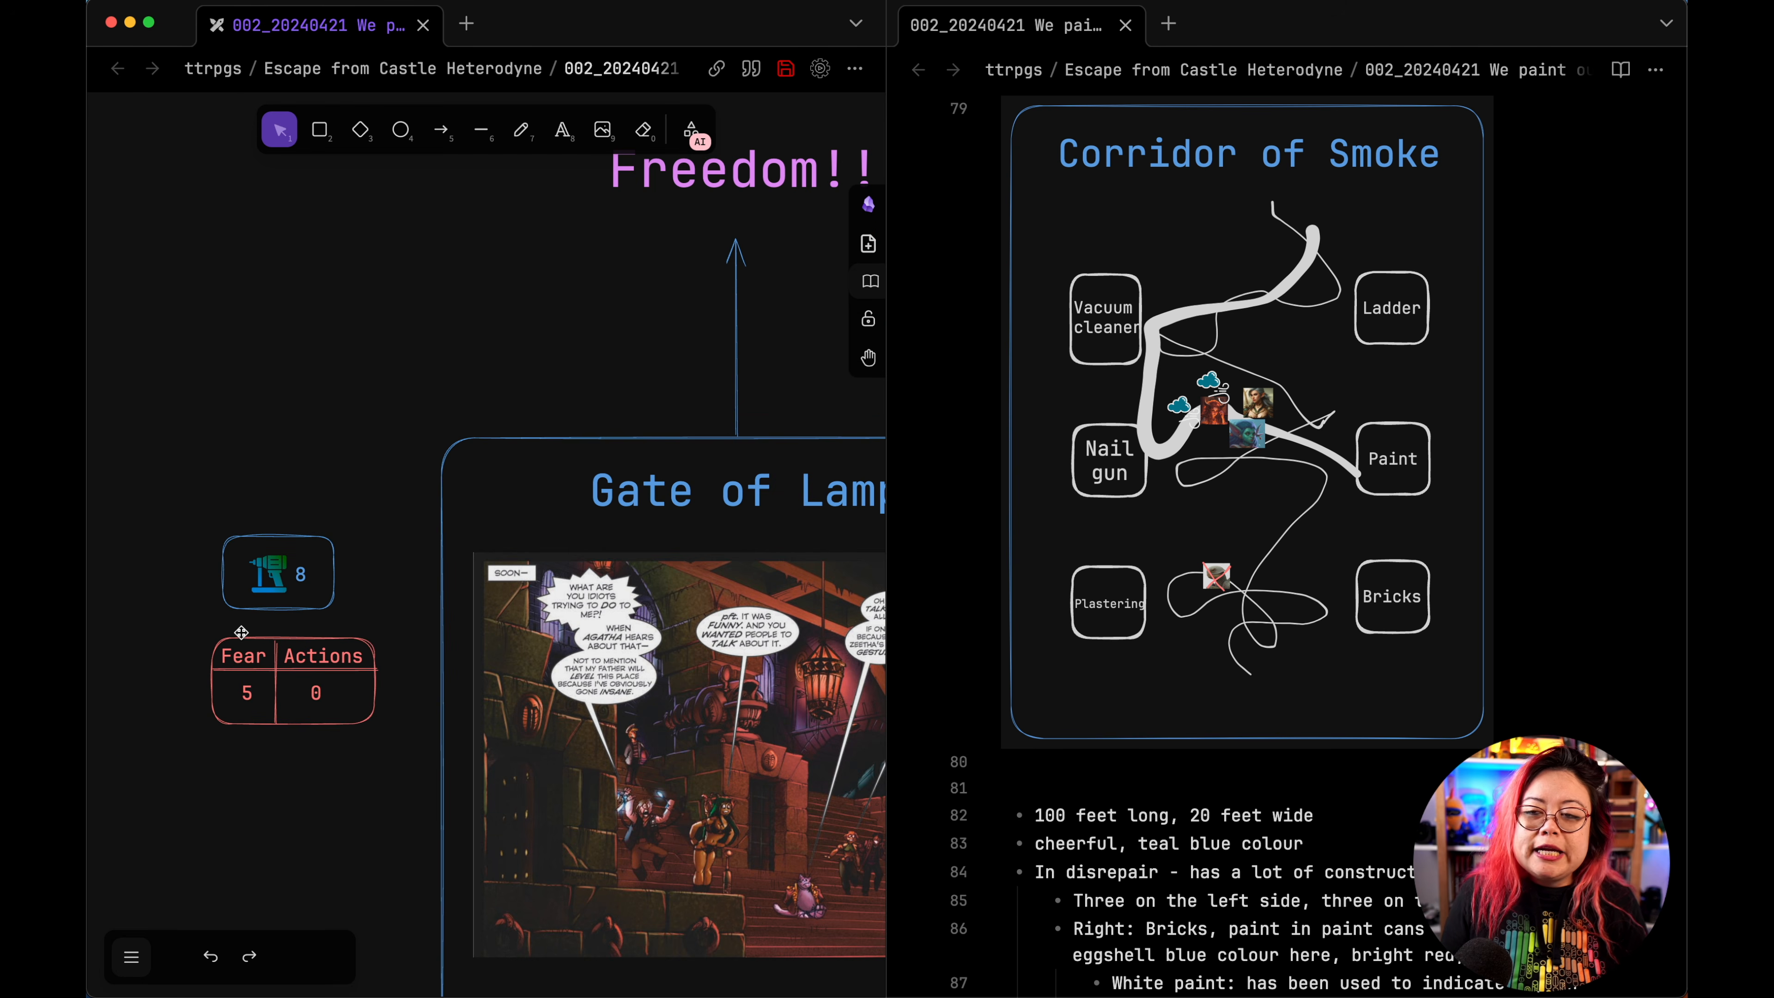
Step: Go to the Fear and Actions embed in the Markdown session log and place the cursor on the line above it
{"action": "scroll", "coordinate": [1200, 293], "scroll_direction": "down", "scroll_amount": 10}
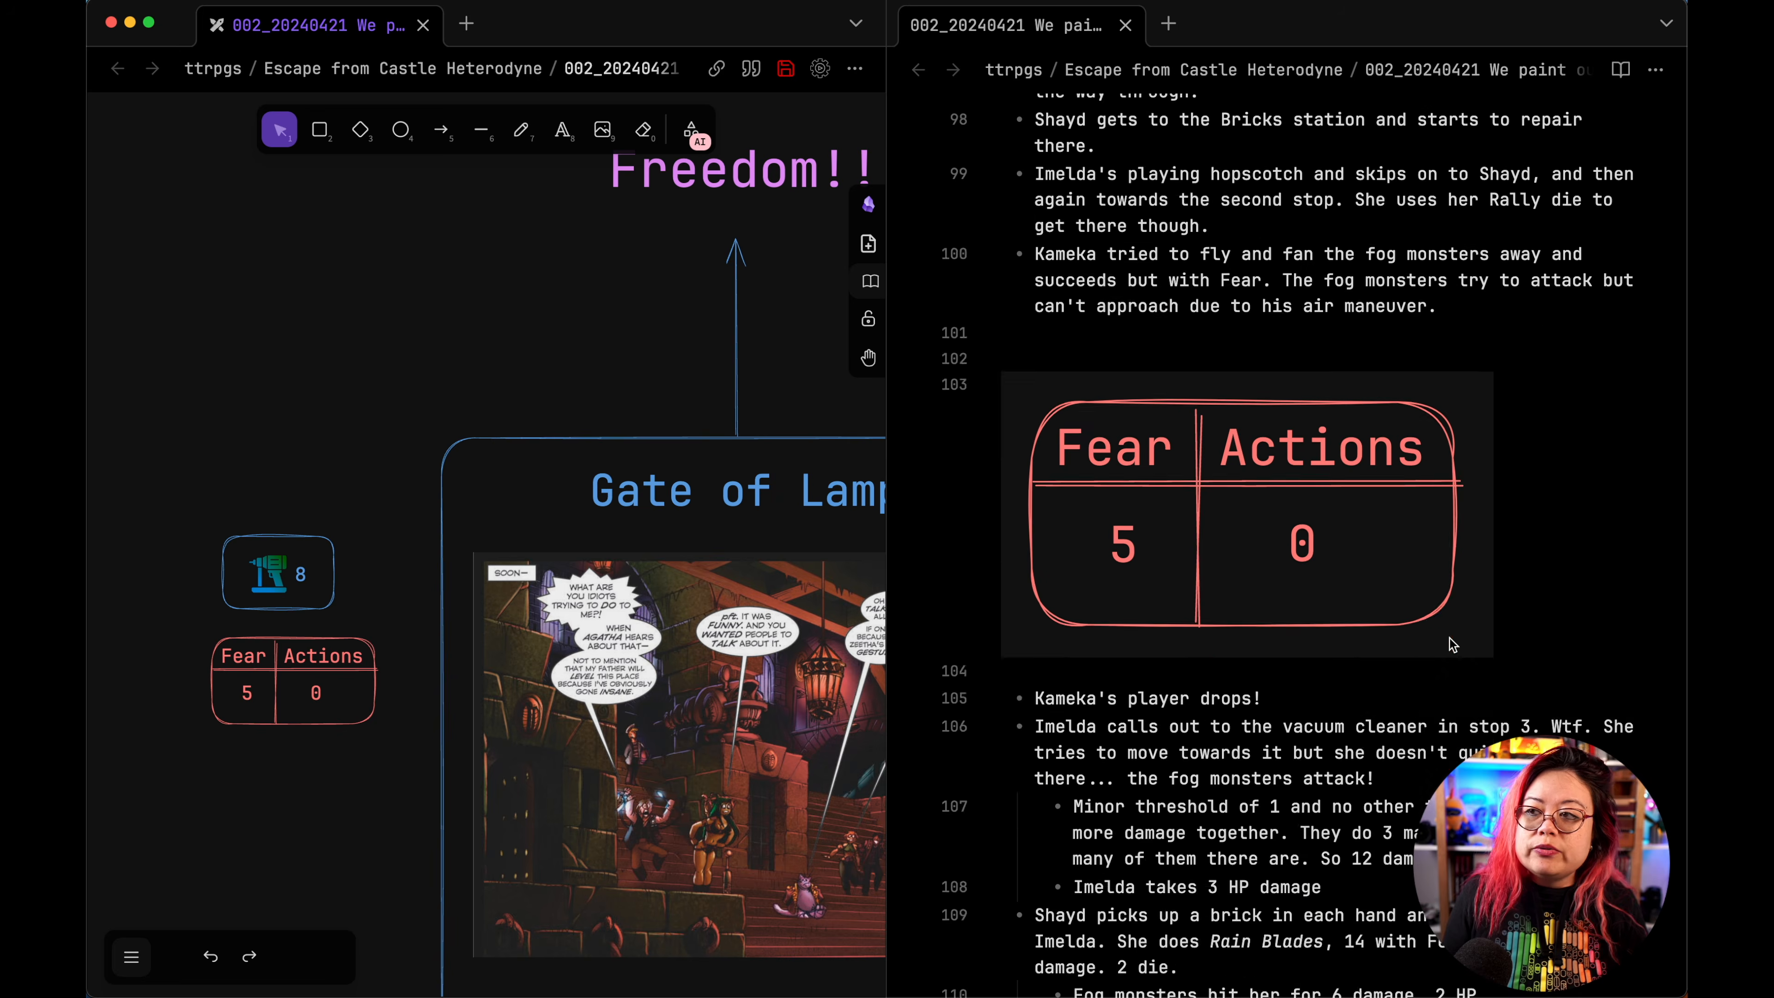
{"action": "left_click", "coordinate": [1199, 293]}
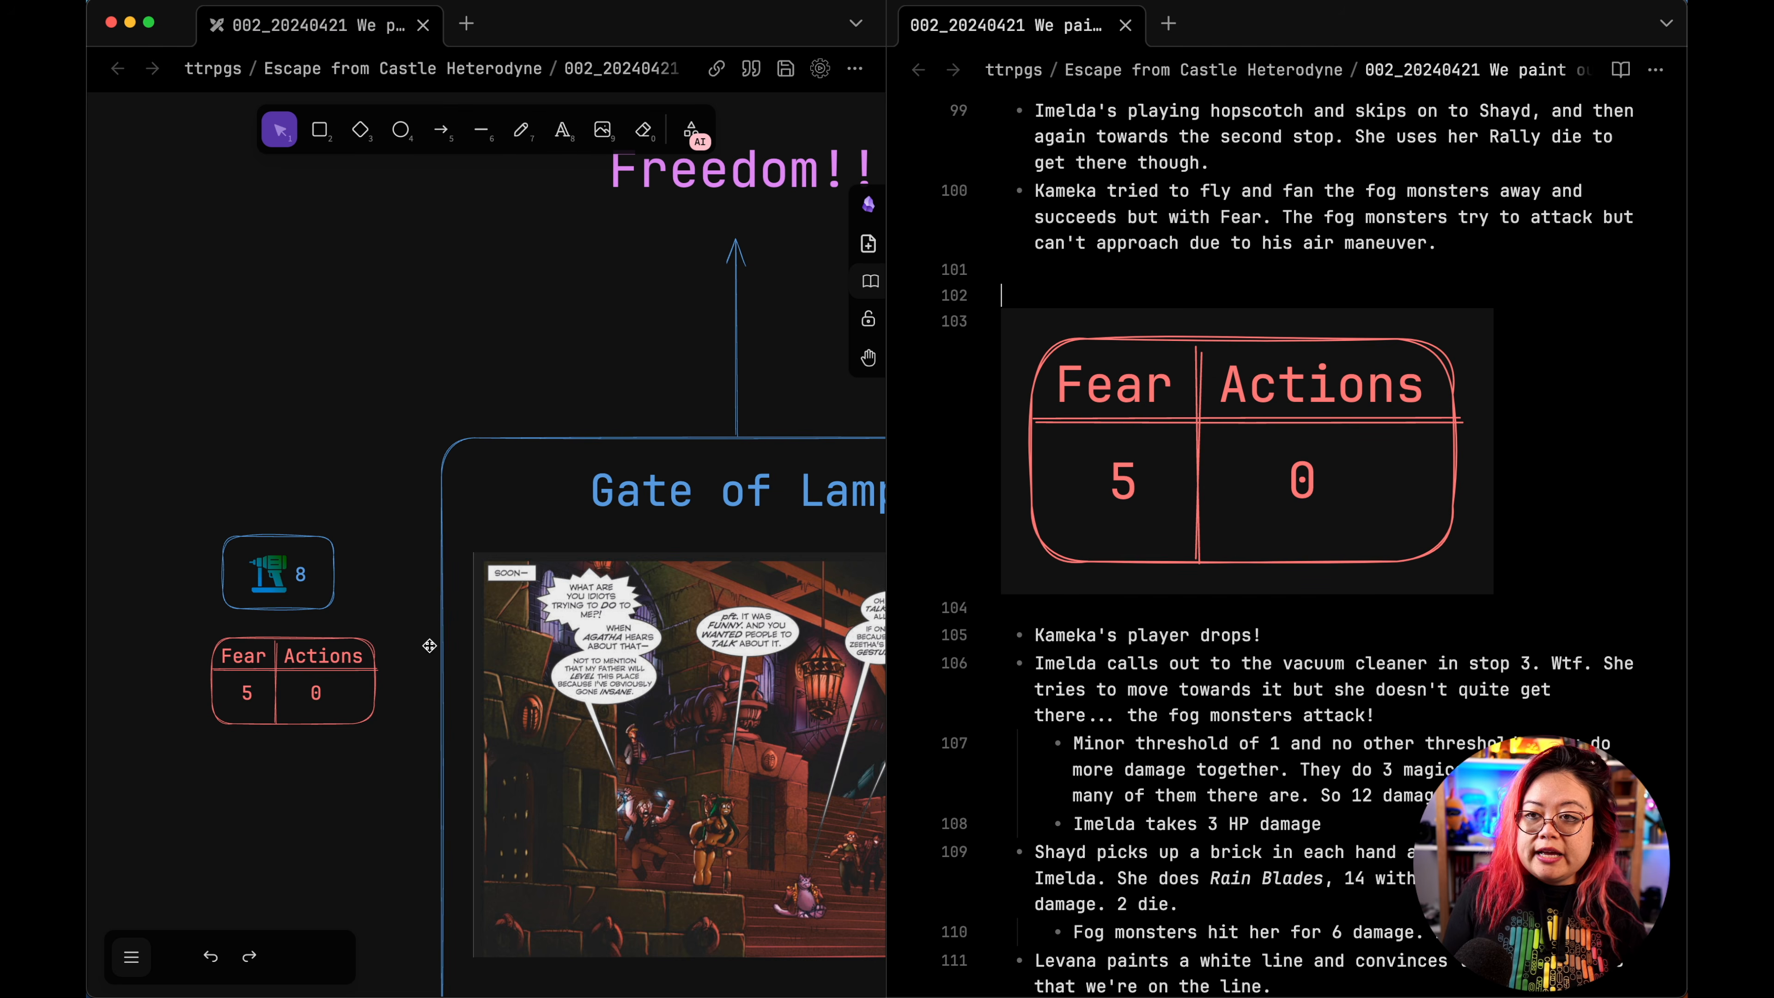
Step: Ungroup the Fear and Actions table on the drawing canvas
{"action": "left_click", "coordinate": [329, 635]}
{"action": "left_click", "coordinate": [394, 776]}
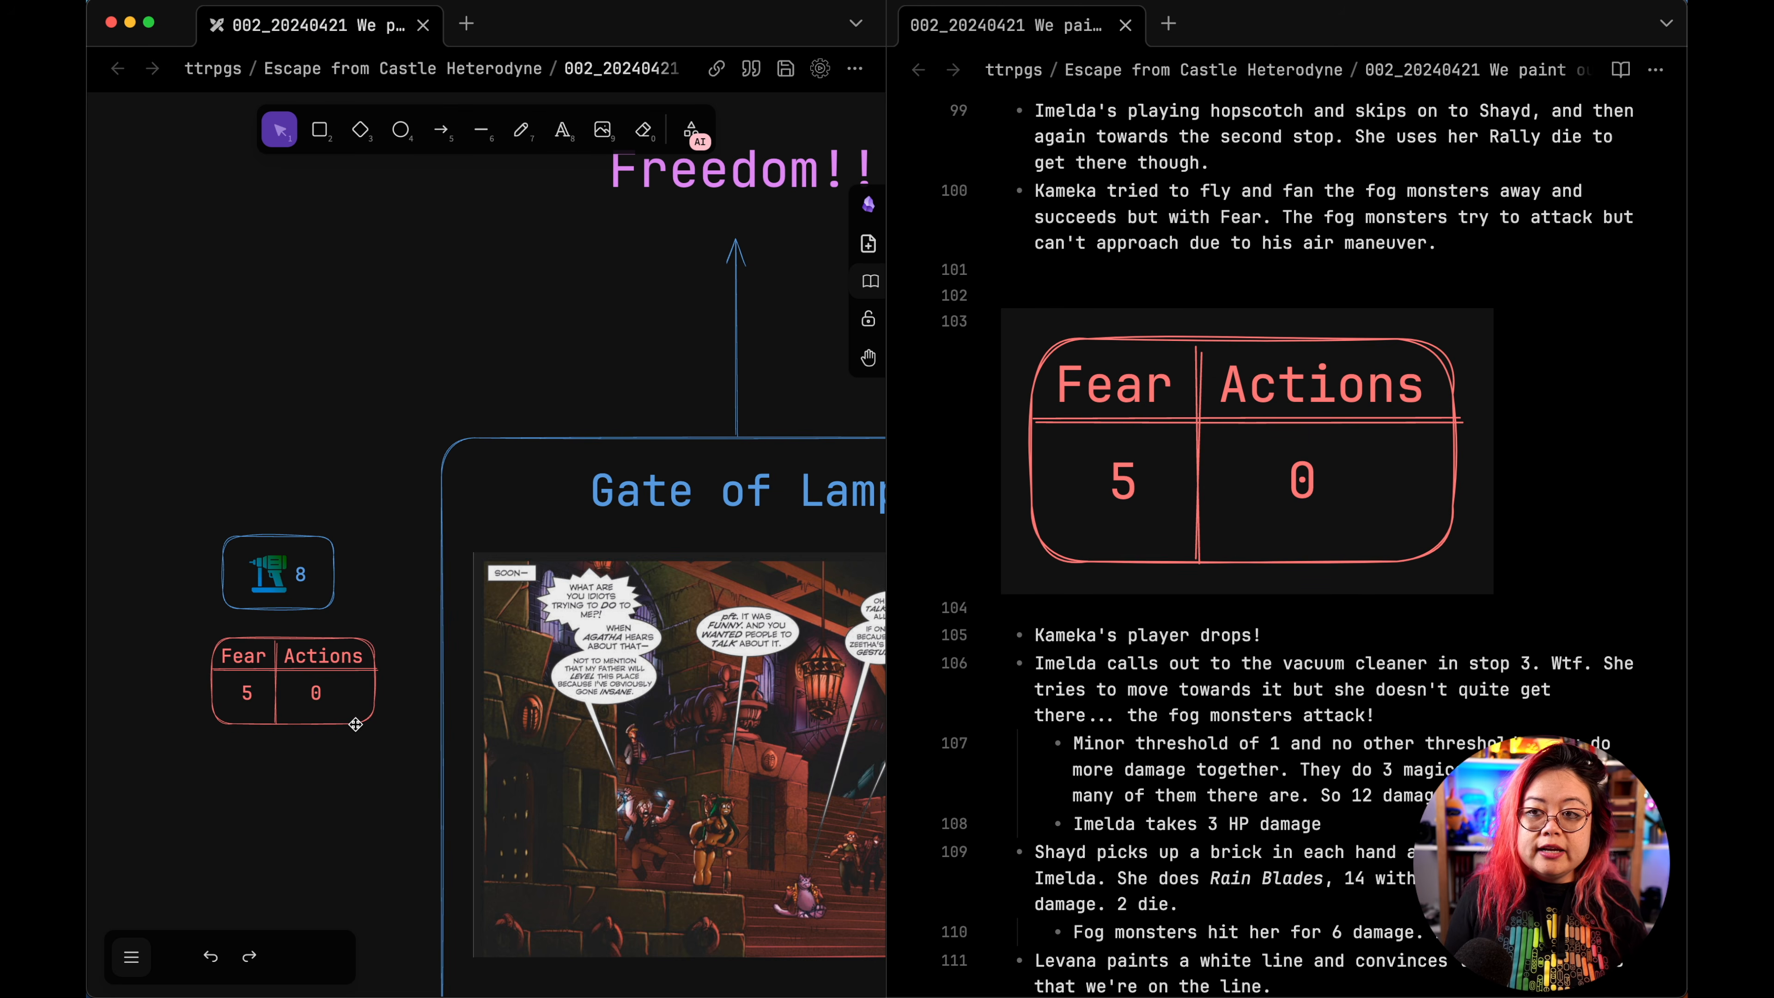
{"action": "left_click_drag", "start_coordinate": [389, 739], "coordinate": [150, 608]}
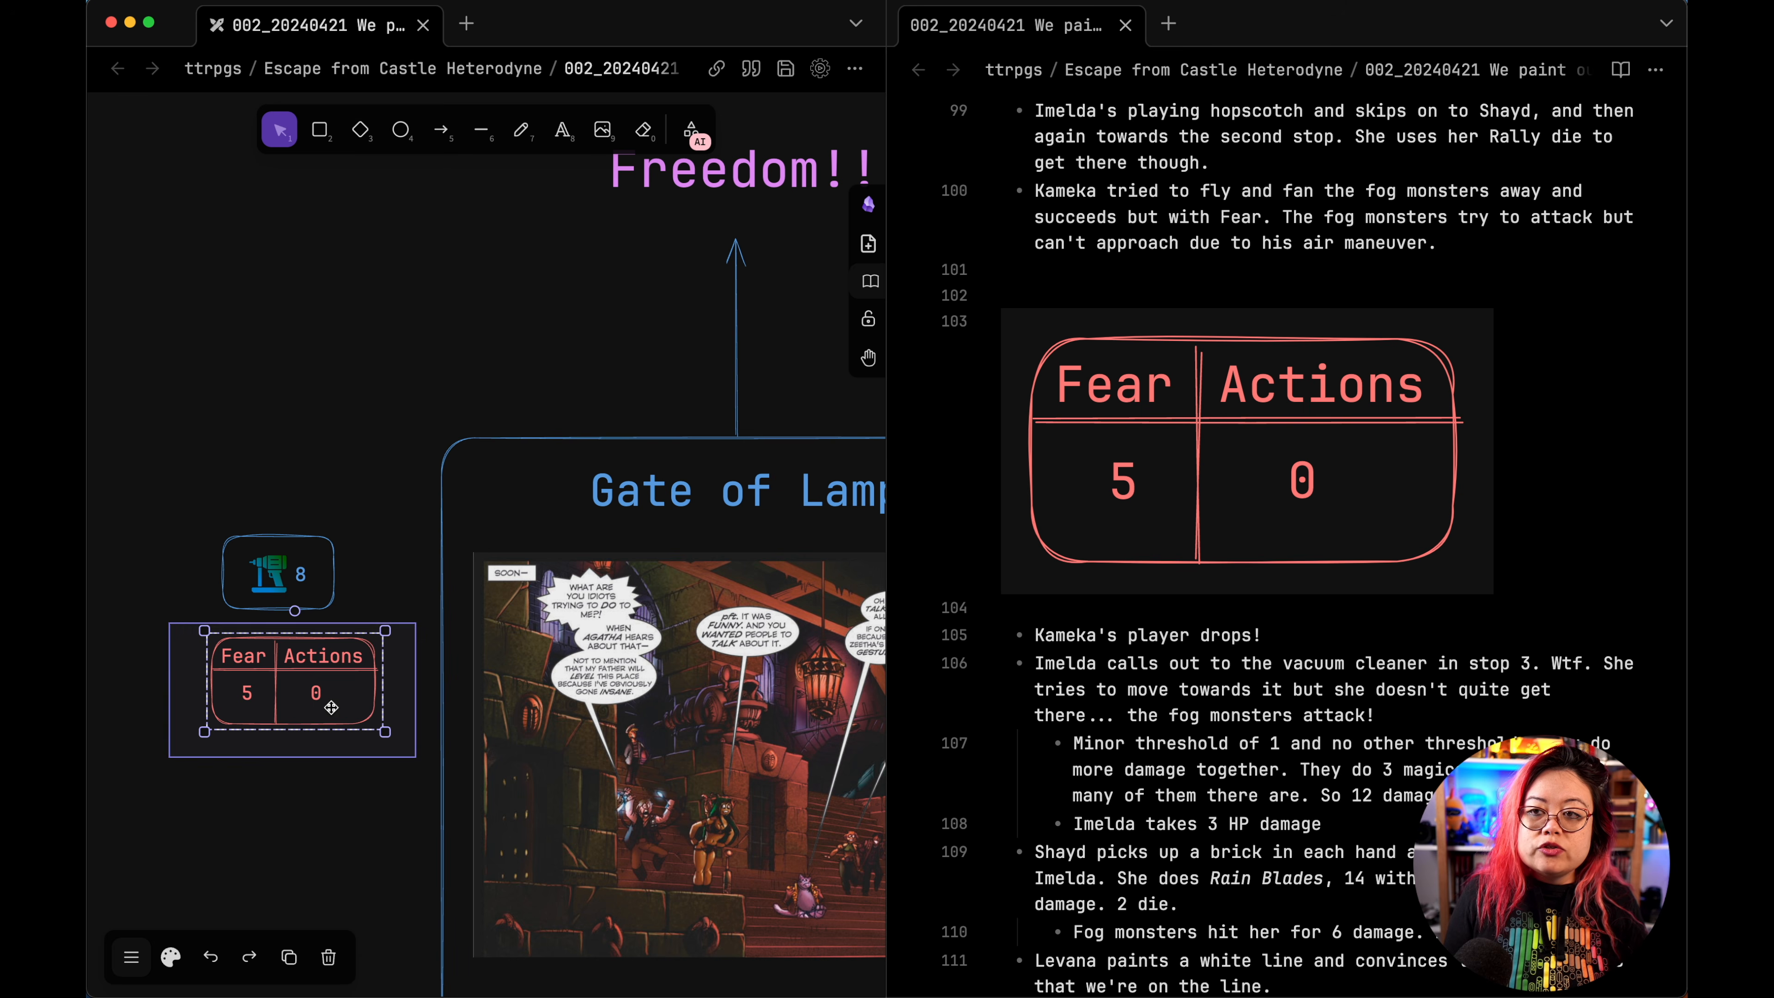
{"action": "right_click", "coordinate": [336, 713]}
{"action": "left_click", "coordinate": [447, 548]}
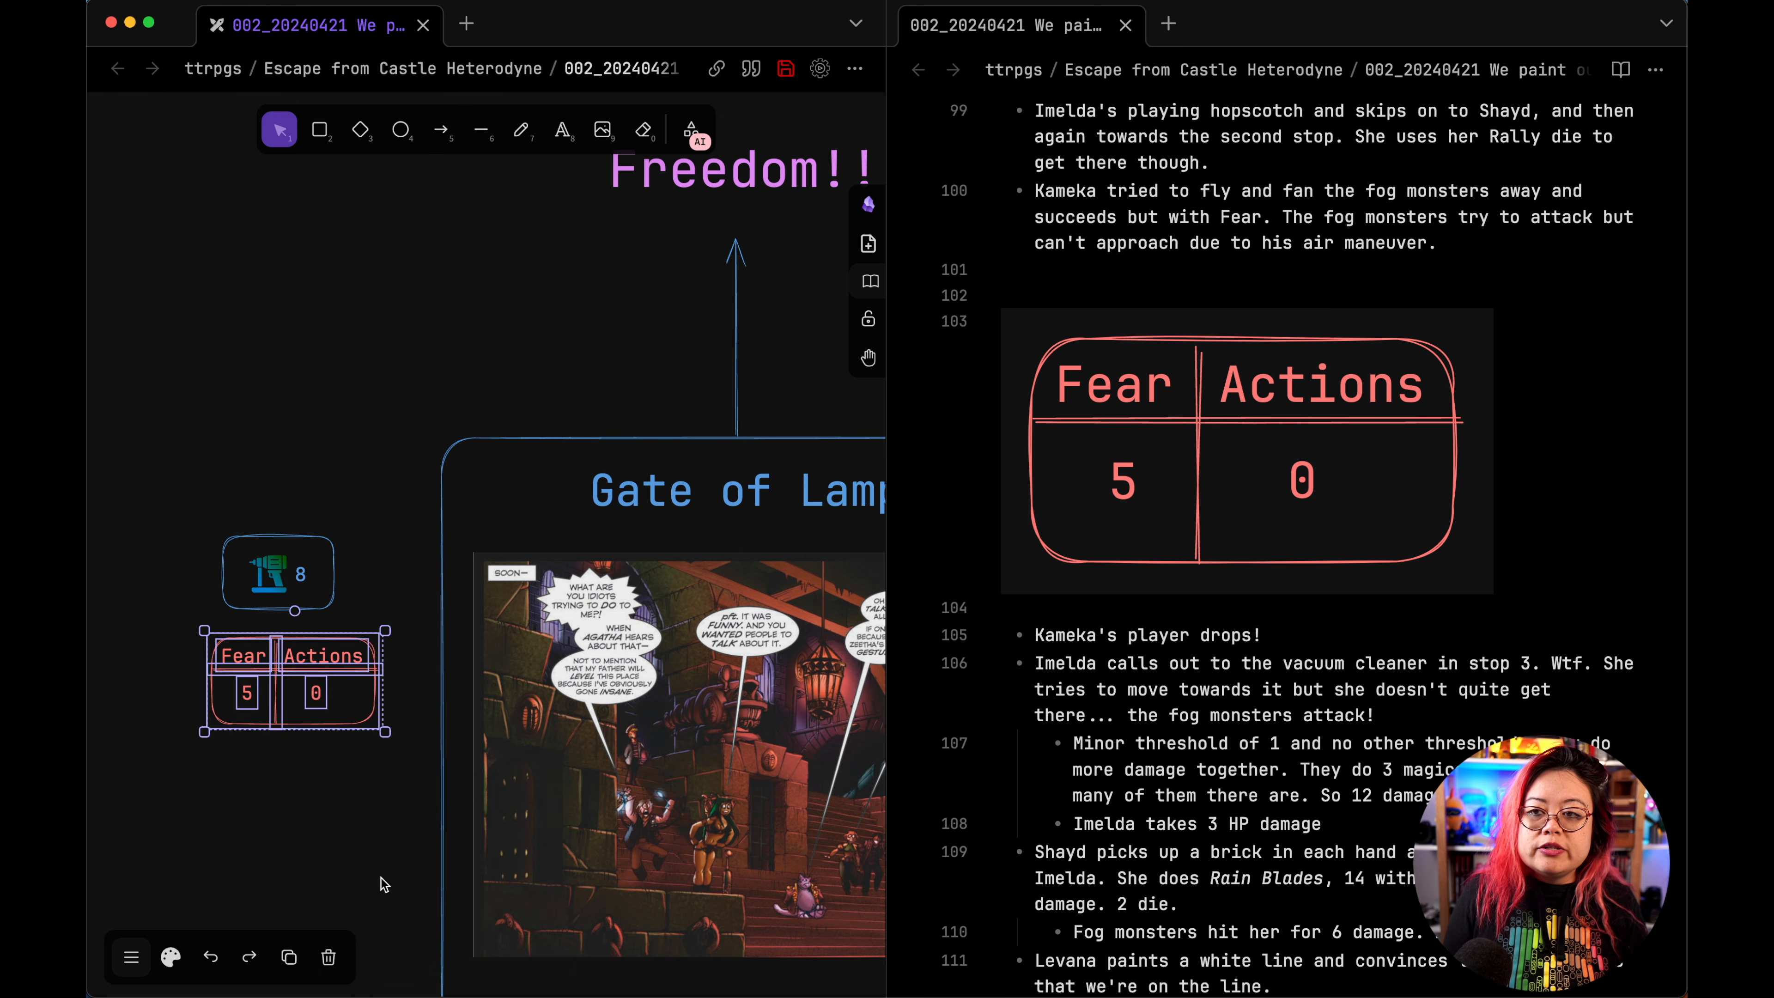
Step: Select all elements of the Fear and Actions table and group them into one object
{"action": "key", "text": "Escape"}
{"action": "left_click_drag", "start_coordinate": [383, 764], "coordinate": [165, 615]}
{"action": "right_click", "coordinate": [274, 684]}
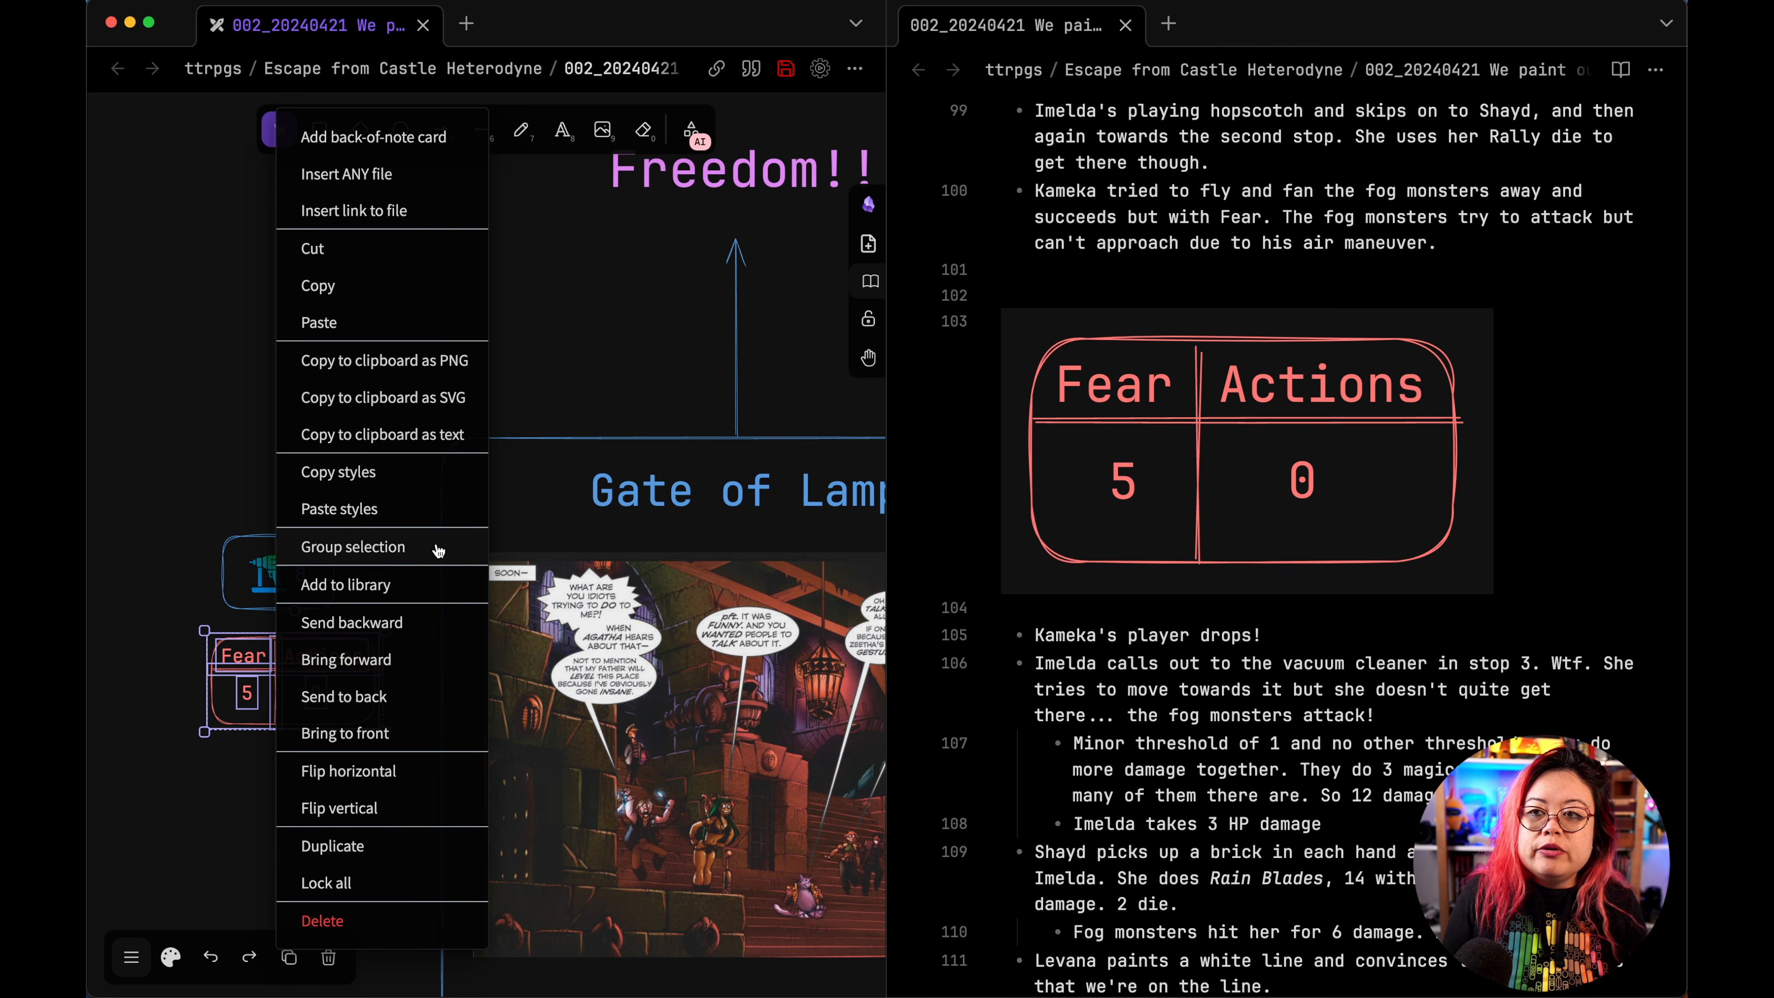
{"action": "left_click", "coordinate": [434, 562]}
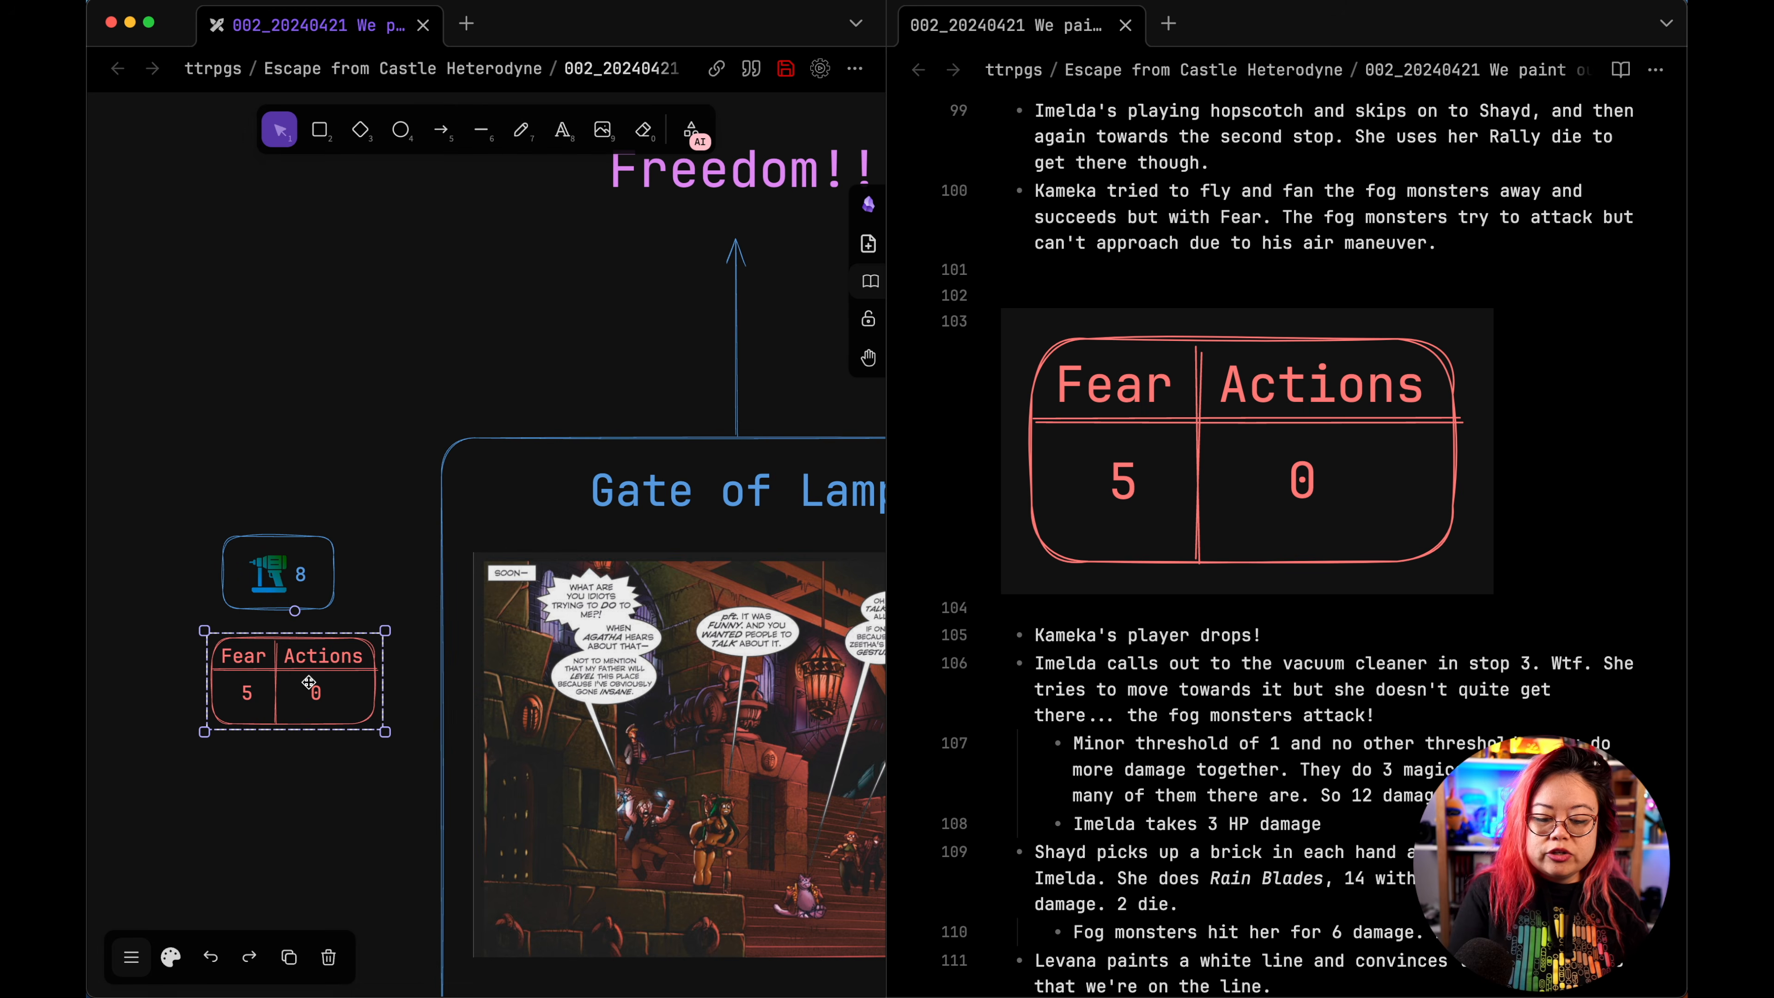
Step: Copy a group Markdown link for the Fear and Actions table without setting an alias
{"action": "key", "text": "super+p"}
{"action": "type", "text": "group"}
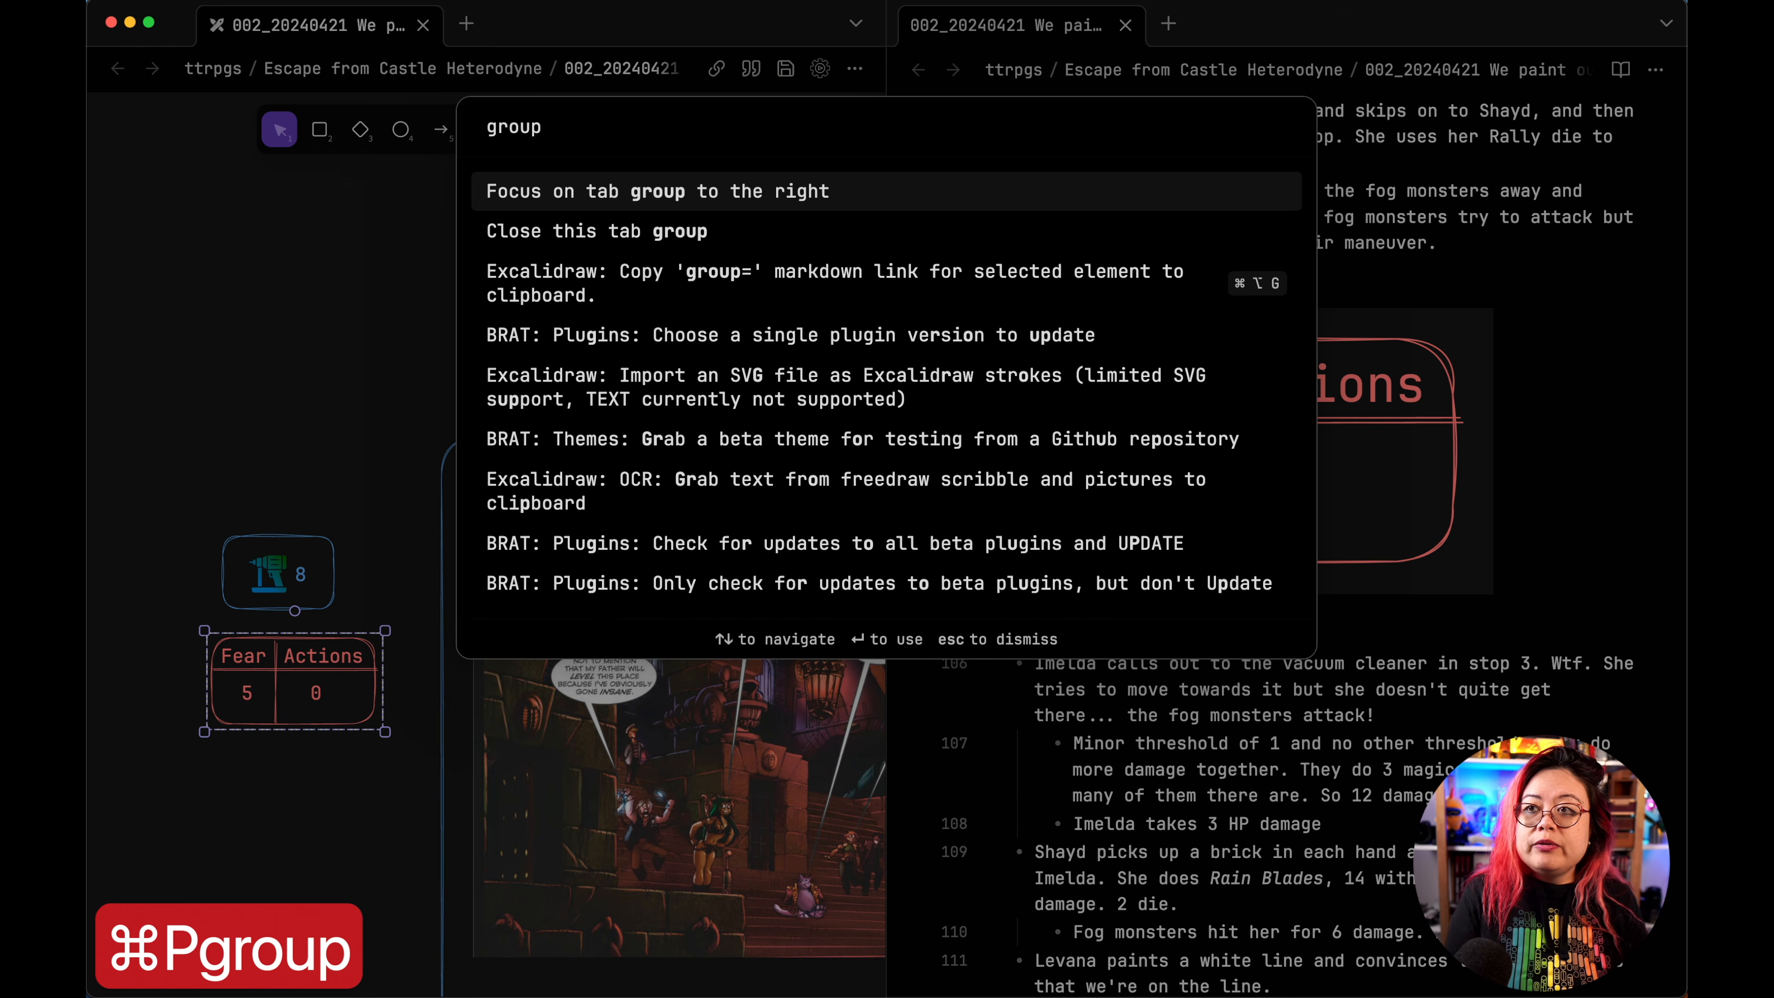
{"action": "key", "text": "Down"}
{"action": "key", "text": "Down"}
{"action": "left_click", "coordinate": [980, 296]}
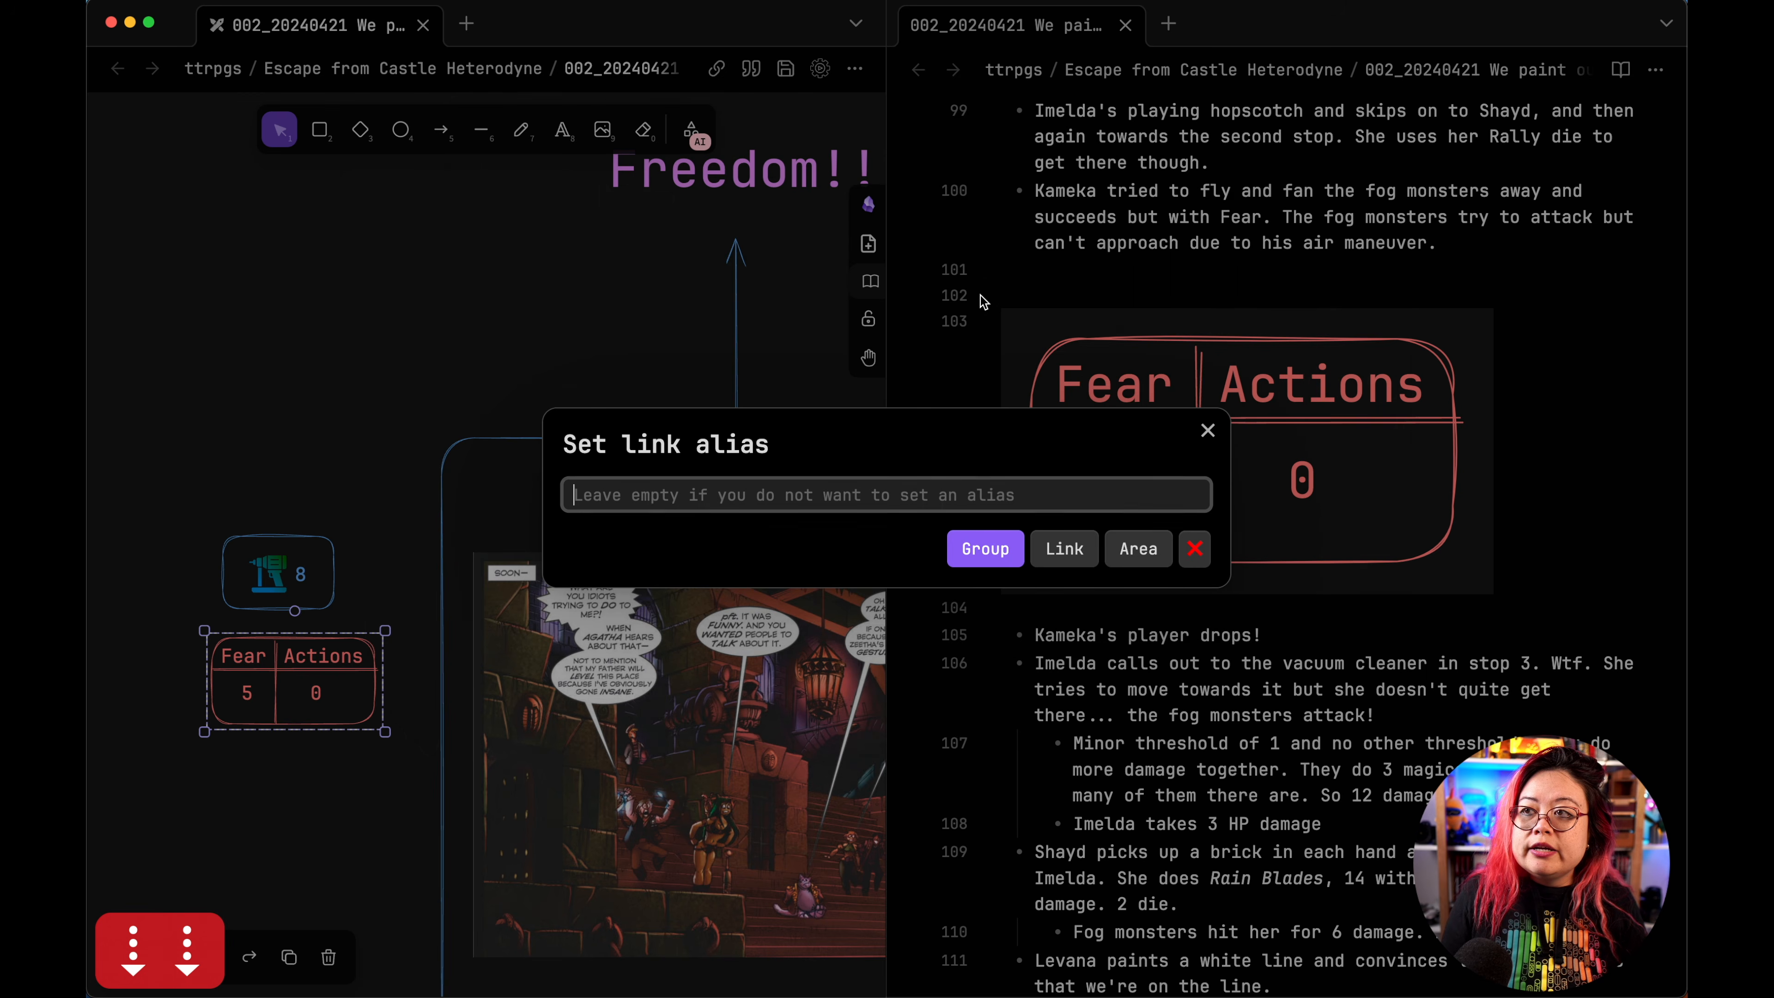
{"action": "left_click", "coordinate": [983, 549]}
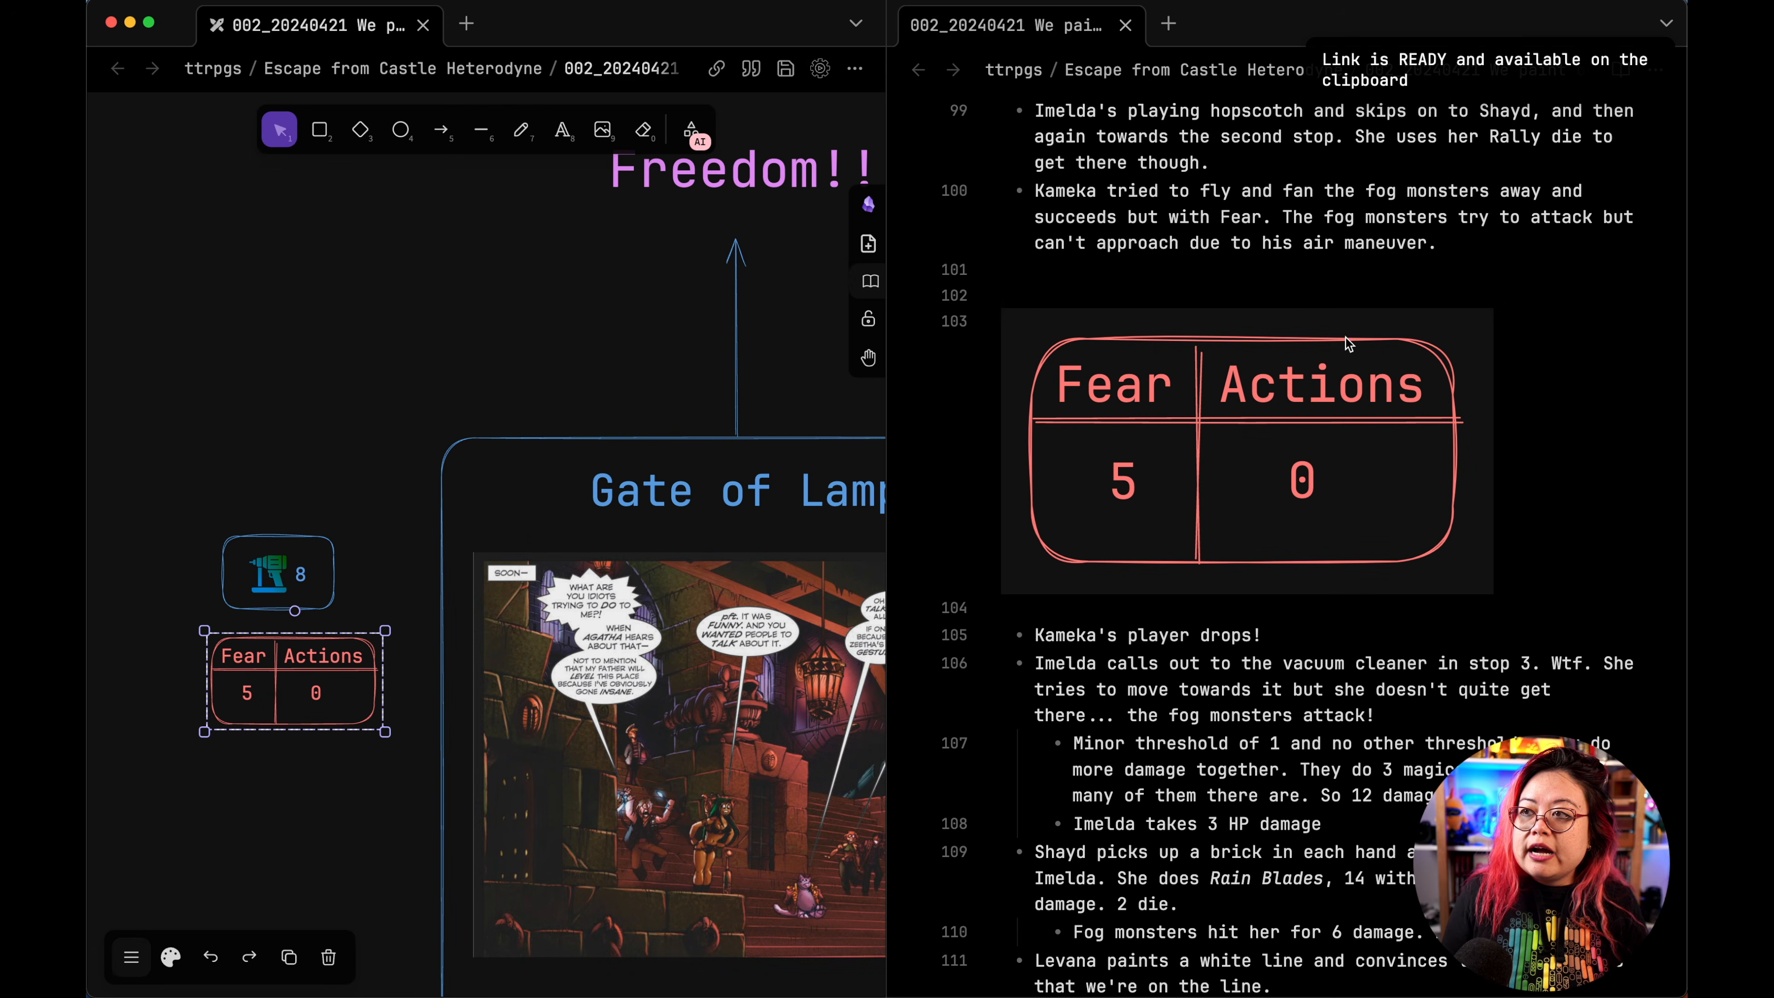
Step: Paste the group embed above the existing Fear and Actions embed in the Markdown note, and delete the duplicate
{"action": "left_click", "coordinate": [1300, 273]}
{"action": "key", "text": "Return"}
{"action": "key", "text": "super+v"}
{"action": "key", "text": "Return"}
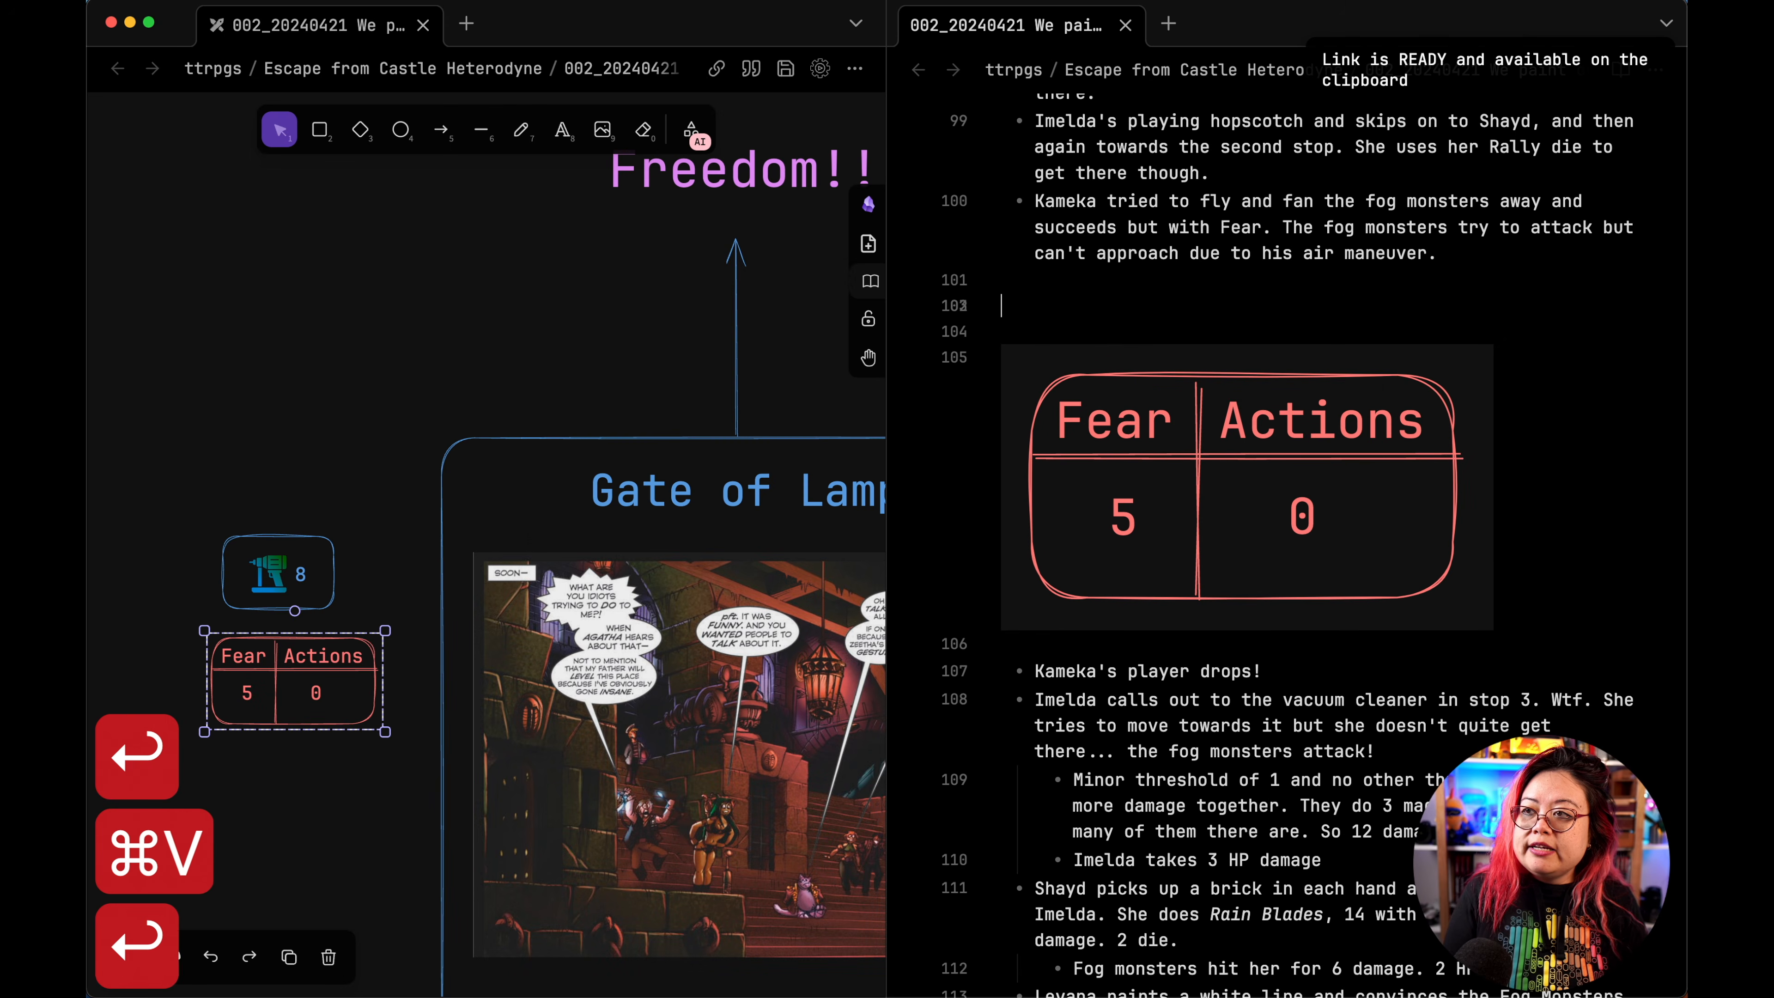
{"action": "scroll", "coordinate": [1410, 457], "scroll_direction": "down", "scroll_amount": 4}
{"action": "scroll", "coordinate": [1411, 457], "scroll_direction": "up", "scroll_amount": 4}
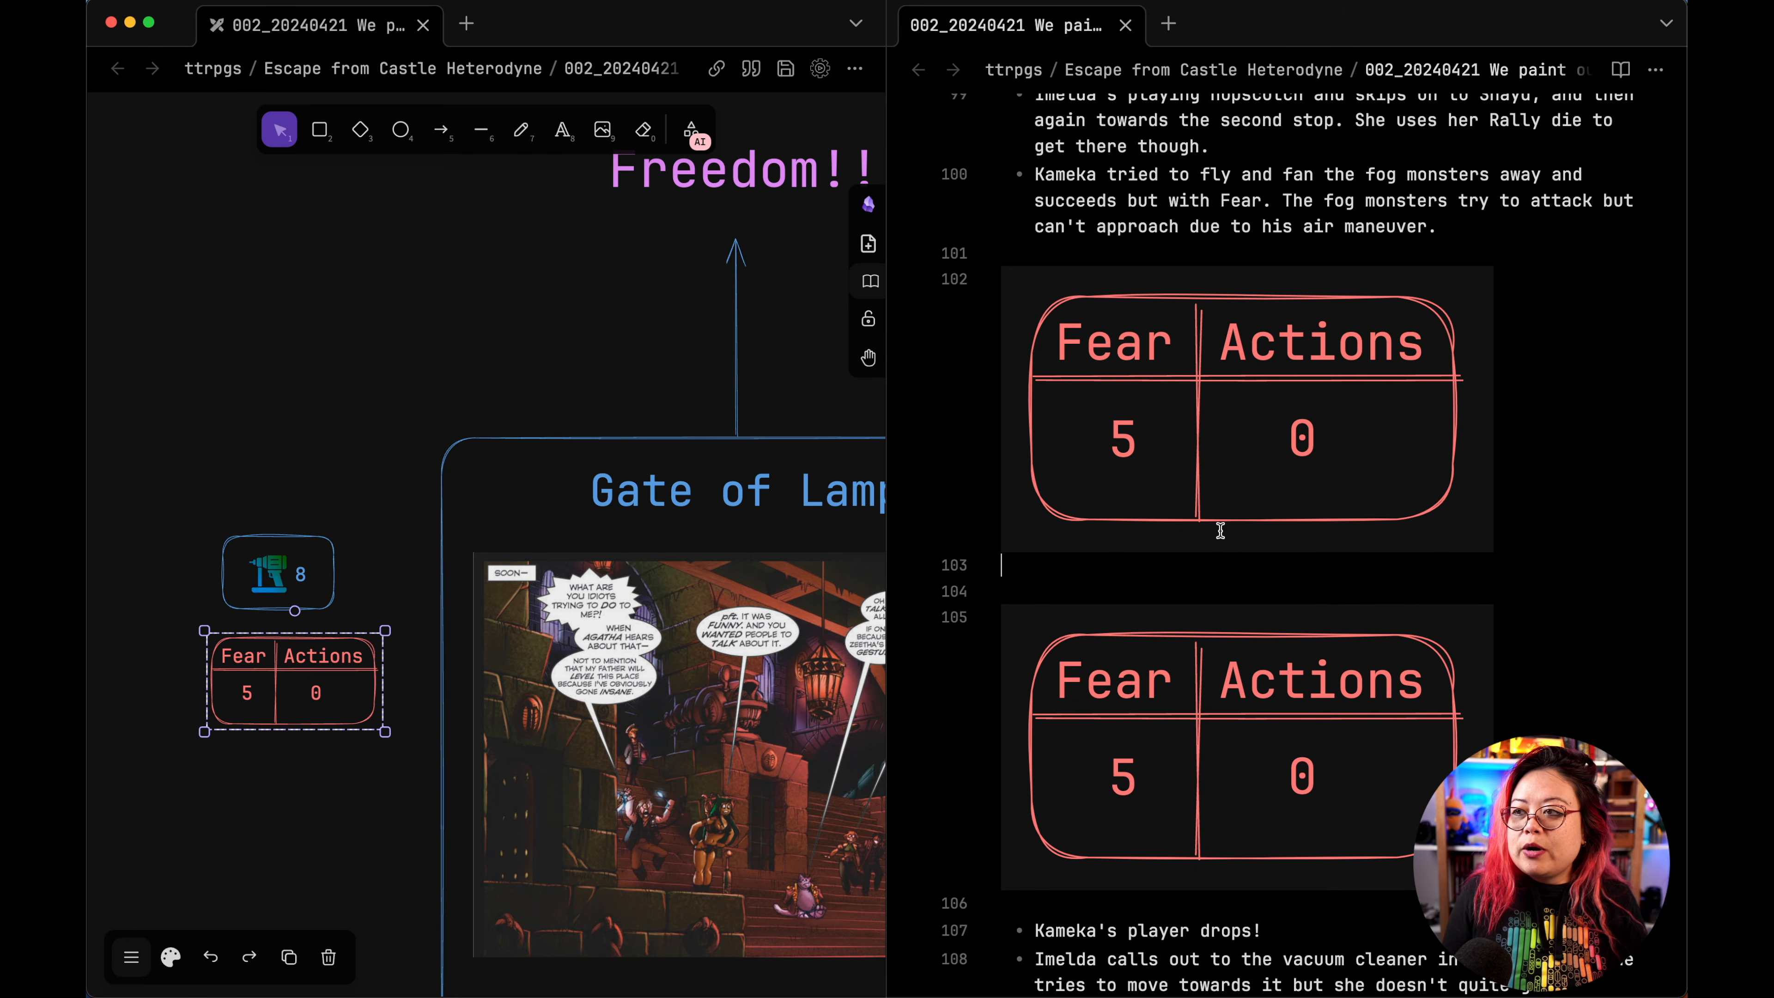
{"action": "key", "text": "shift+Up"}
{"action": "key", "text": "BackSpace"}
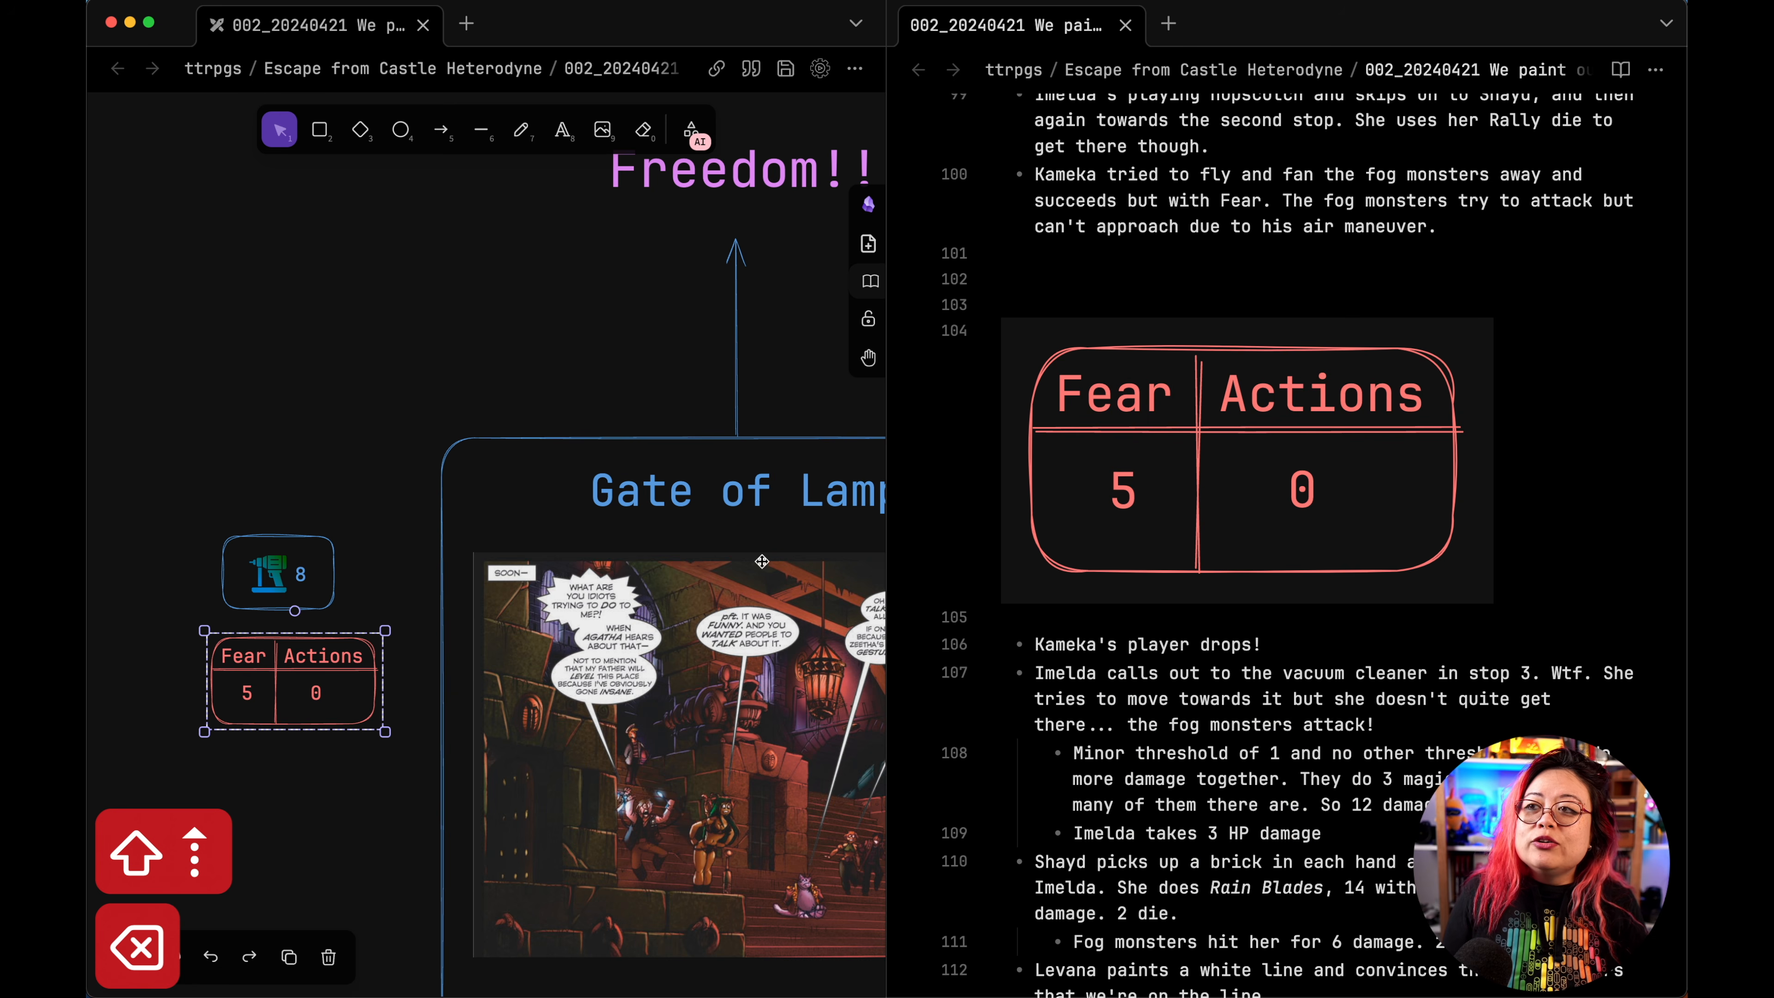
Step: Set the Actions value to 1 in the drawing's Fear and Actions table and save the drawing
{"action": "left_click", "coordinate": [269, 691]}
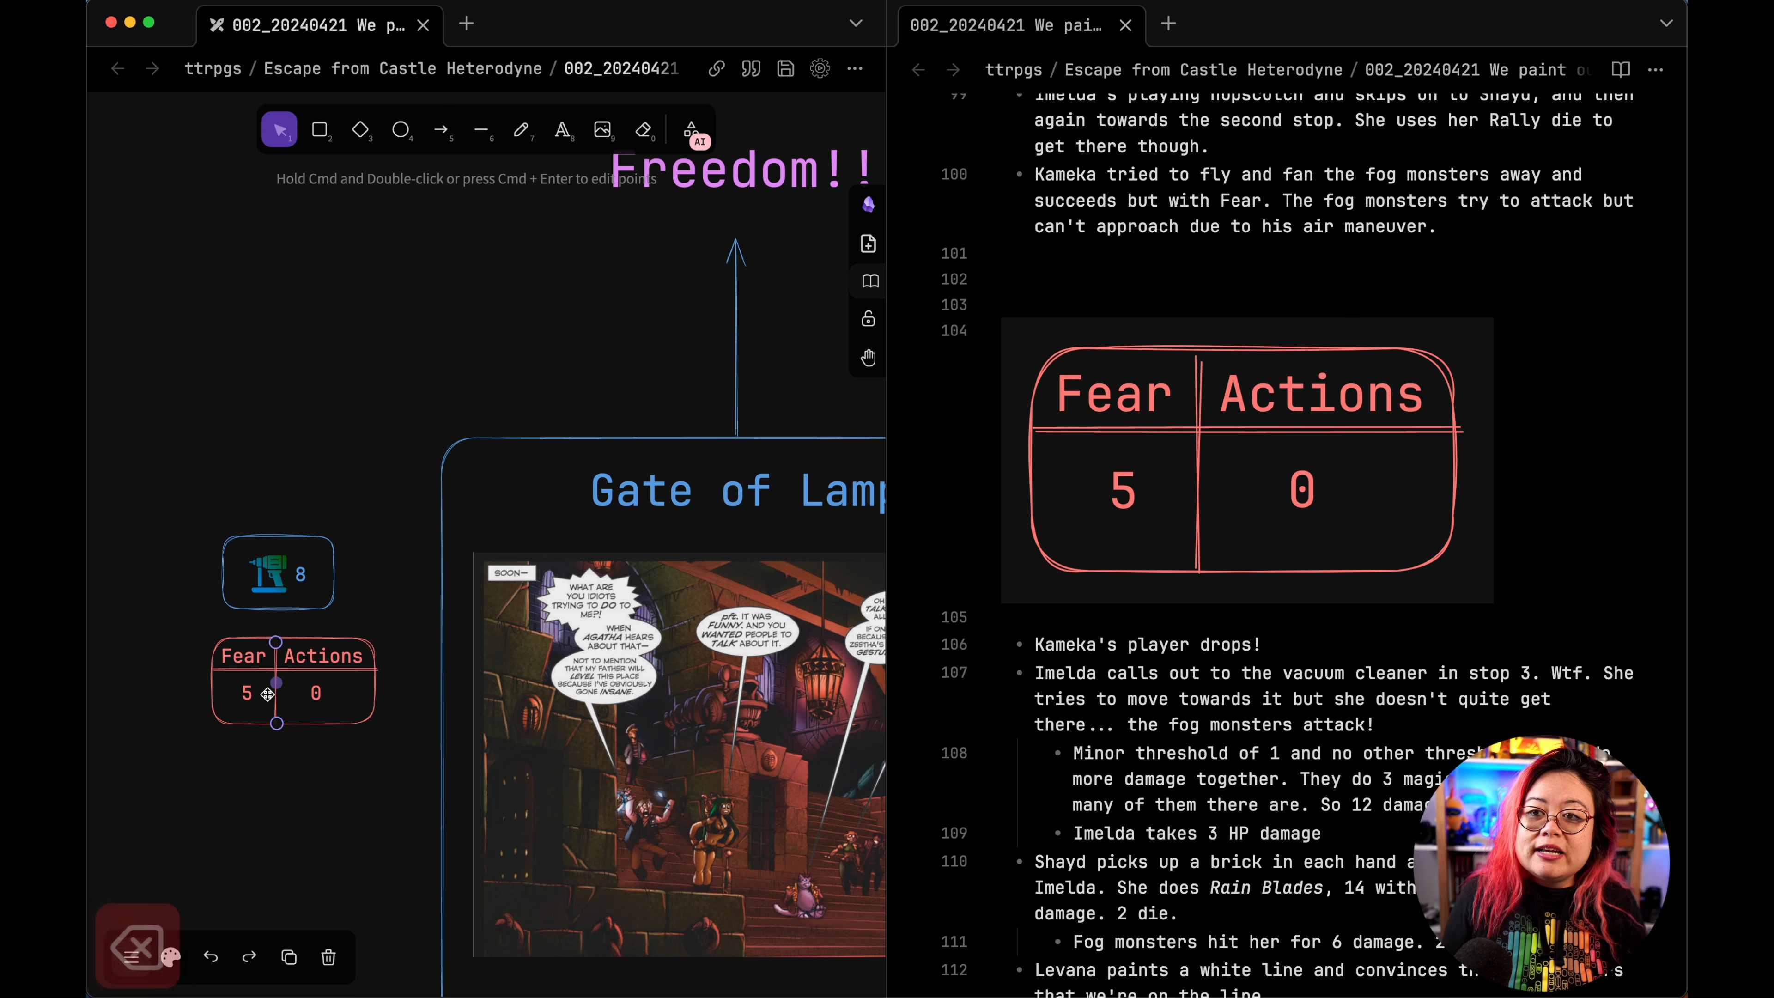
{"action": "double_click", "coordinate": [317, 692]}
{"action": "type", "text": "1"}
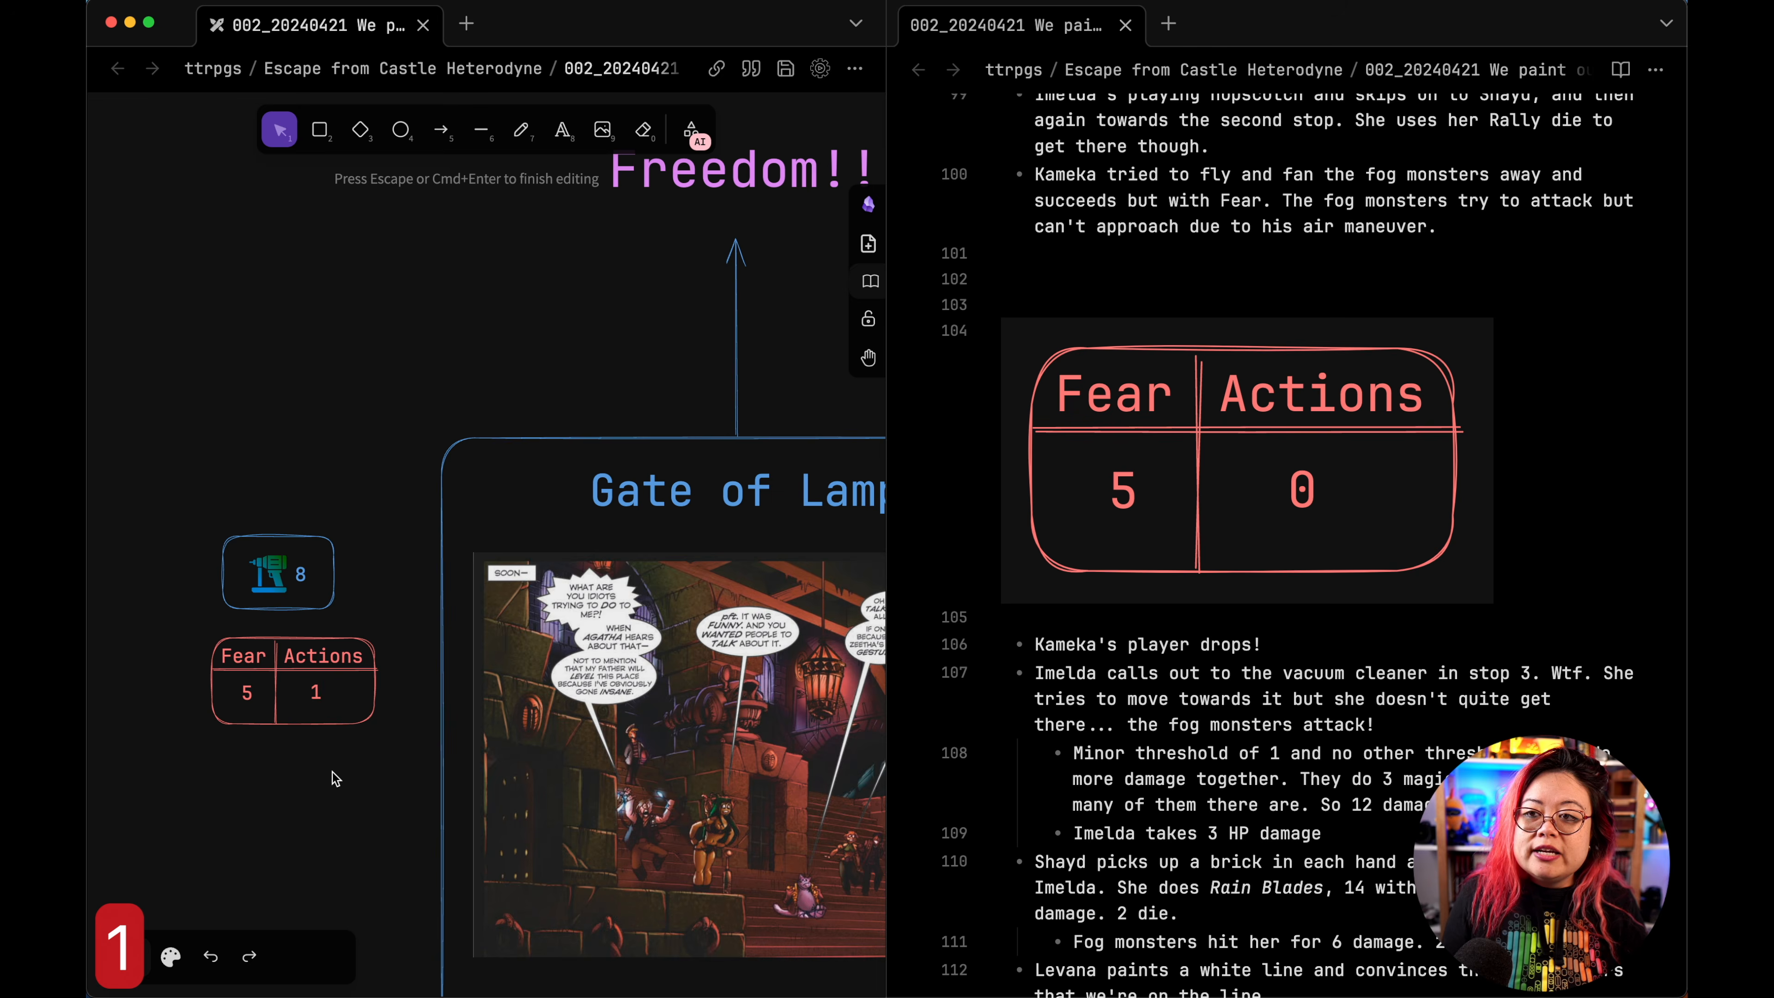
{"action": "left_click", "coordinate": [334, 777]}
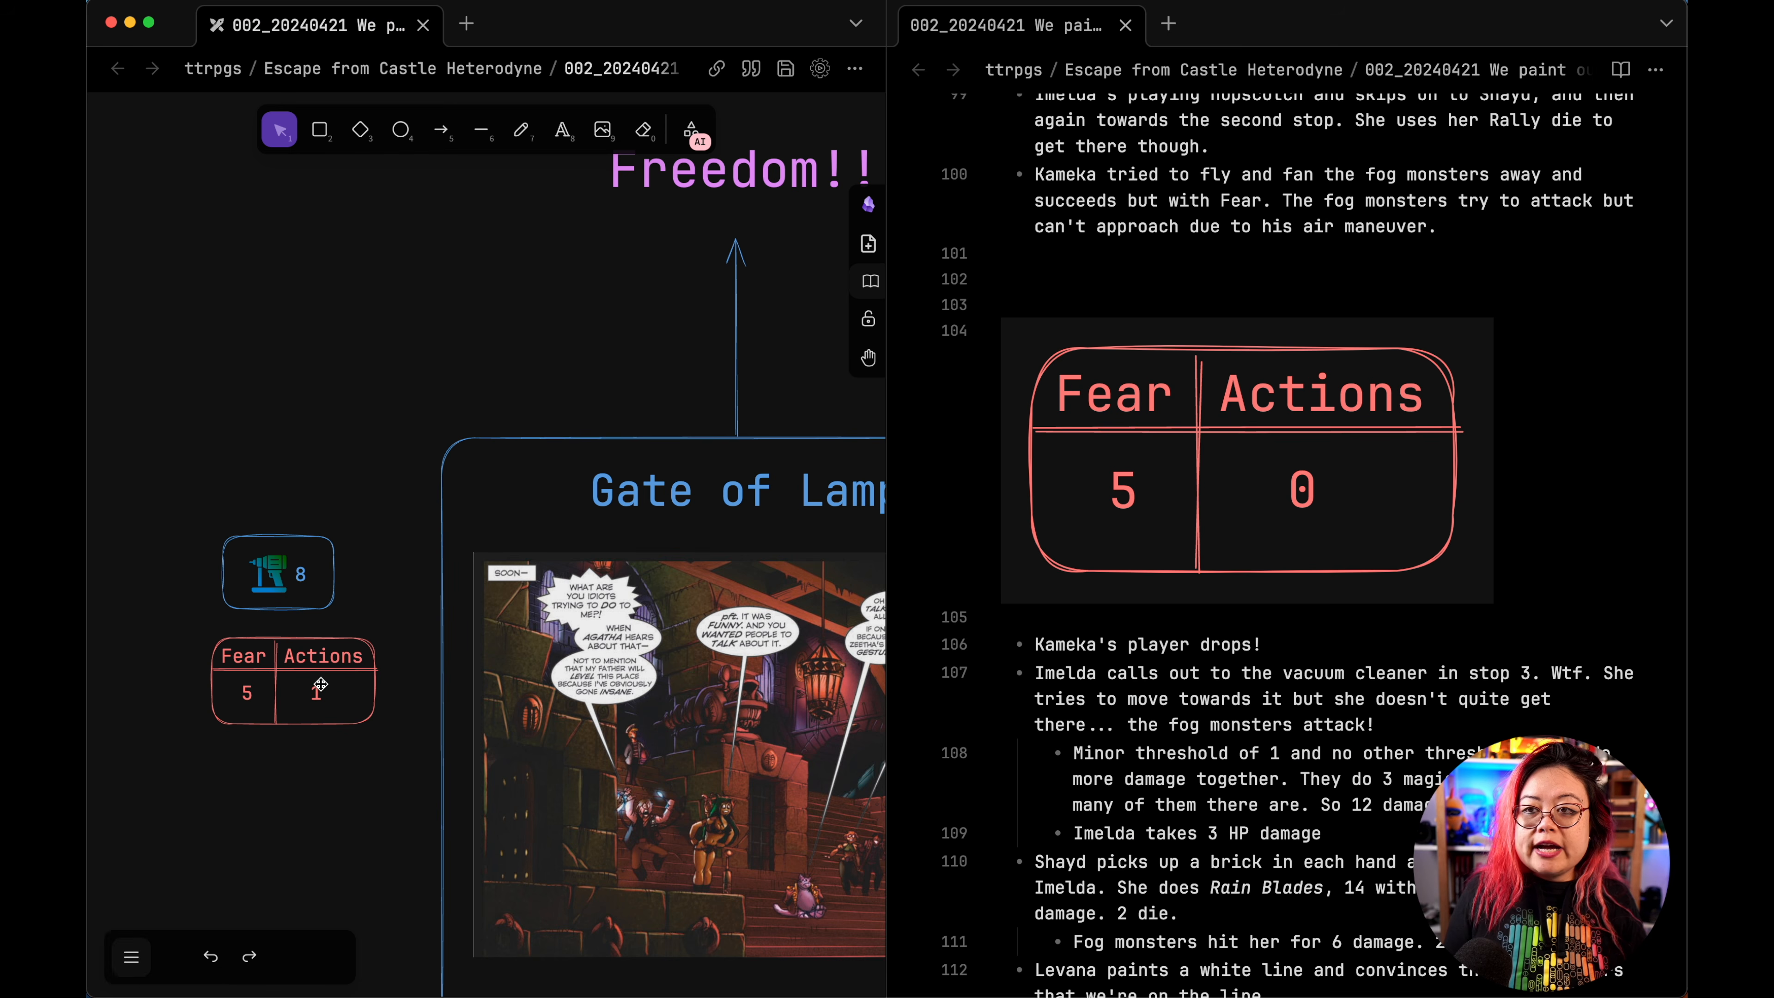
{"action": "key", "text": "ctrl+s"}
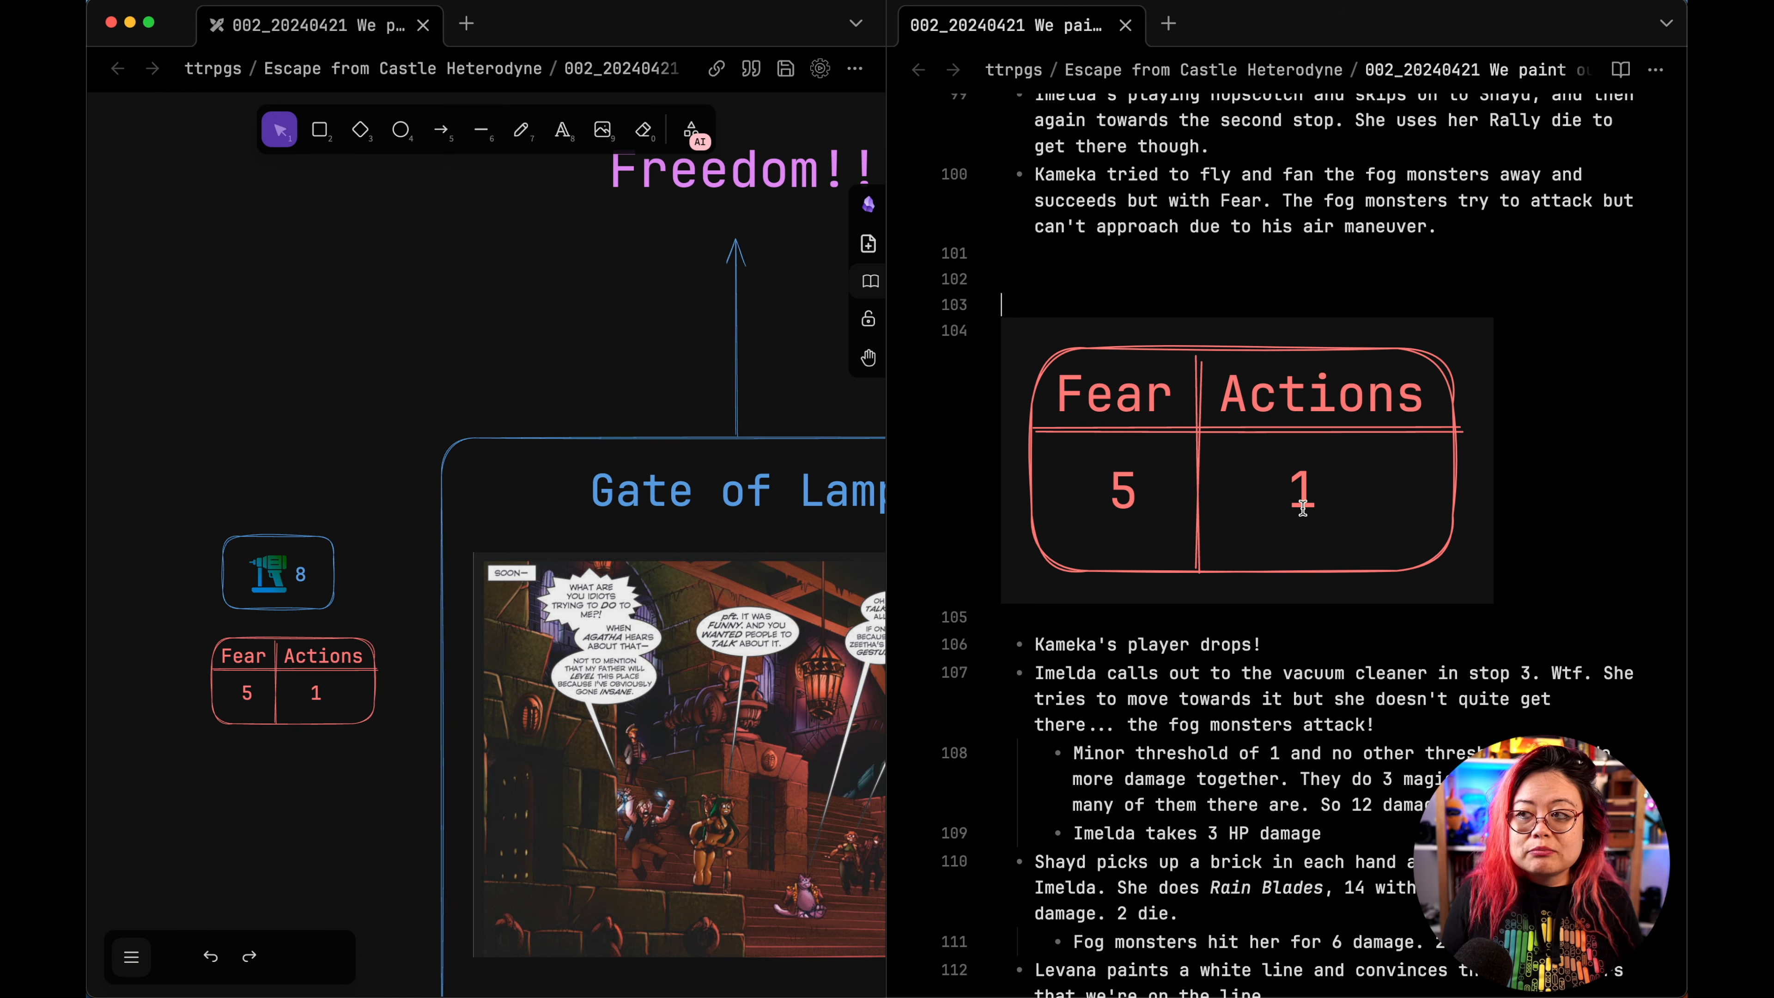
Step: Draw a rectangle around the purple cat on the stairs in the Gate of Lamps image
{"action": "scroll", "coordinate": [556, 269], "scroll_direction": "down", "scroll_amount": 5}
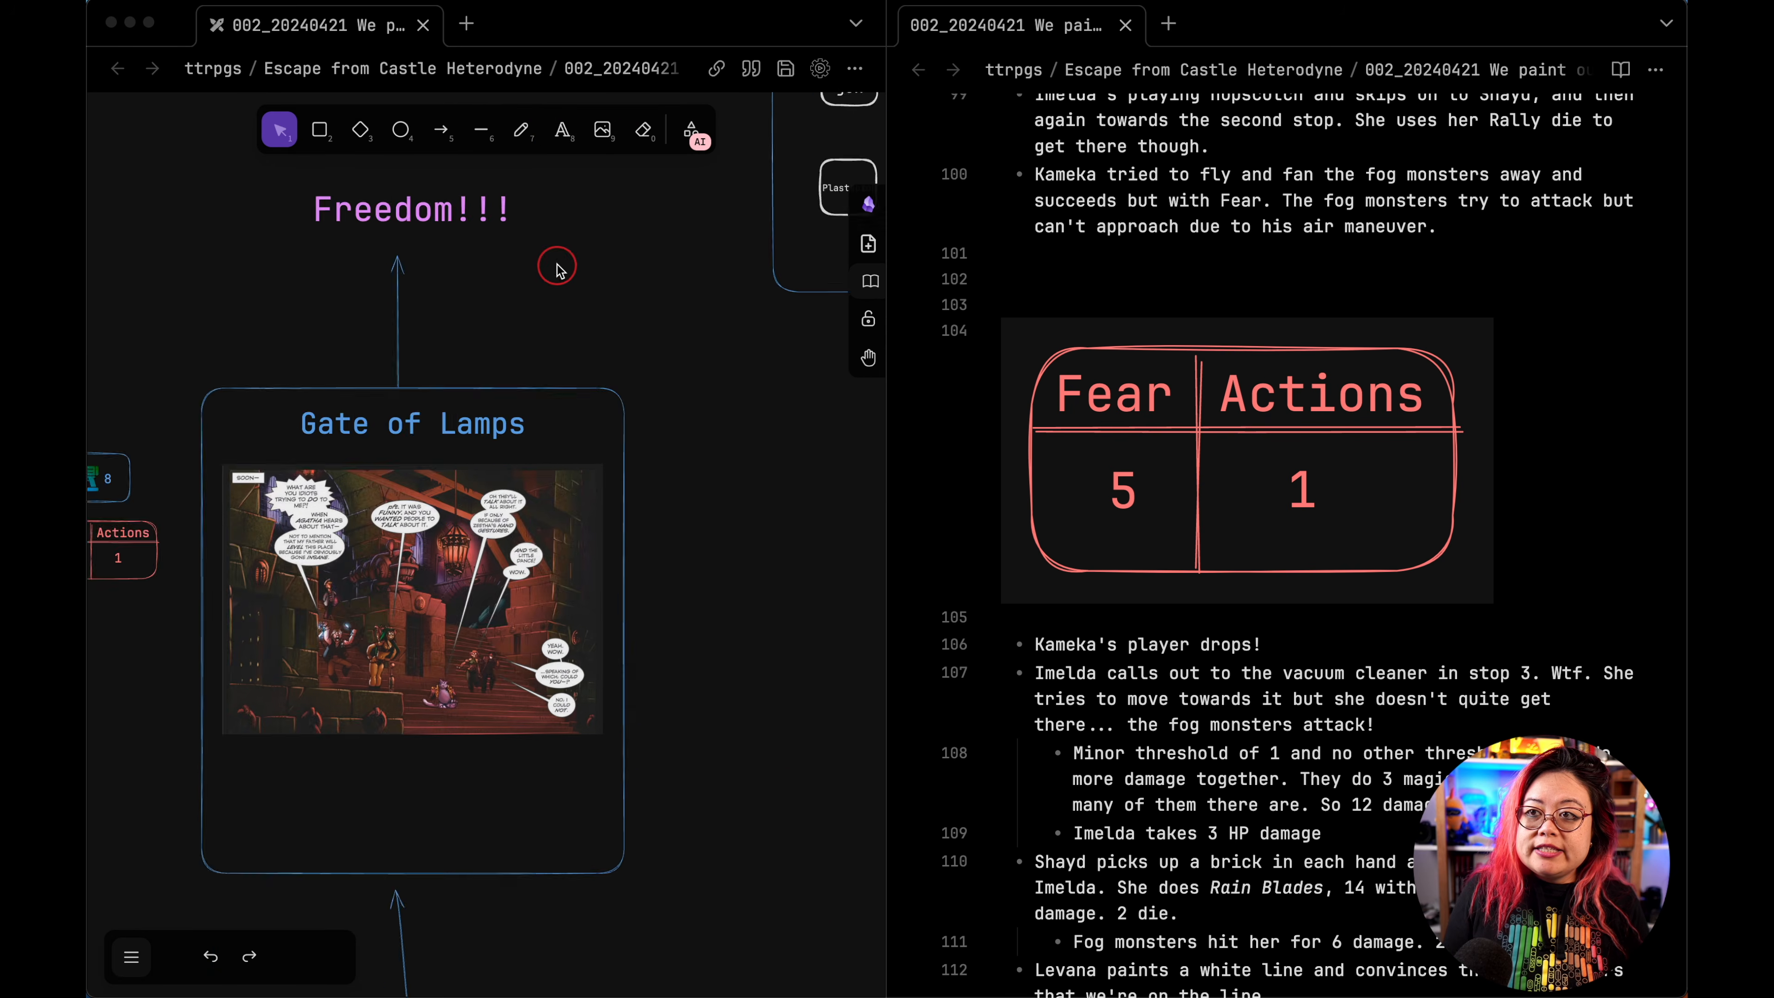
{"action": "scroll", "coordinate": [557, 269], "scroll_direction": "down", "scroll_amount": 2}
{"action": "scroll", "coordinate": [364, 713], "scroll_direction": "up", "scroll_amount": 5}
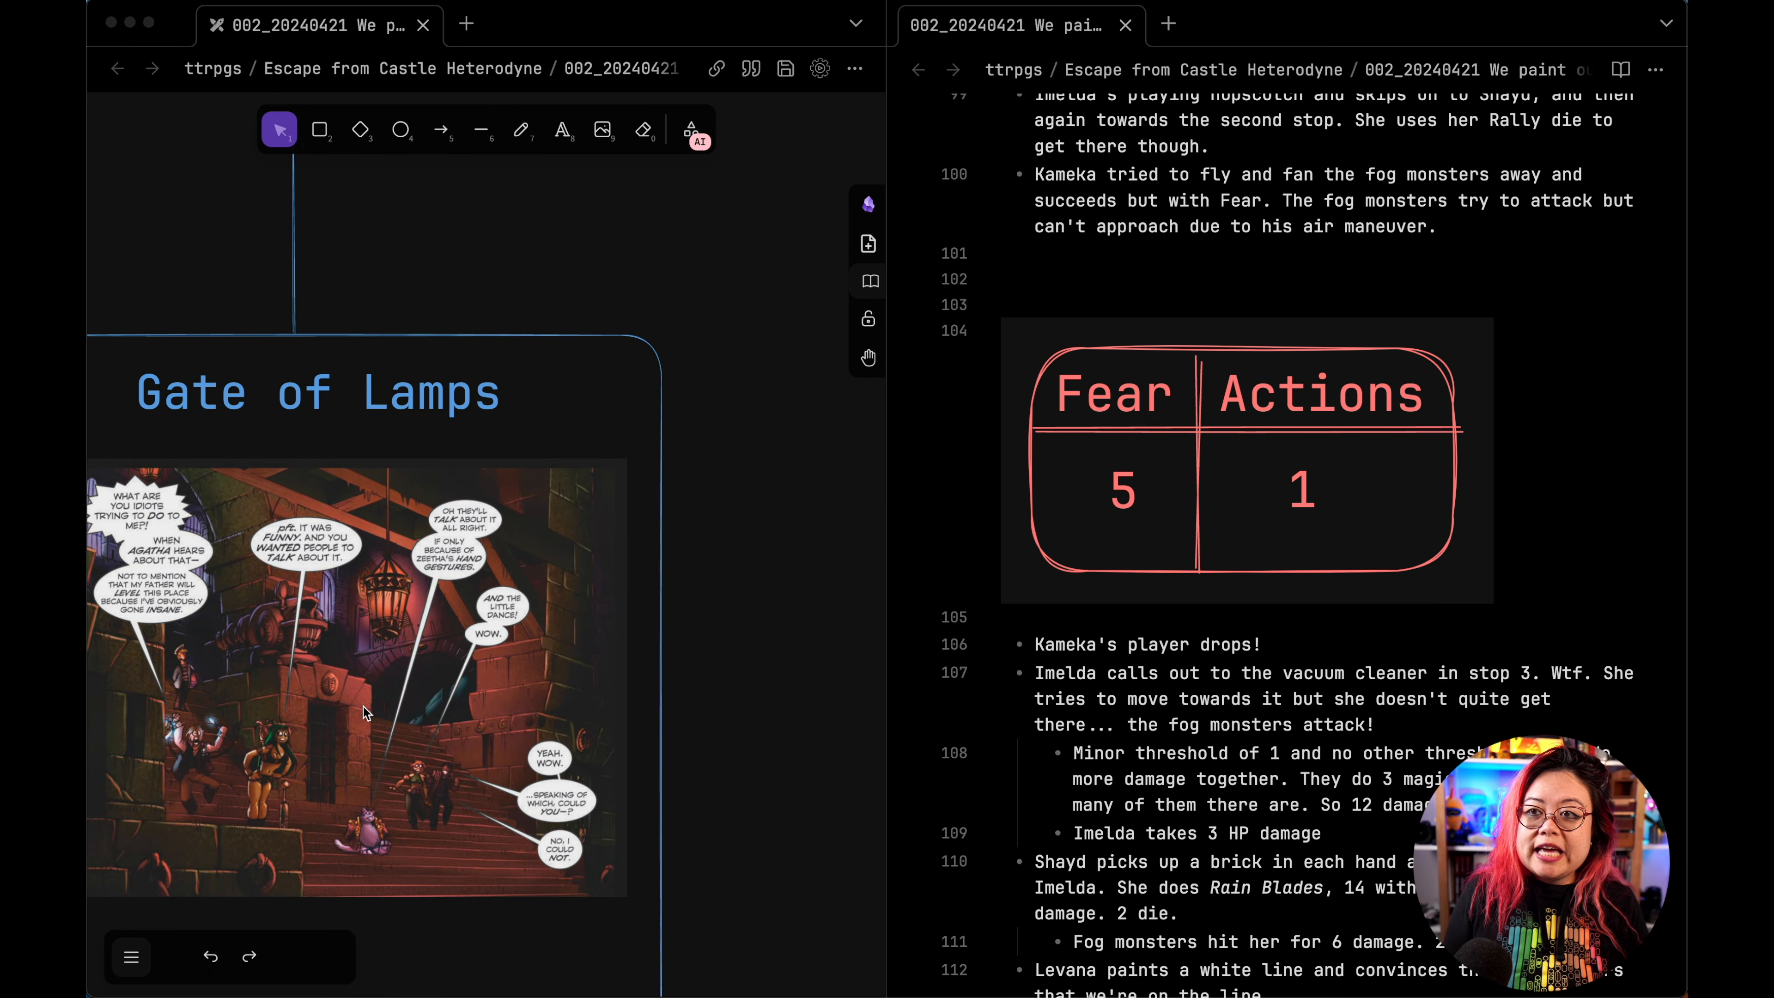
{"action": "scroll", "coordinate": [365, 713], "scroll_direction": "down", "scroll_amount": 5}
{"action": "scroll", "coordinate": [526, 490], "scroll_direction": "up", "scroll_amount": 2}
{"action": "scroll", "coordinate": [526, 489], "scroll_direction": "up", "scroll_amount": 5}
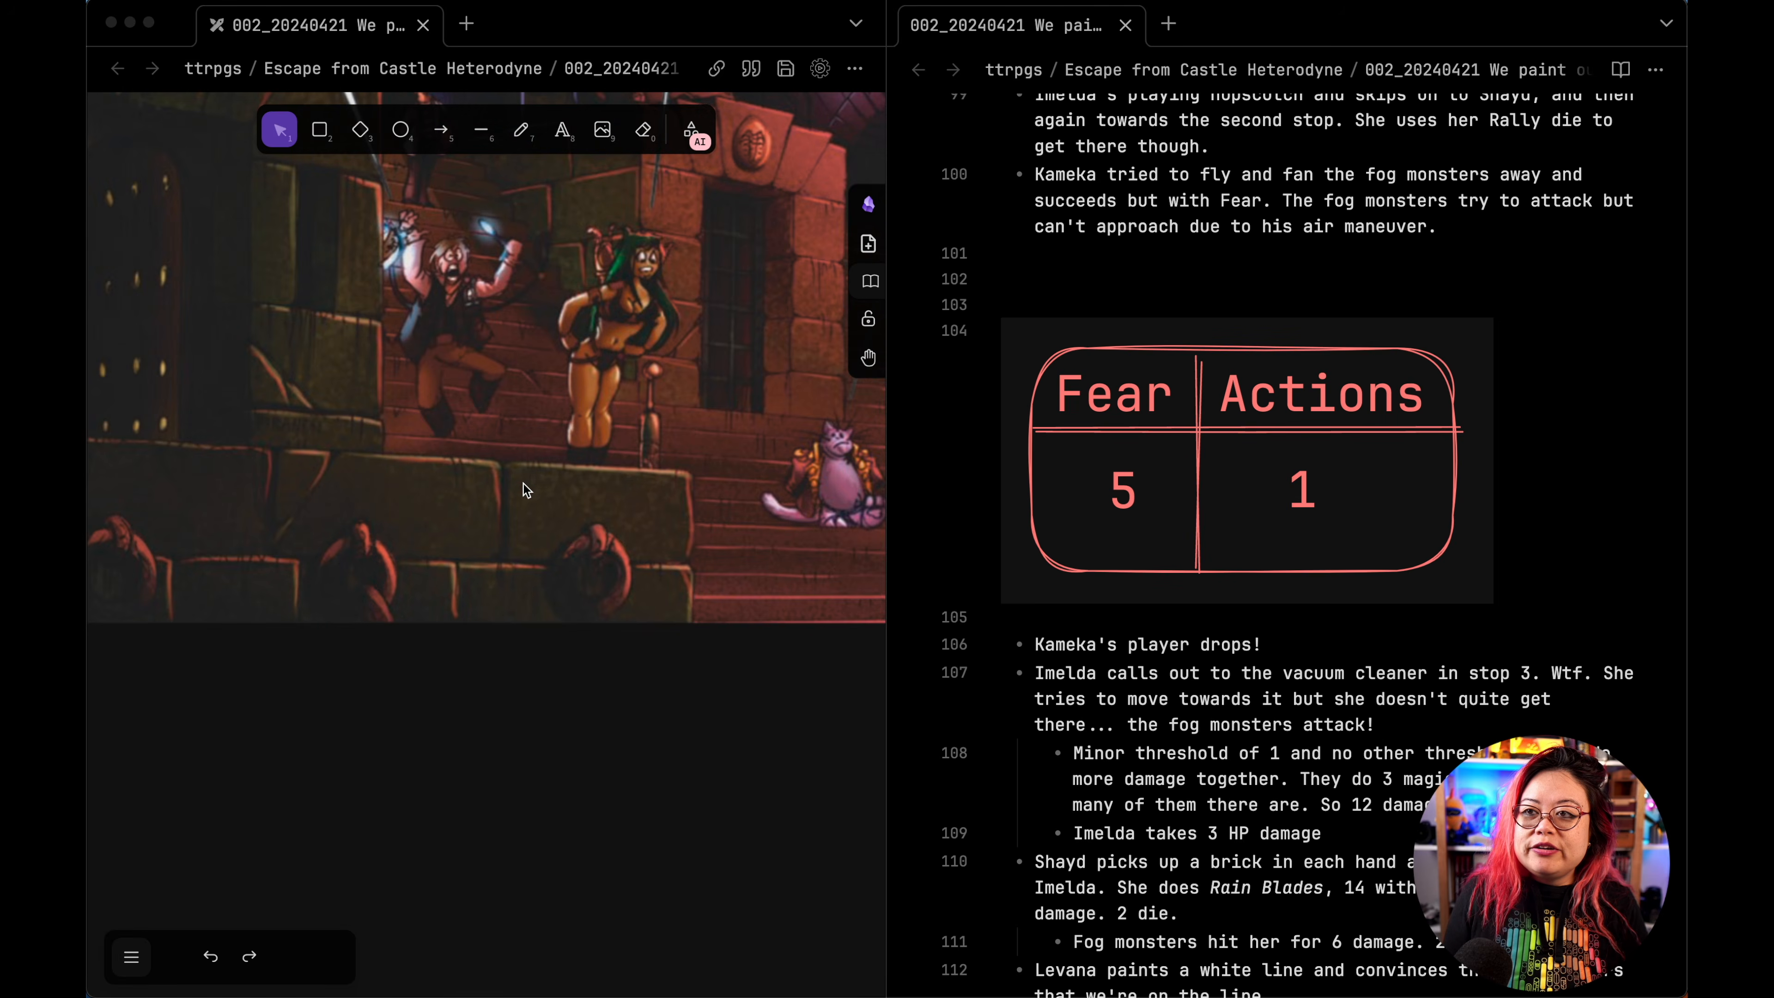
{"action": "scroll", "coordinate": [489, 503], "scroll_direction": "down", "scroll_amount": 5}
{"action": "scroll", "coordinate": [448, 520], "scroll_direction": "up", "scroll_amount": 4}
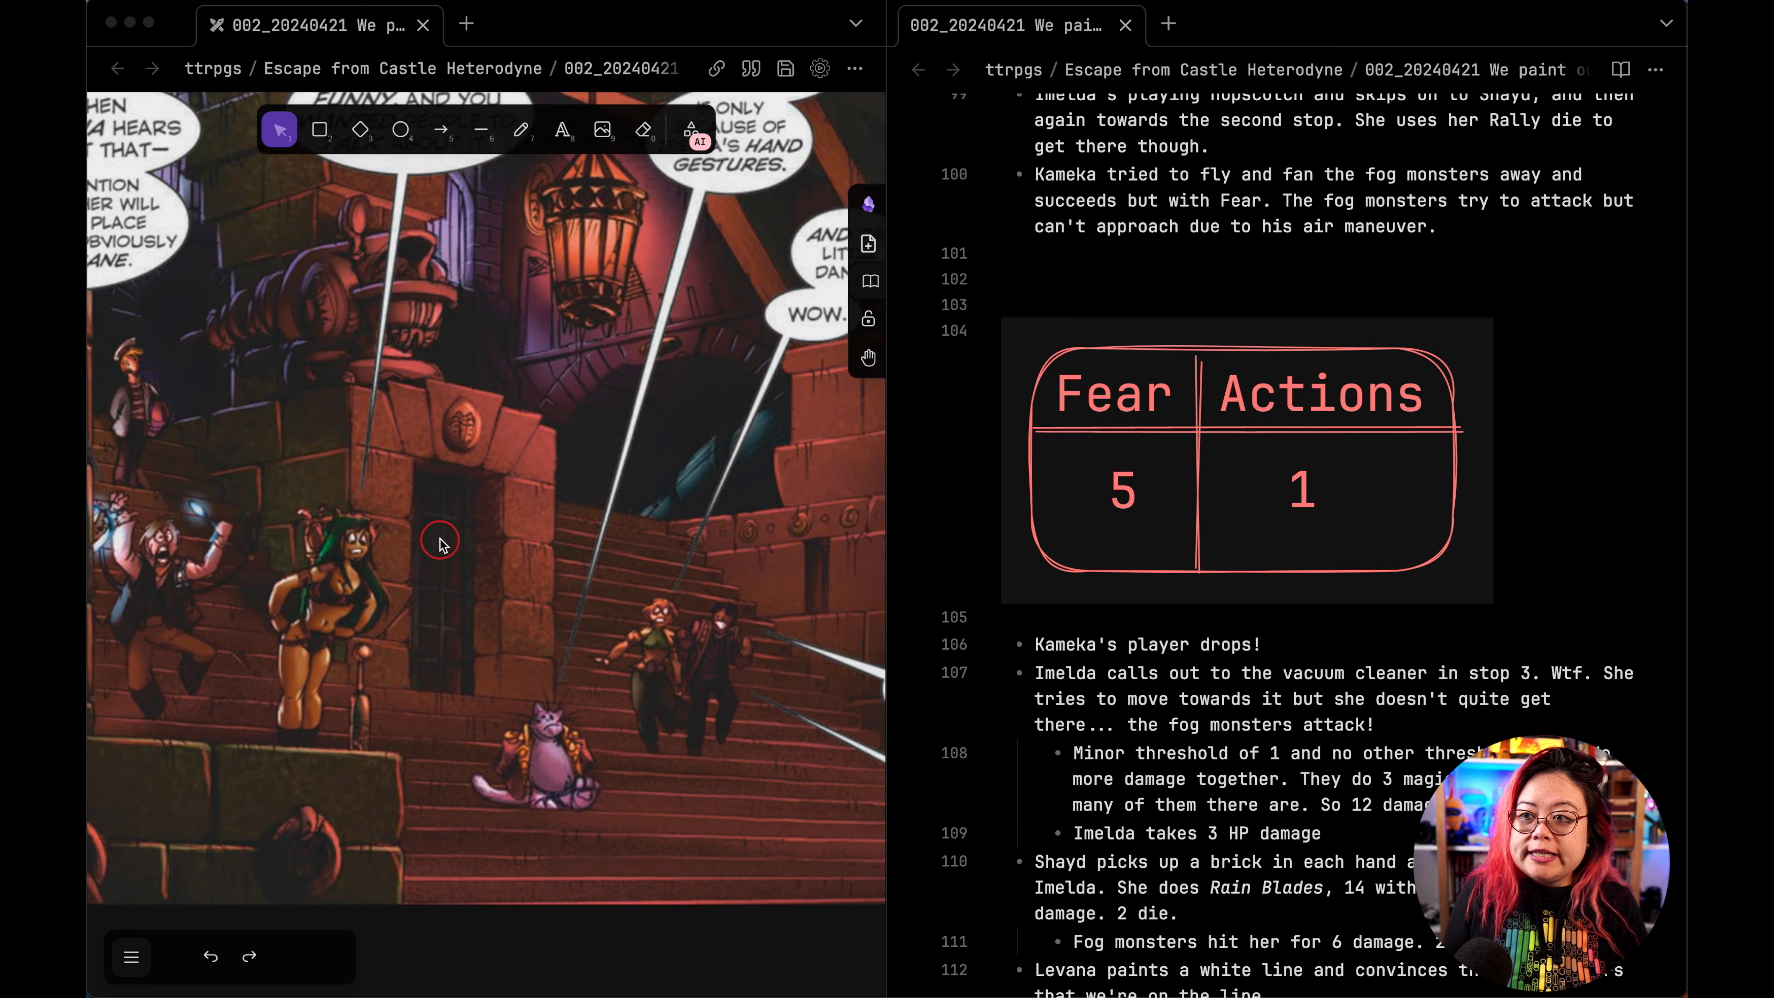
{"action": "scroll", "coordinate": [607, 766], "scroll_direction": "up", "scroll_amount": 5}
{"action": "scroll", "coordinate": [493, 654], "scroll_direction": "up", "scroll_amount": 2}
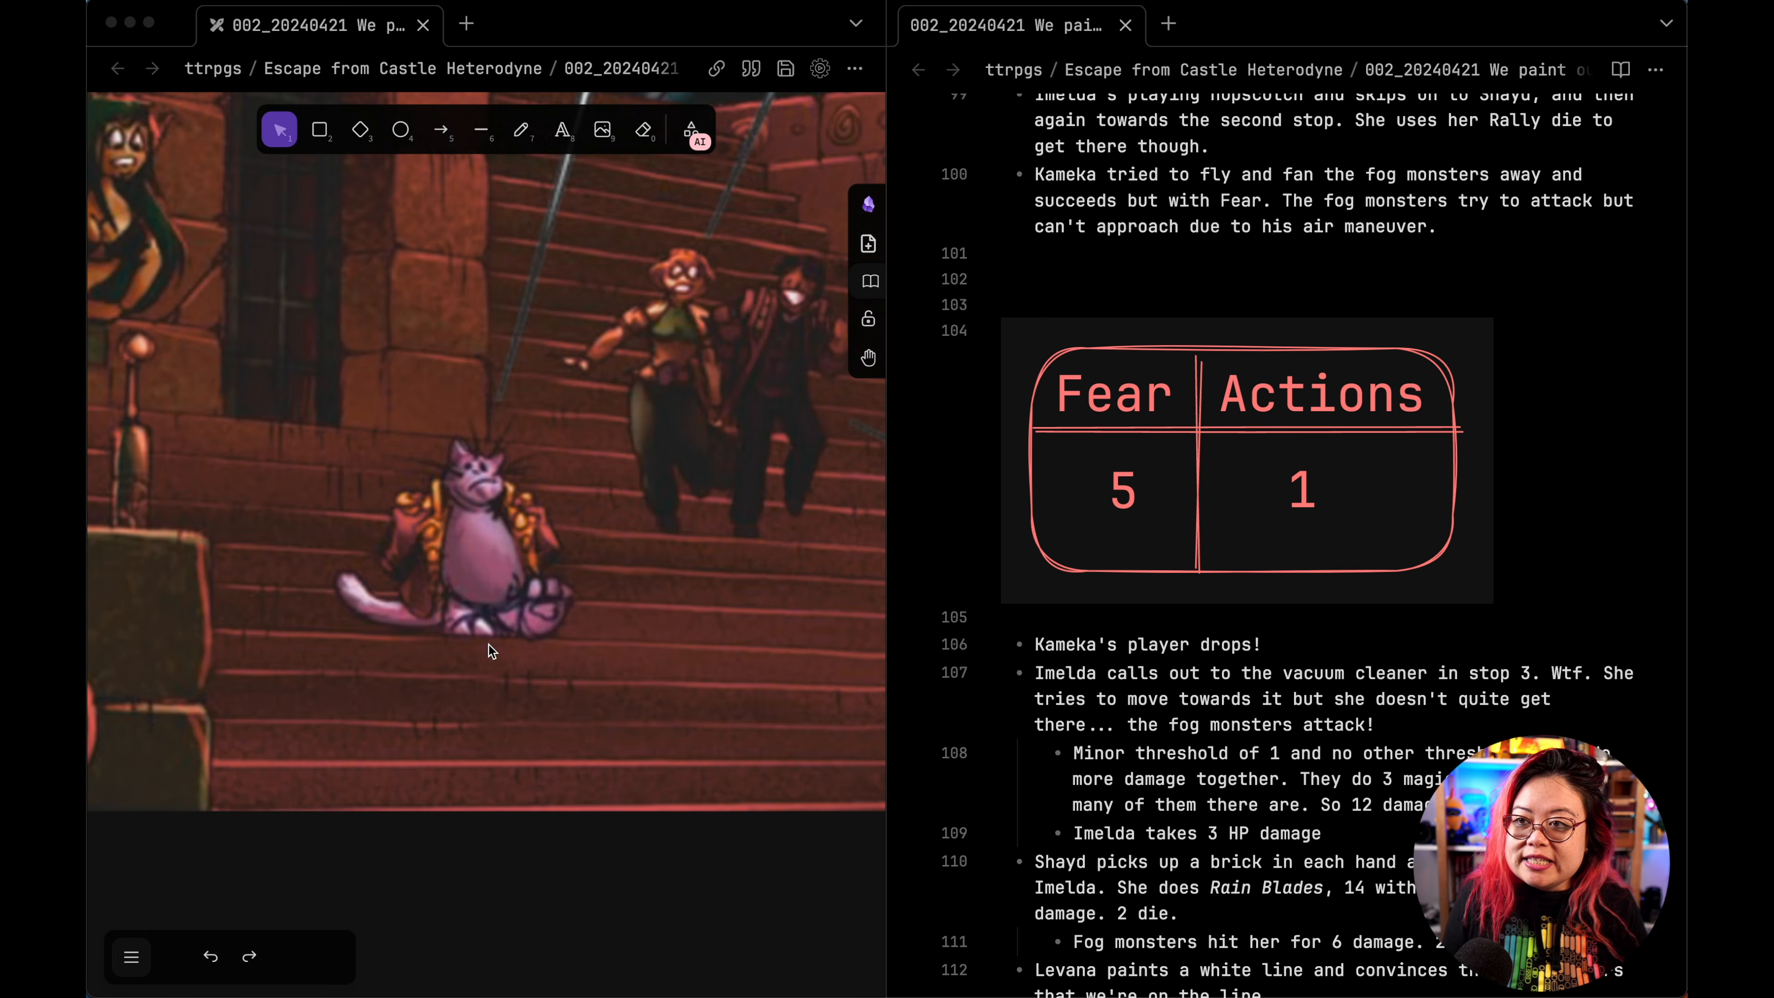
{"action": "left_click", "coordinate": [319, 129]}
{"action": "left_click", "coordinate": [327, 129]}
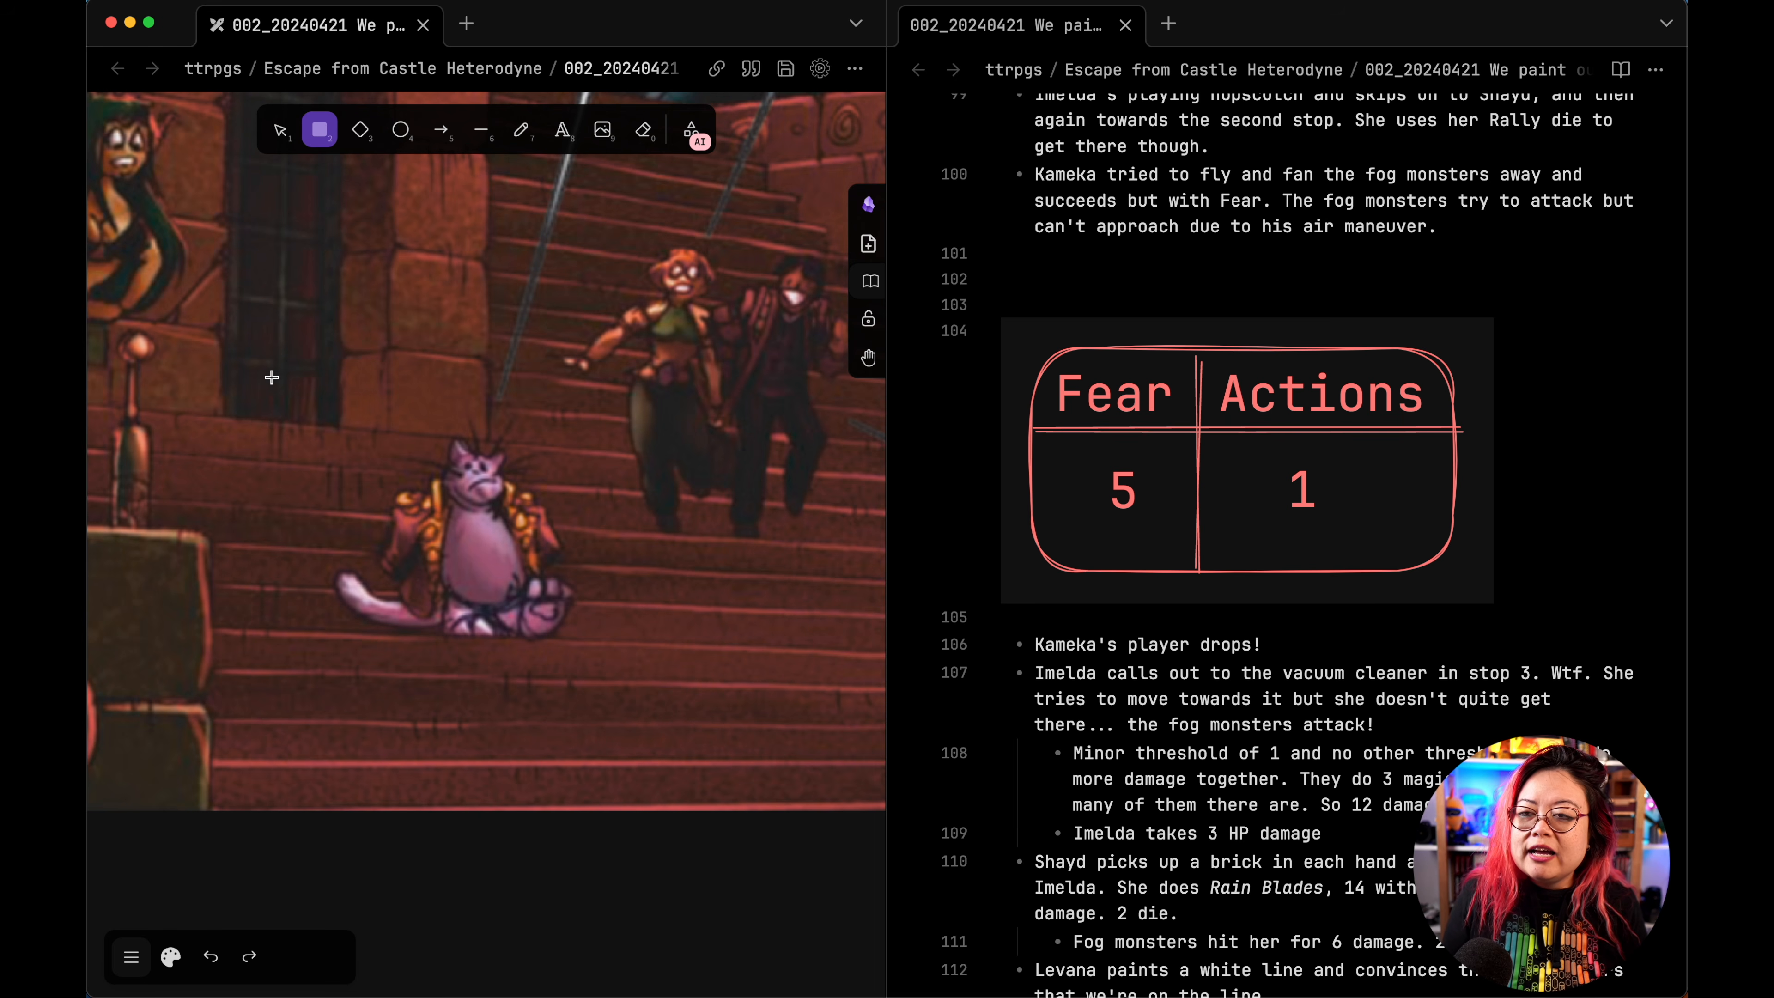
{"action": "left_click_drag", "start_coordinate": [271, 378], "coordinate": [686, 707]}
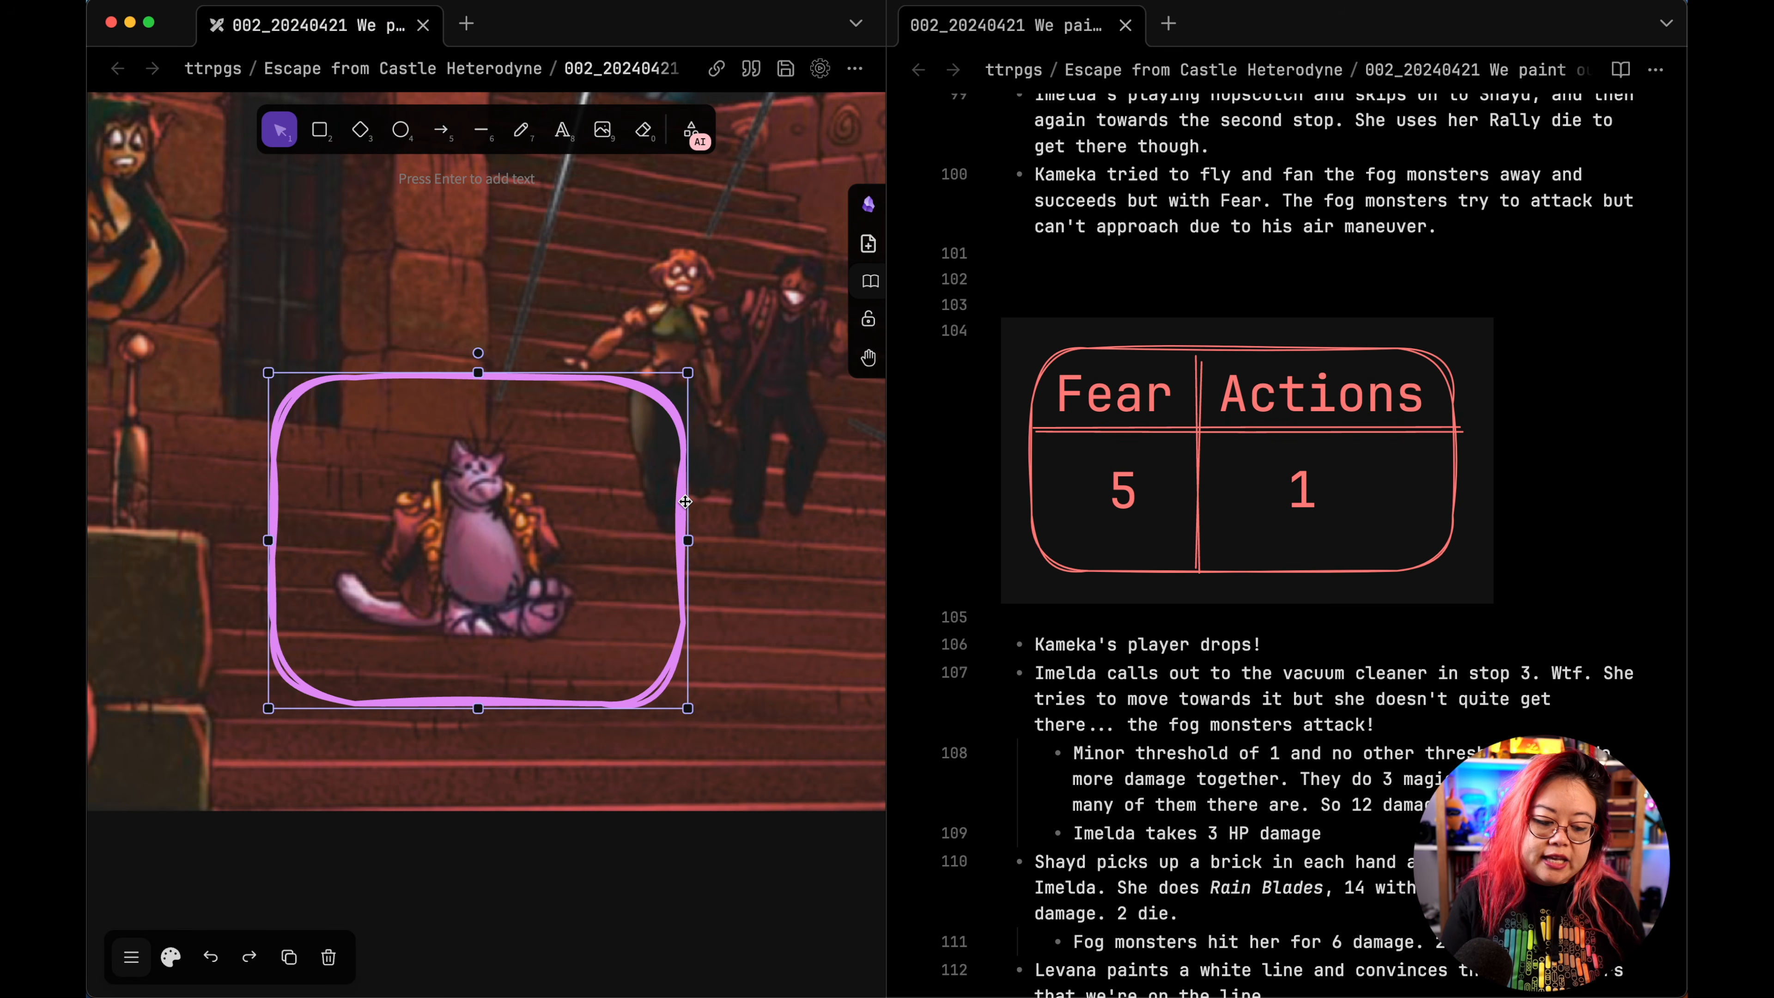
Step: Copy an area link for the rectangle around the cat with the alias "Cat thing"
{"action": "key", "text": "ctrl+alt+super+a"}
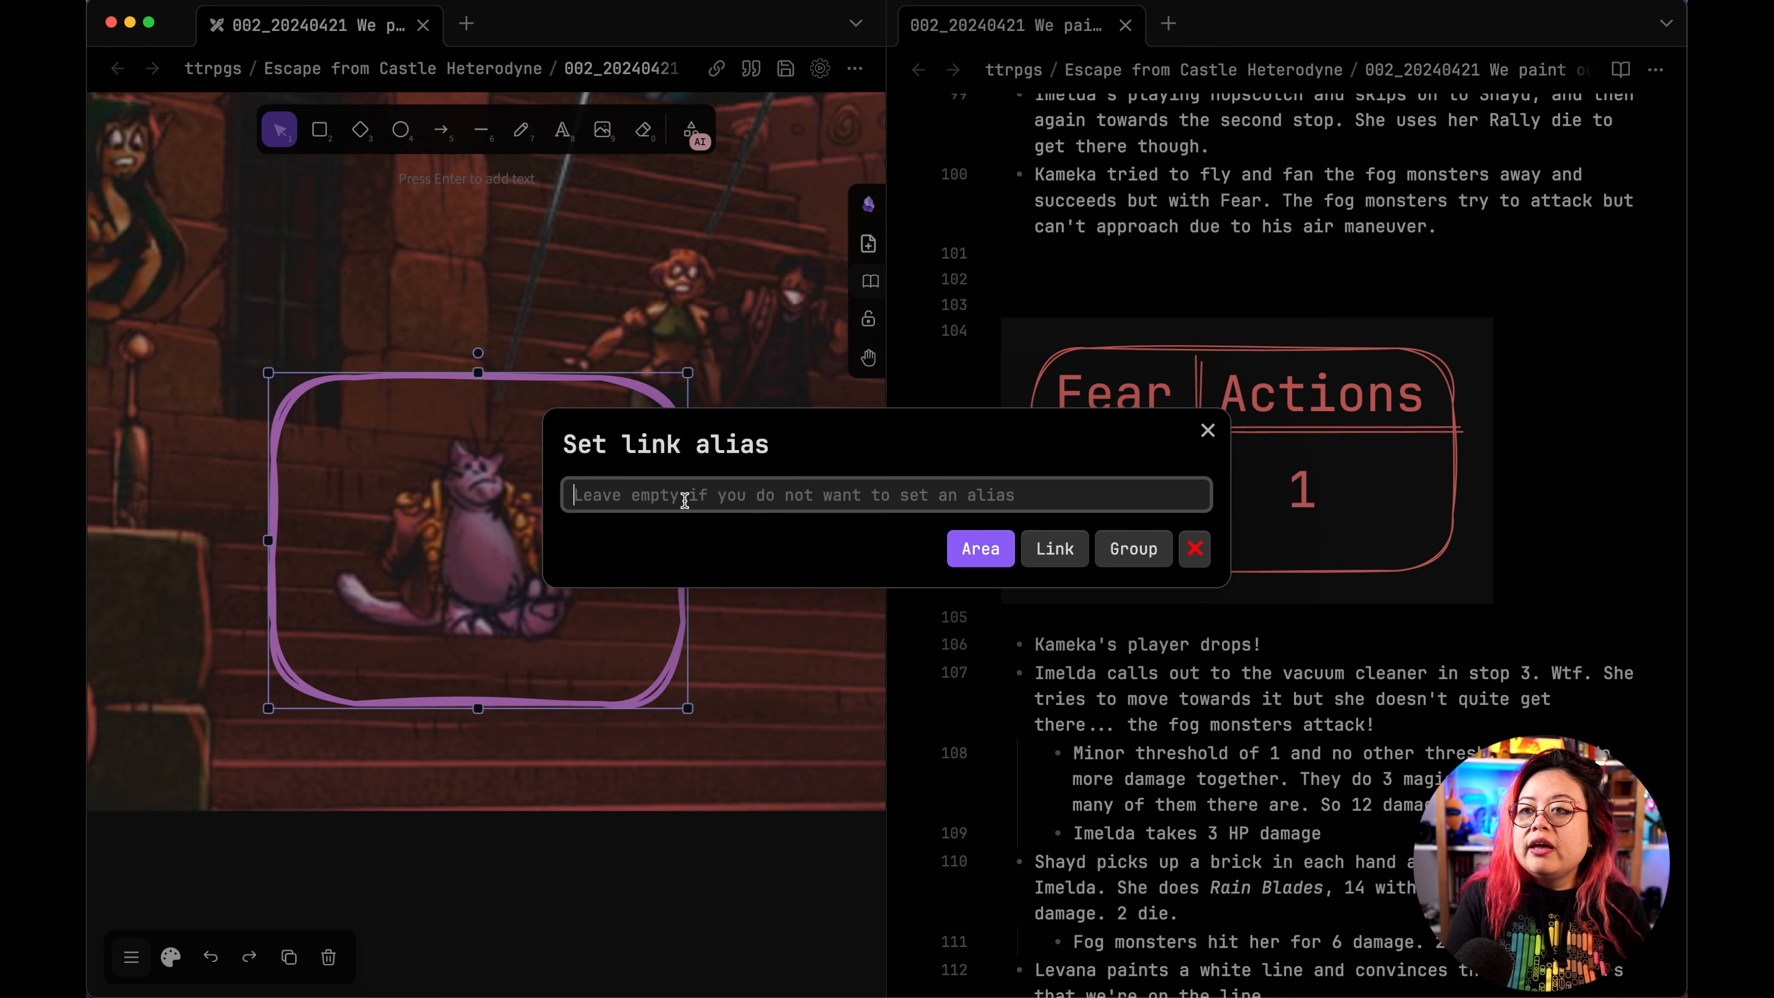
{"action": "type", "text": "Cat thing"}
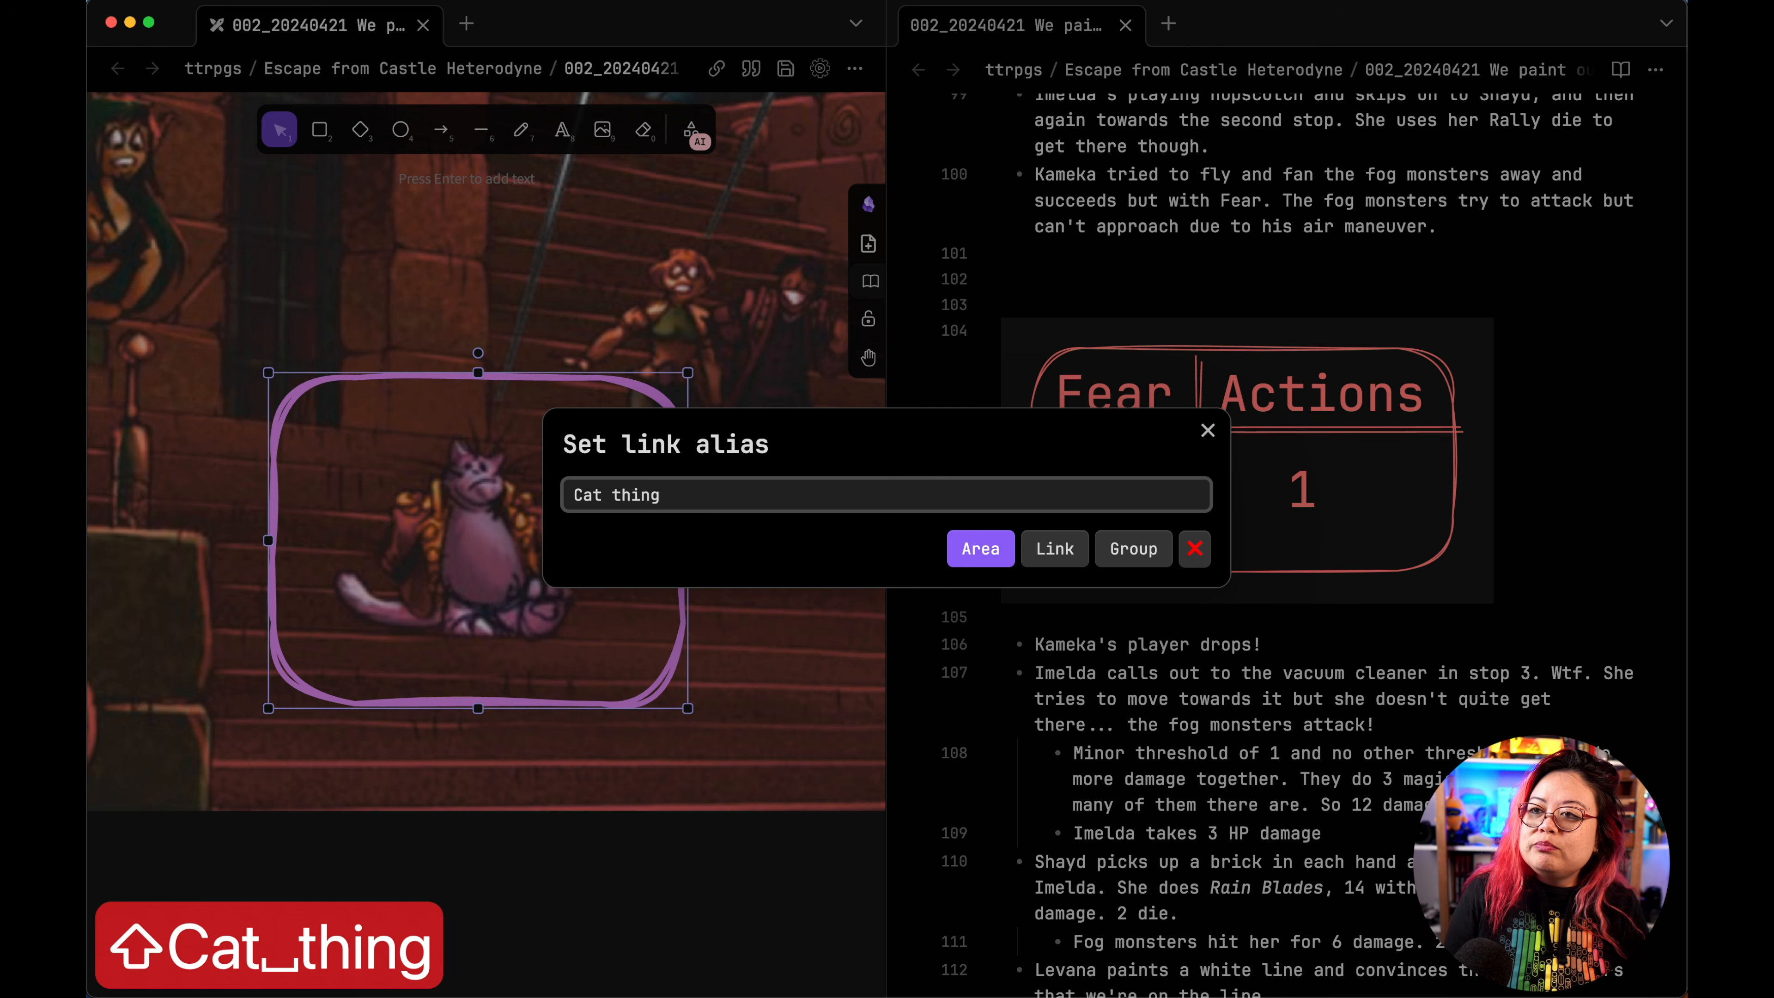
{"action": "key", "text": "Return"}
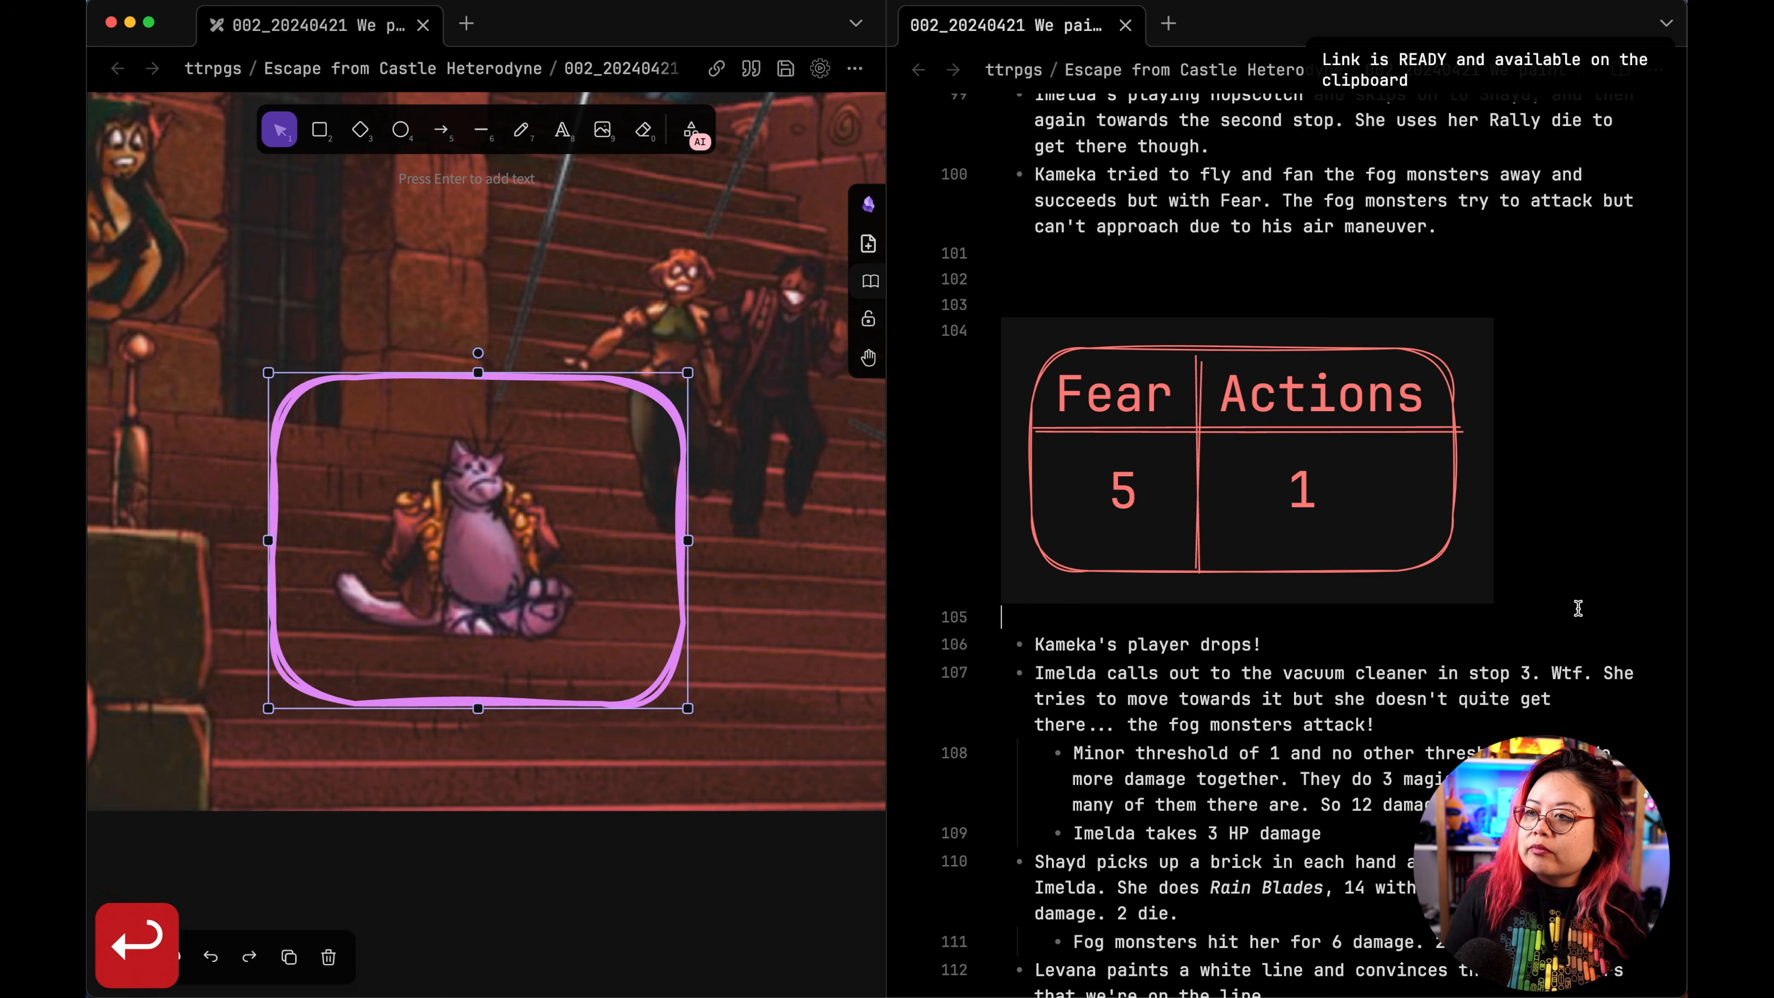
Step: Paste the Cat thing area embed below the Fear and Actions embed in the Markdown note and check its link source
{"action": "key", "text": "Return"}
{"action": "key", "text": "Return"}
{"action": "key", "text": "Up"}
{"action": "type", "text": "![[ttrpgs/Escape from Castle Heterodyne/002_20240421 We paint our own white lines.md#^area=GoWTmnDdI7e3UuqpOB95c|Cat thing]]"}
{"action": "key", "text": "Return"}
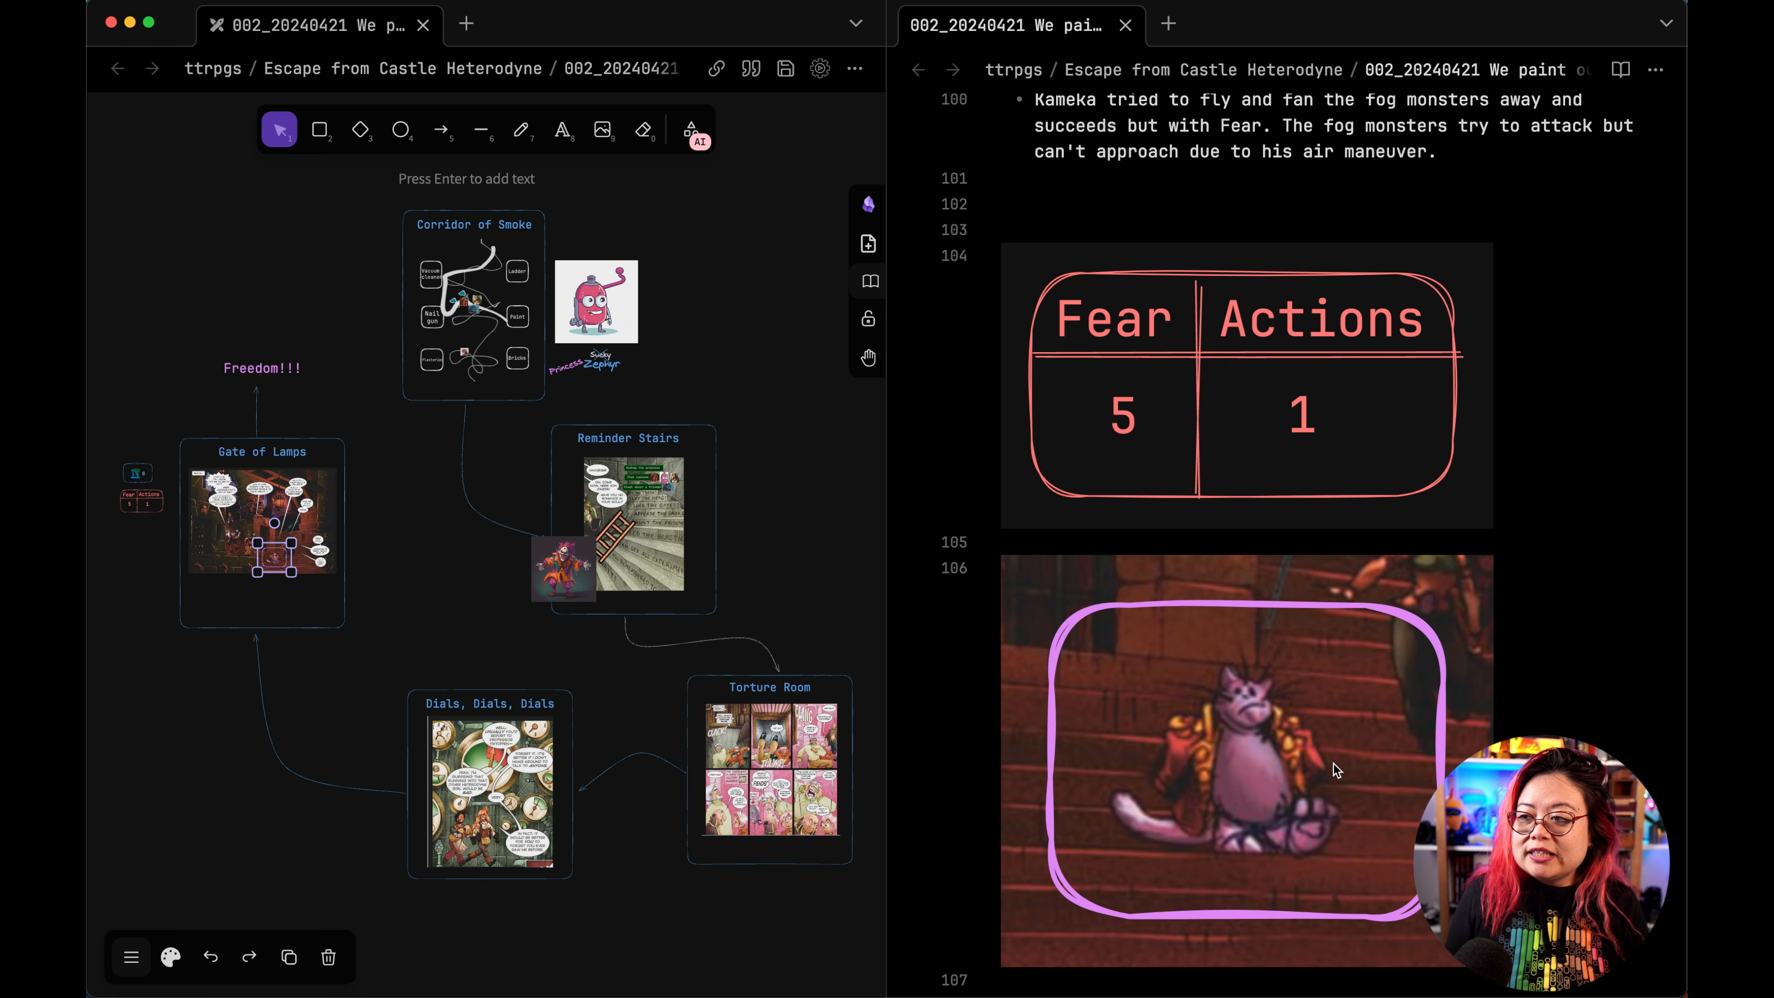
{"action": "left_click", "coordinate": [1593, 617]}
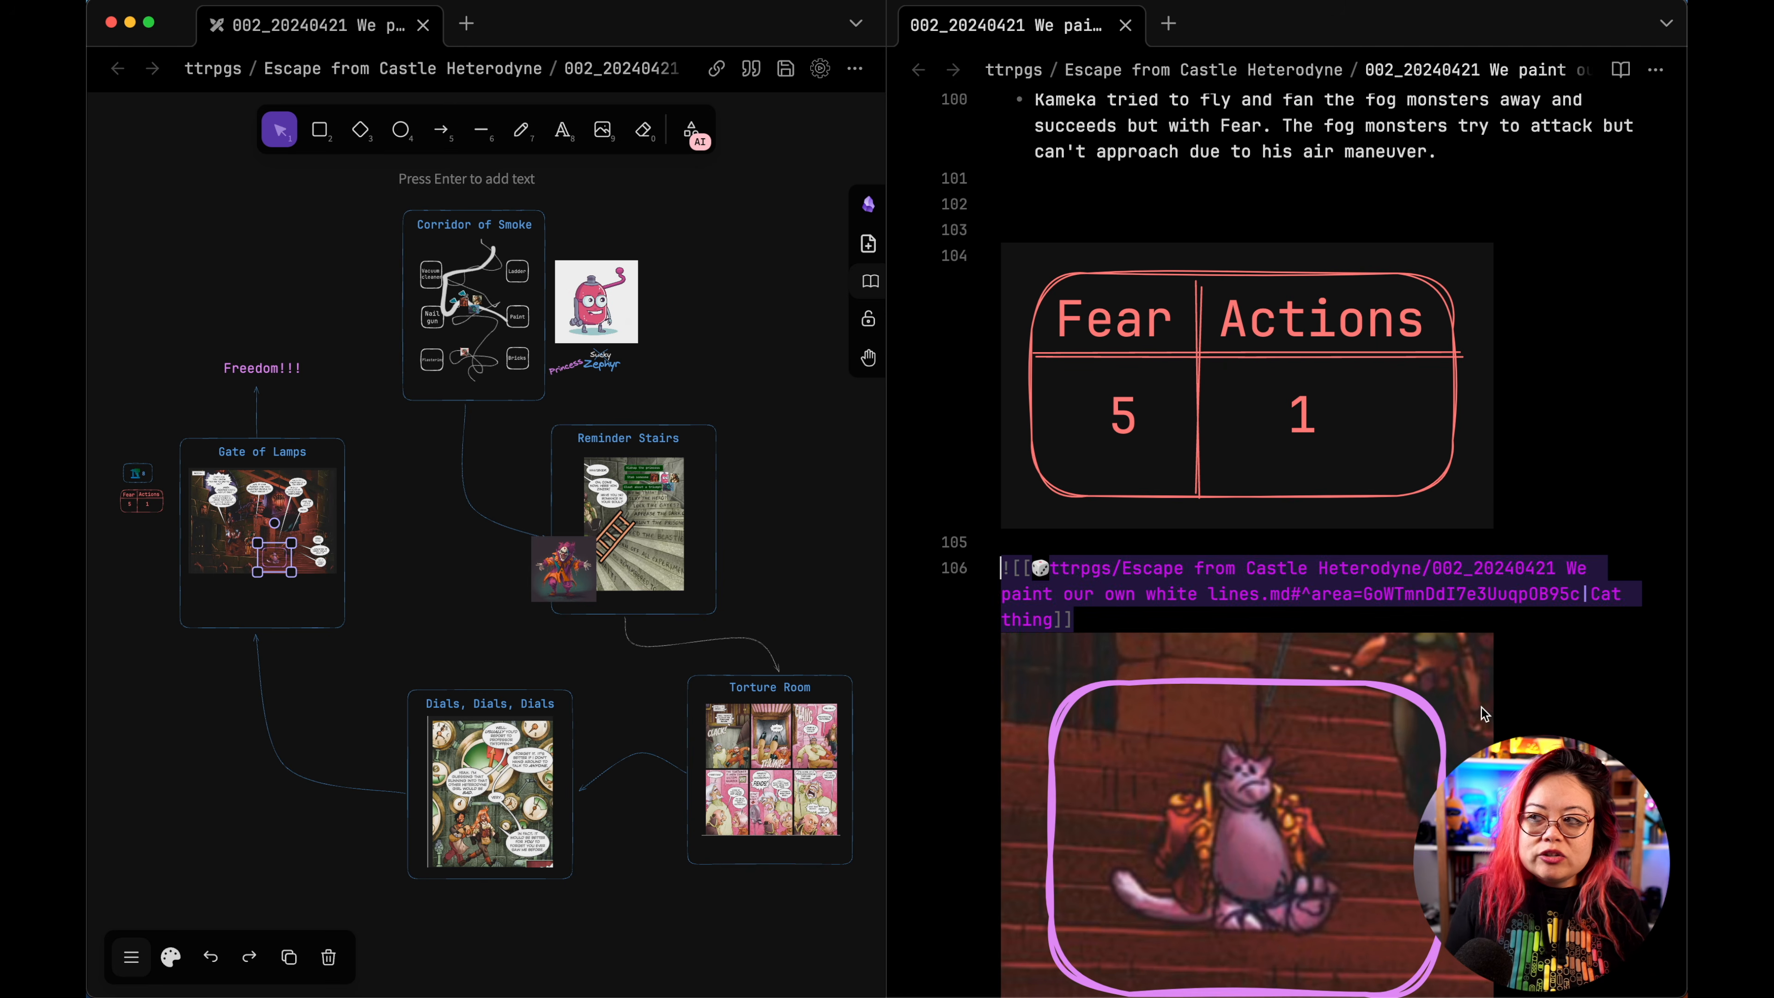
{"action": "left_click", "coordinate": [1327, 542]}
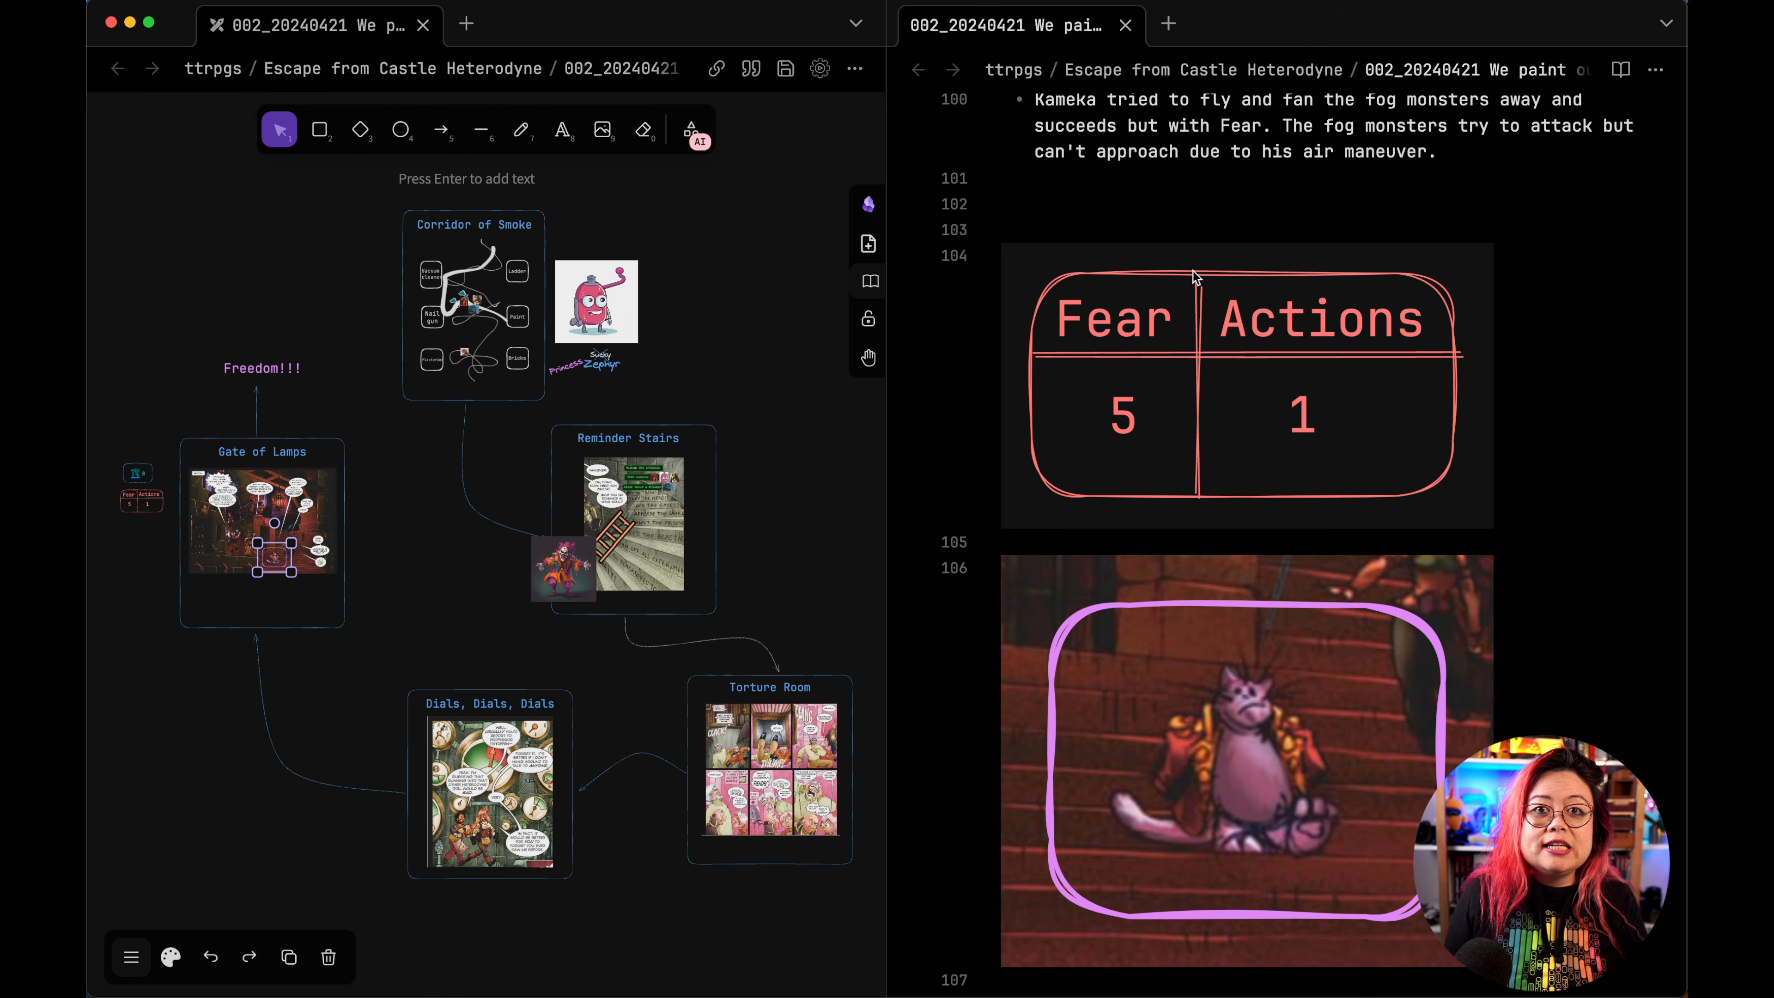
Step: Close the Markdown view of the session note and open the ExcaliBrain Normal graph for the drawing
{"action": "key", "text": "super+w"}
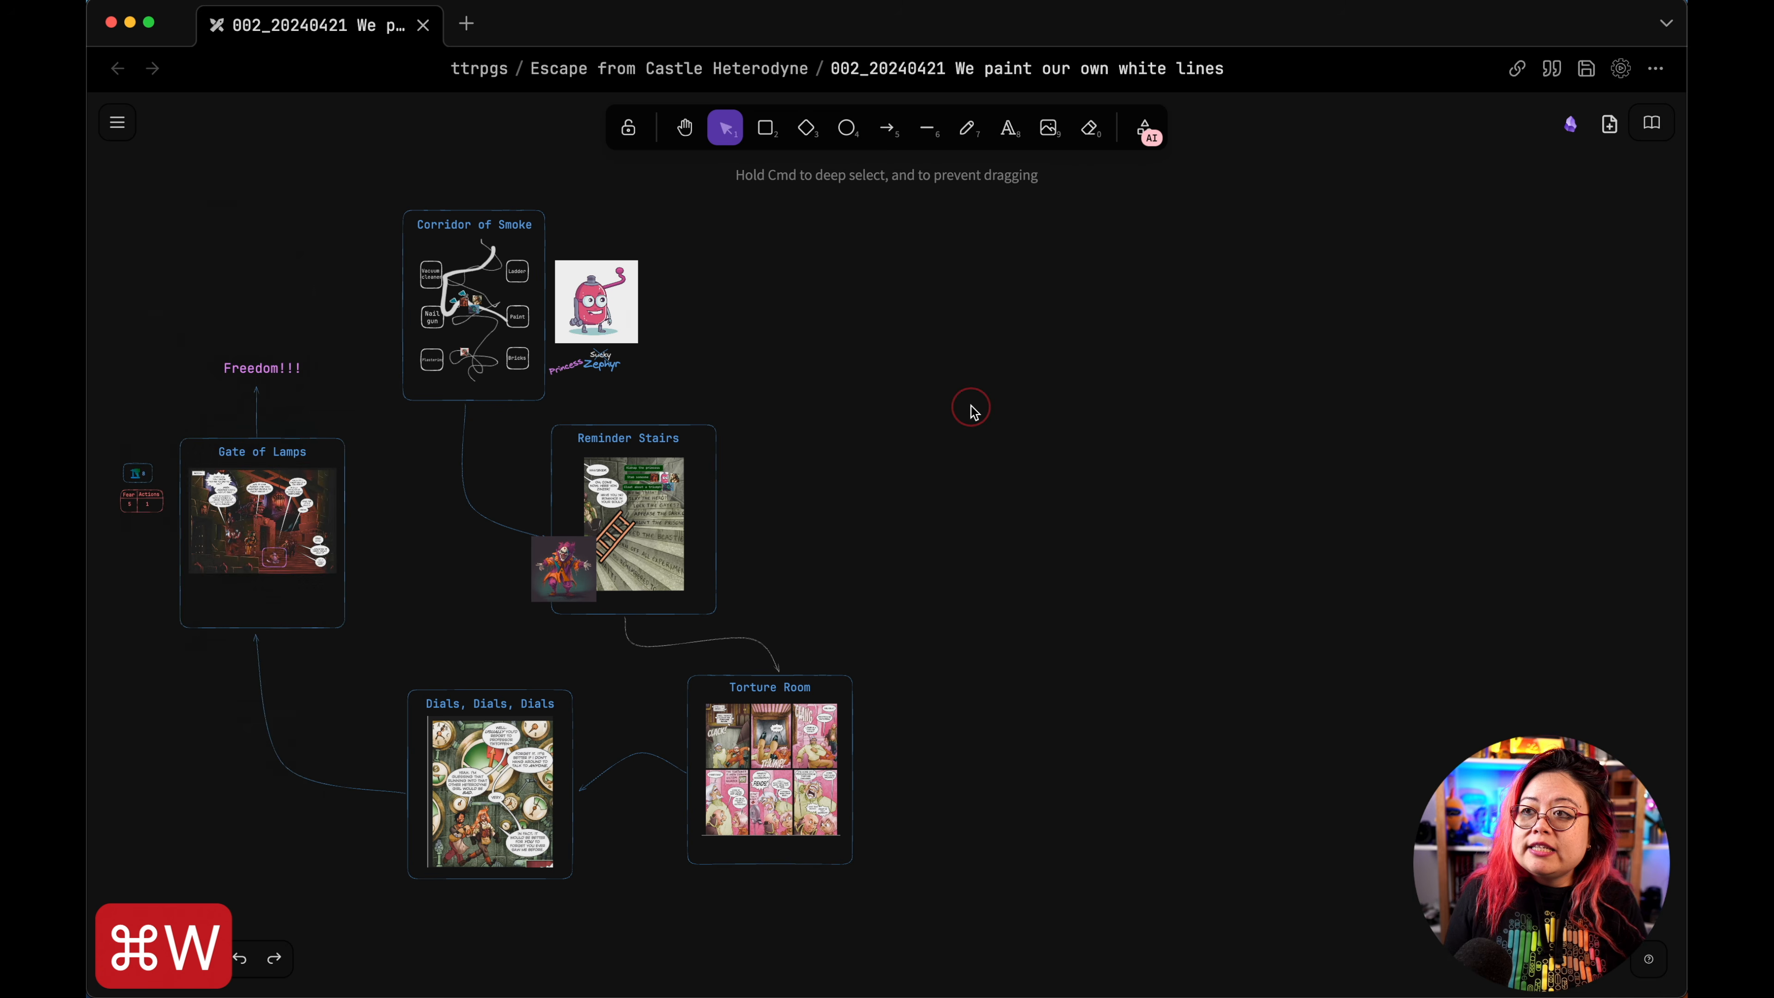
{"action": "key", "text": "super+p"}
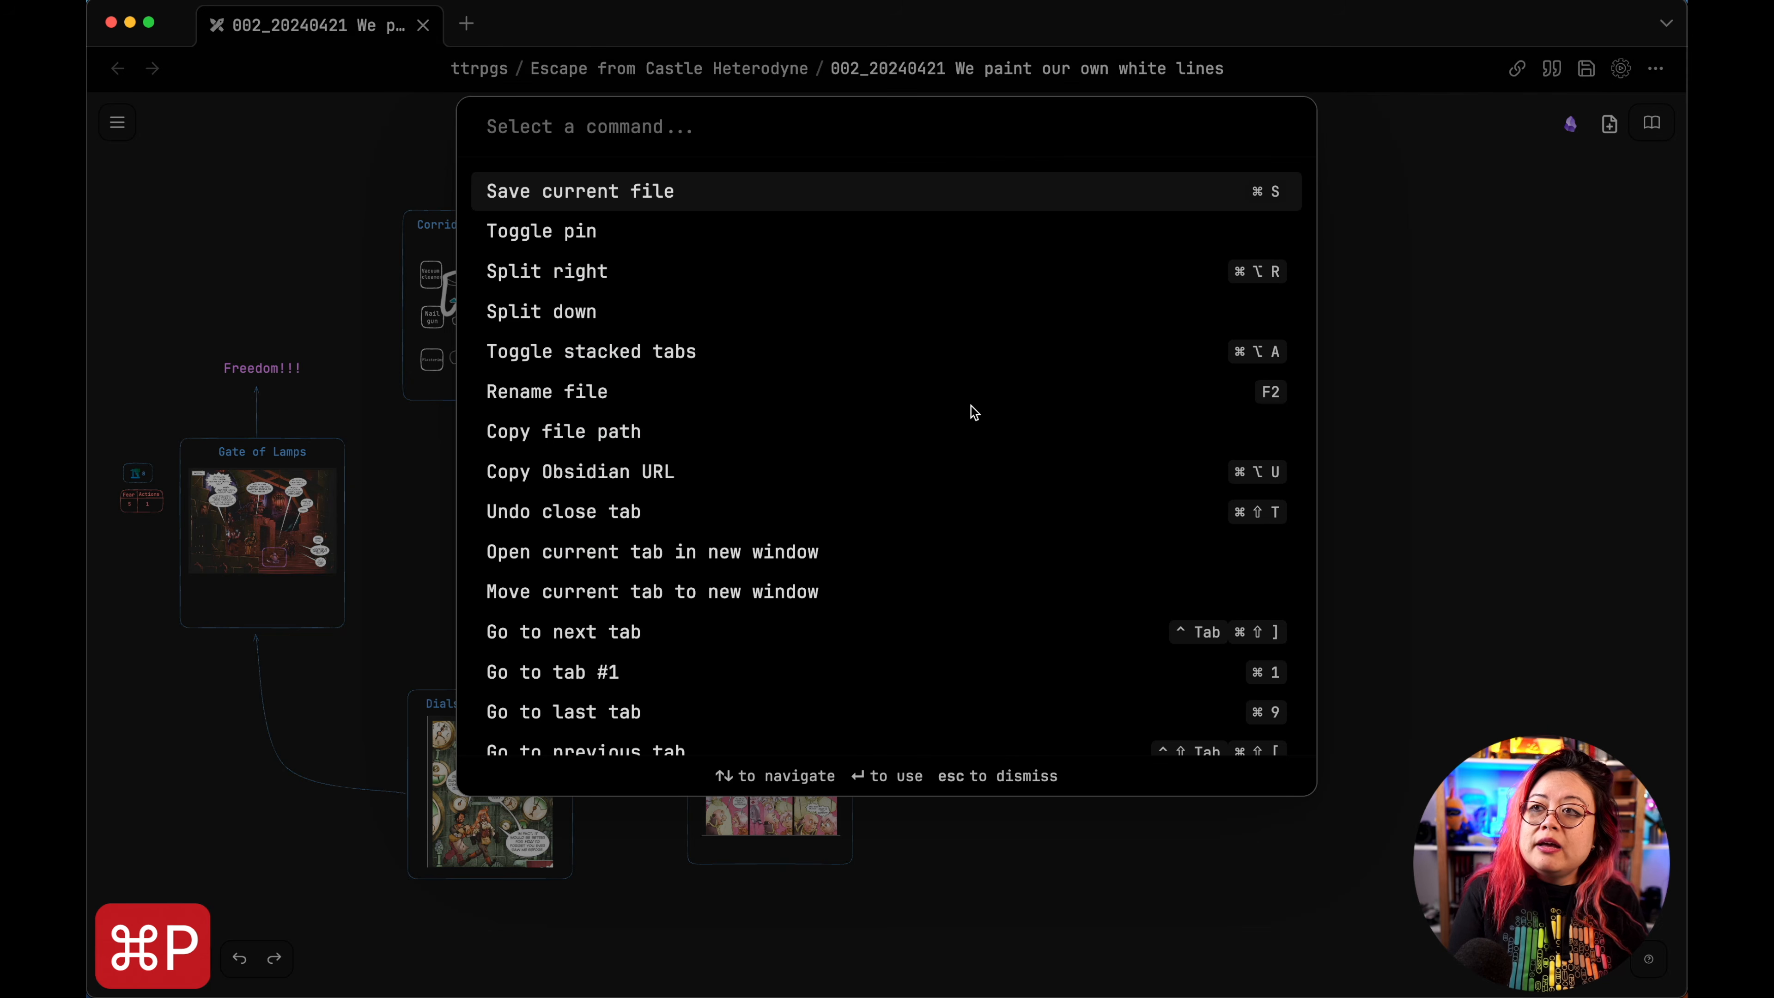
{"action": "type", "text": "exca"}
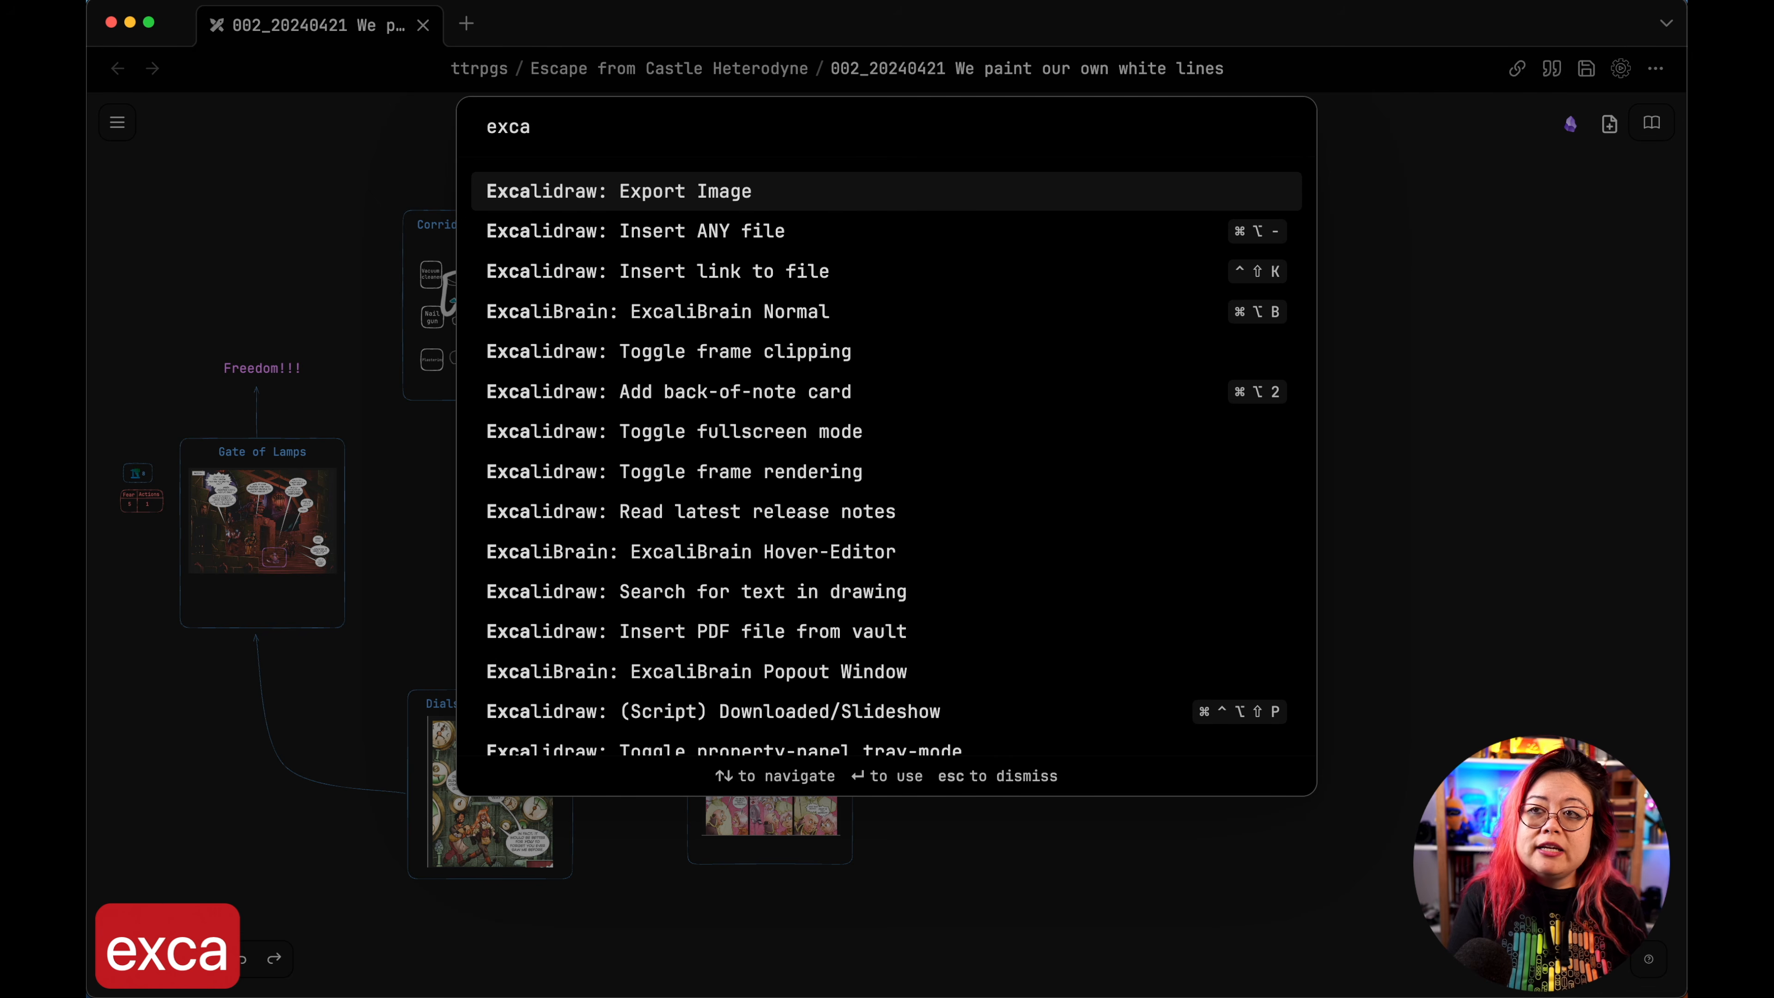
{"action": "type", "text": "livbe`"}
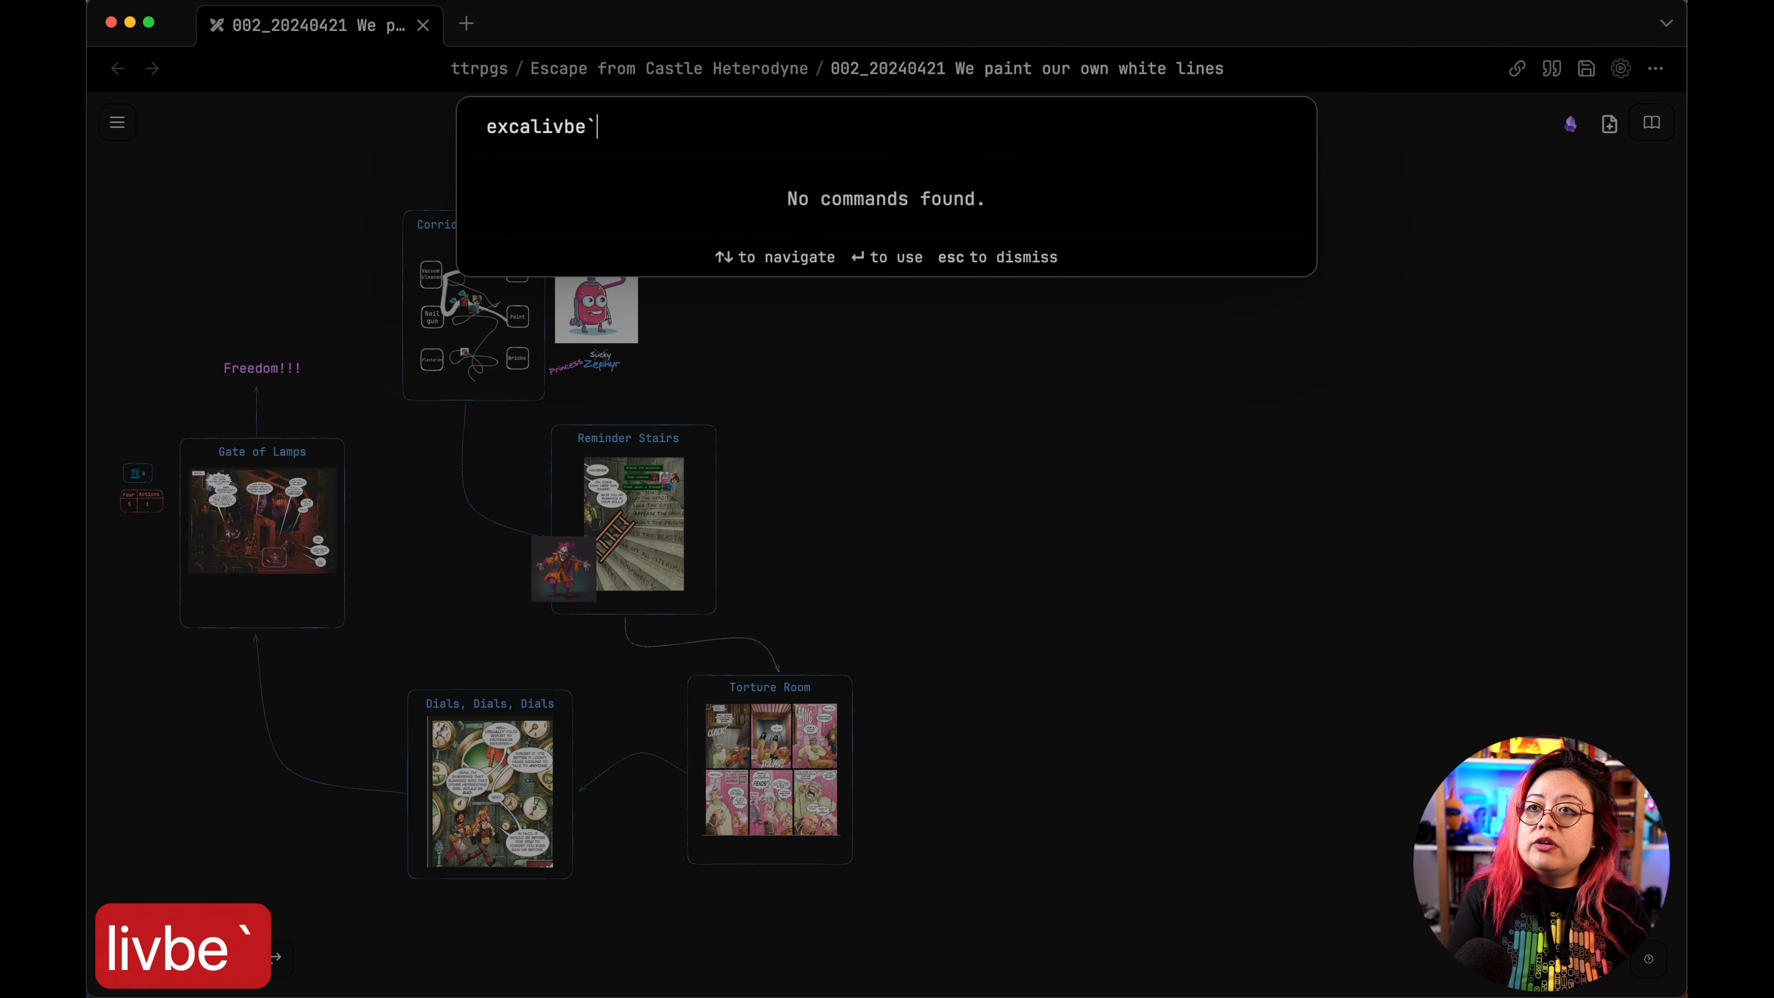
{"action": "key", "text": "BackSpace"}
{"action": "key", "text": "BackSpace"}
{"action": "key", "text": "BackSpace"}
{"action": "key", "text": "BackSpace"}
{"action": "type", "text": "brain"}
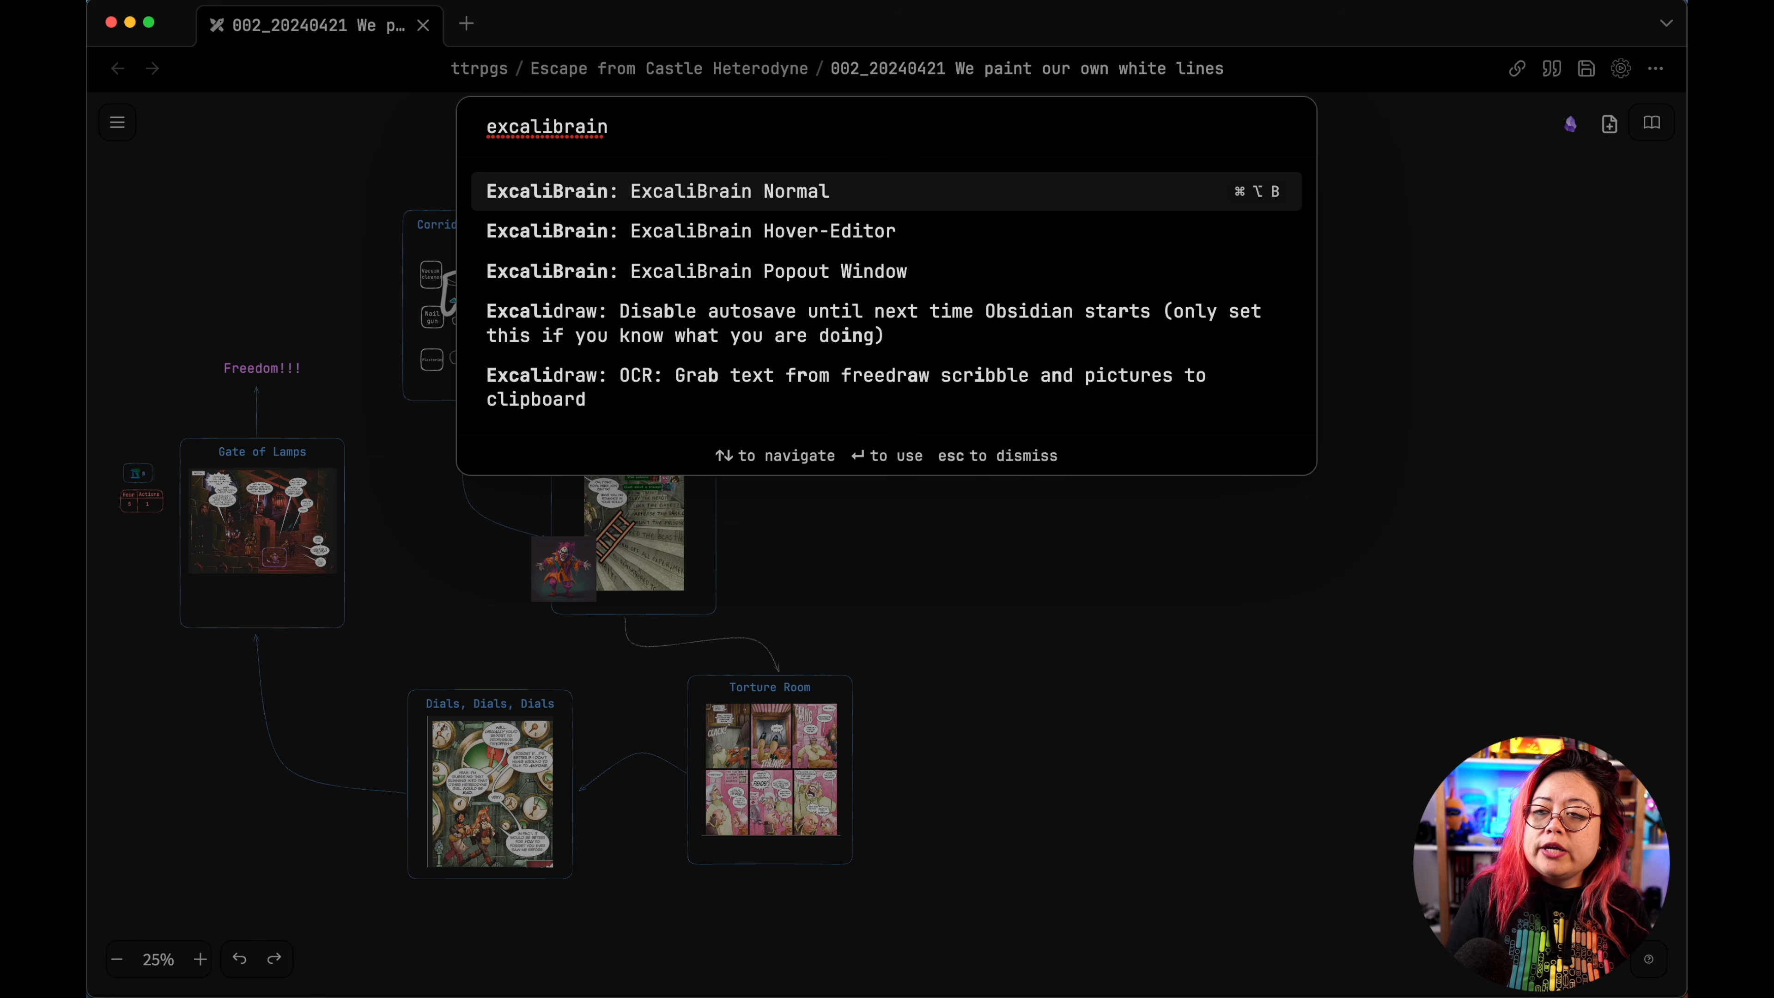
{"action": "key", "text": "Return"}
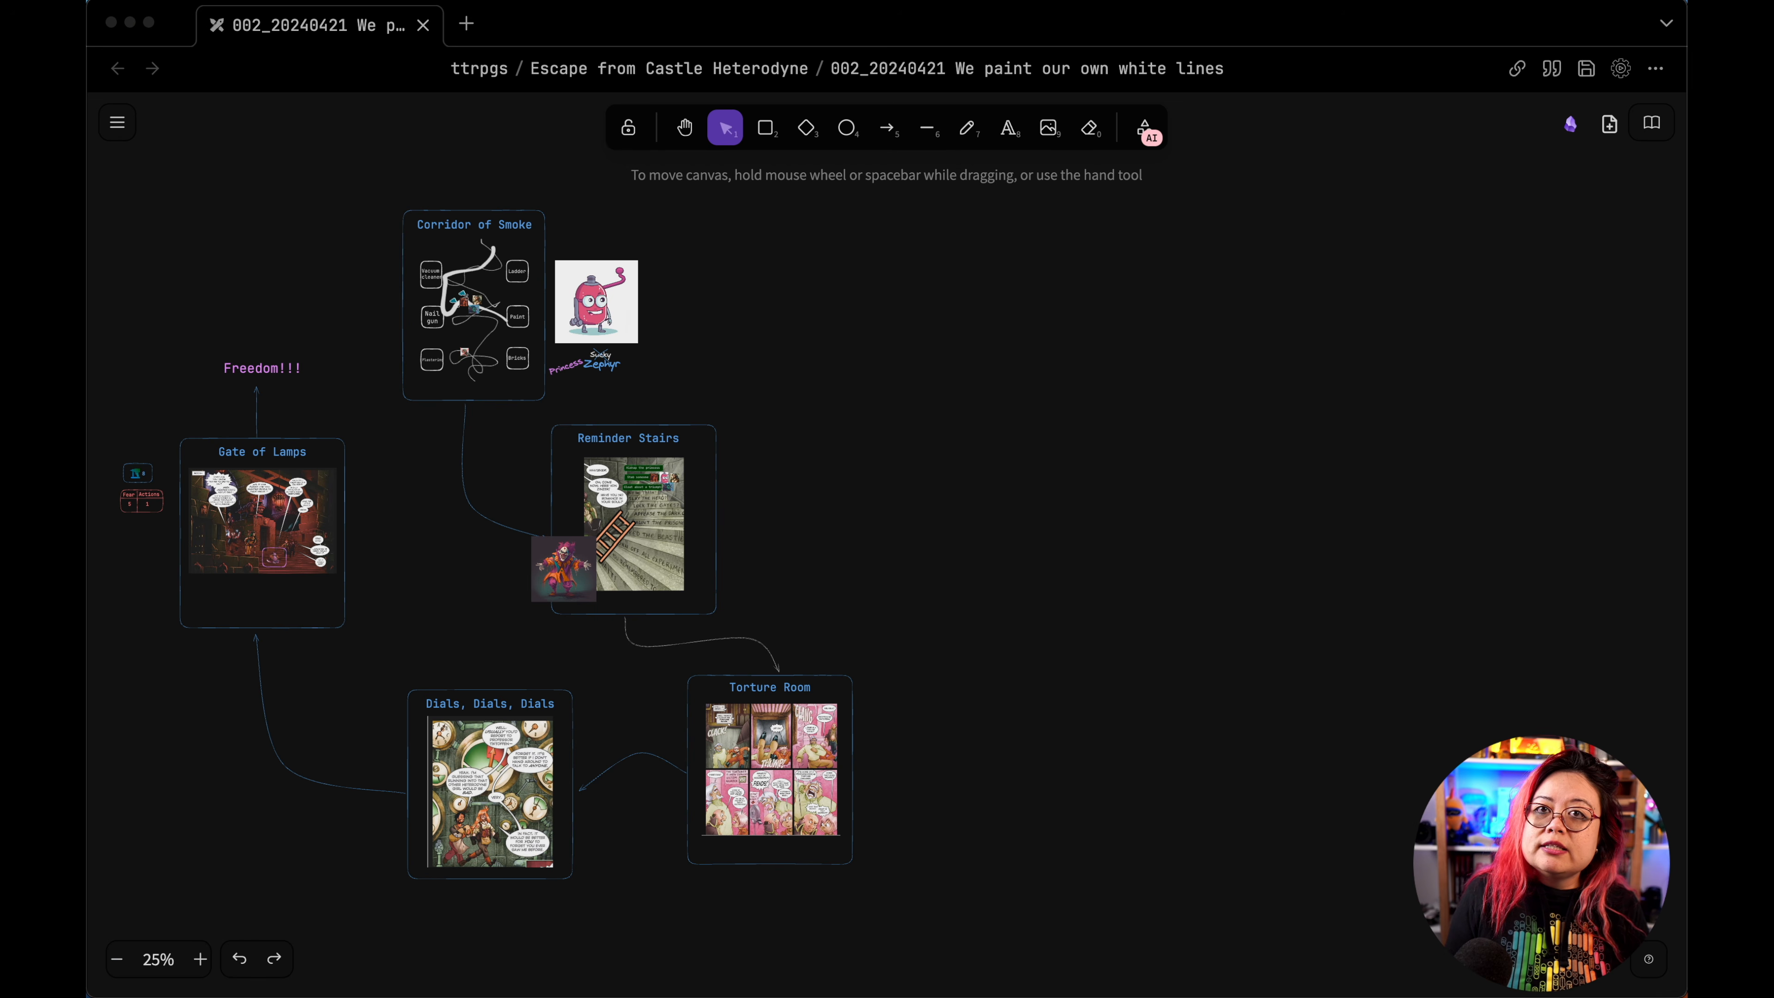
{"action": "left_click_drag", "start_coordinate": [1062, 246], "coordinate": [981, 183]}
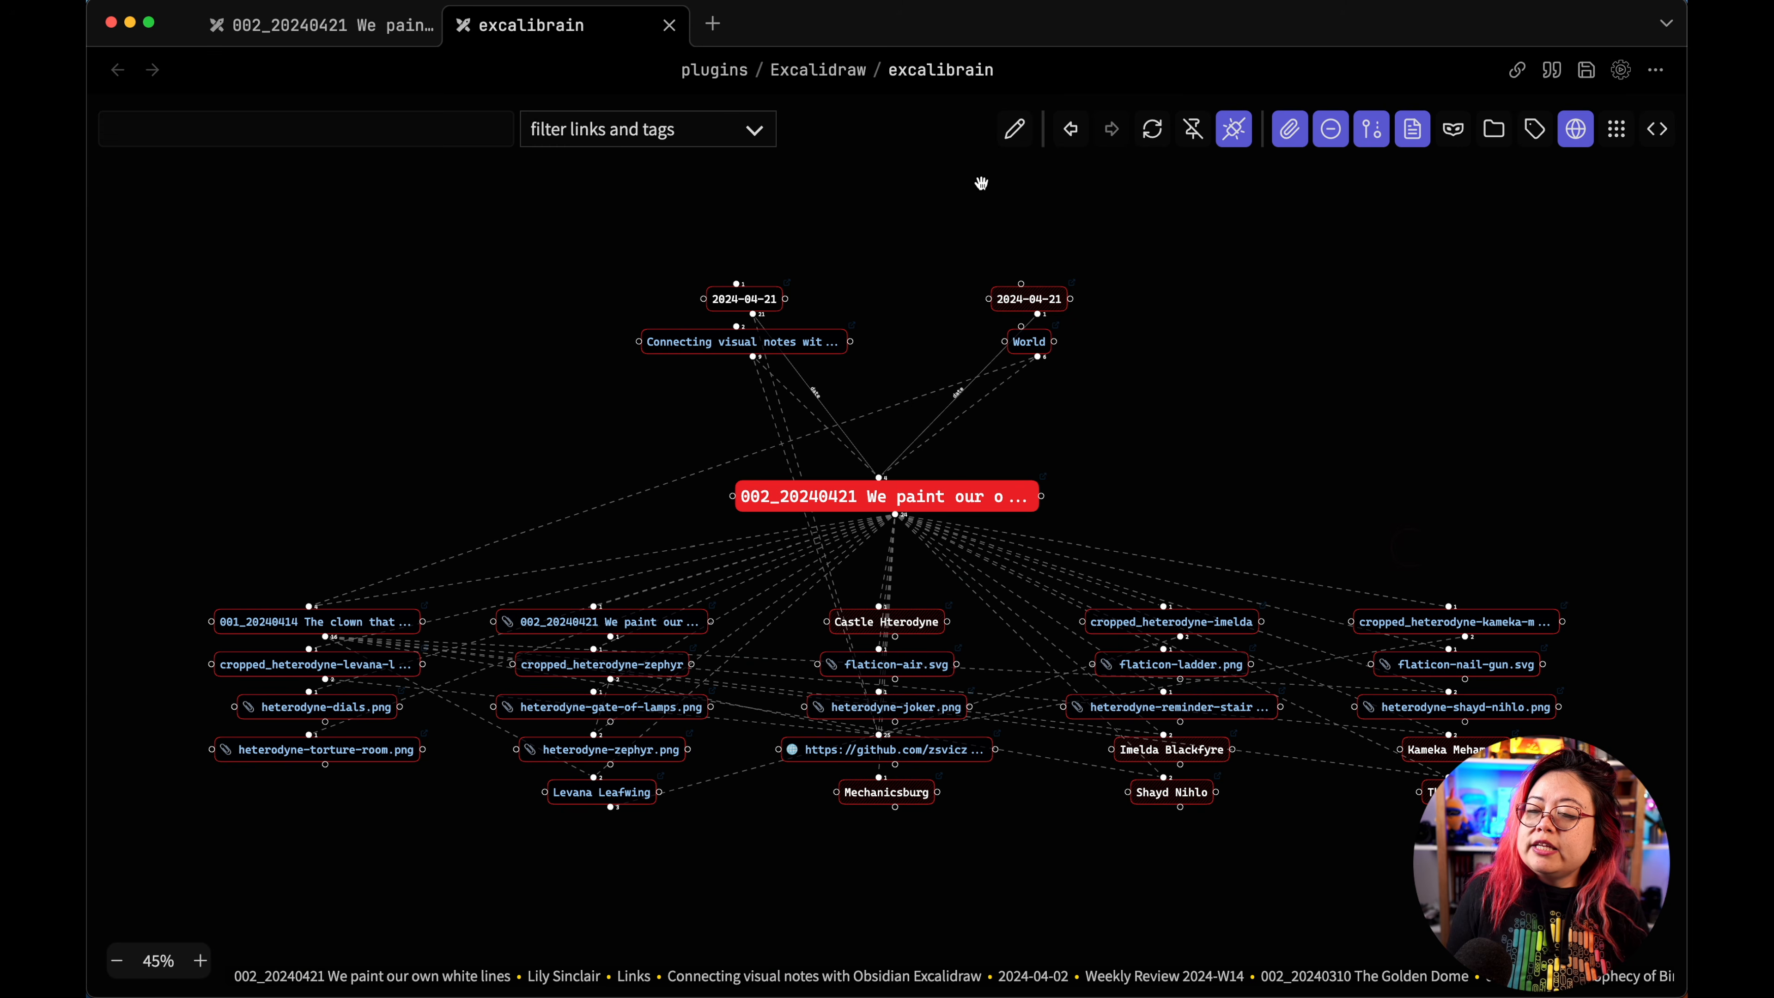
Step: Place the ExcaliBrain graph beside the session drawing and examine the parent and child nodes linked to the session note
{"action": "left_click_drag", "start_coordinate": [513, 14], "coordinate": [1517, 448]}
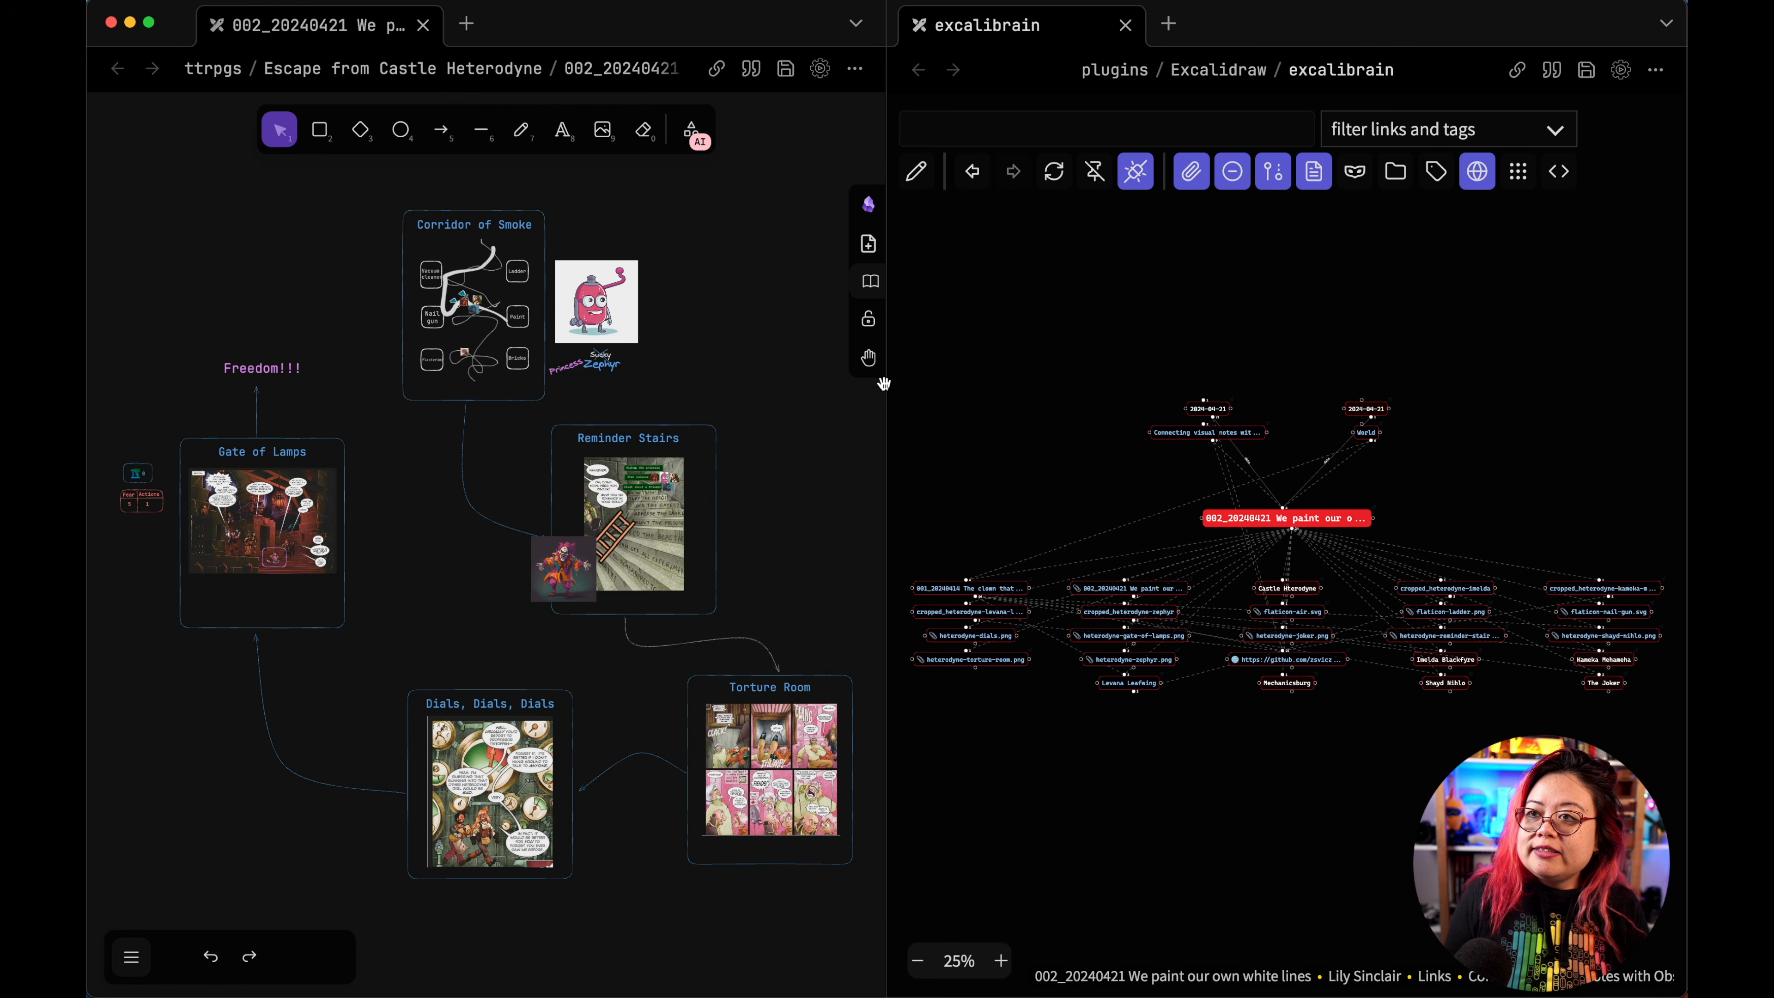
{"action": "scroll", "coordinate": [1372, 568], "scroll_direction": "up", "scroll_amount": 5}
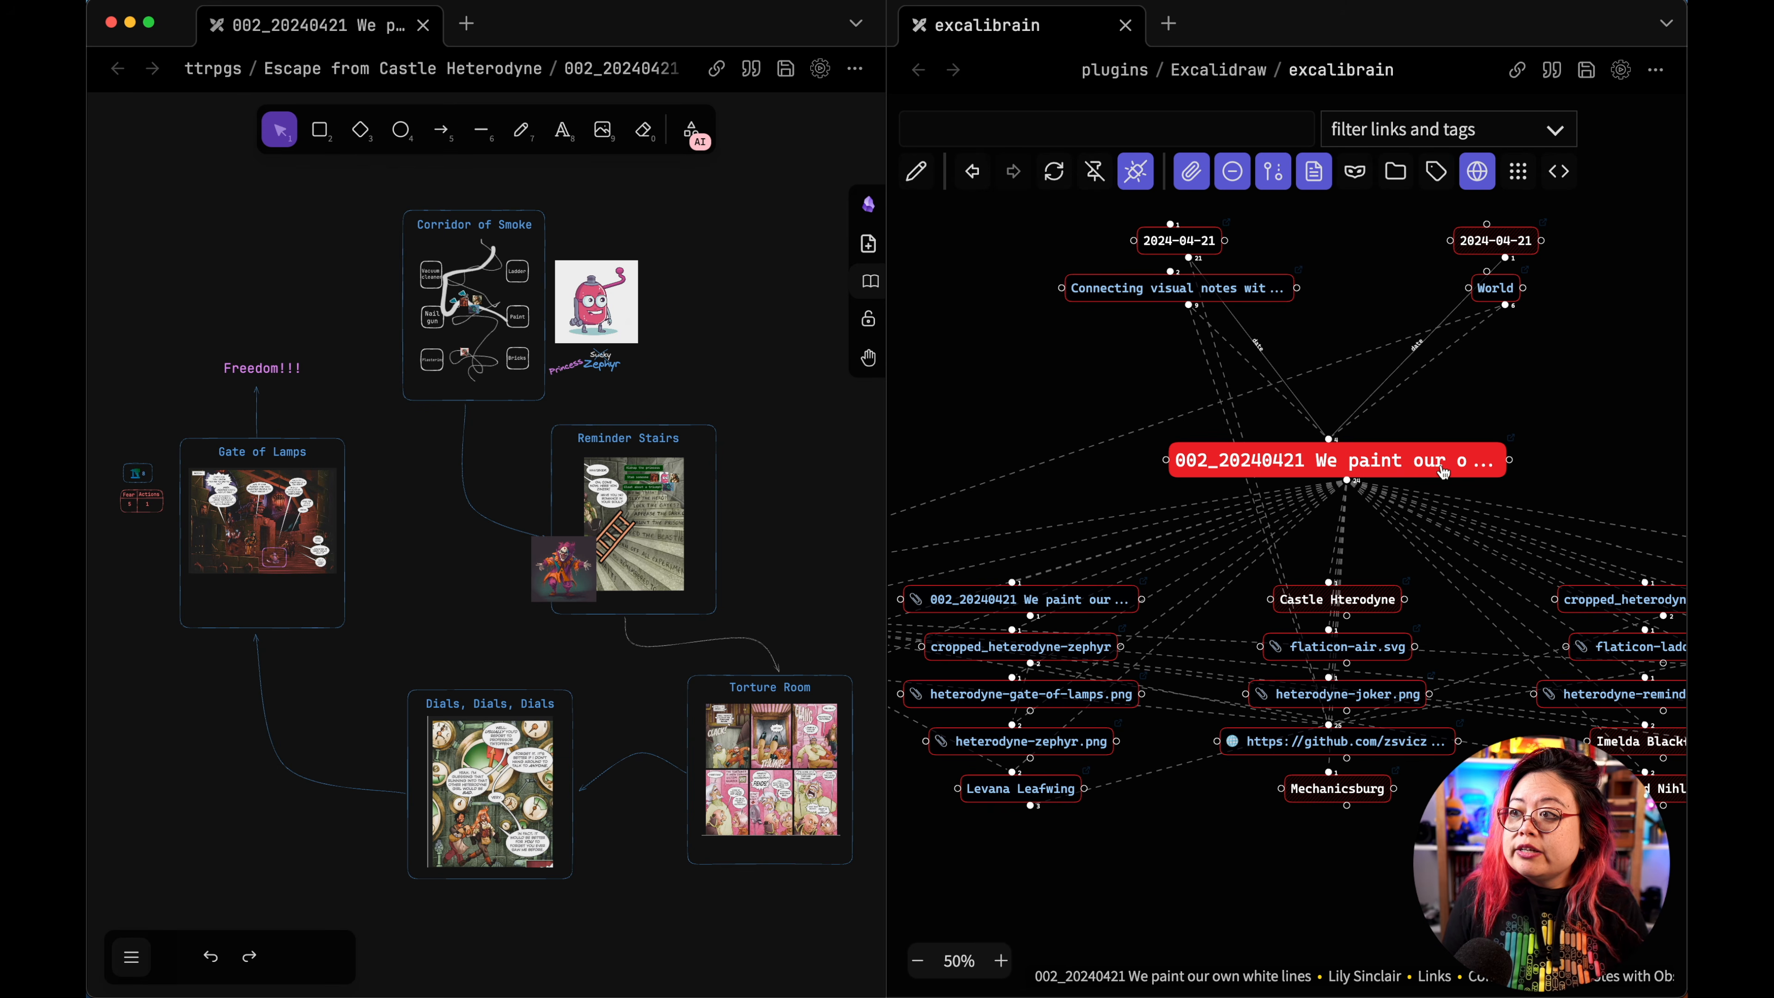
{"action": "scroll", "coordinate": [1445, 470], "scroll_direction": "up", "scroll_amount": 1}
{"action": "mouse_move", "coordinate": [1429, 481]}
{"action": "left_click_drag", "start_coordinate": [1294, 838], "coordinate": [1257, 863]}
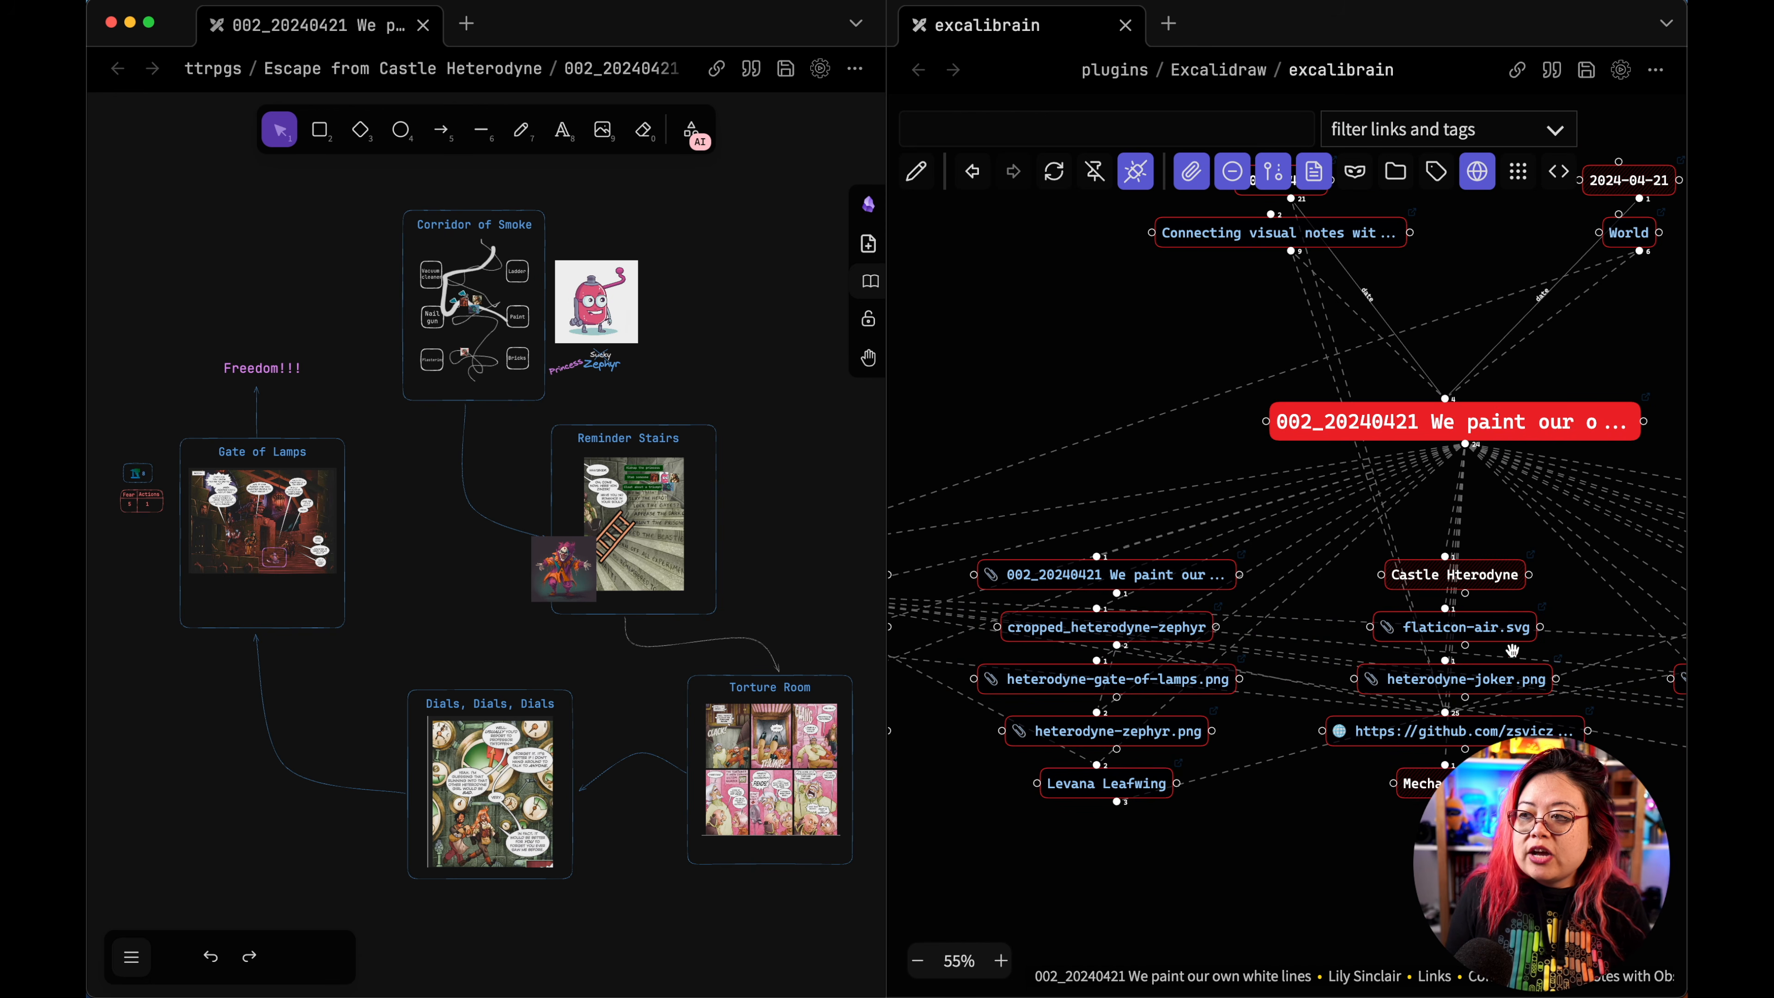
{"action": "left_click_drag", "start_coordinate": [1579, 808], "coordinate": [1189, 725]}
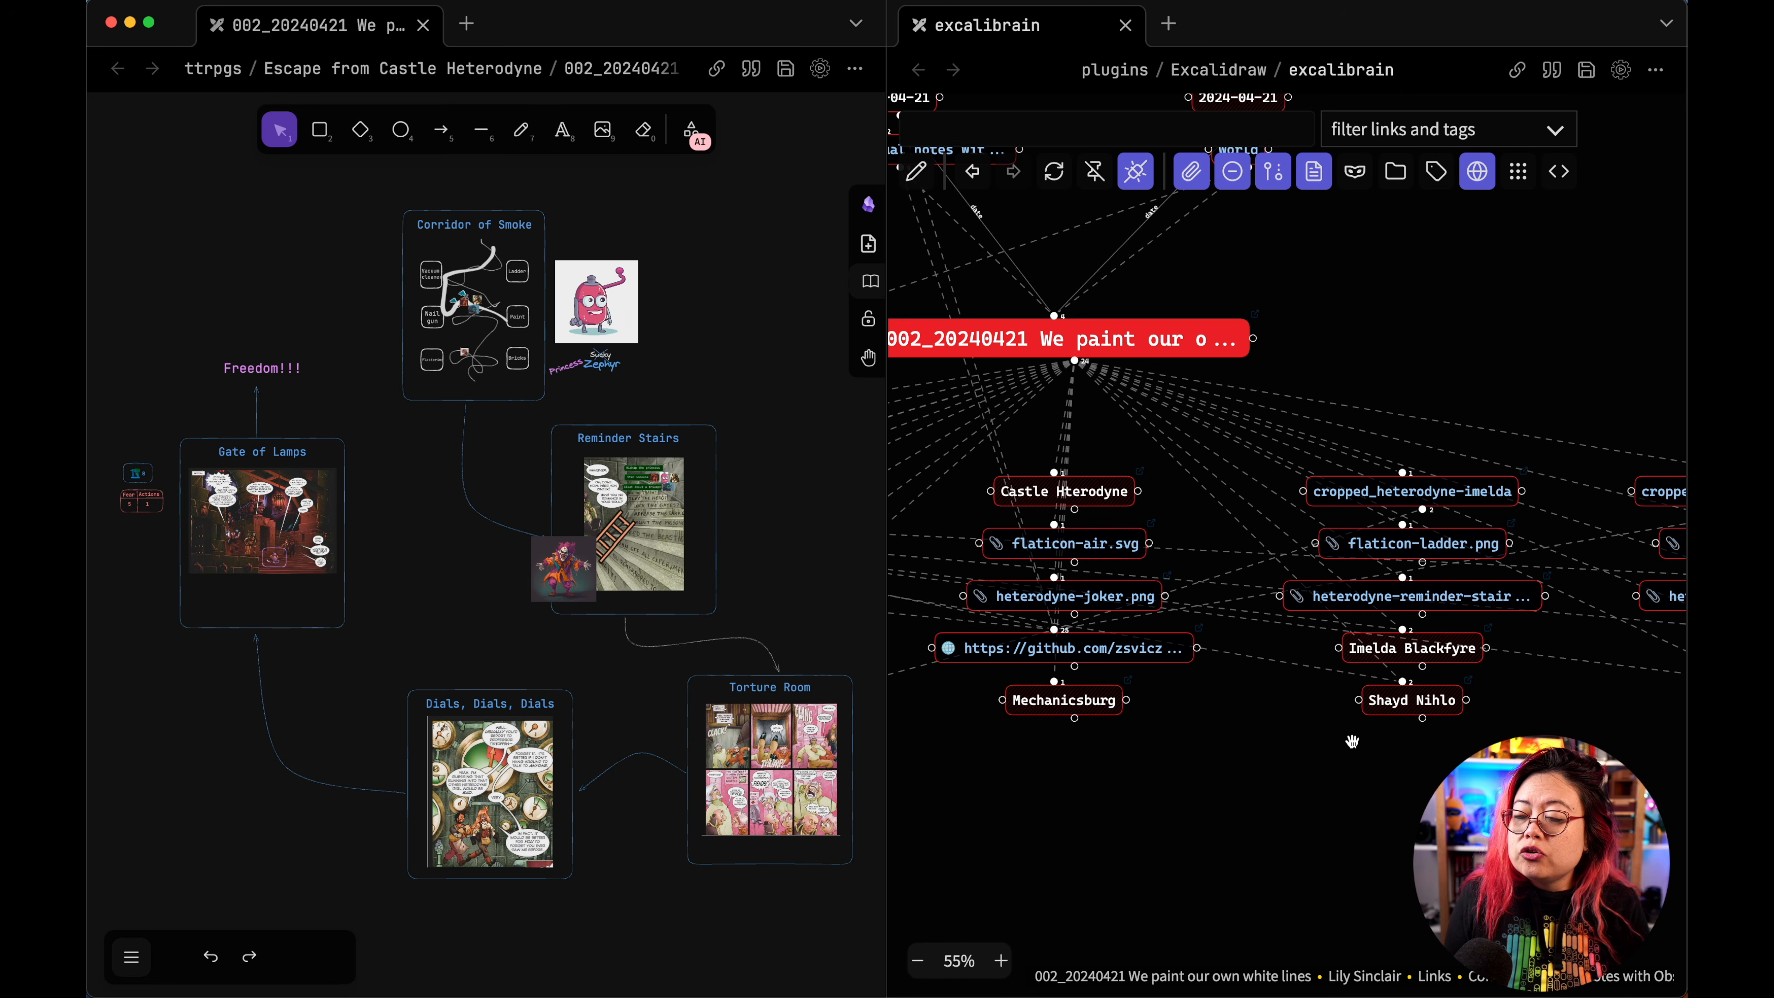
{"action": "scroll", "coordinate": [1351, 741], "scroll_direction": "up", "scroll_amount": 5}
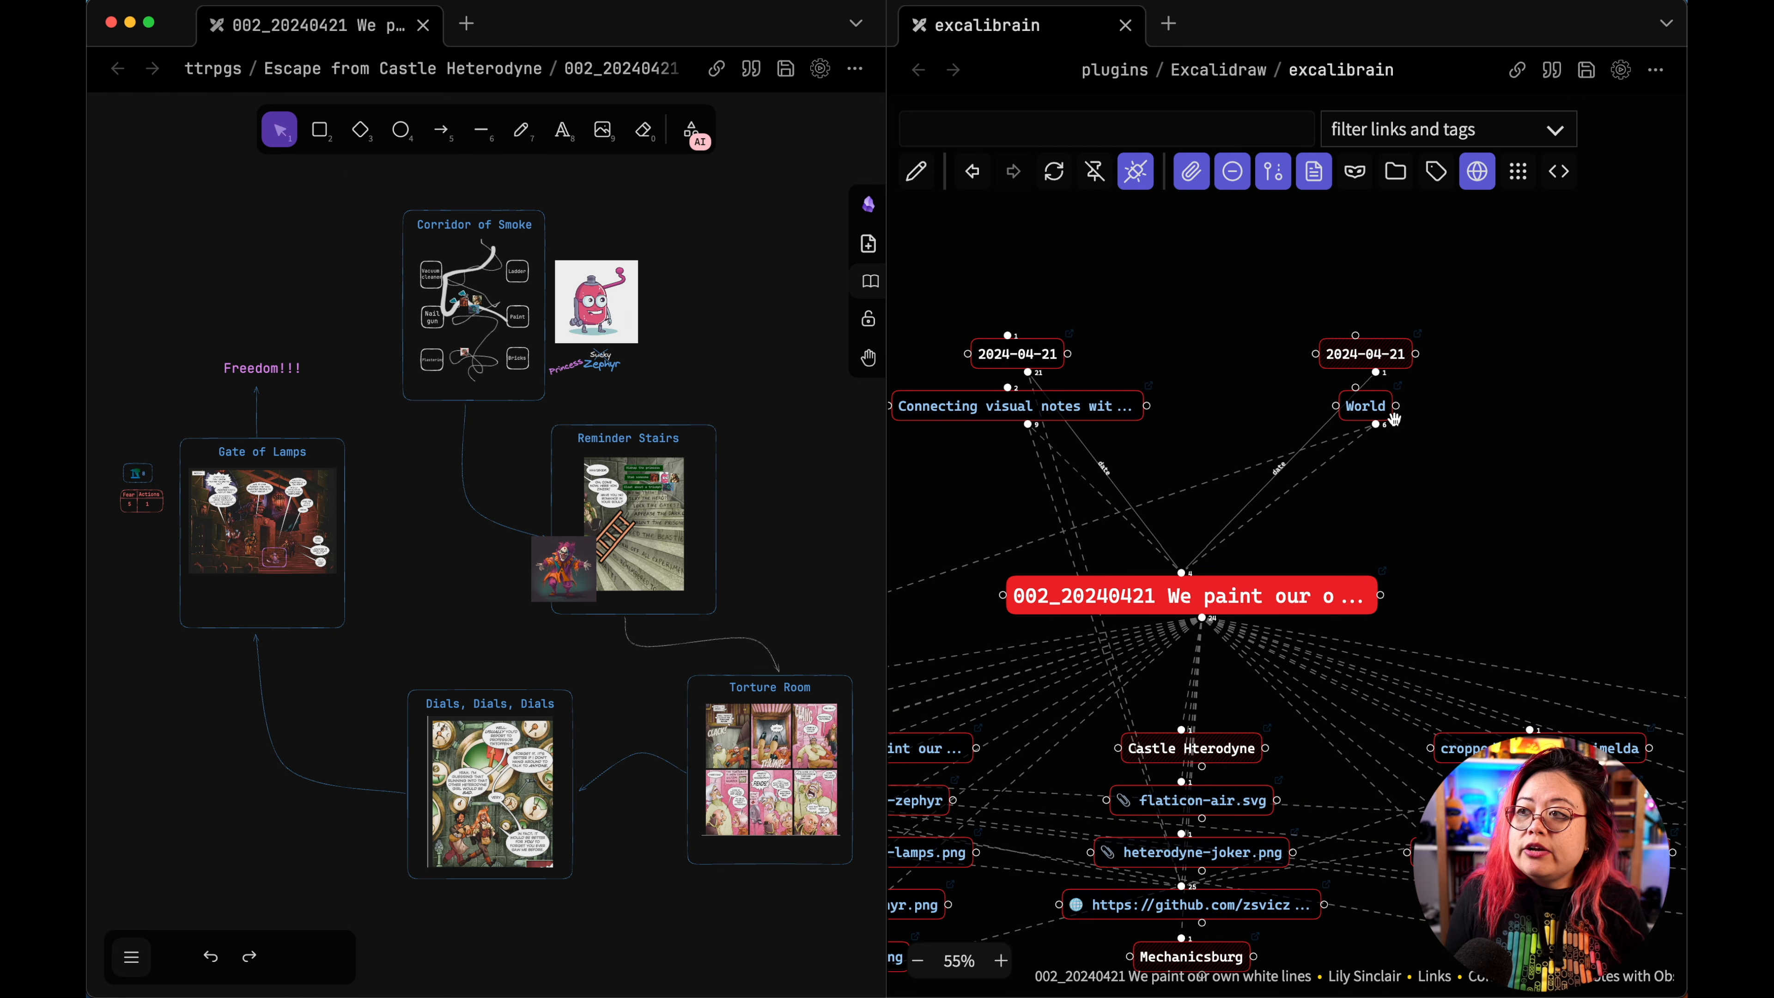
Step: Preview the World parent note from the graph, read through its properties, Sessions and Factions sections, and close the preview
{"action": "mouse_move", "coordinate": [1394, 418]}
{"action": "scroll", "coordinate": [1390, 416], "scroll_direction": "up", "scroll_amount": 3}
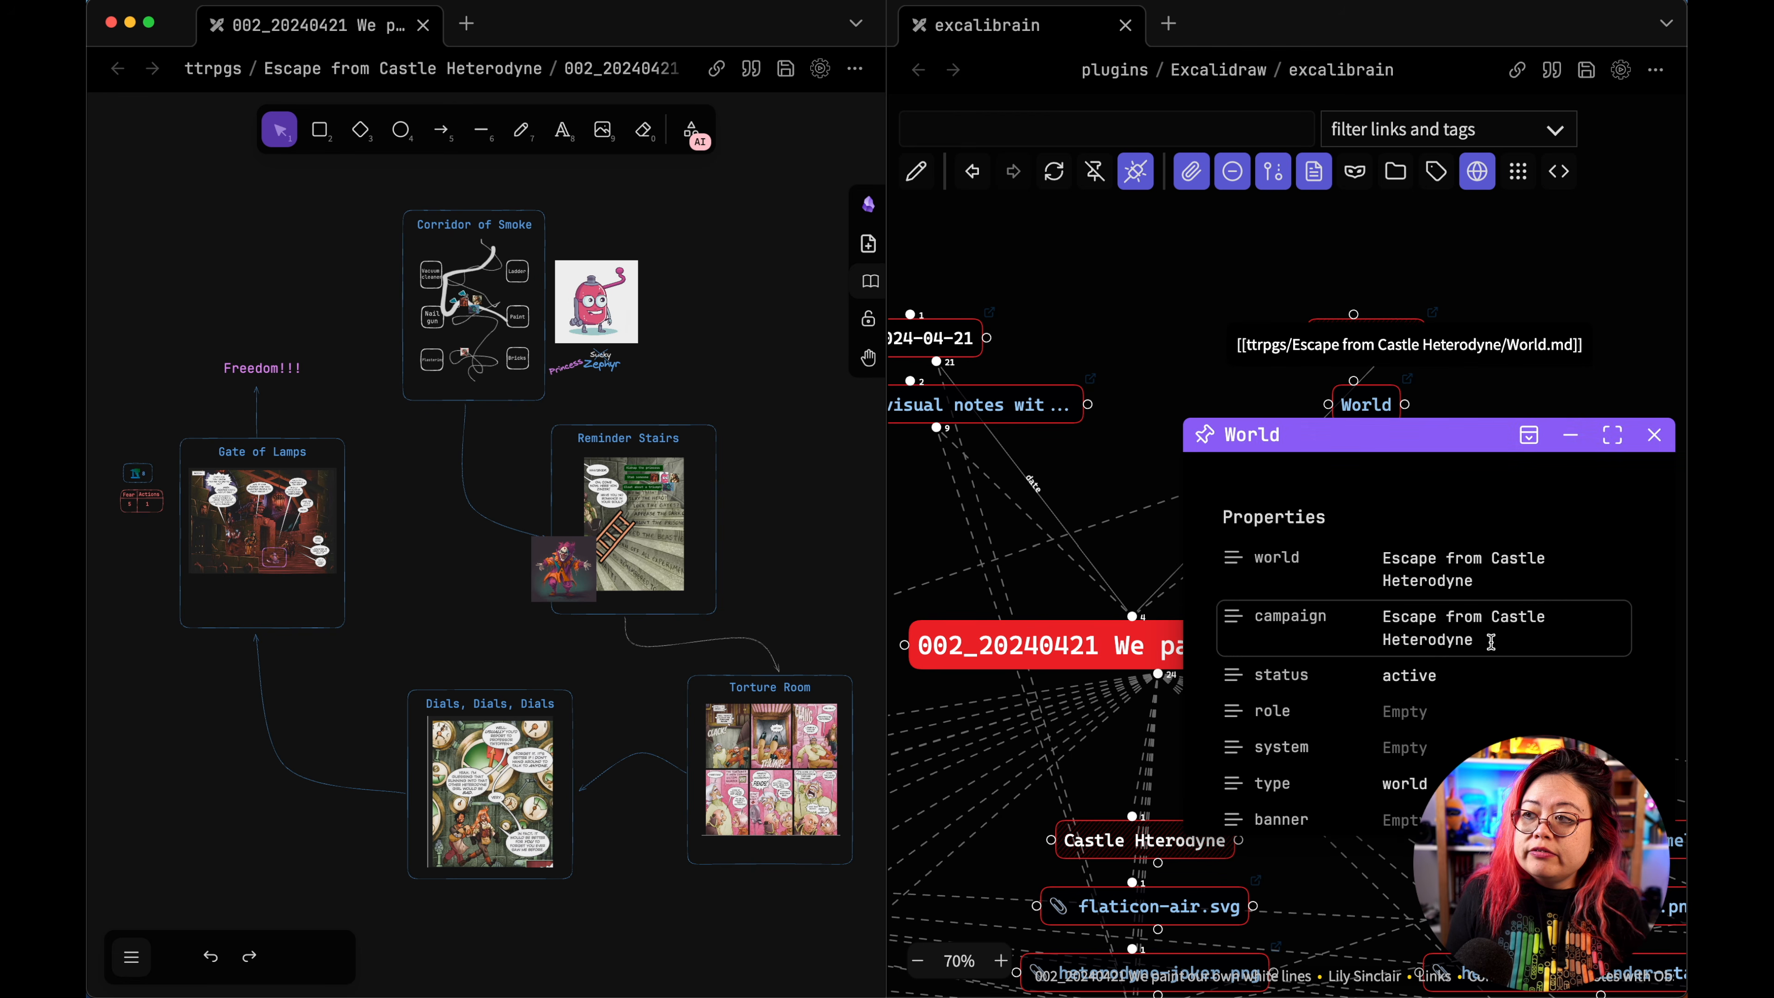
{"action": "scroll", "coordinate": [1492, 641], "scroll_direction": "down", "scroll_amount": 2}
{"action": "scroll", "coordinate": [1492, 642], "scroll_direction": "down", "scroll_amount": 10}
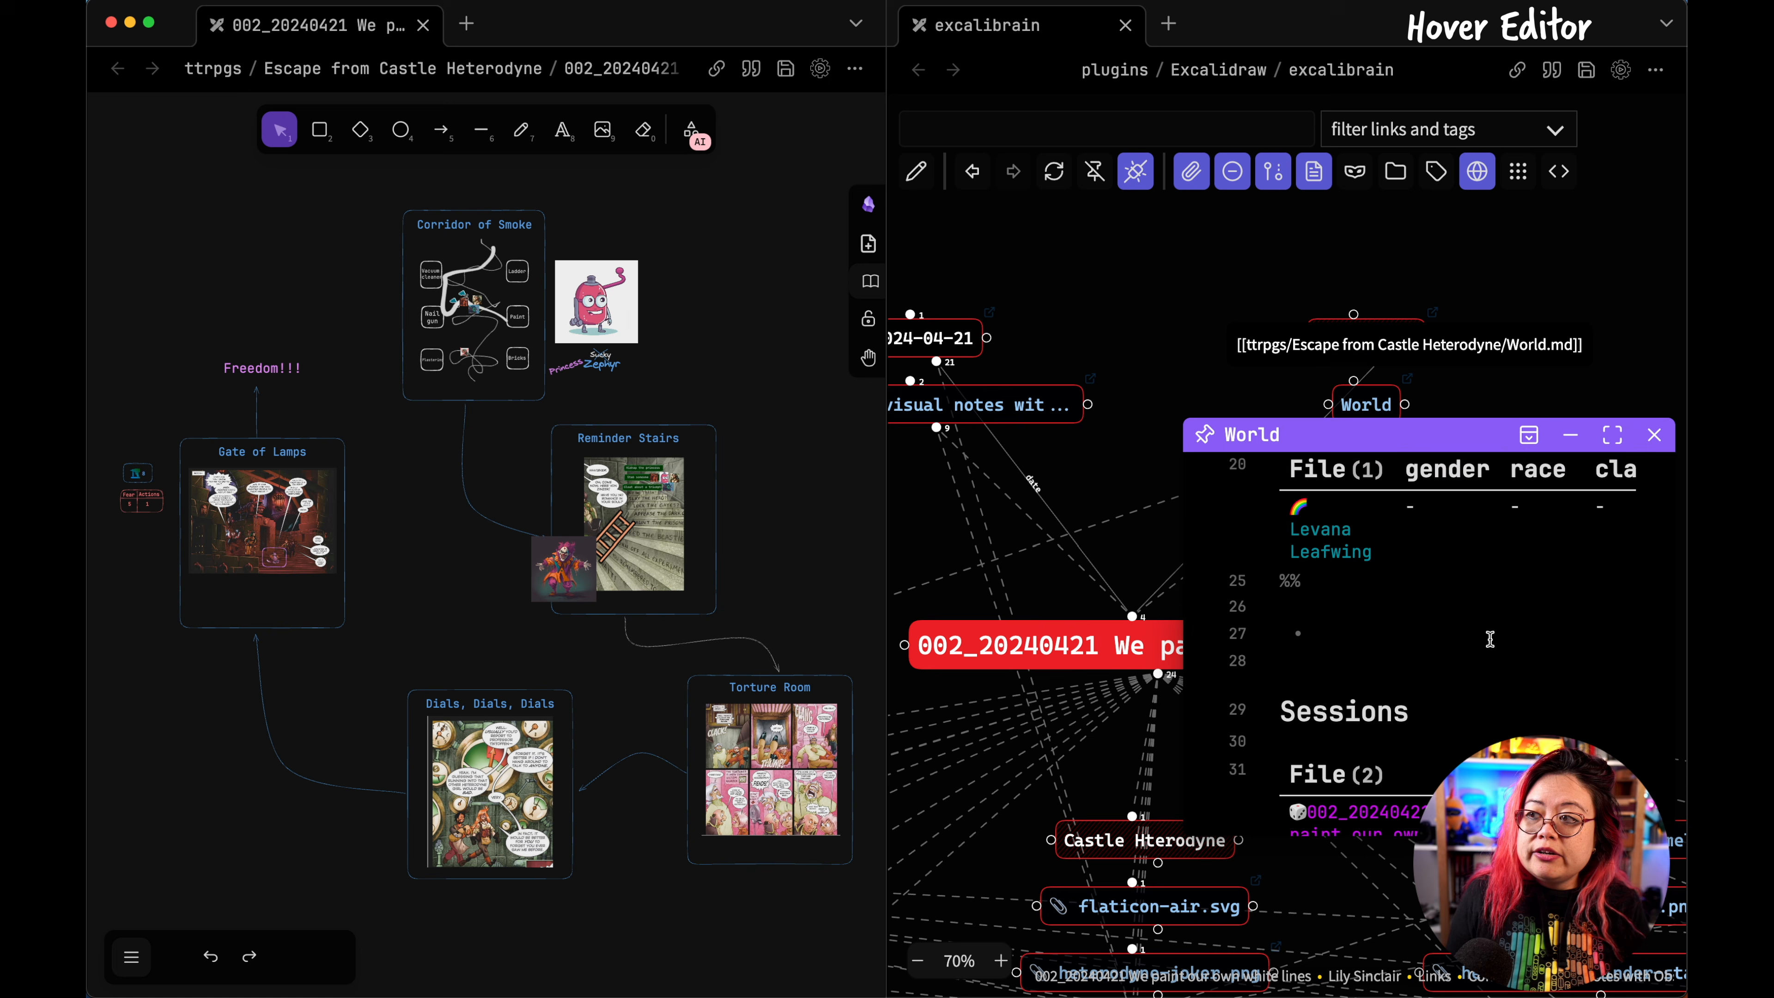
{"action": "scroll", "coordinate": [1497, 643], "scroll_direction": "down", "scroll_amount": 10}
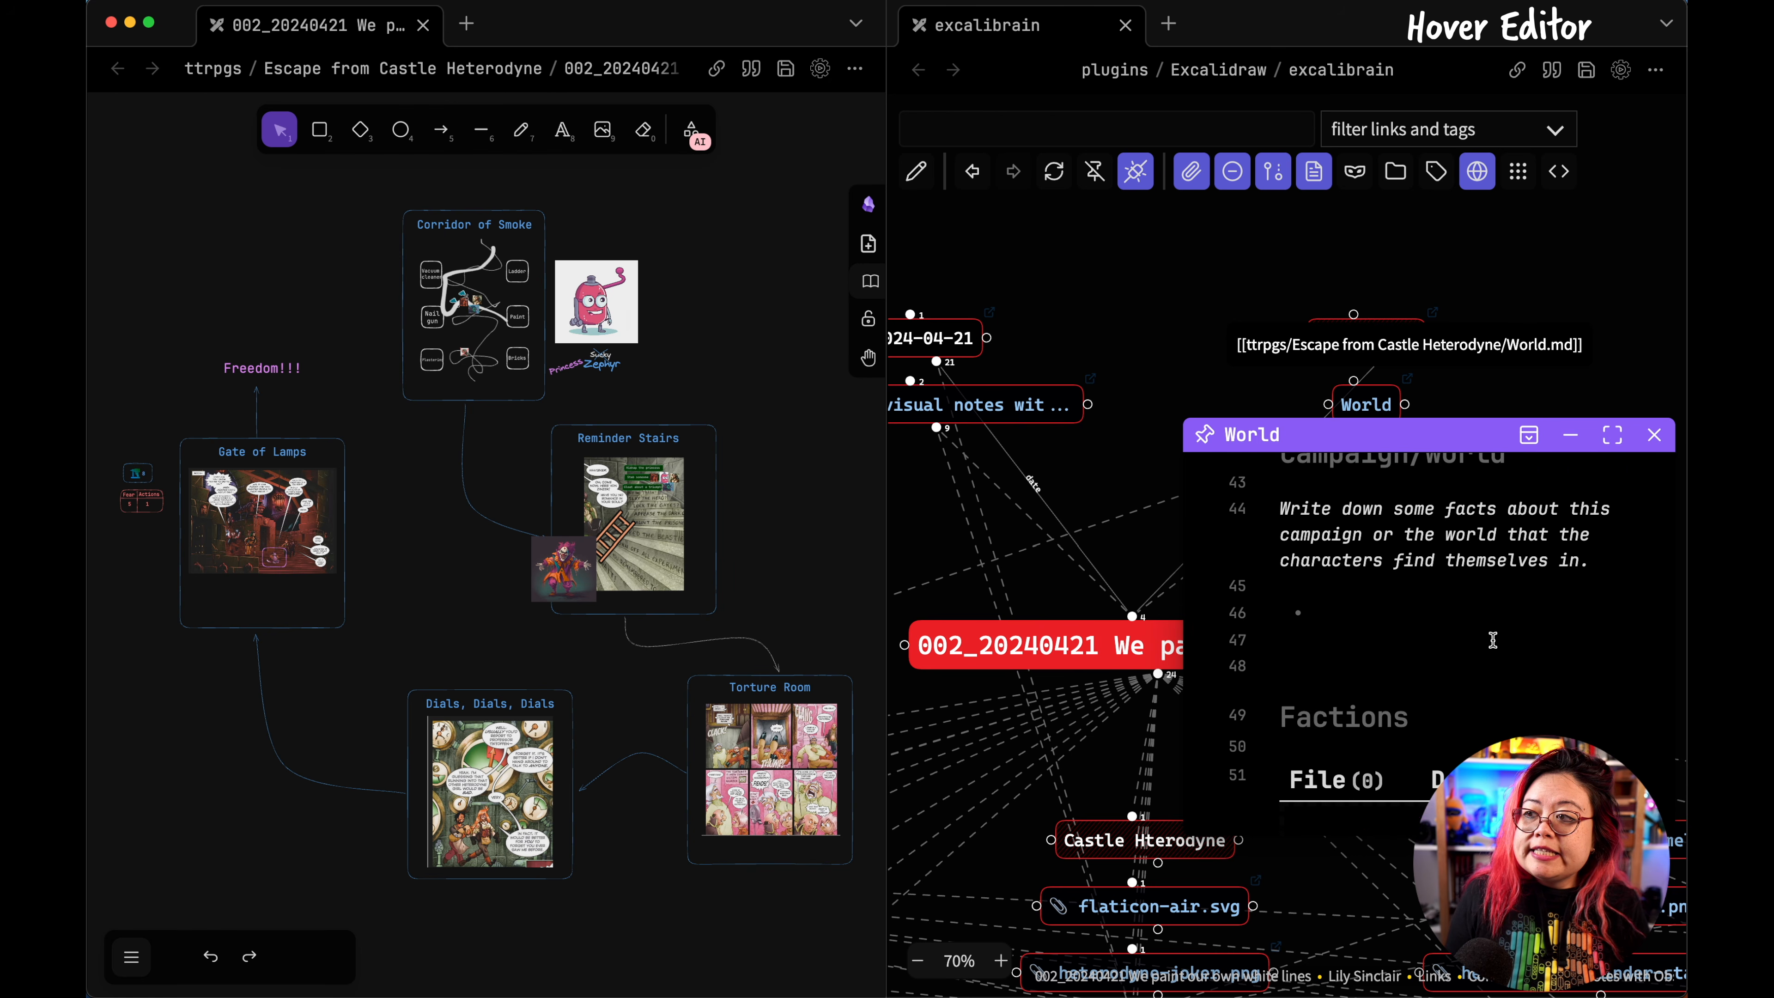
{"action": "scroll", "coordinate": [1492, 640], "scroll_direction": "down", "scroll_amount": 6}
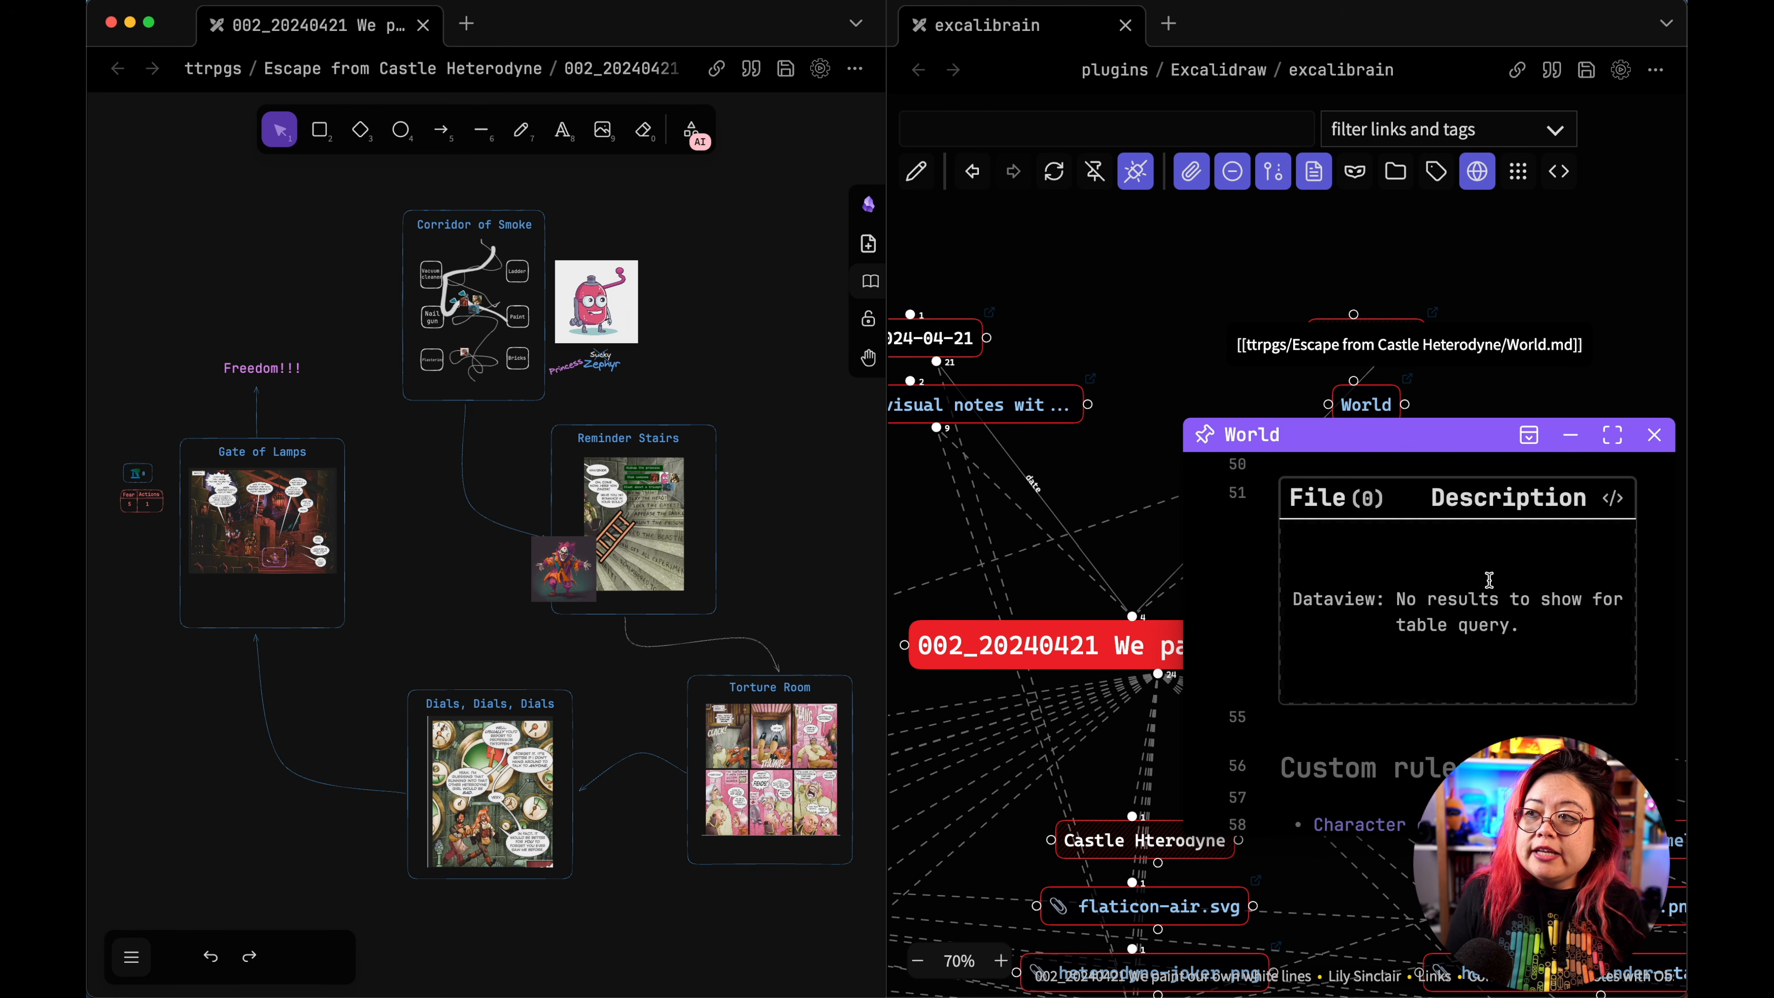
{"action": "left_click", "coordinate": [1654, 435]}
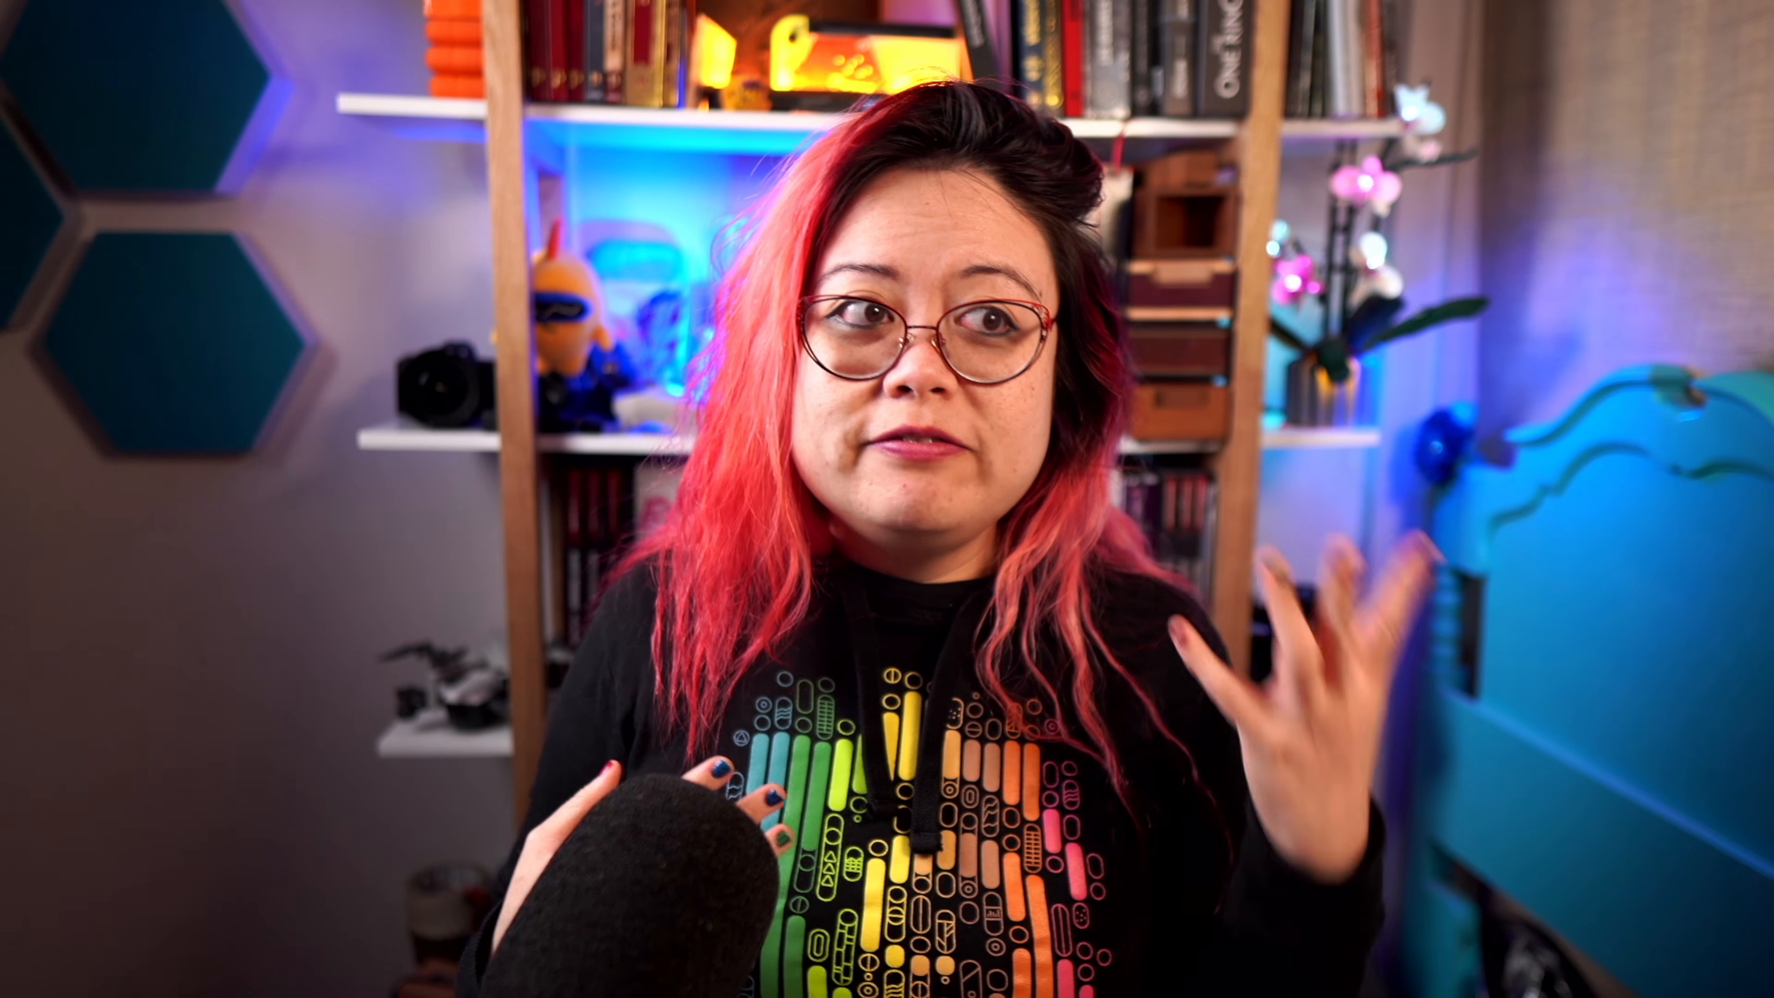